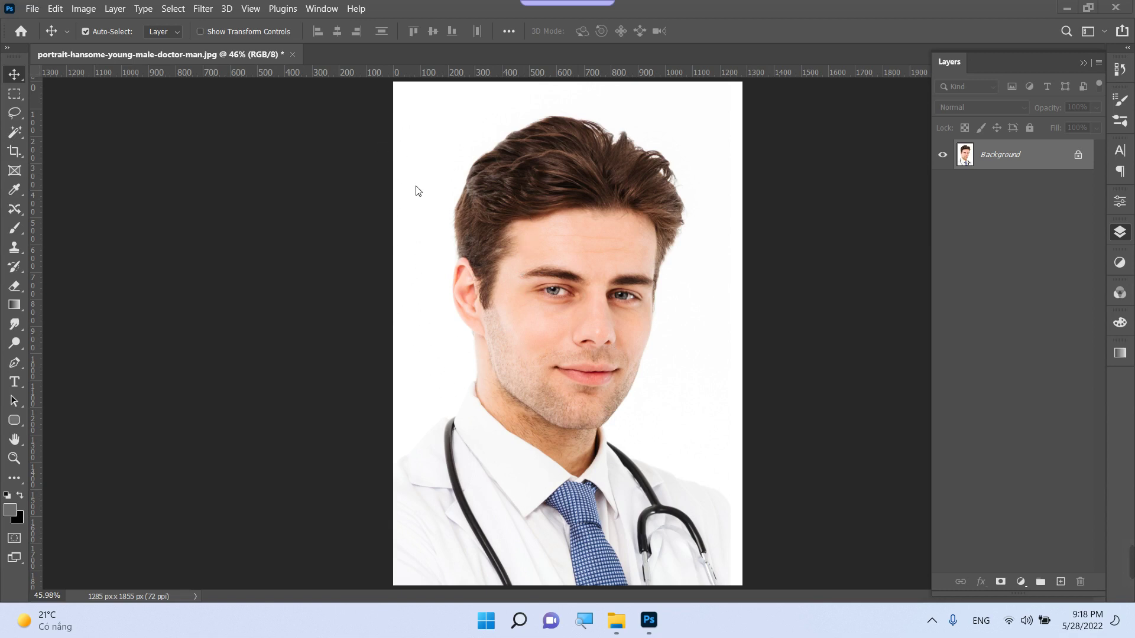
click(208, 8)
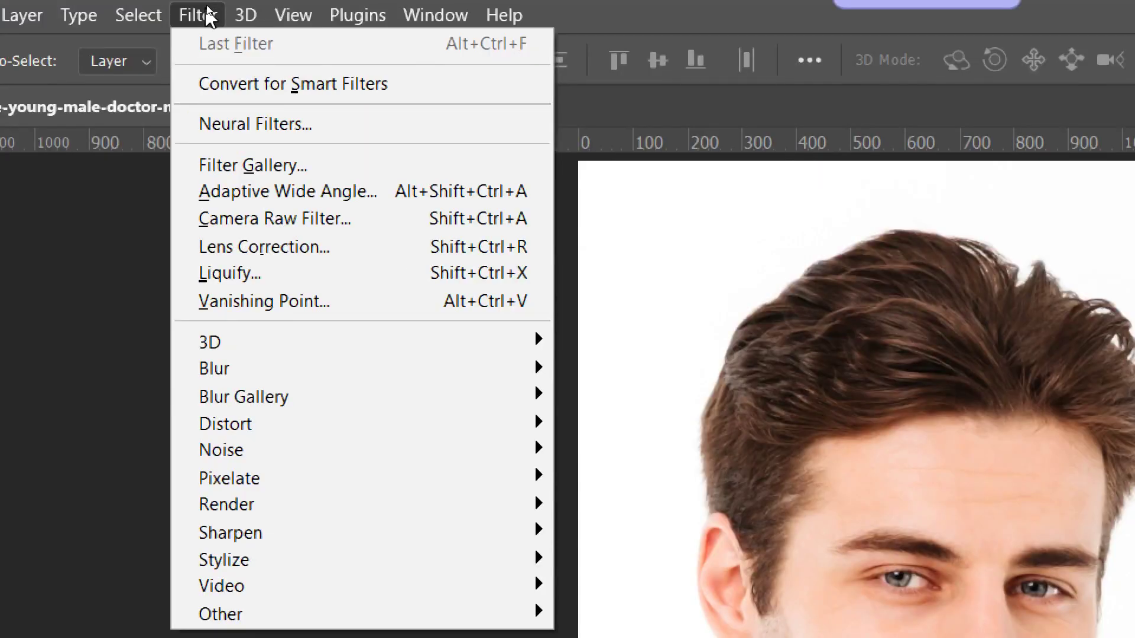
click(248, 166)
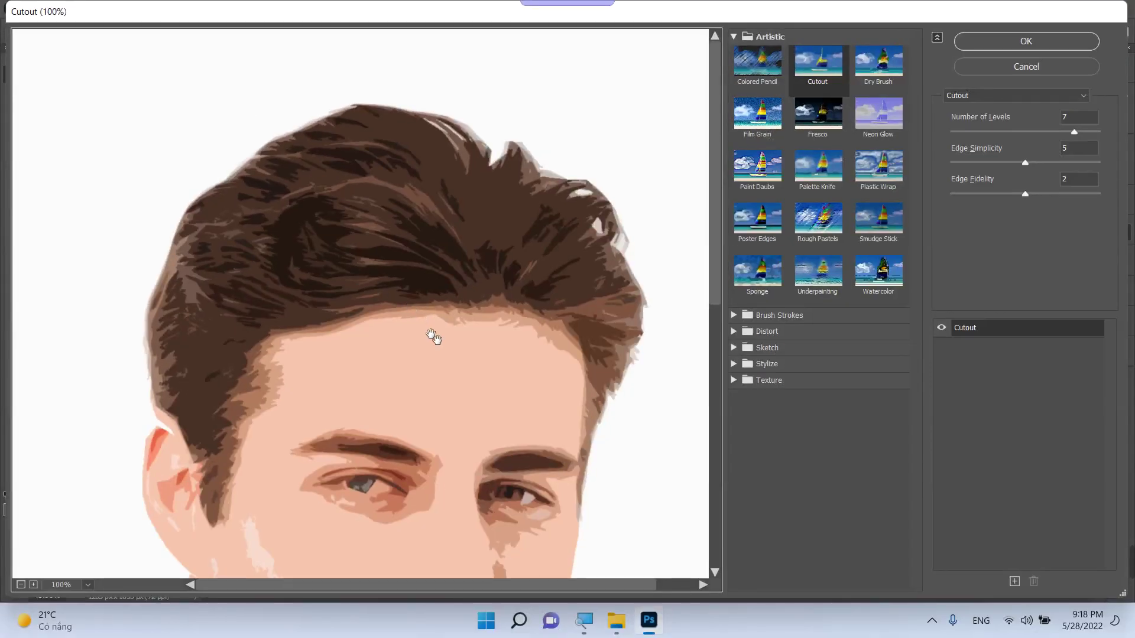
scroll(526, 398, down, 2)
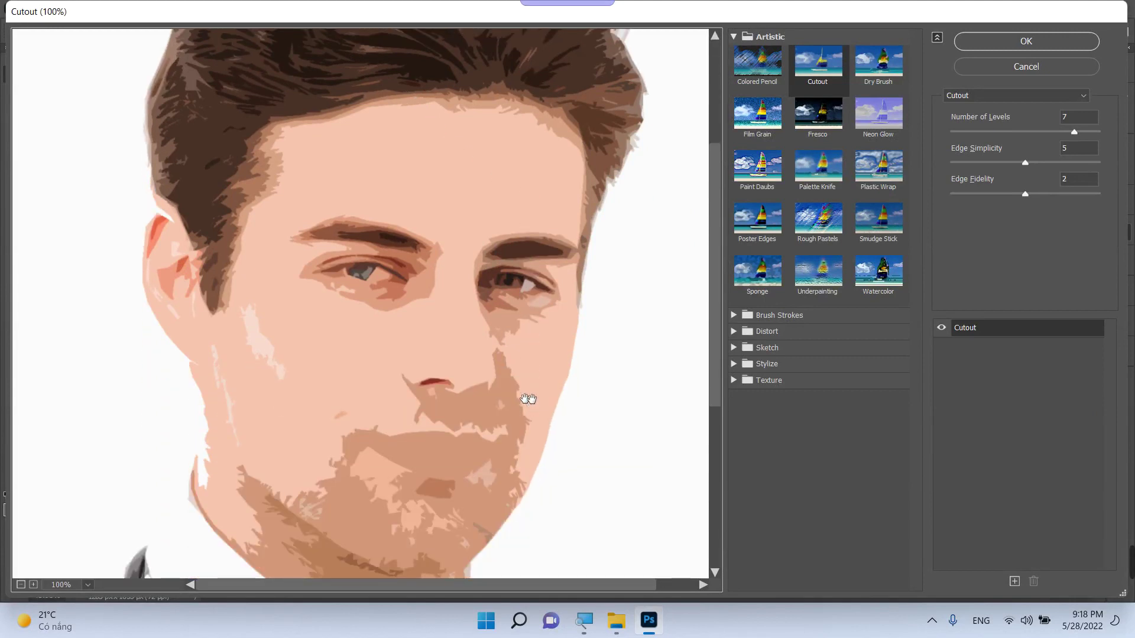
alt+click(571, 341)
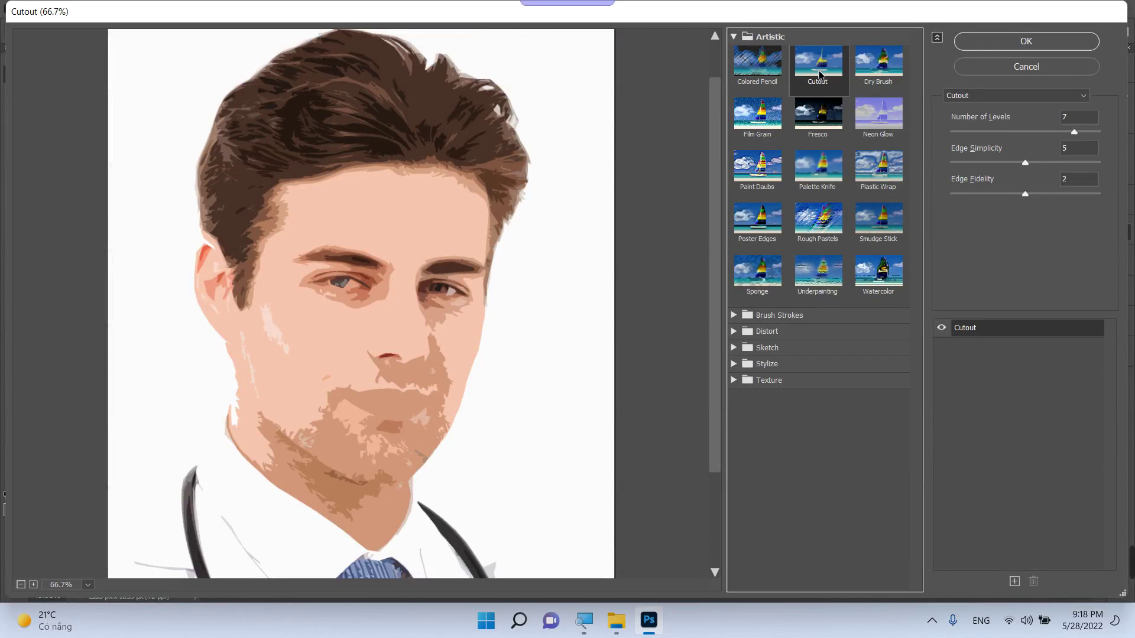
click(998, 194)
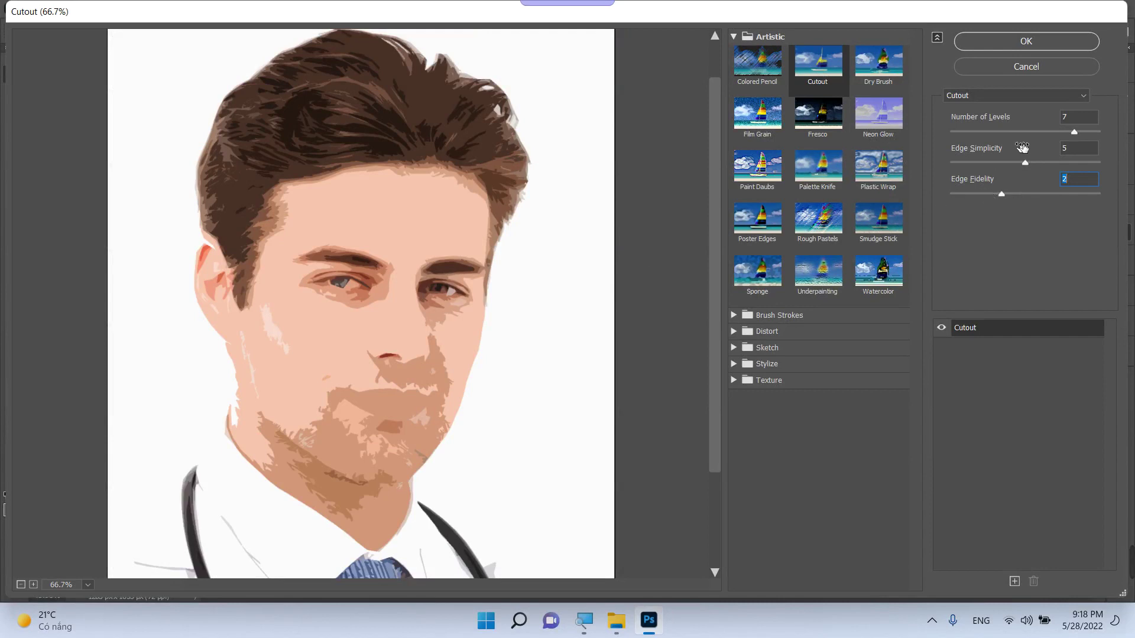
click(1013, 132)
drag(1013, 132, 1048, 133)
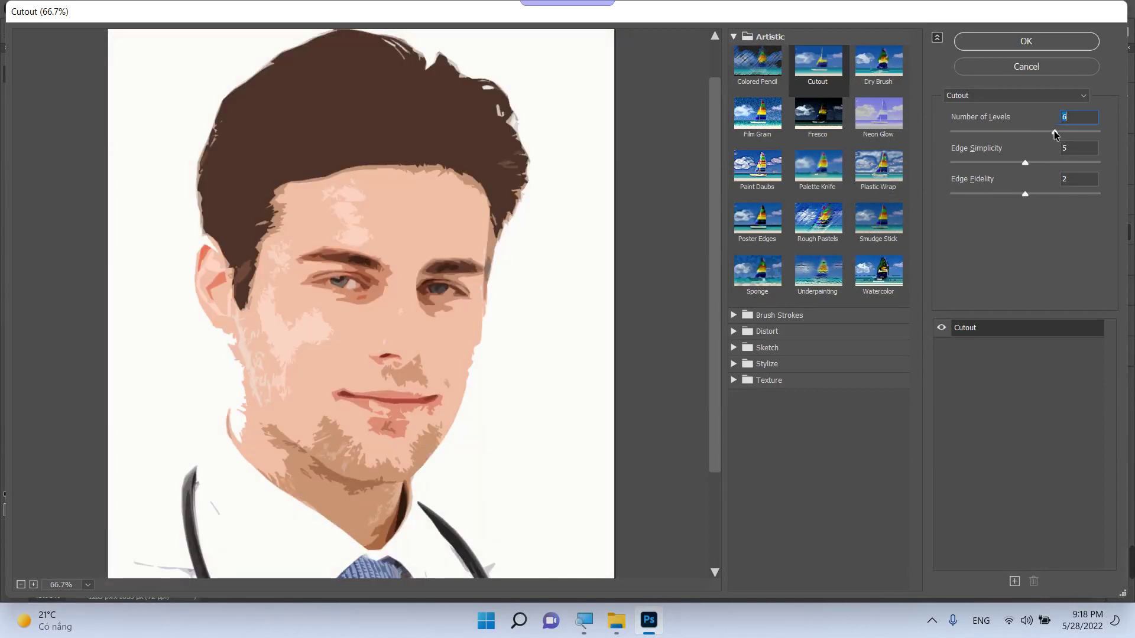
click(1060, 132)
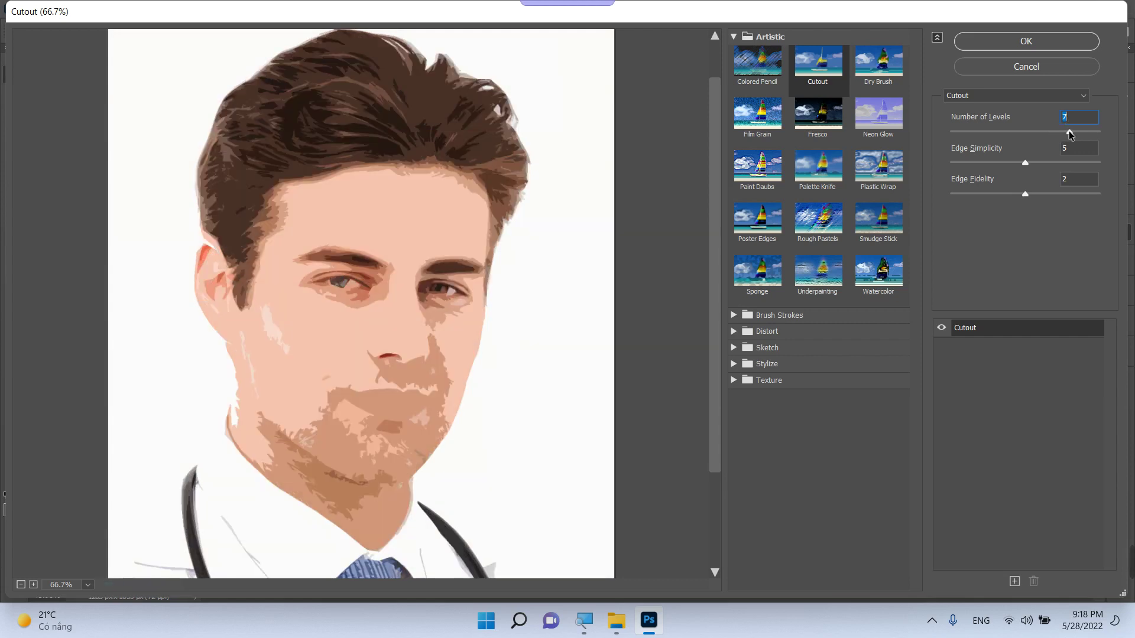
click(1001, 163)
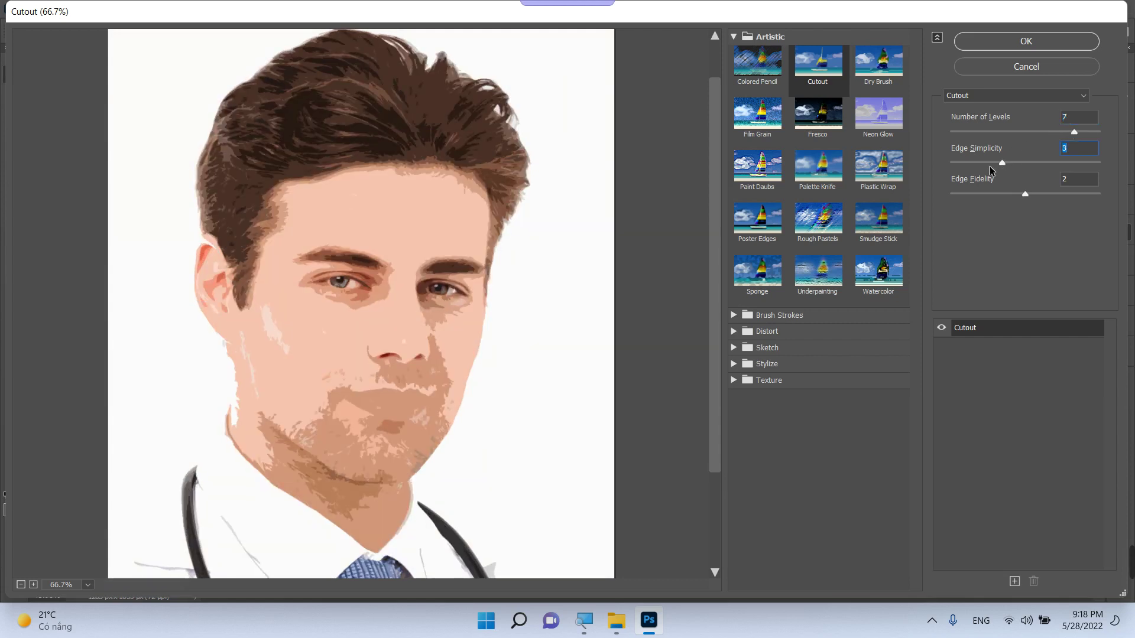
drag(1002, 163, 1045, 163)
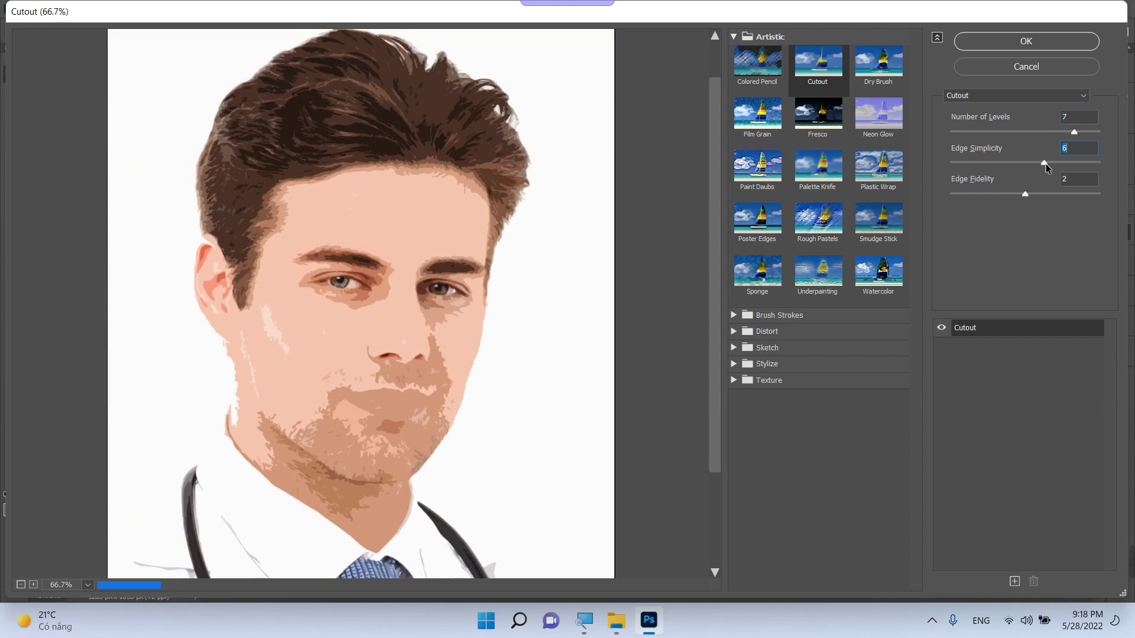
click(1056, 192)
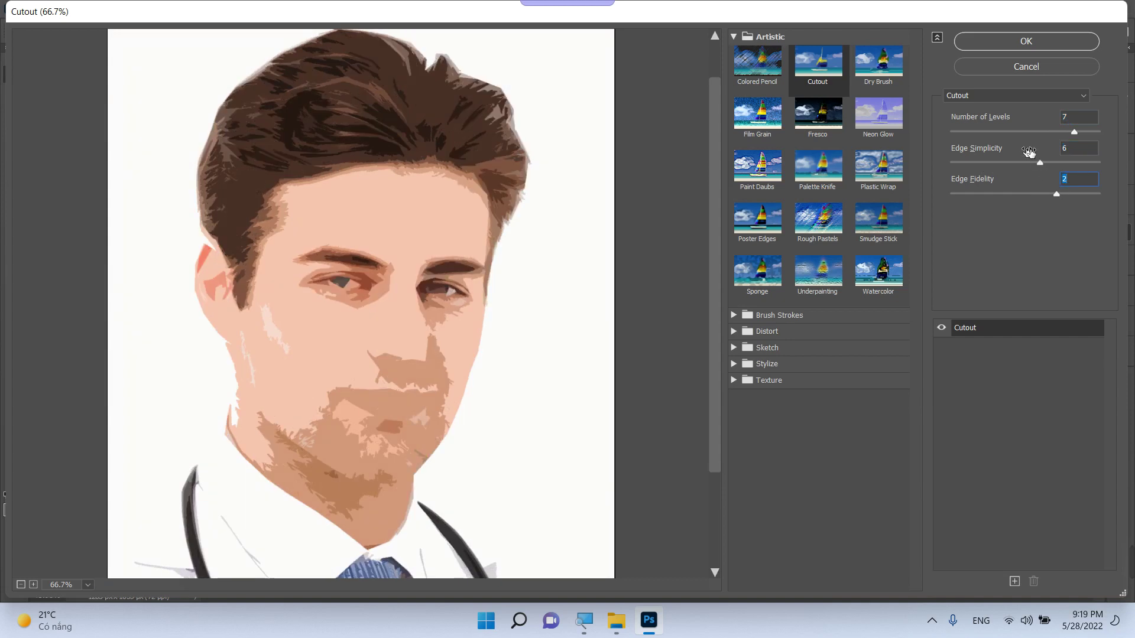
click(1021, 132)
drag(1021, 131, 1034, 131)
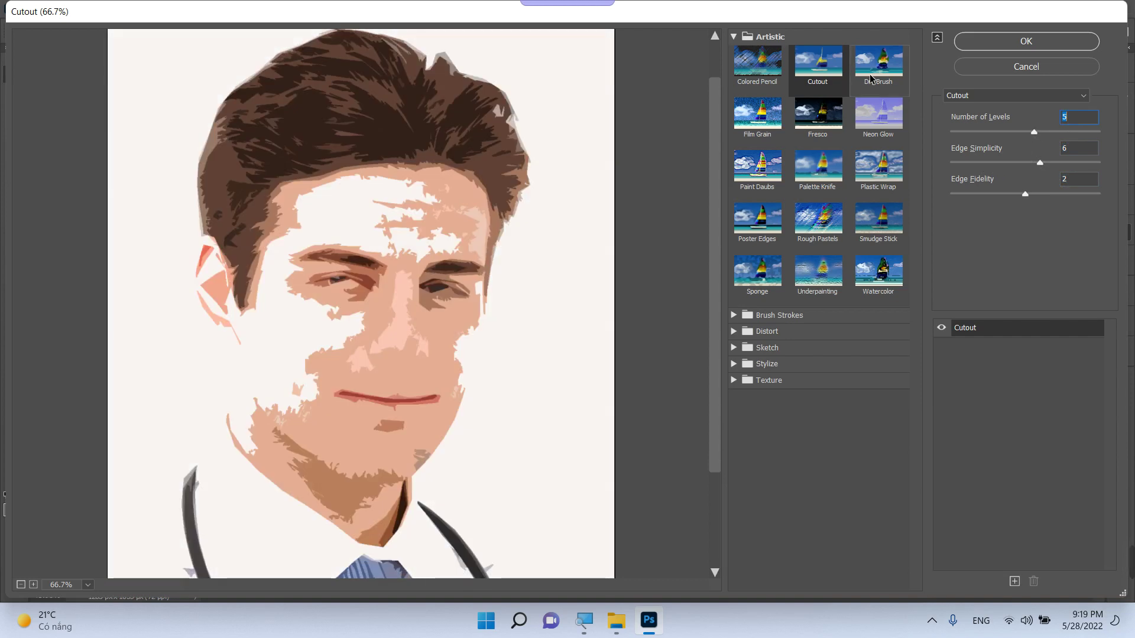
click(920, 82)
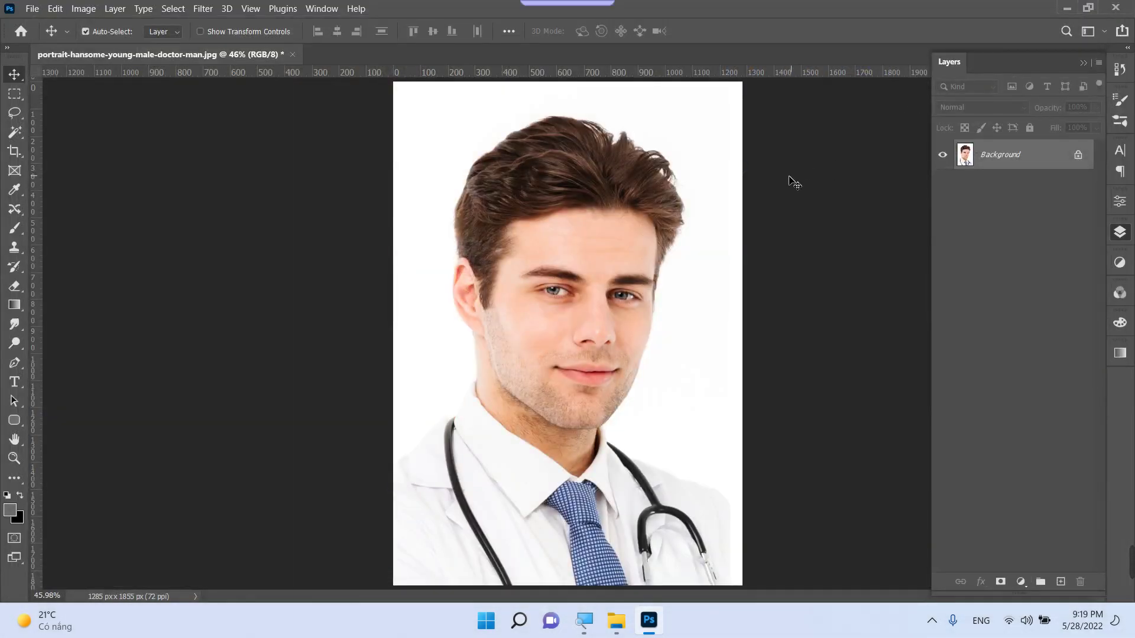
Darken the portrait with a Levels adjustment, using midtone input 0.57 and white output level 232
key(ctrl+l)
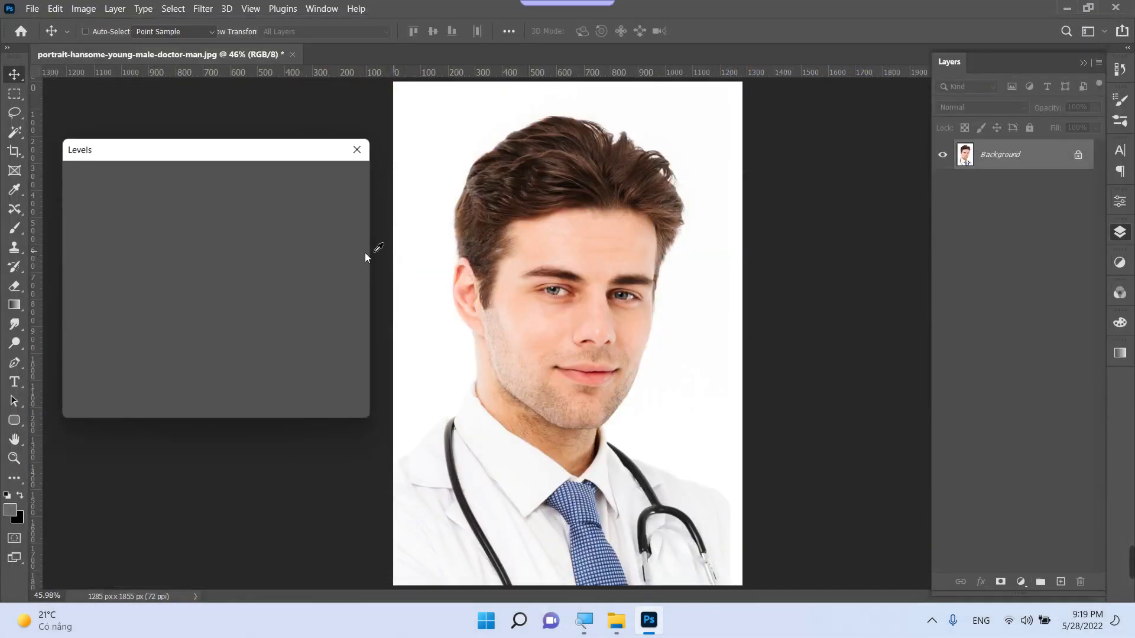
drag(176, 316, 203, 317)
drag(269, 380, 252, 383)
drag(83, 380, 82, 378)
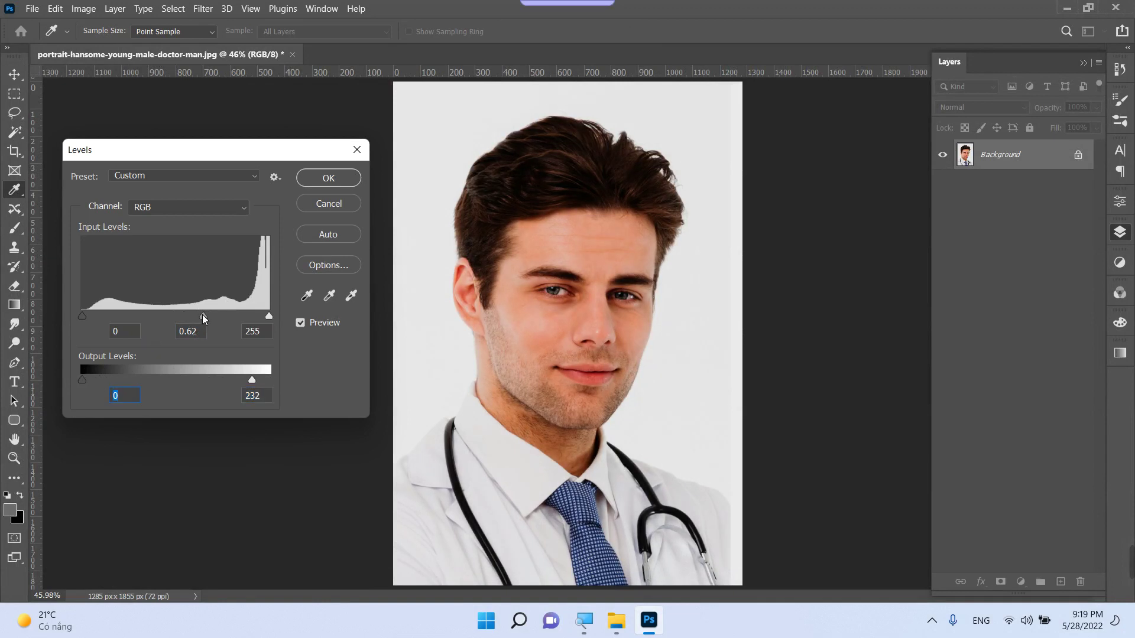
drag(204, 317, 208, 317)
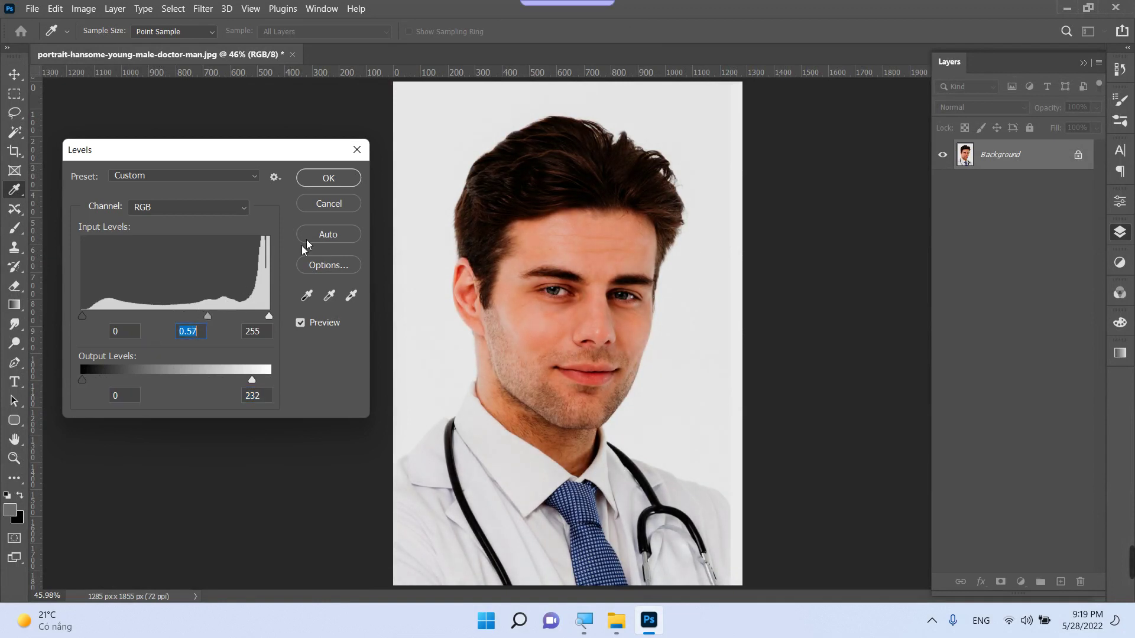
click(329, 179)
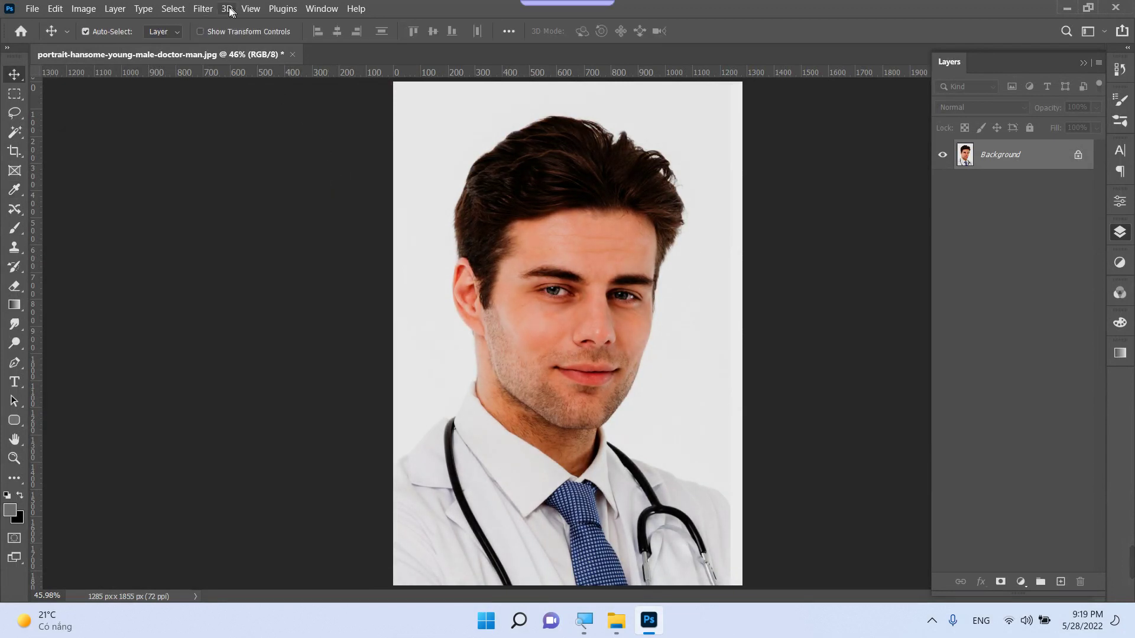
Preview the Filter Gallery's artistic Cutout effect on the man's face and hair
click(203, 9)
click(293, 107)
scroll(552, 277, down, 3)
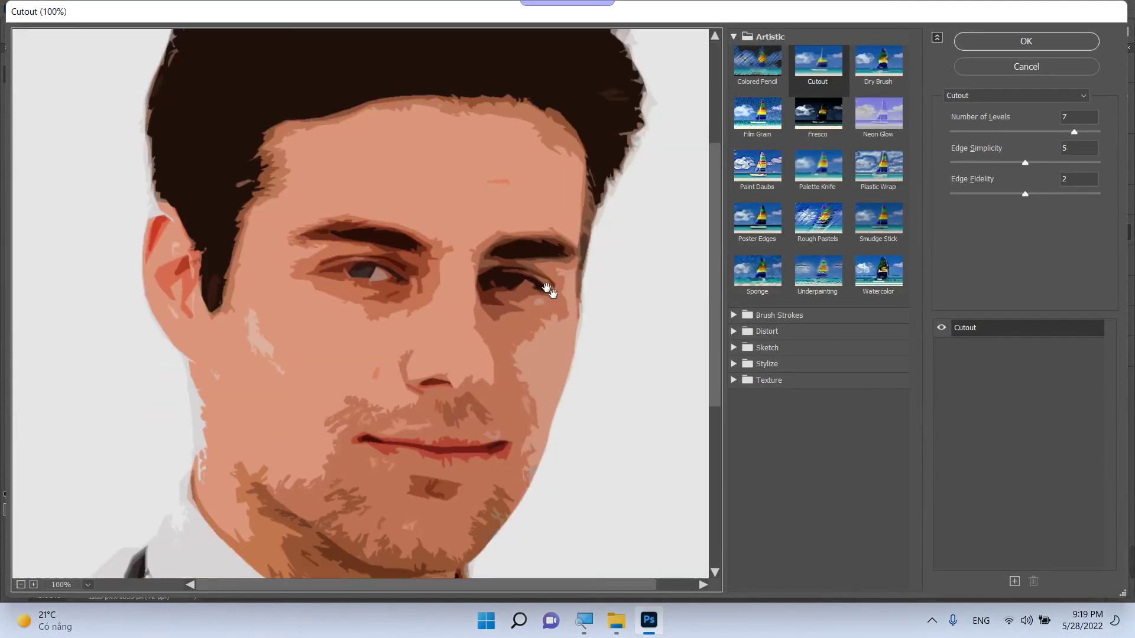
click(820, 66)
scroll(594, 248, up, 3)
scroll(594, 248, down, 2)
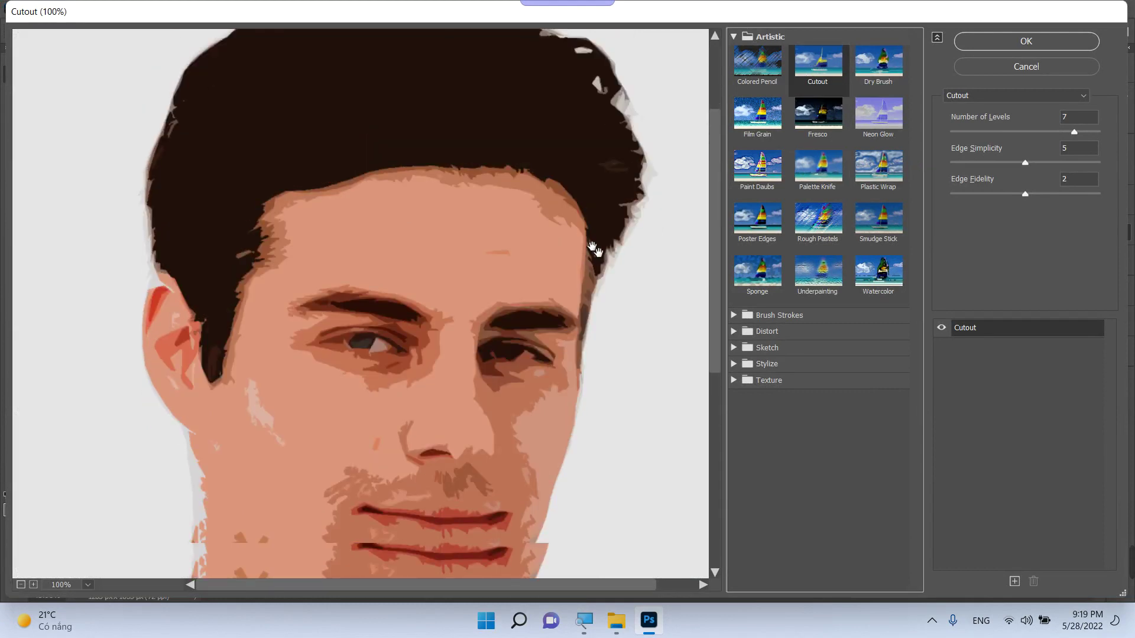
scroll(594, 248, down, 1)
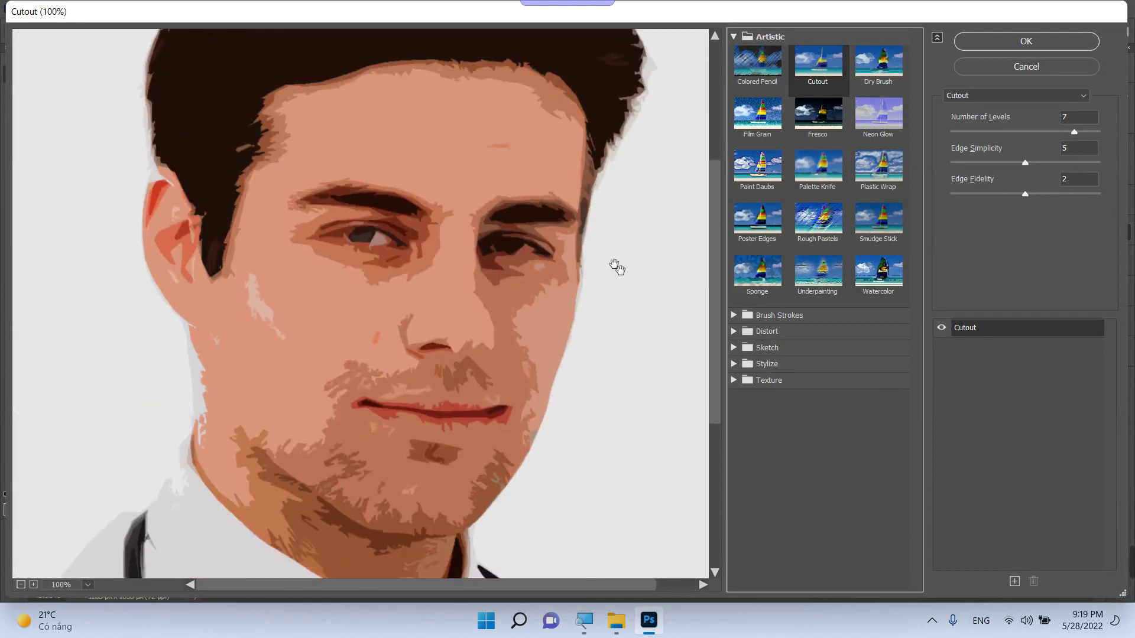
Try the Cutout filter on the portrait with Number of Levels 7, Edge Simplicity 5 and Edge Fidelity 2, and undo it
click(1052, 131)
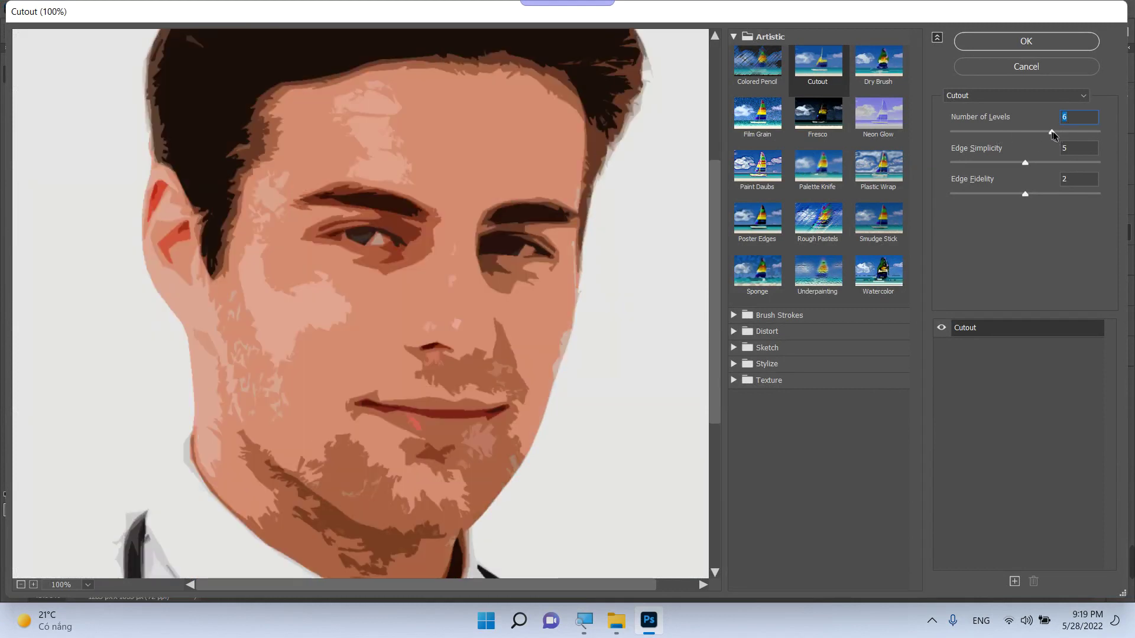
click(1074, 131)
click(1046, 162)
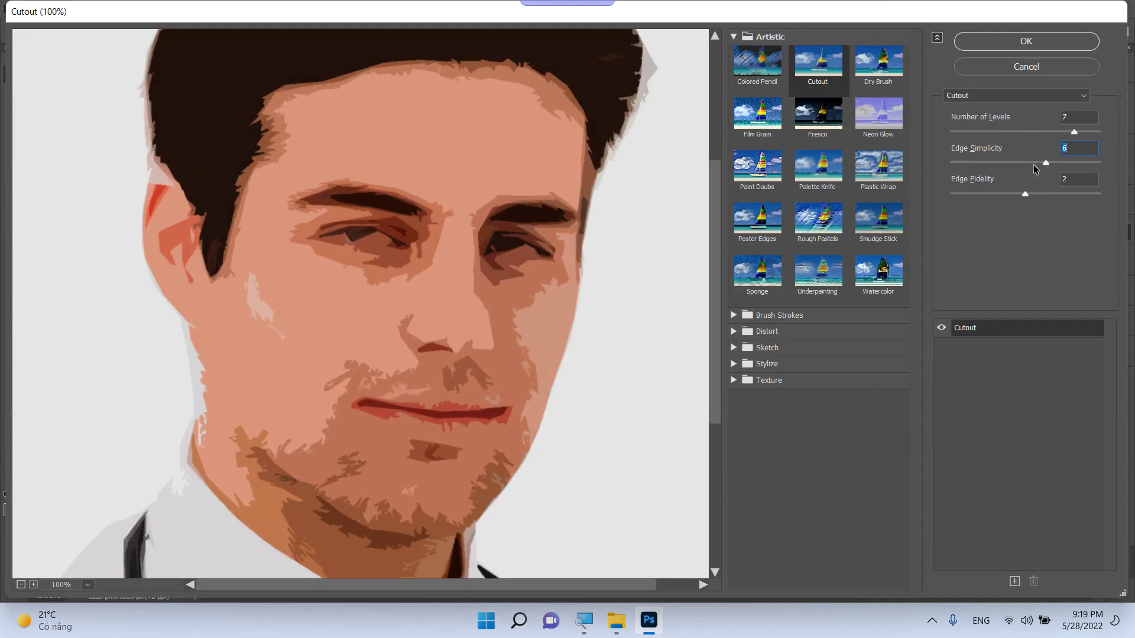
click(1019, 162)
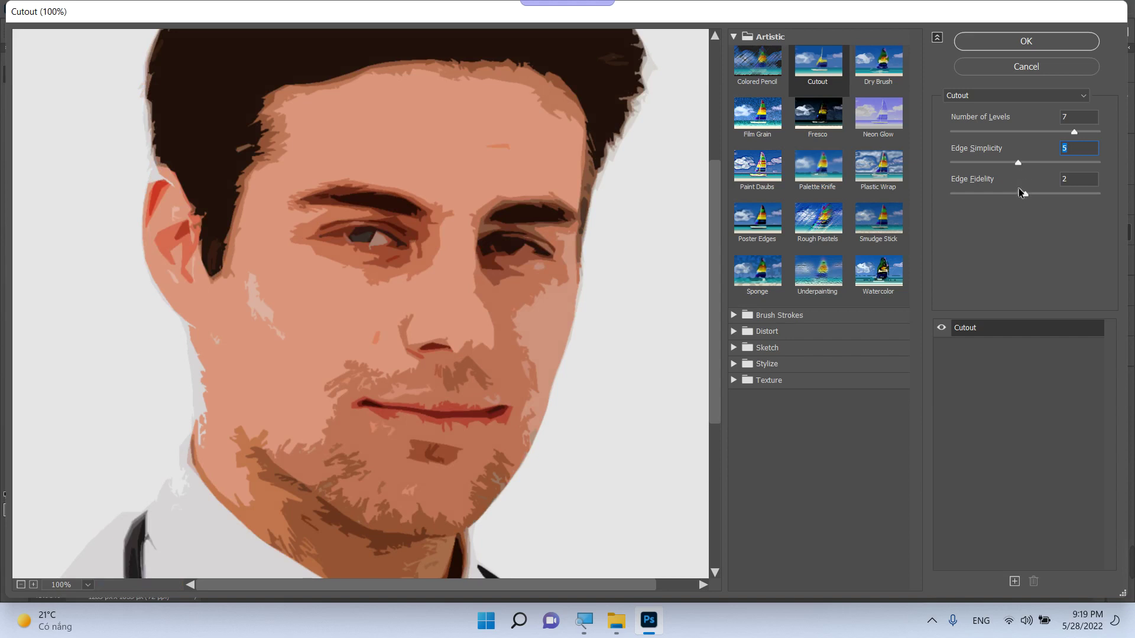
click(1018, 194)
click(1018, 194)
key(ctrl+minus)
click(1037, 41)
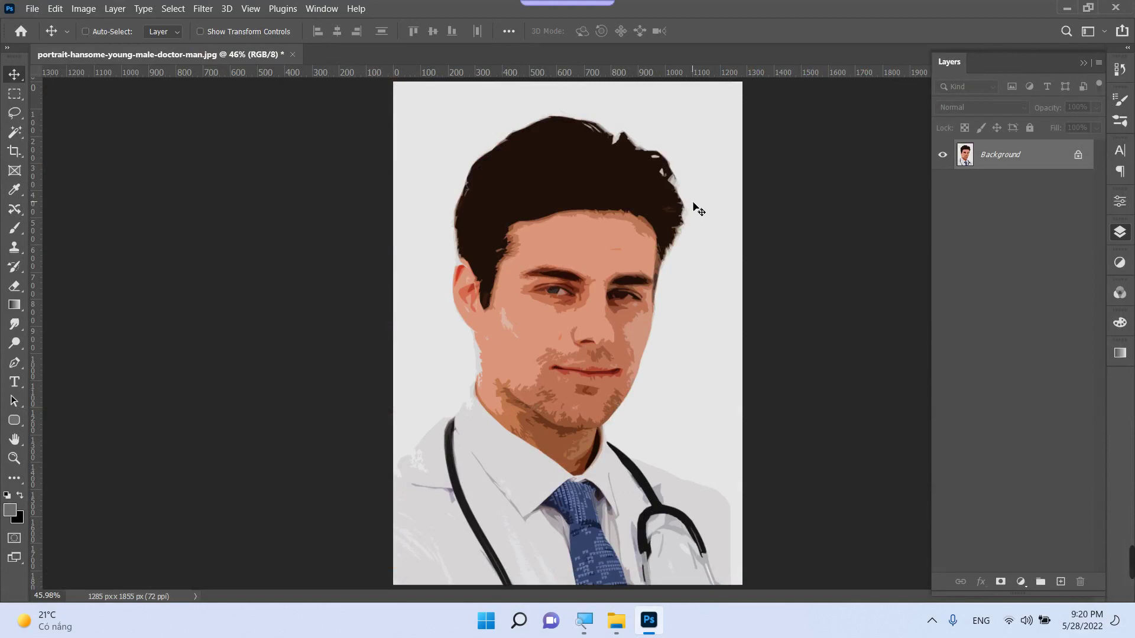
key(ctrl+z)
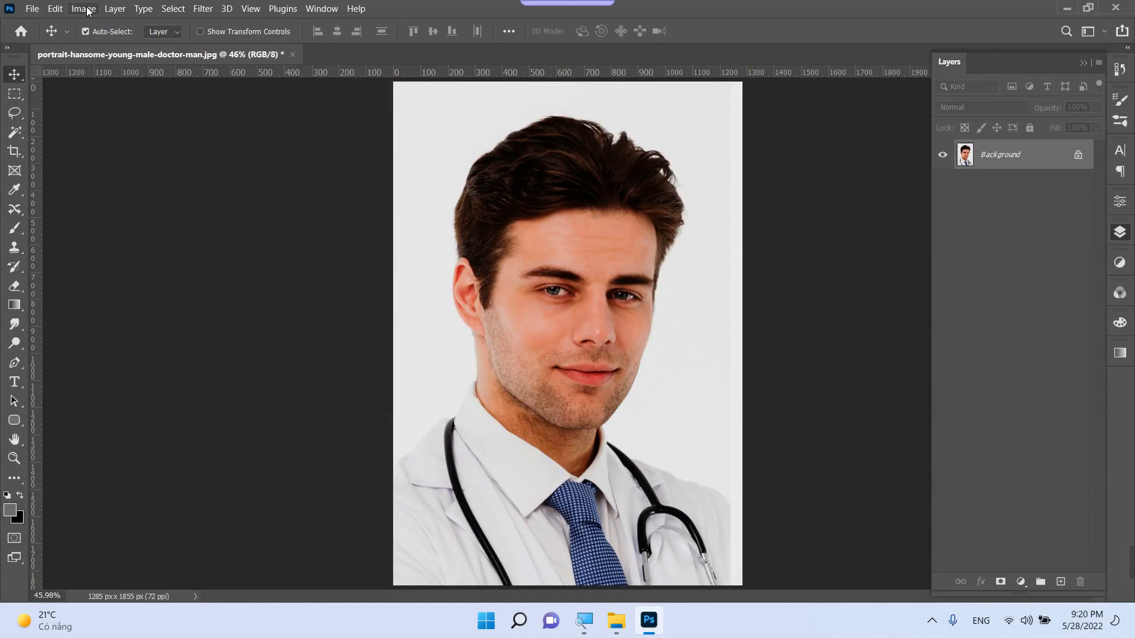
Convert the portrait to Grayscale, discarding its color information, and switch the image mode back to RGB Color
click(87, 10)
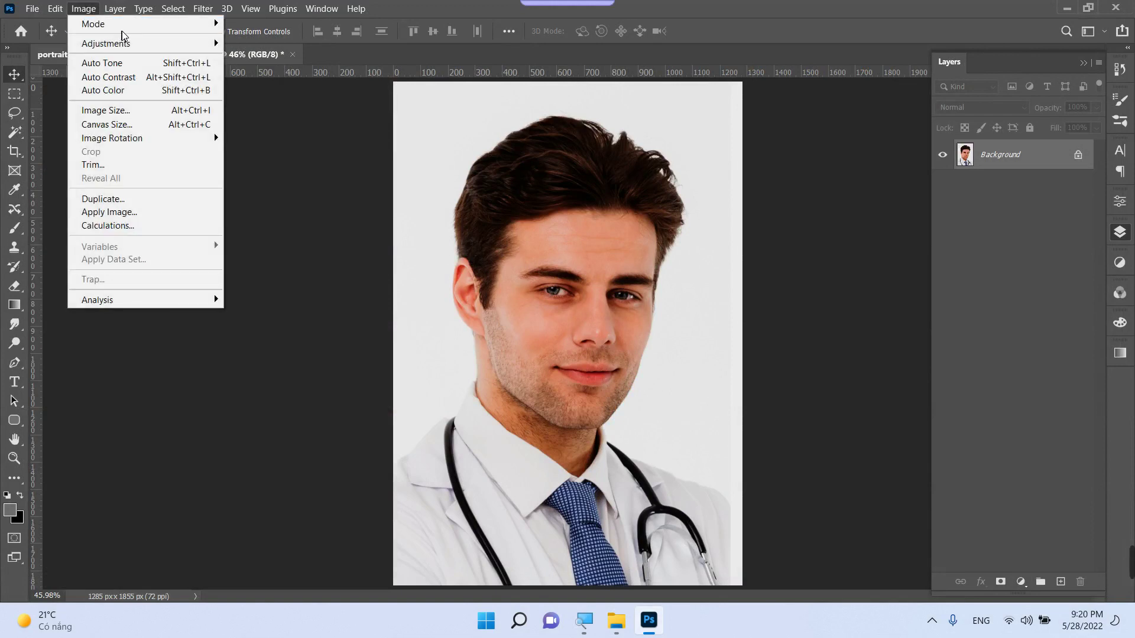
mouse_move(187, 28)
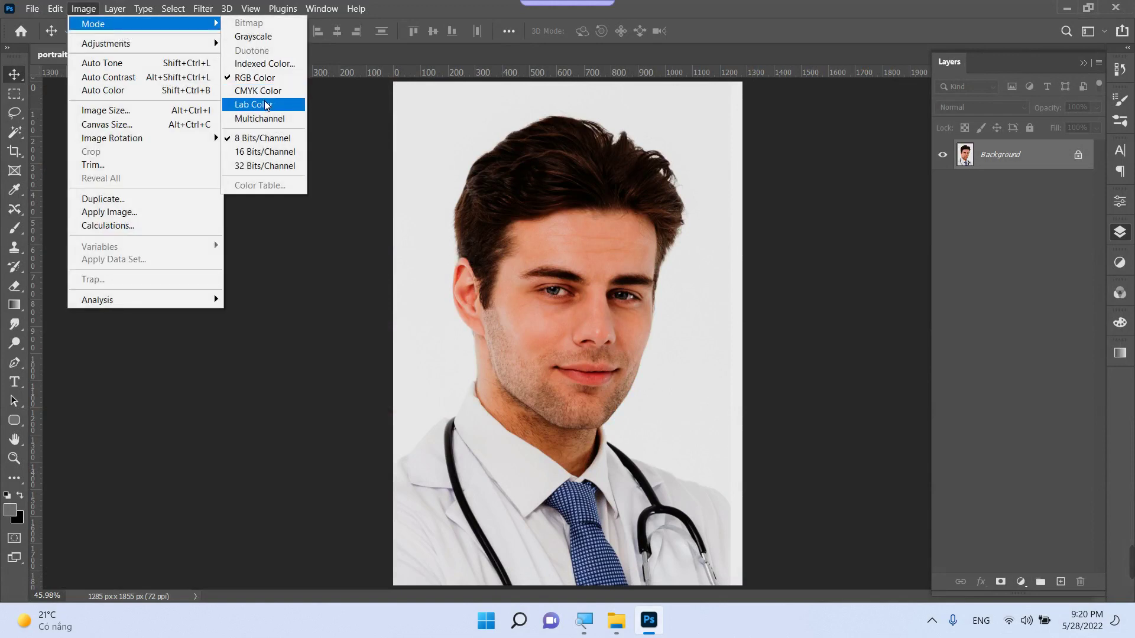
click(263, 36)
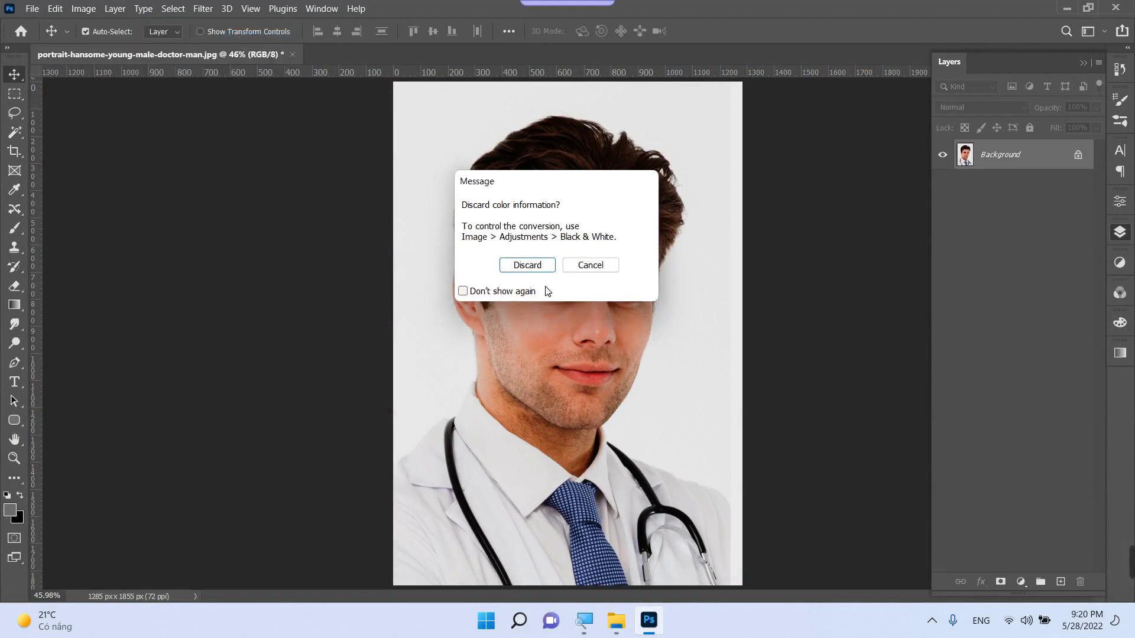
click(528, 261)
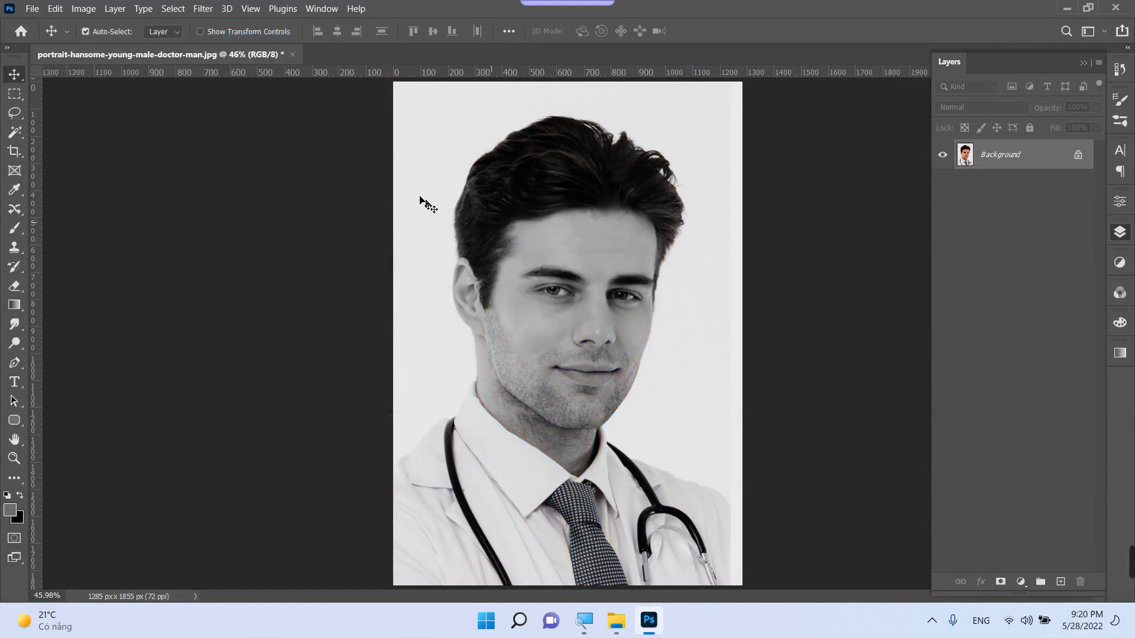
click(84, 9)
mouse_move(98, 26)
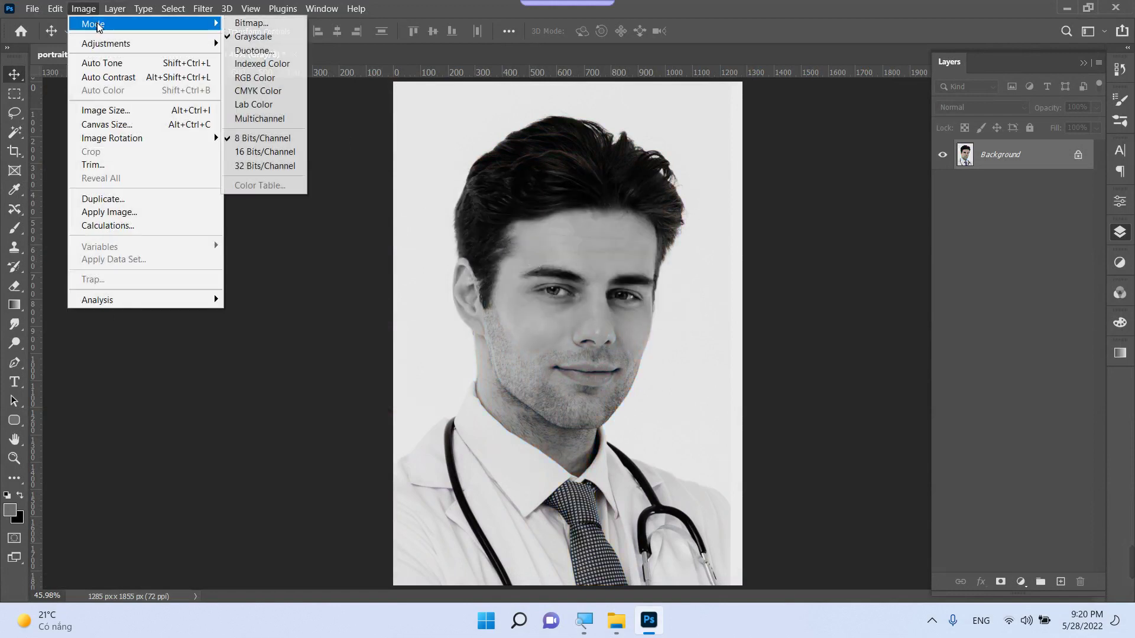
click(266, 82)
Preview the artistic Cutout, Film Grain and Dry Brush effects on the grayscale portrait in the Filter Gallery
click(204, 10)
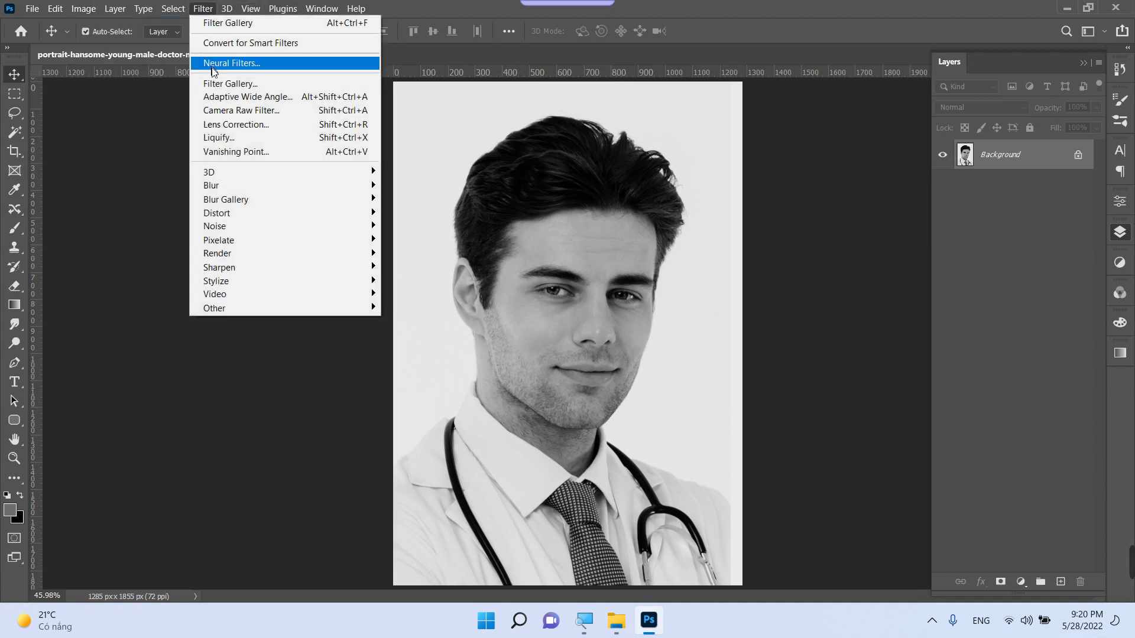
click(221, 80)
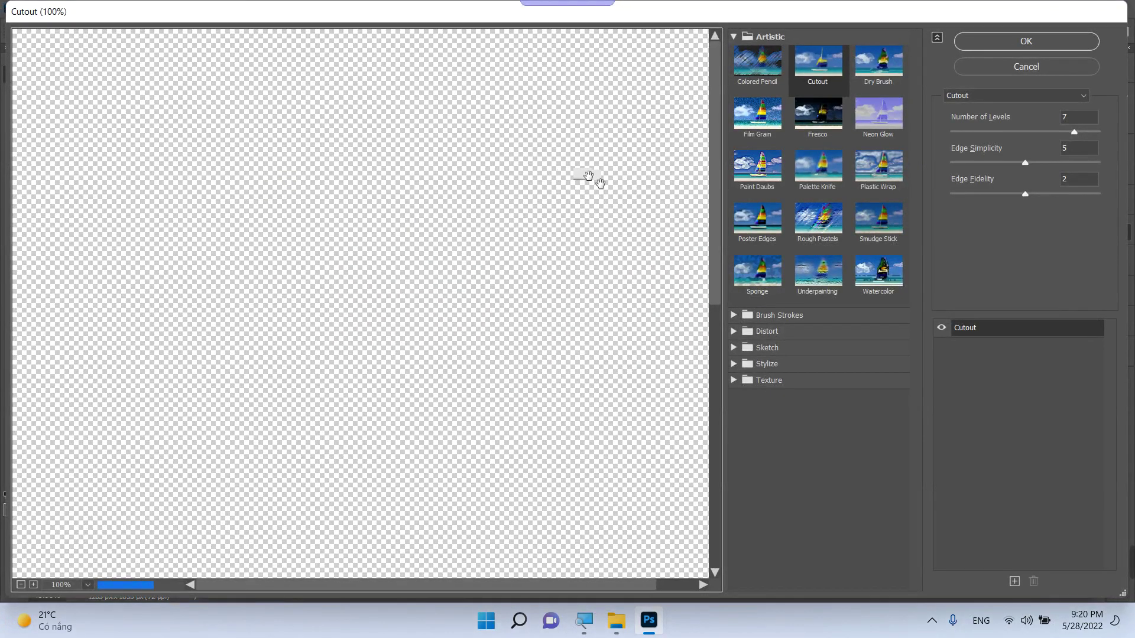
scroll(495, 295, down, 3)
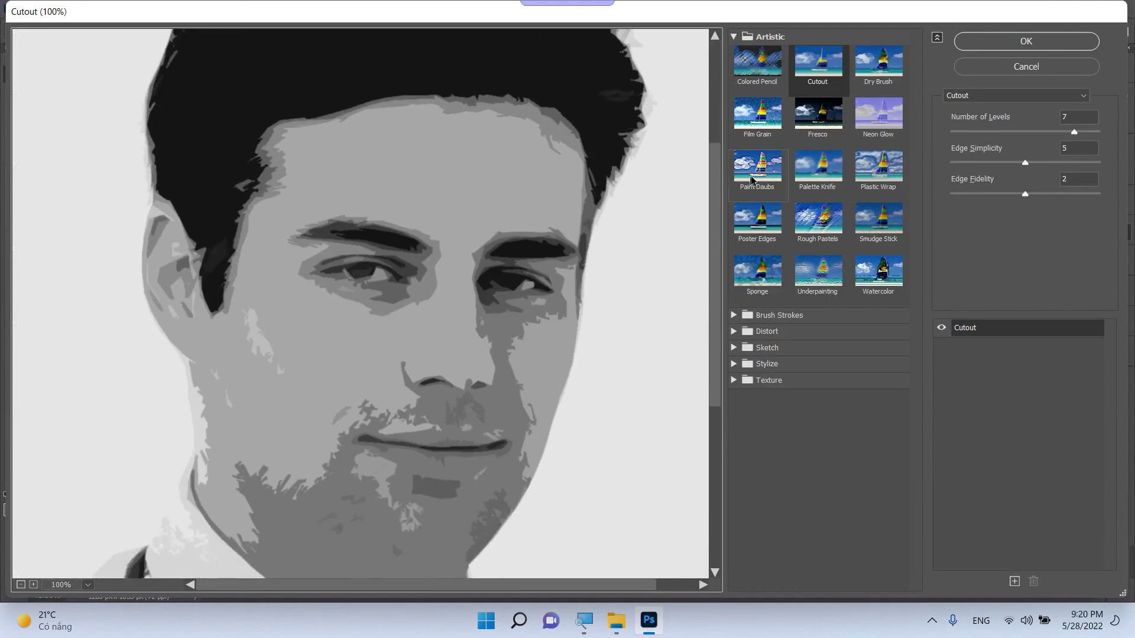
click(817, 65)
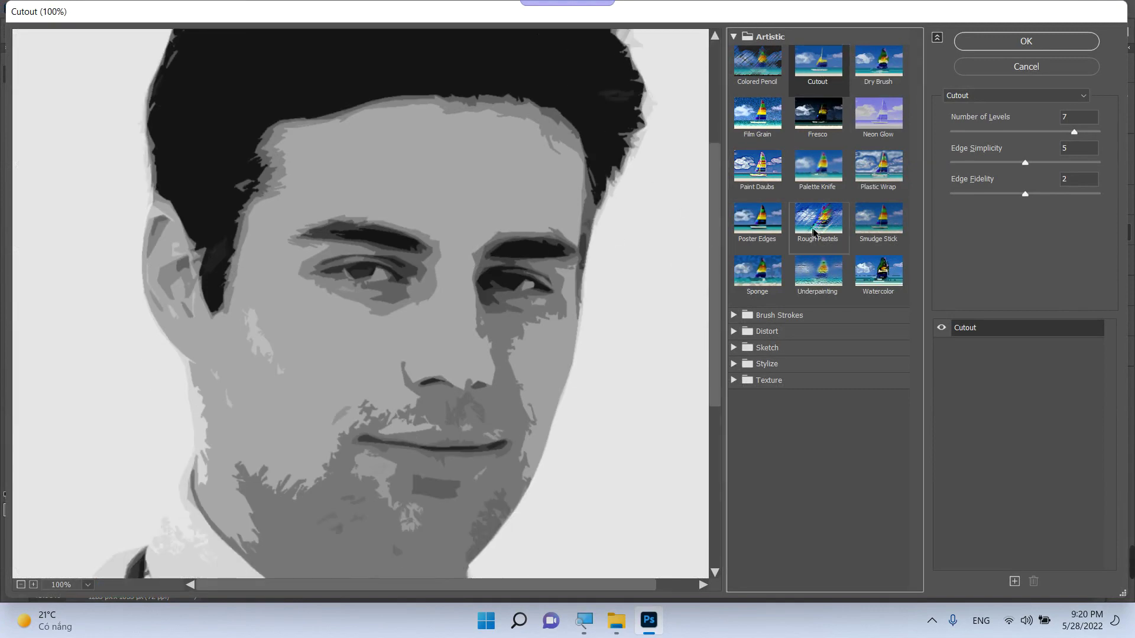
click(762, 115)
click(823, 87)
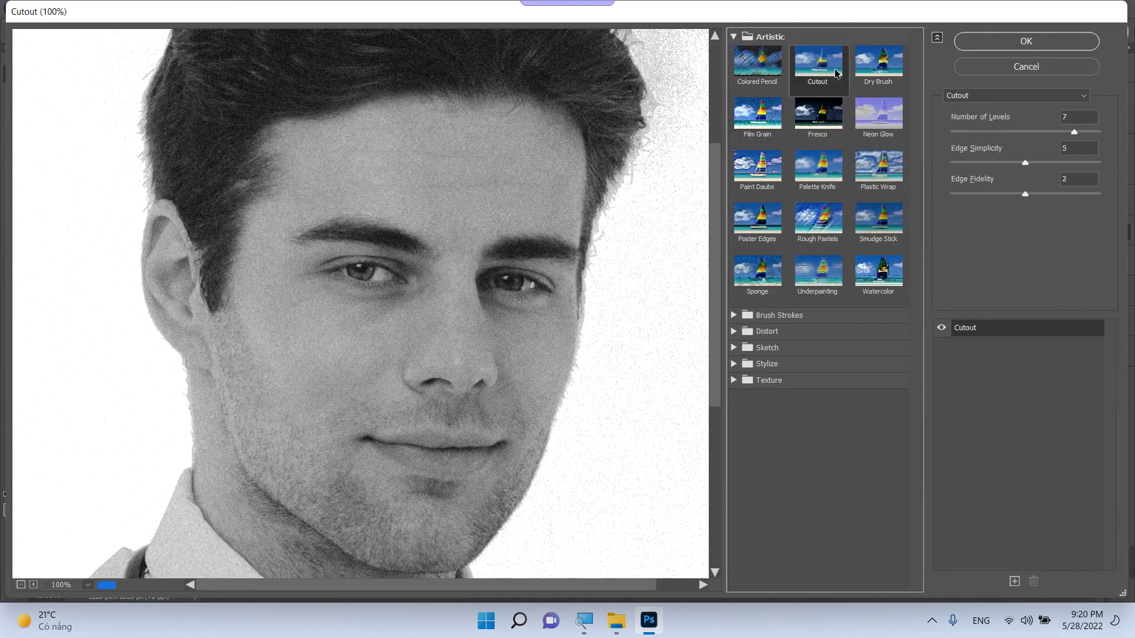
click(875, 73)
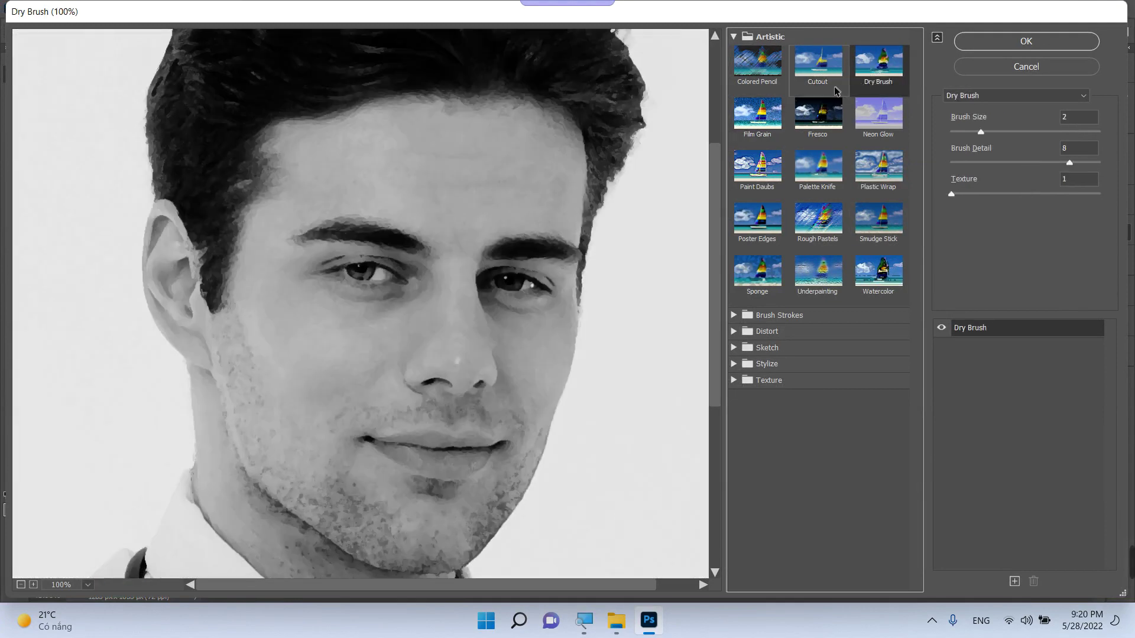
Compare the remaining artistic effects, from Fresco and Neon Glow to Watercolor and Sponge, with Cutout, and leave the Filter Gallery without applying any
click(818, 115)
click(871, 126)
click(817, 169)
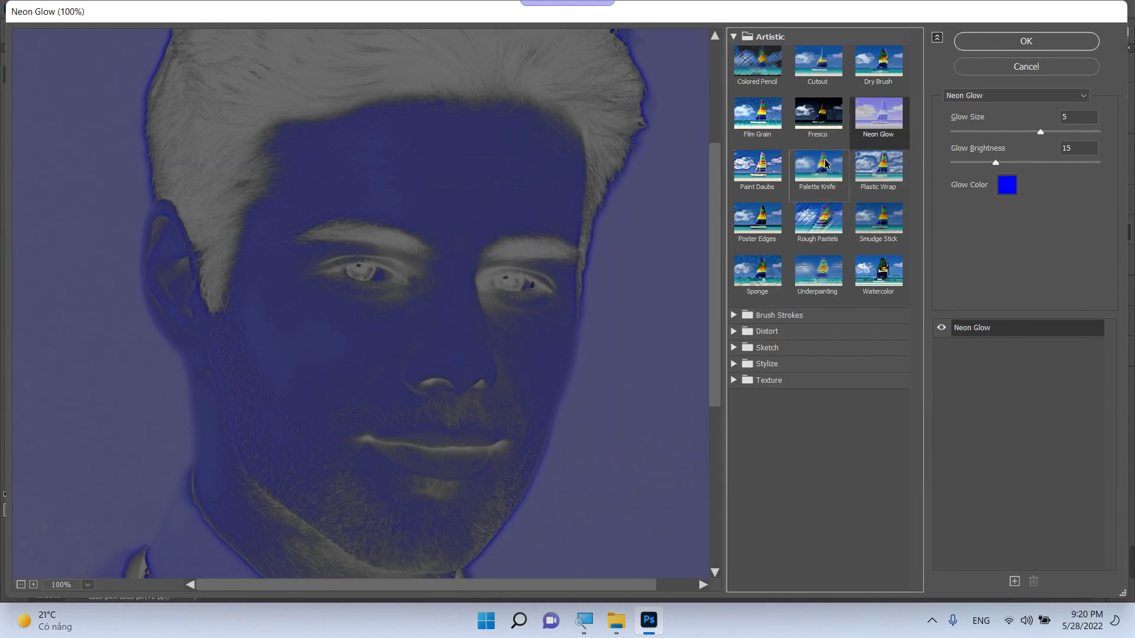
click(878, 171)
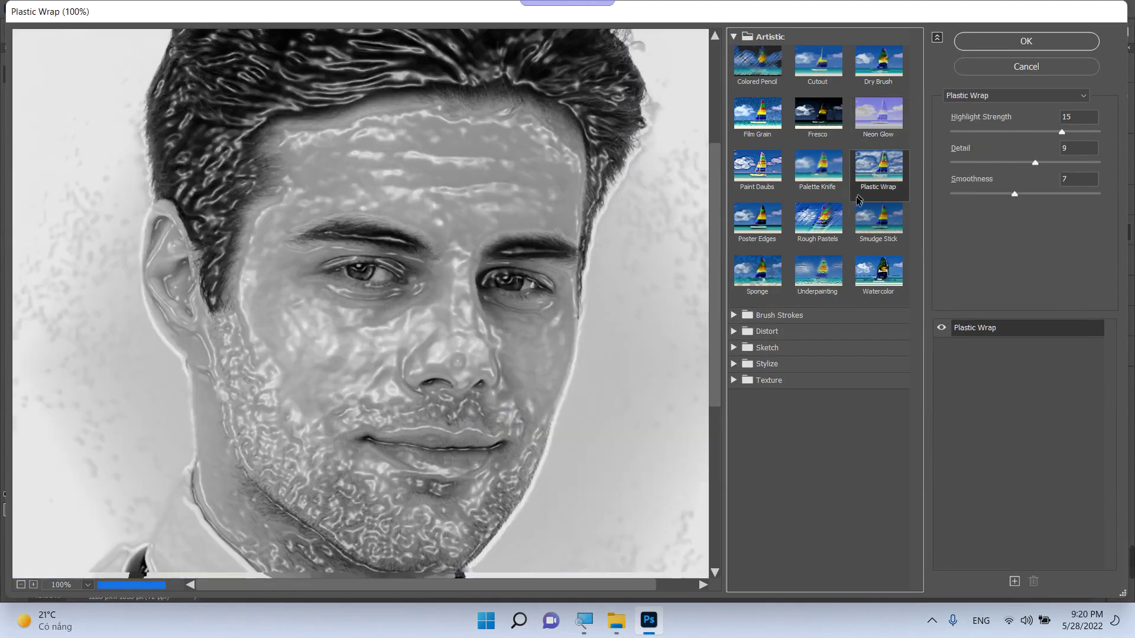
click(818, 220)
click(871, 241)
click(817, 273)
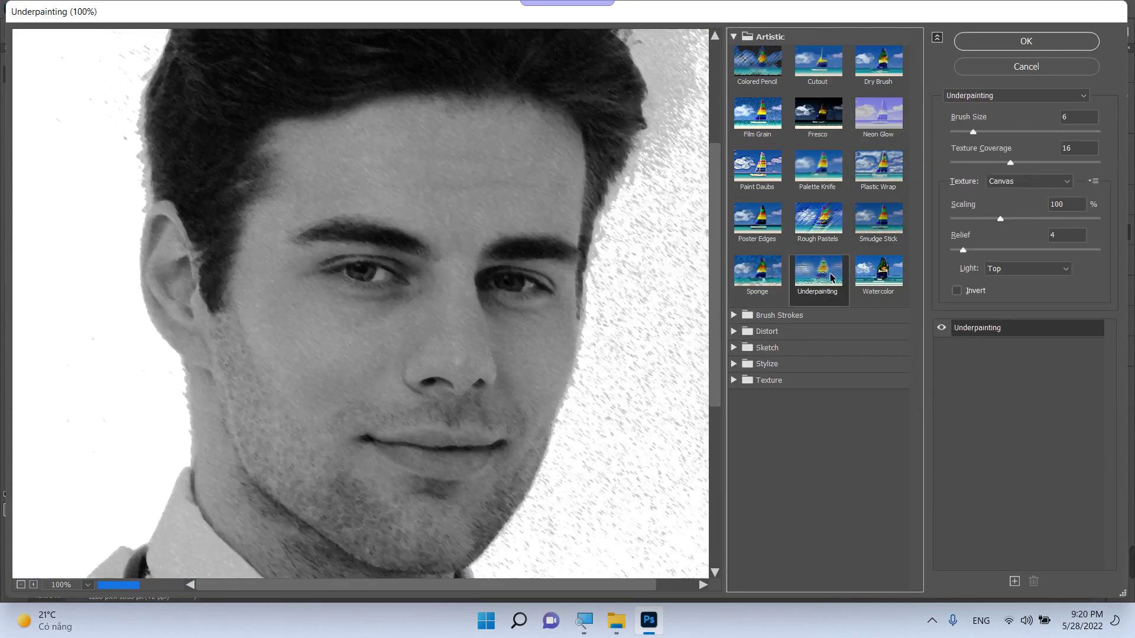
click(869, 280)
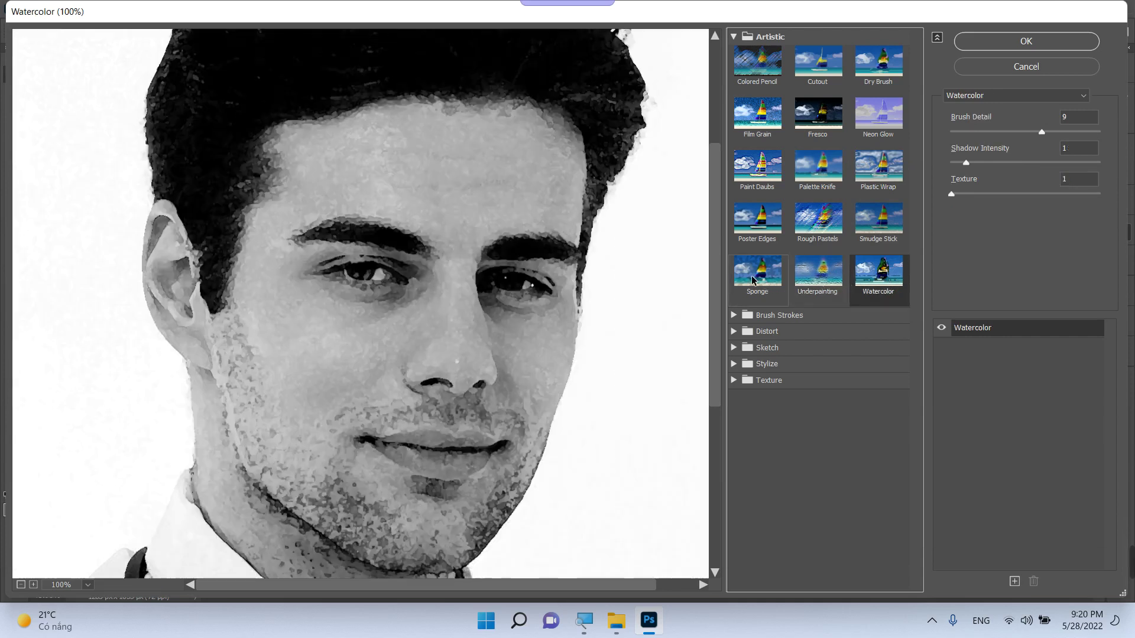
click(761, 272)
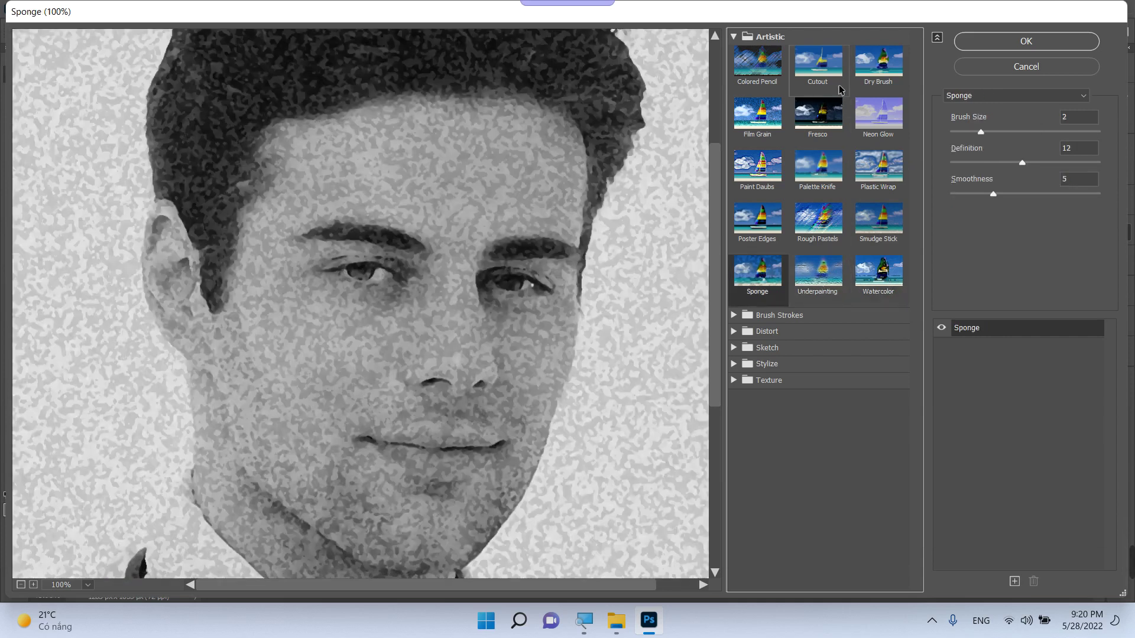
click(824, 72)
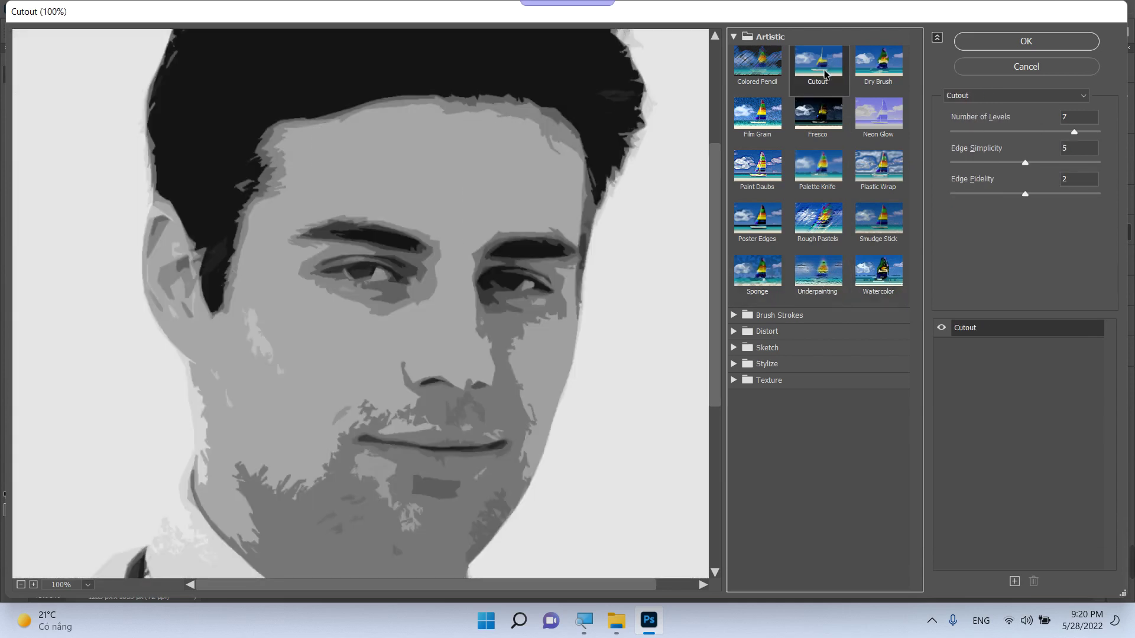
click(1025, 67)
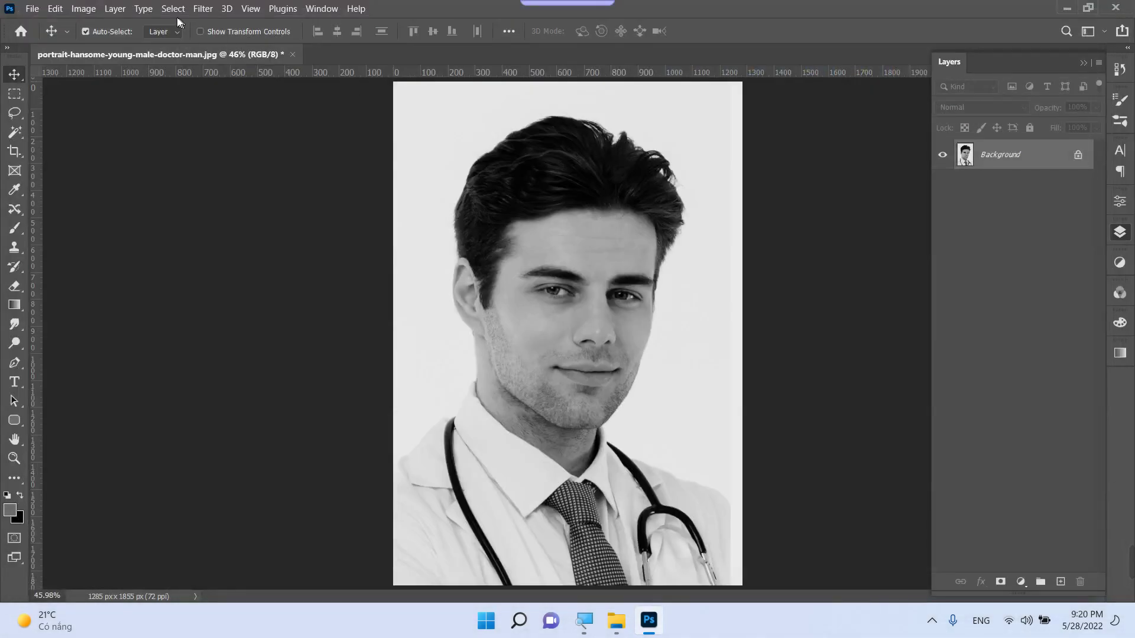
Undo the color mode conversions and the Levels adjustment on the portrait
key(ctrl+z)
key(ctrl+z)
key(ctrl+z)
key(ctrl+z)
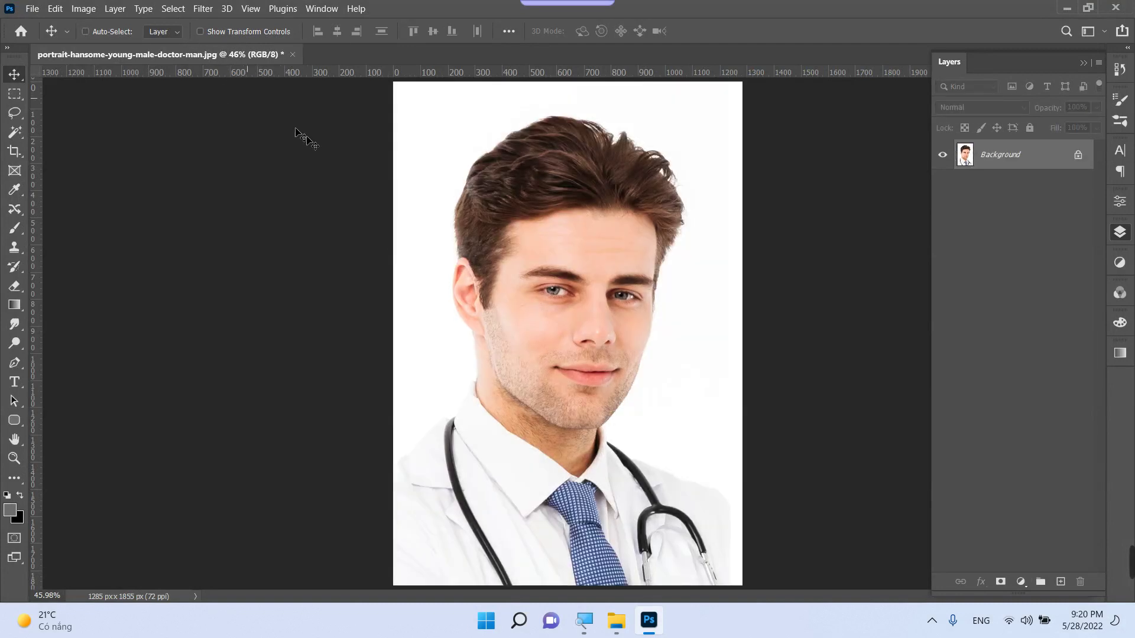
Darken the midtones of the color portrait with a Levels adjustment on the RGB channel
key(ctrl+l)
drag(181, 322, 217, 327)
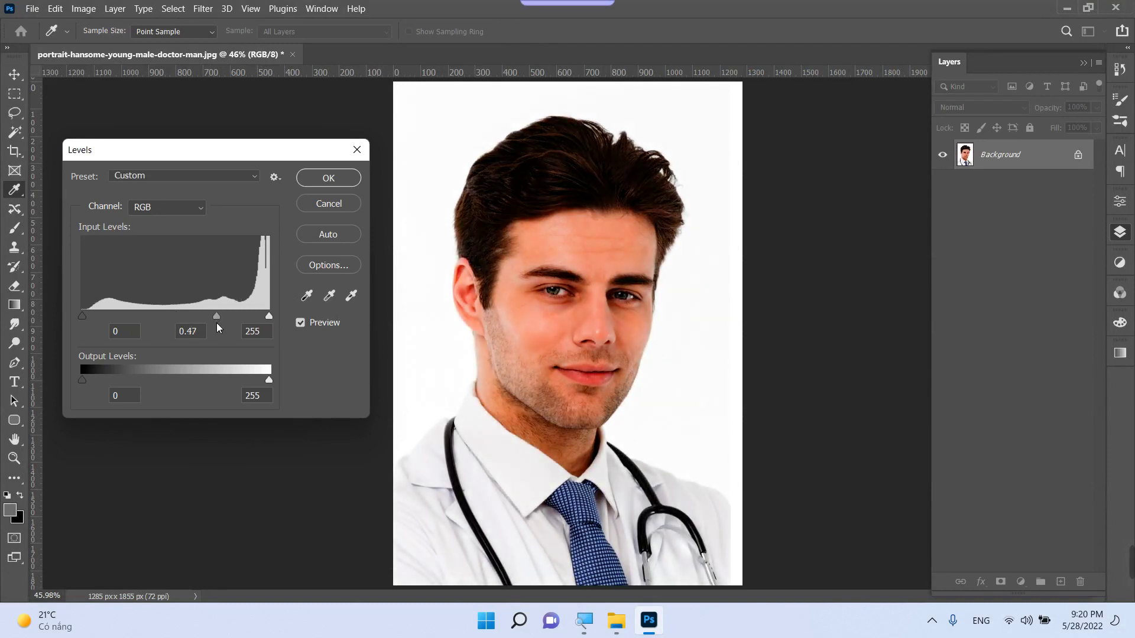
drag(218, 317, 206, 315)
click(300, 178)
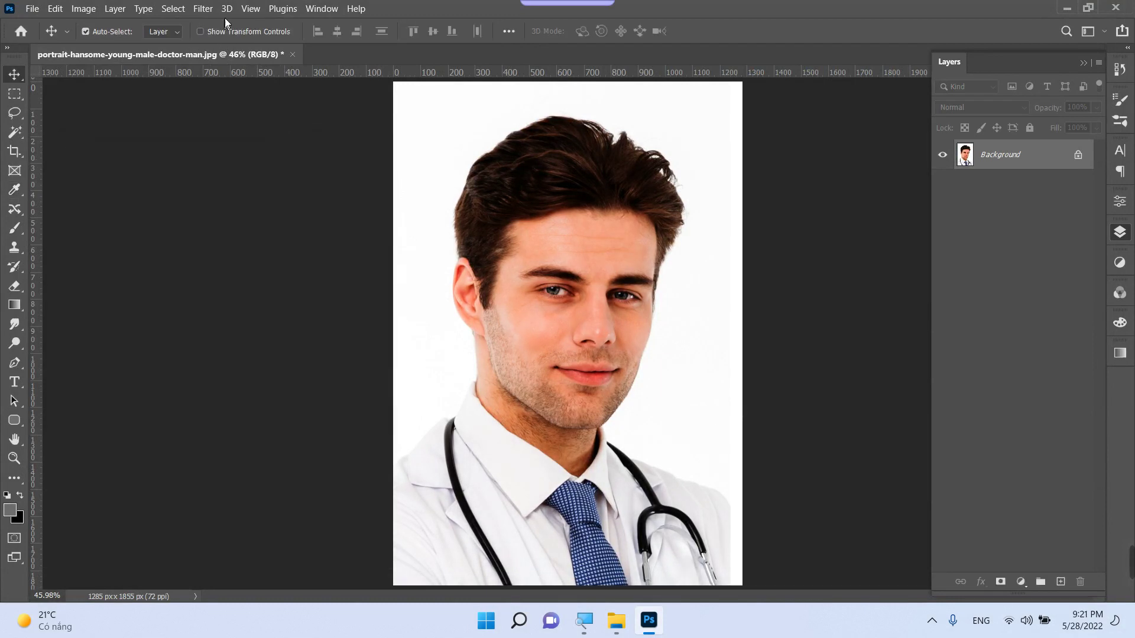
Choose the artistic Cutout filter for the color portrait and set its Edge Simplicity to 4, with Edge Fidelity 2
click(202, 8)
click(233, 84)
scroll(532, 307, down, 2)
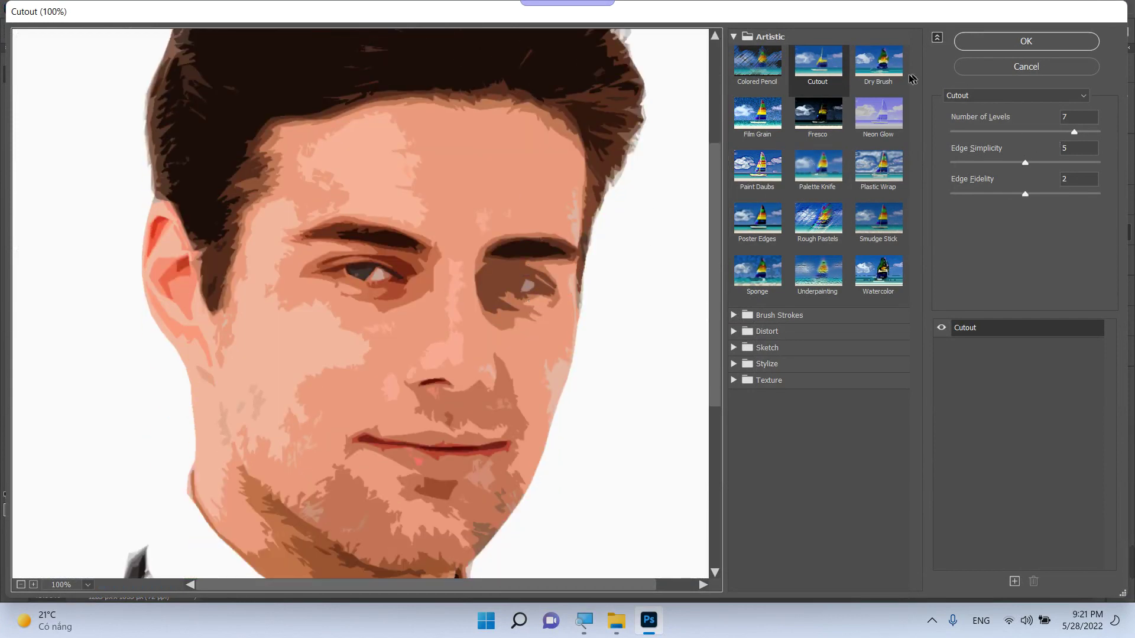
click(816, 63)
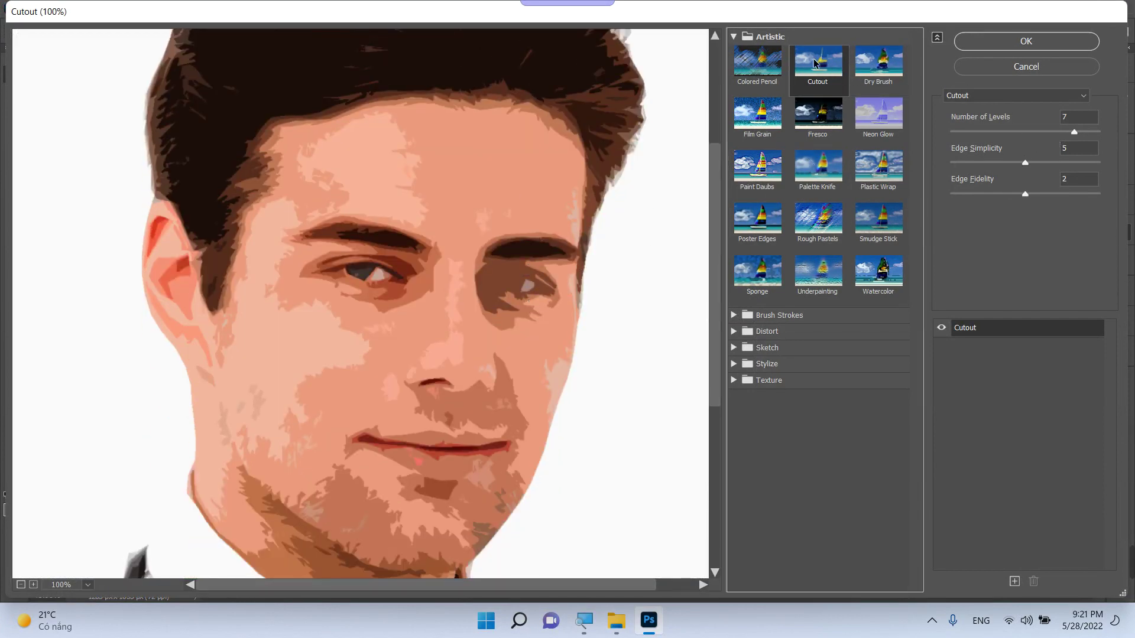
click(1051, 161)
drag(1050, 161, 1009, 166)
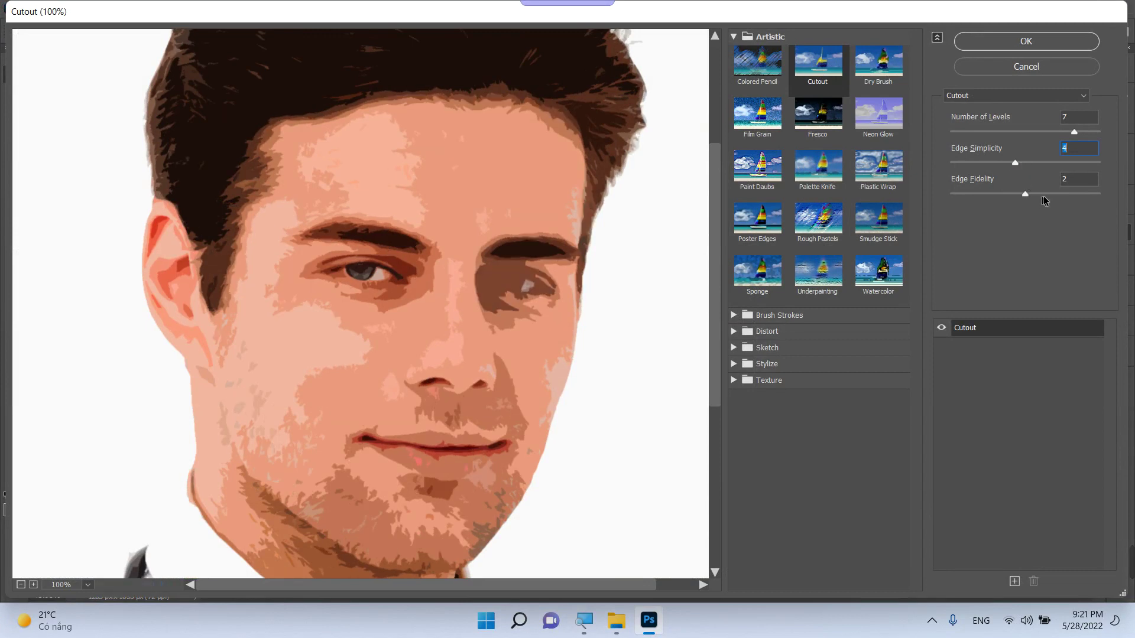
click(1024, 194)
Try 5 and 6 for the Cutout filter's Number of Levels and apply the filter with 6
click(1034, 131)
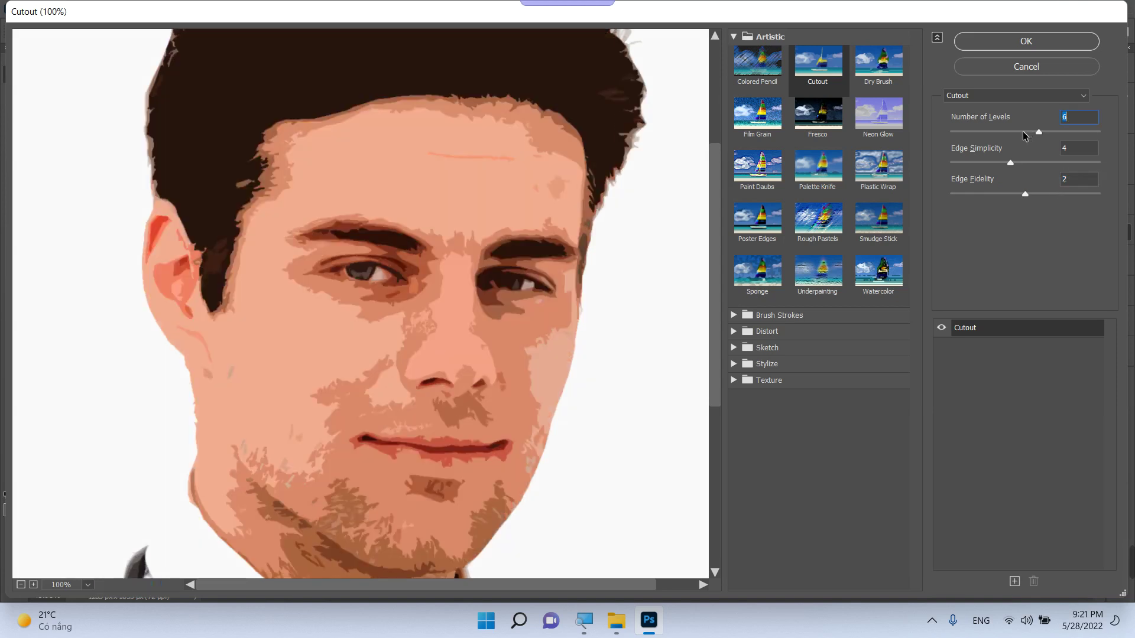
click(1022, 131)
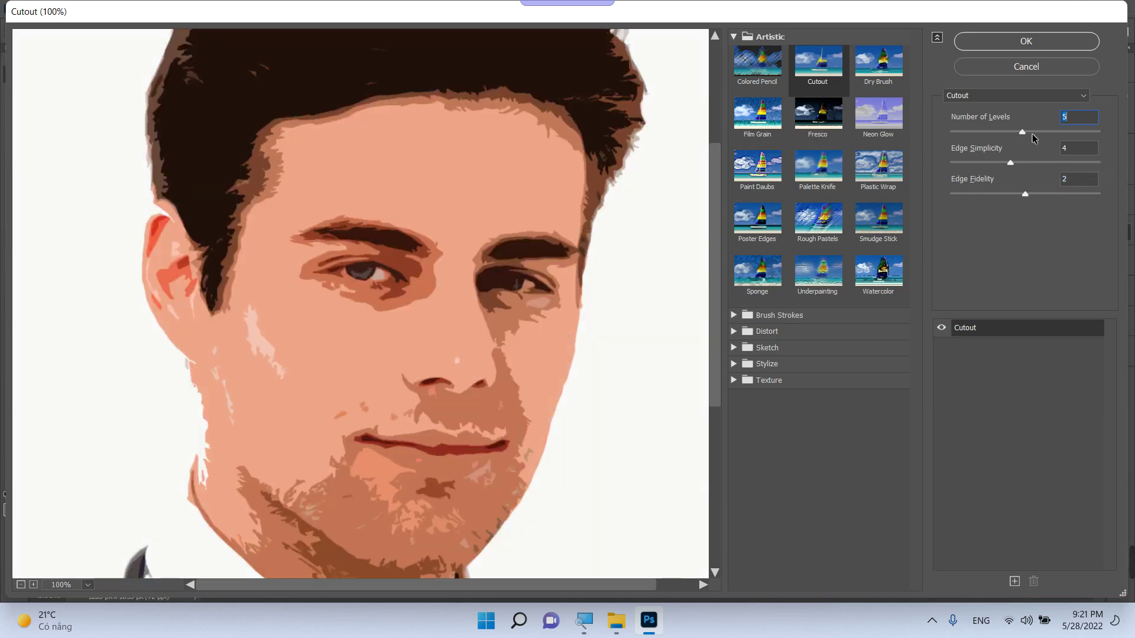
click(1039, 131)
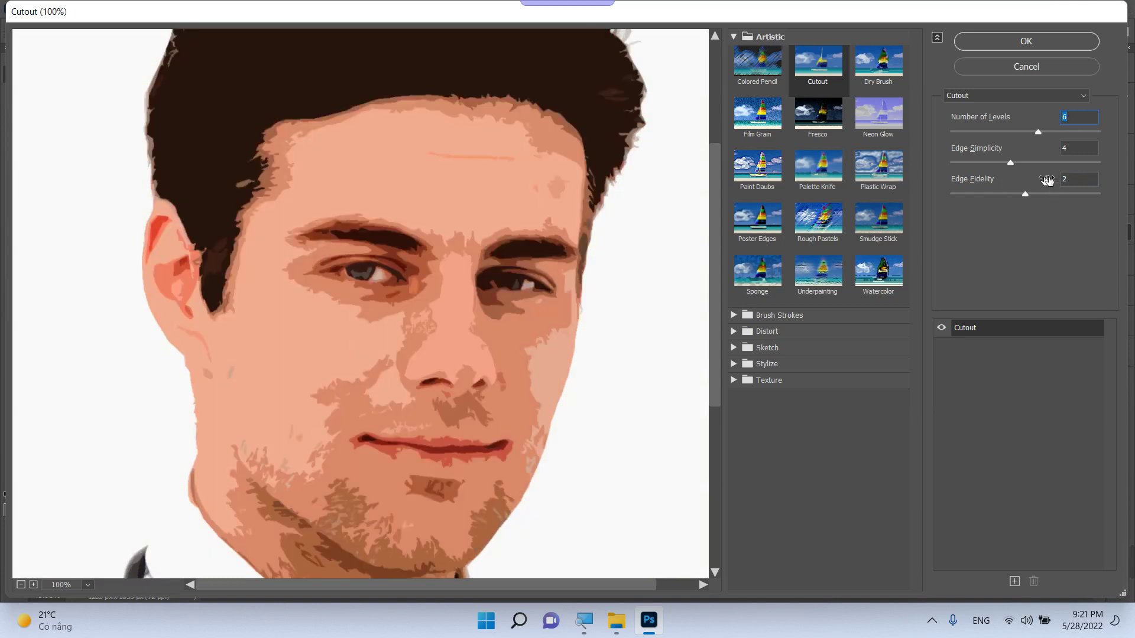
click(1050, 37)
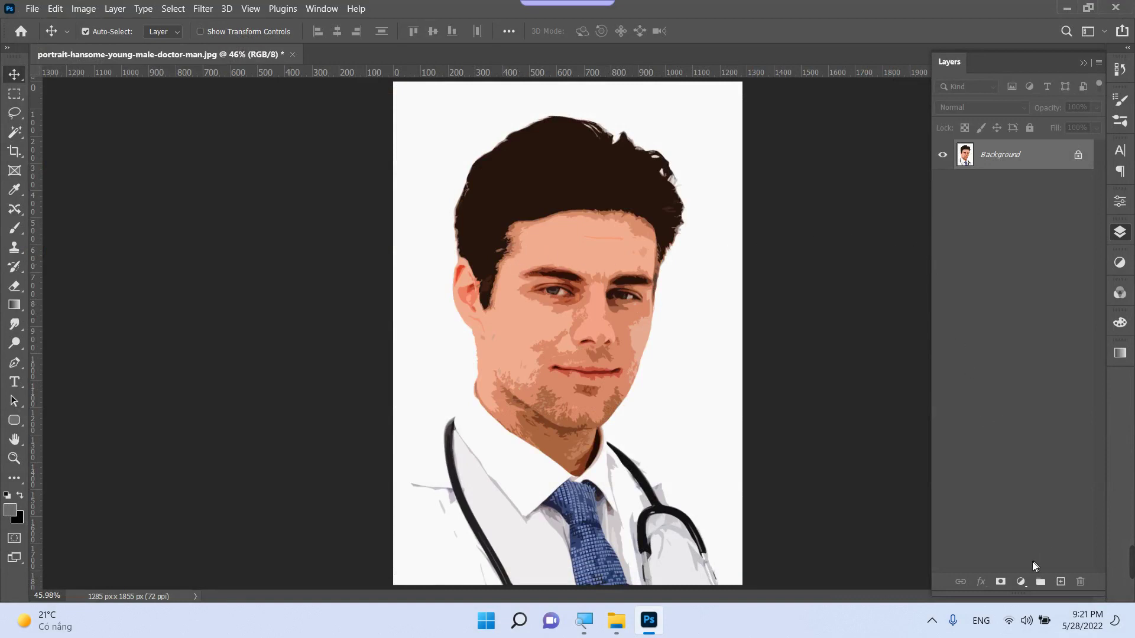
Add a new empty layer above the Background portrait
click(1058, 583)
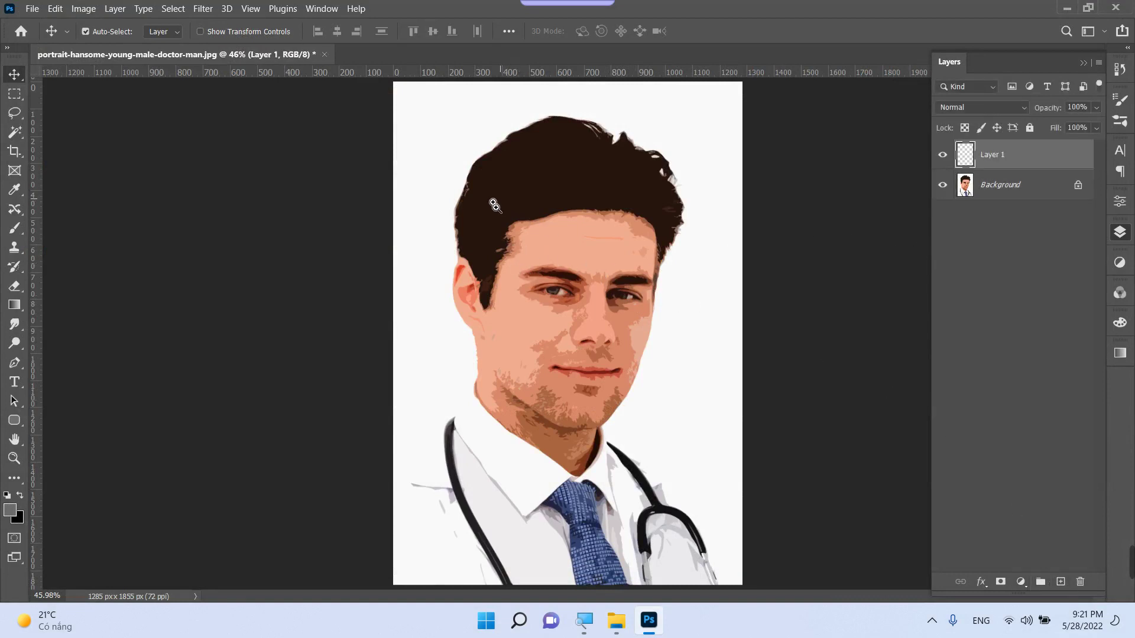
key(z)
drag(489, 202, 472, 255)
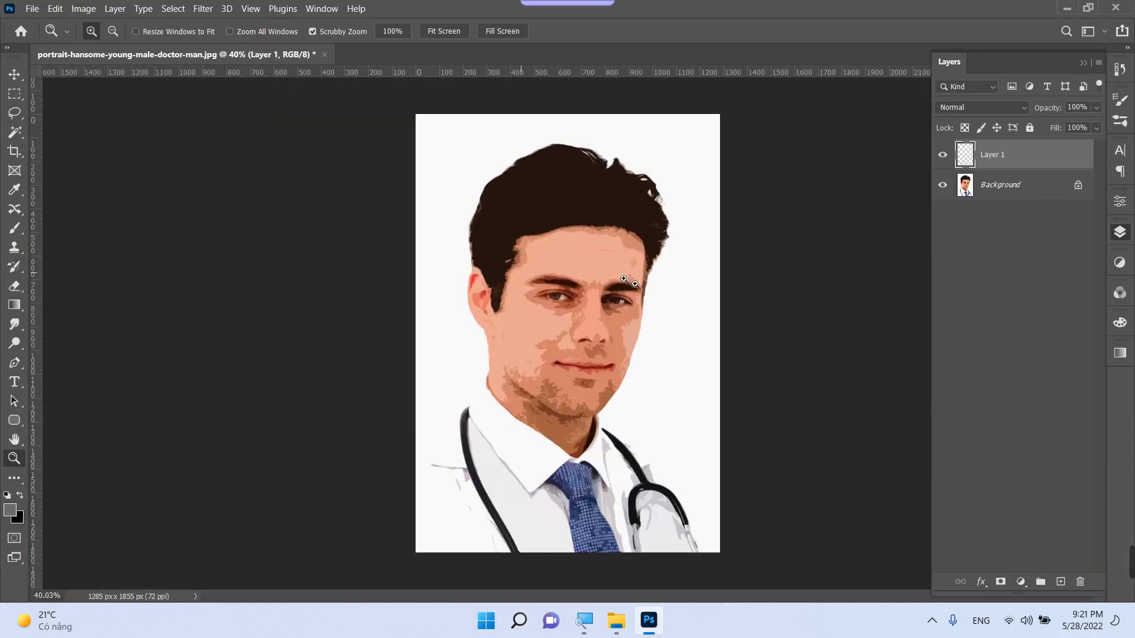
key(v)
drag(503, 419, 452, 416)
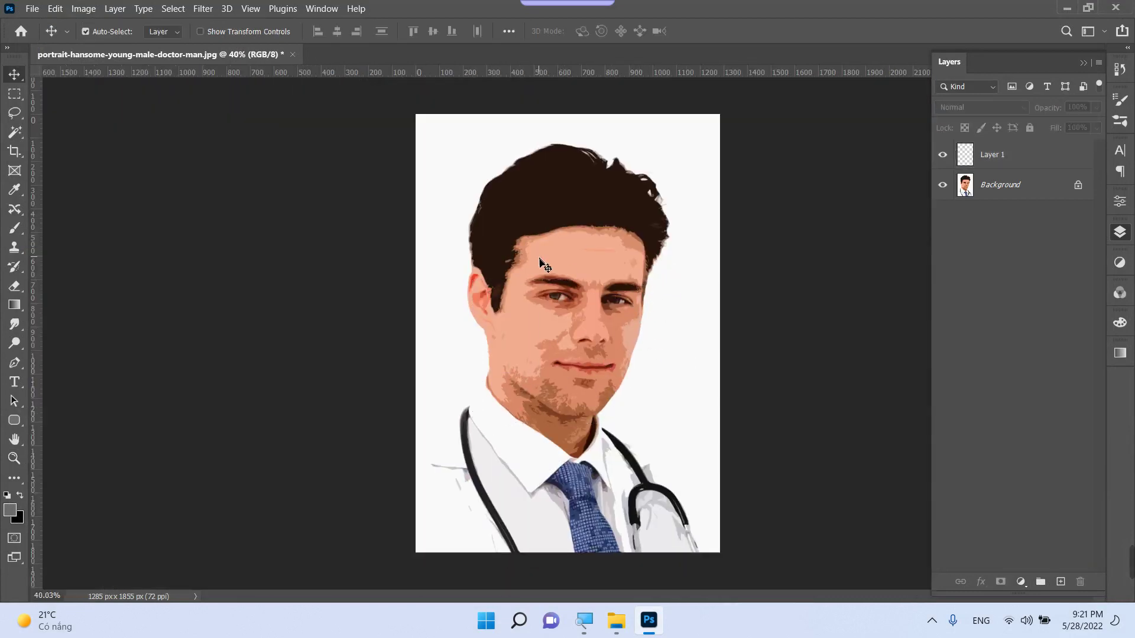
Select the light pink nose area with the Lasso tool, tracing it freehand from the bridge down around the nostrils
key(z)
drag(540, 274, 604, 344)
key(v)
drag(780, 375, 552, 256)
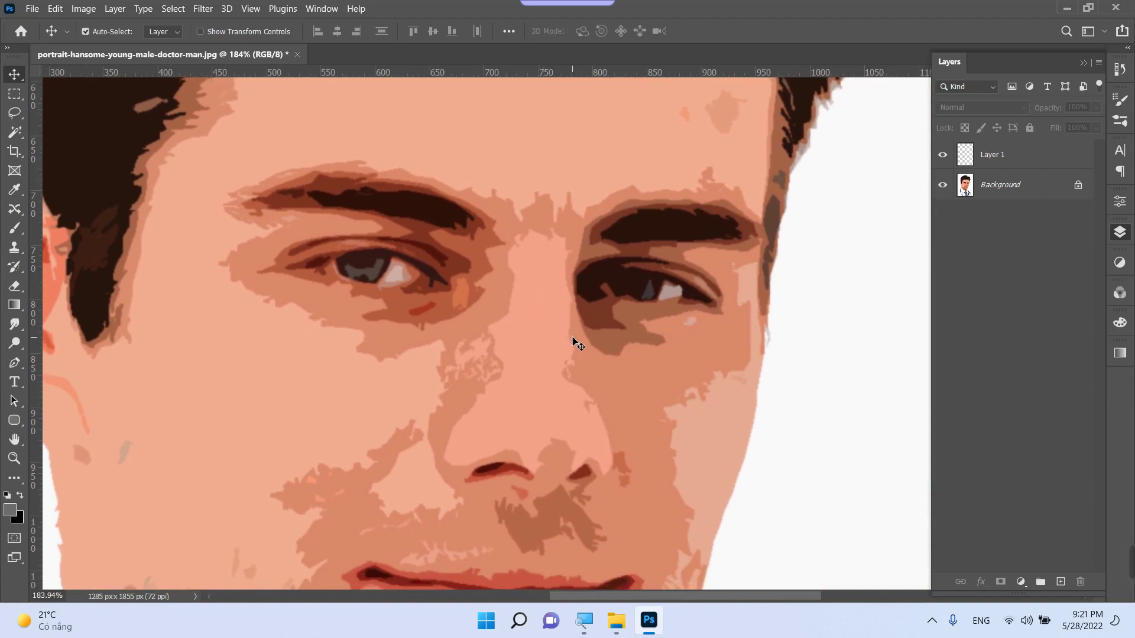
key(l)
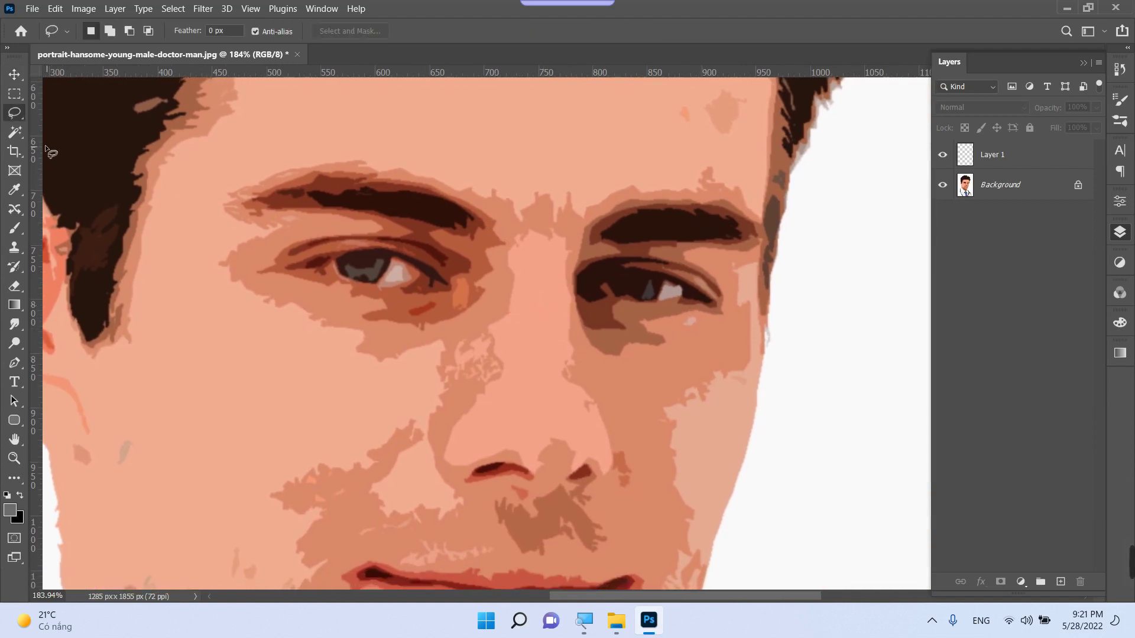
right_click(16, 115)
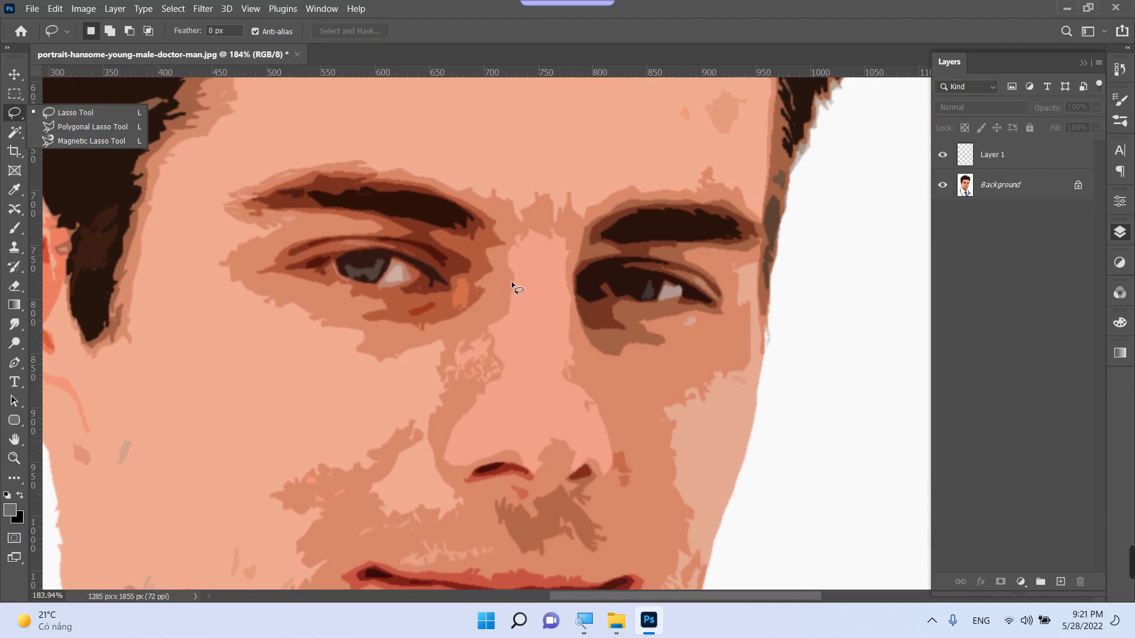
mouse_move(512, 281)
mouse_down()
mouse_move(525, 233)
mouse_move(562, 240)
mouse_move(563, 352)
mouse_up()
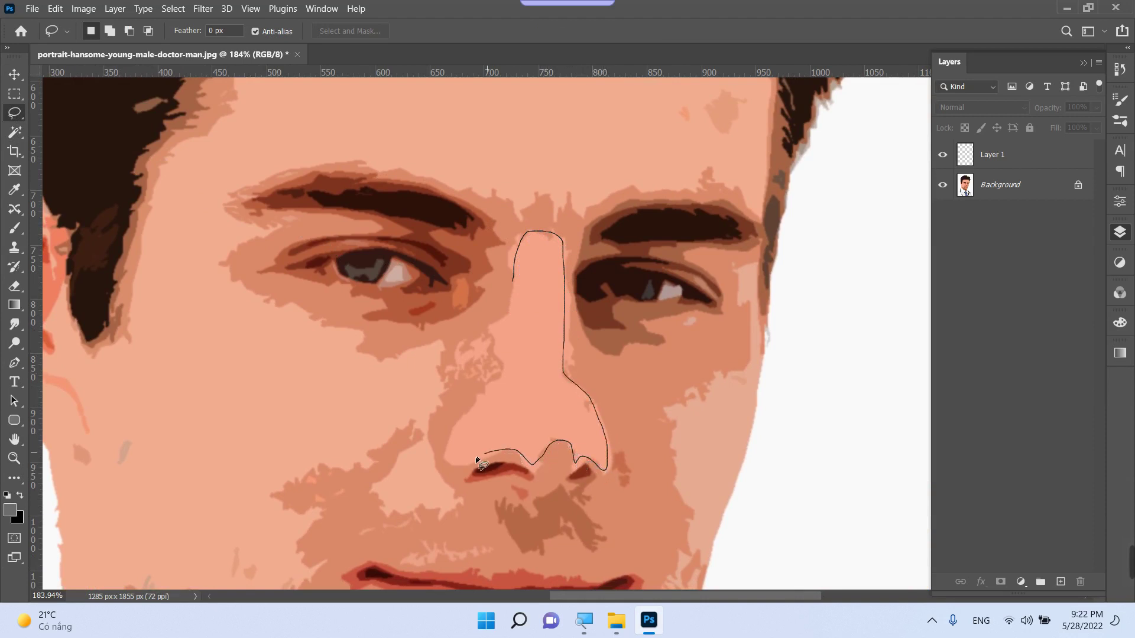
drag(484, 387, 498, 323)
drag(518, 283, 512, 278)
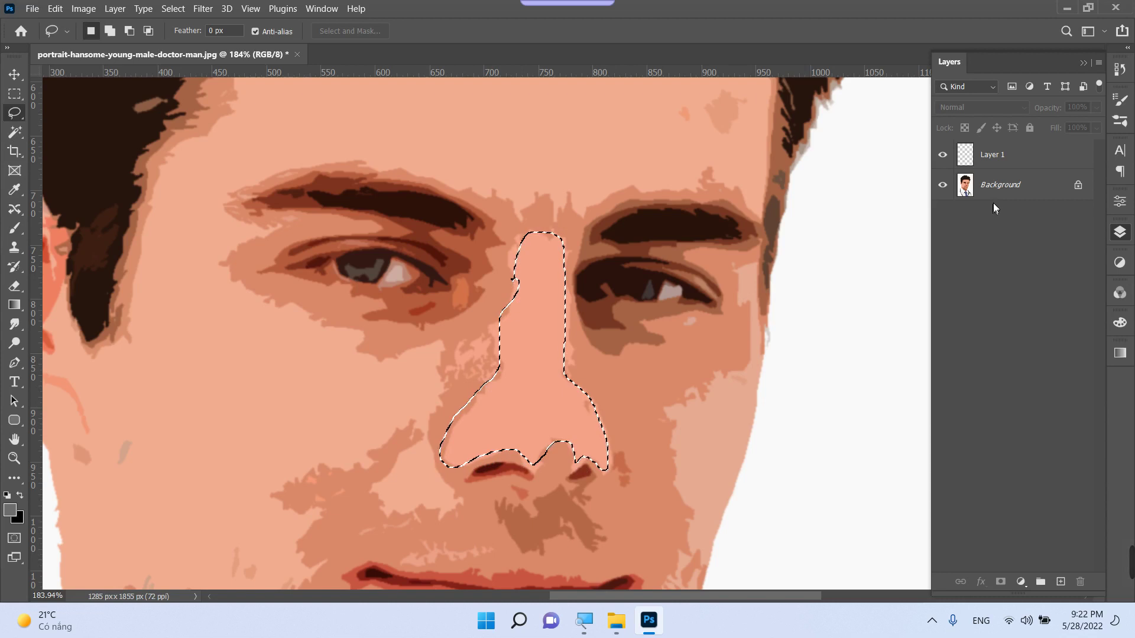
Set the foreground color to the nose's skin tone, f4a188, by sampling it from the portrait
click(10, 510)
click(511, 395)
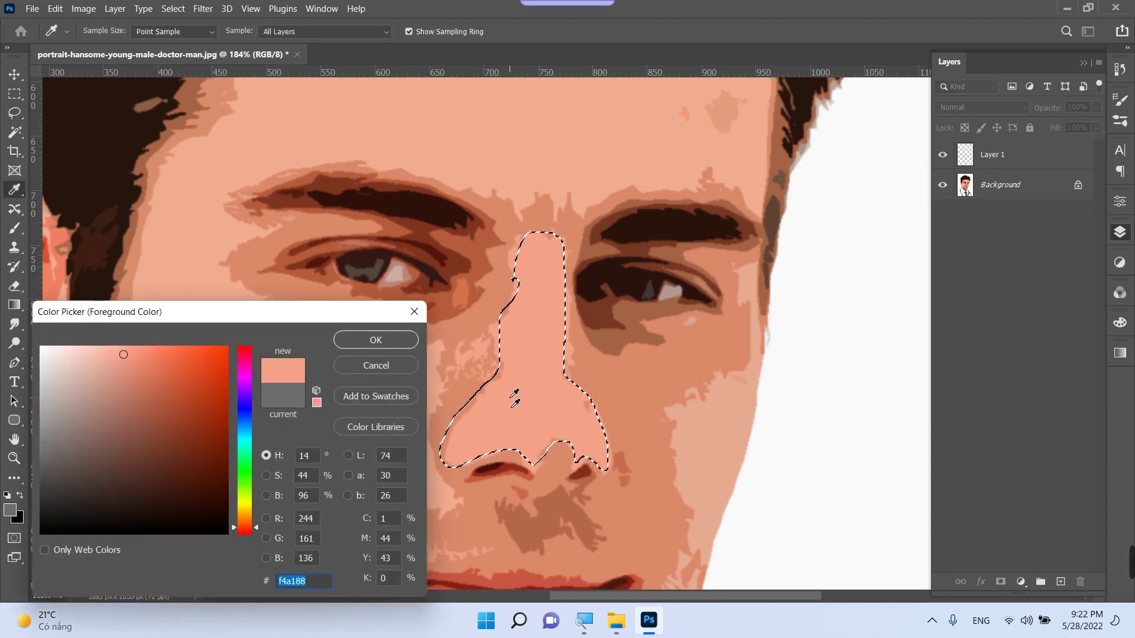
key(Return)
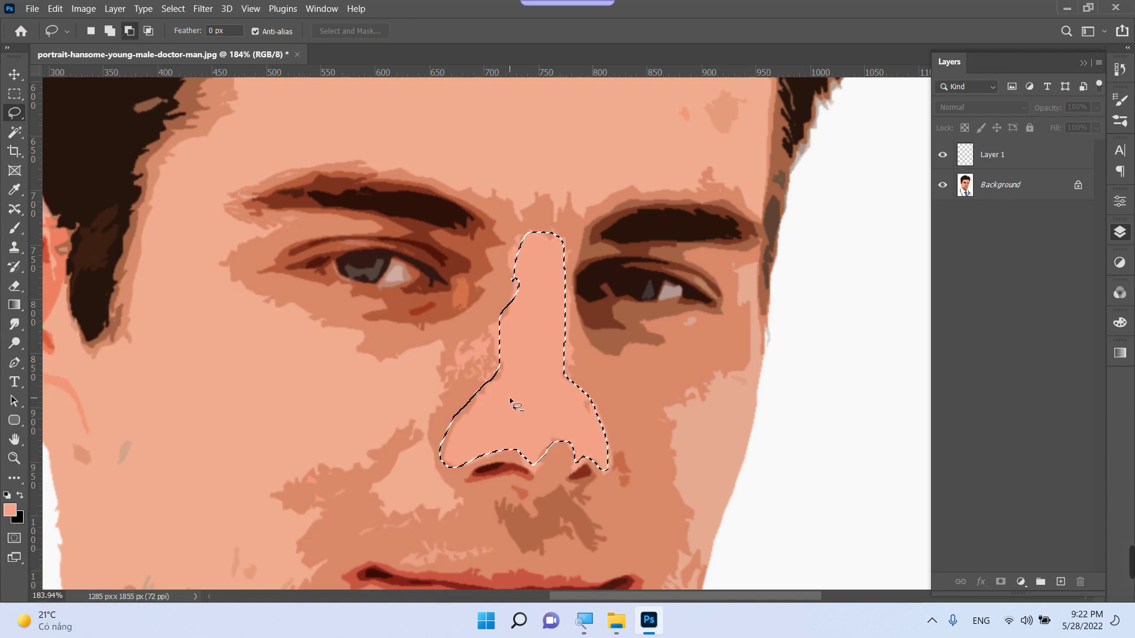
Make the layer above the Background active and clear the nose selection
click(1031, 155)
key(ctrl+d)
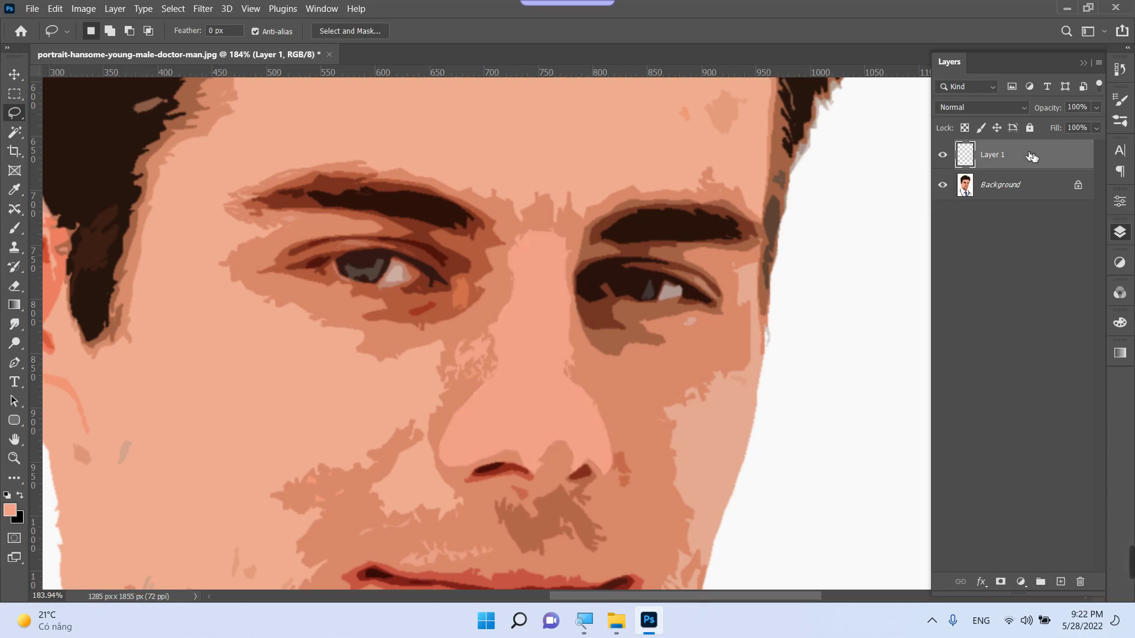
scroll(677, 266, down, 2)
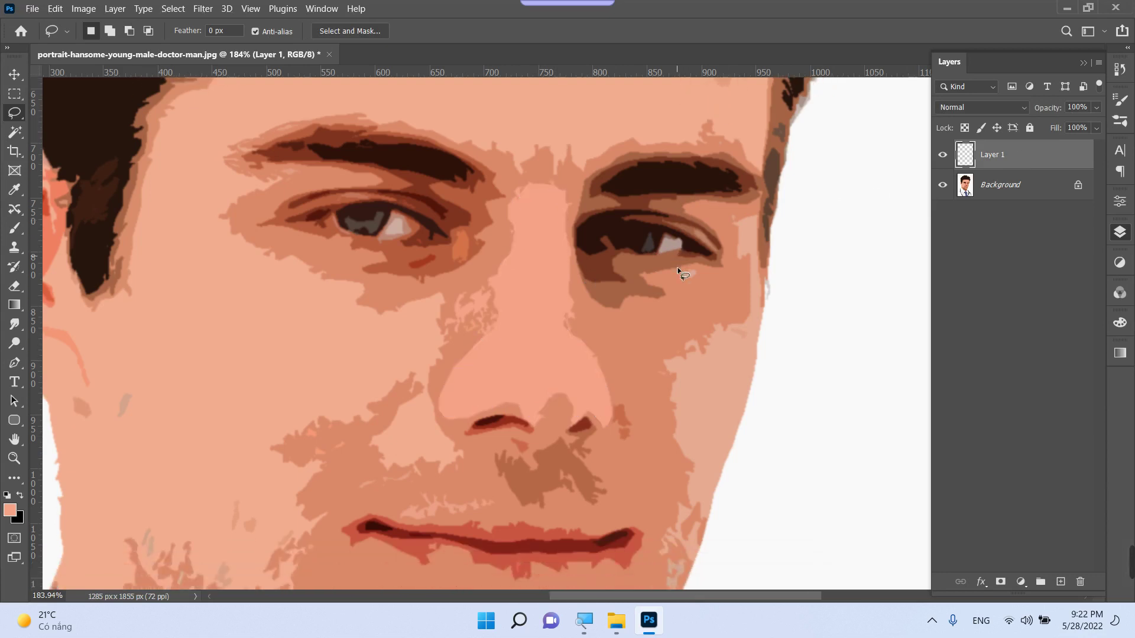
scroll(678, 268, up, 1)
key(z)
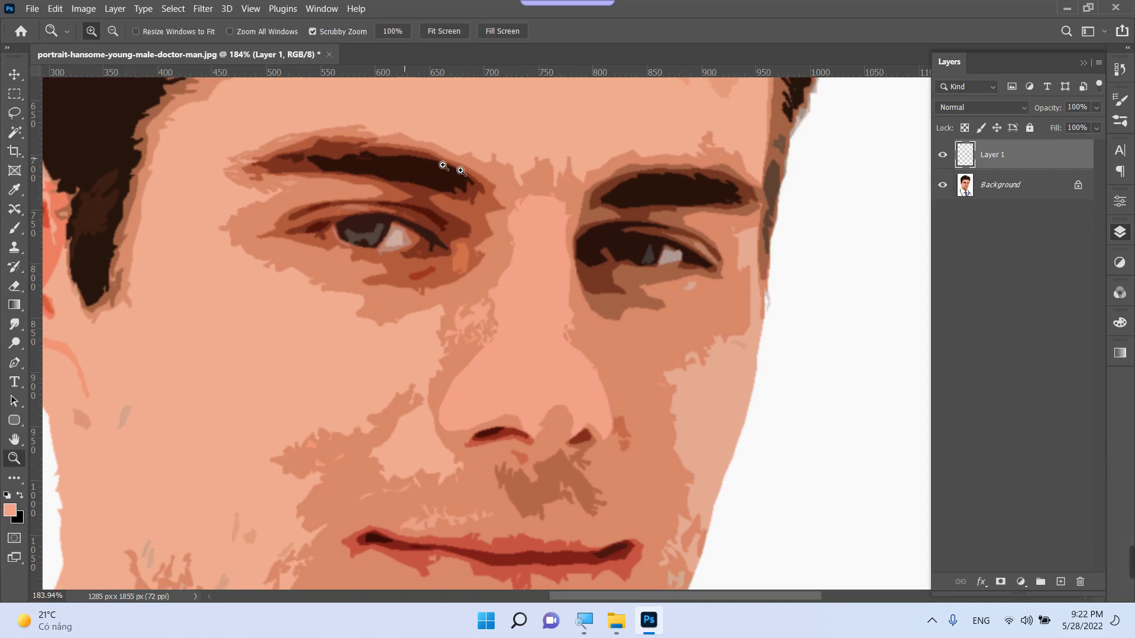
key(l)
drag(267, 113, 273, 117)
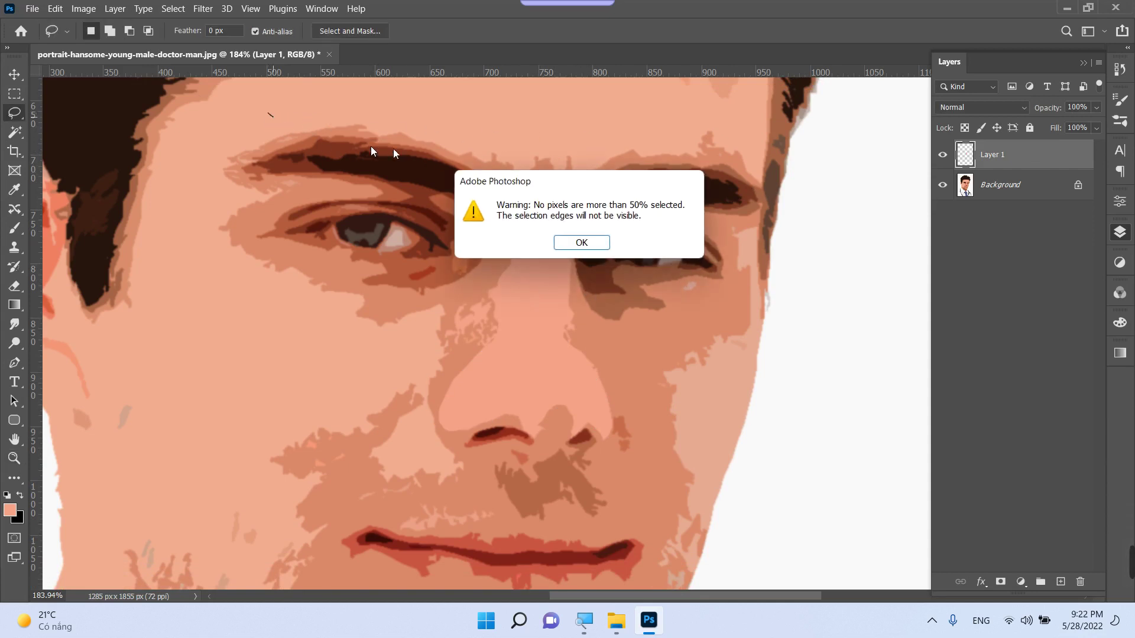
click(581, 243)
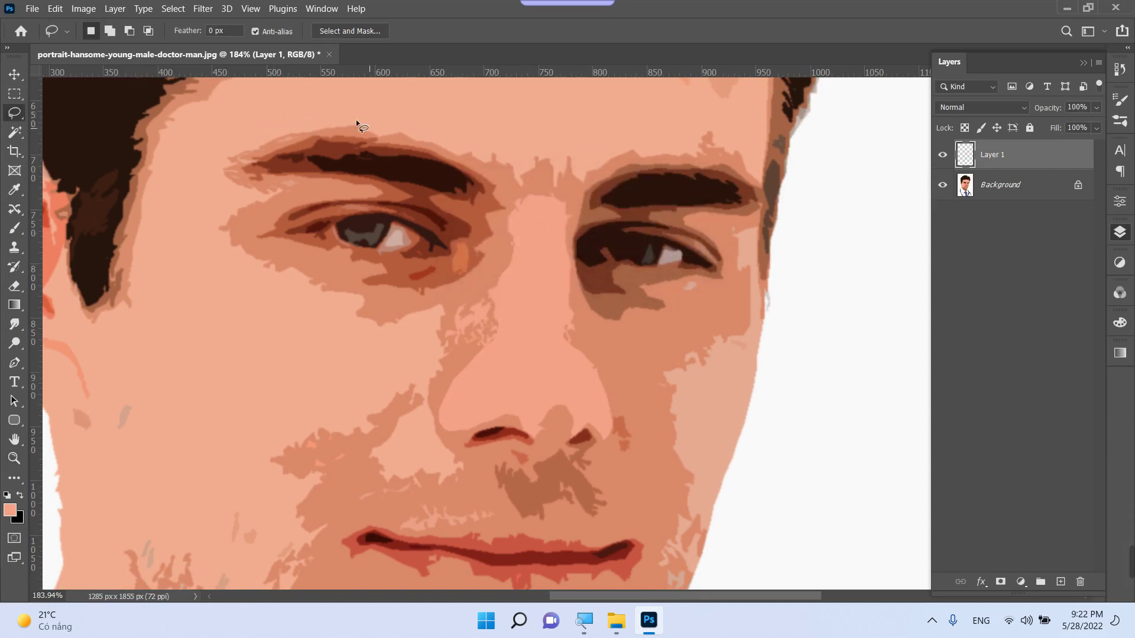
Select the dark core of the portrait's right-hand eyebrow with the Lasso tool, tracing its outline freehand
key(z)
mouse_move(305, 113)
mouse_down()
mouse_move(343, 137)
mouse_move(702, 198)
mouse_move(499, 203)
mouse_up()
key(l)
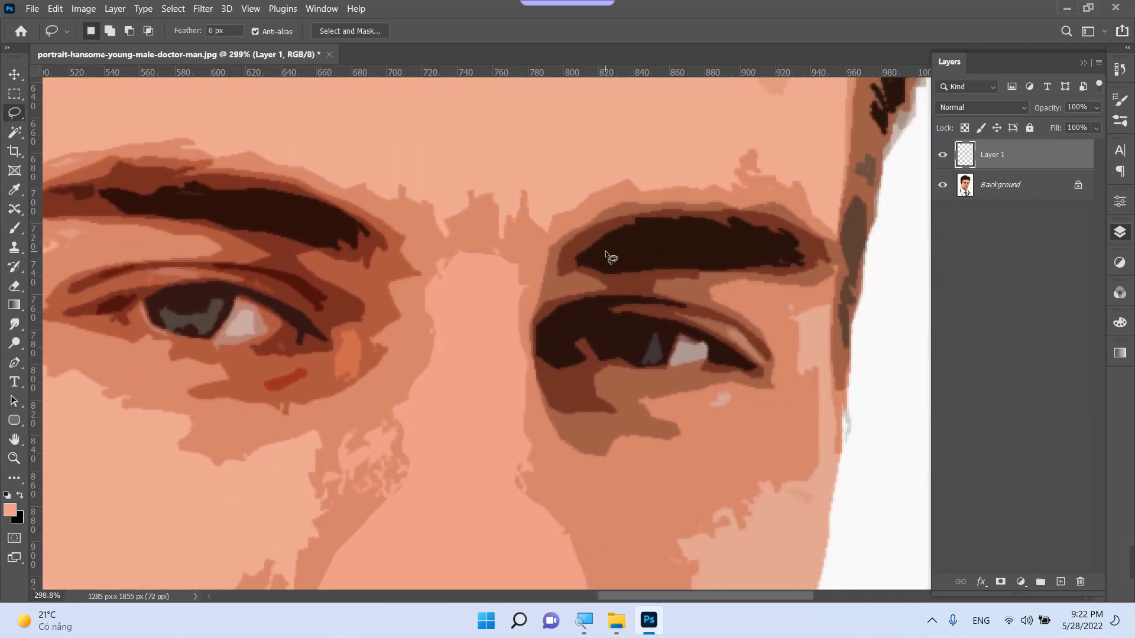
mouse_move(578, 261)
mouse_down()
mouse_move(655, 217)
mouse_move(764, 228)
mouse_move(803, 262)
mouse_up()
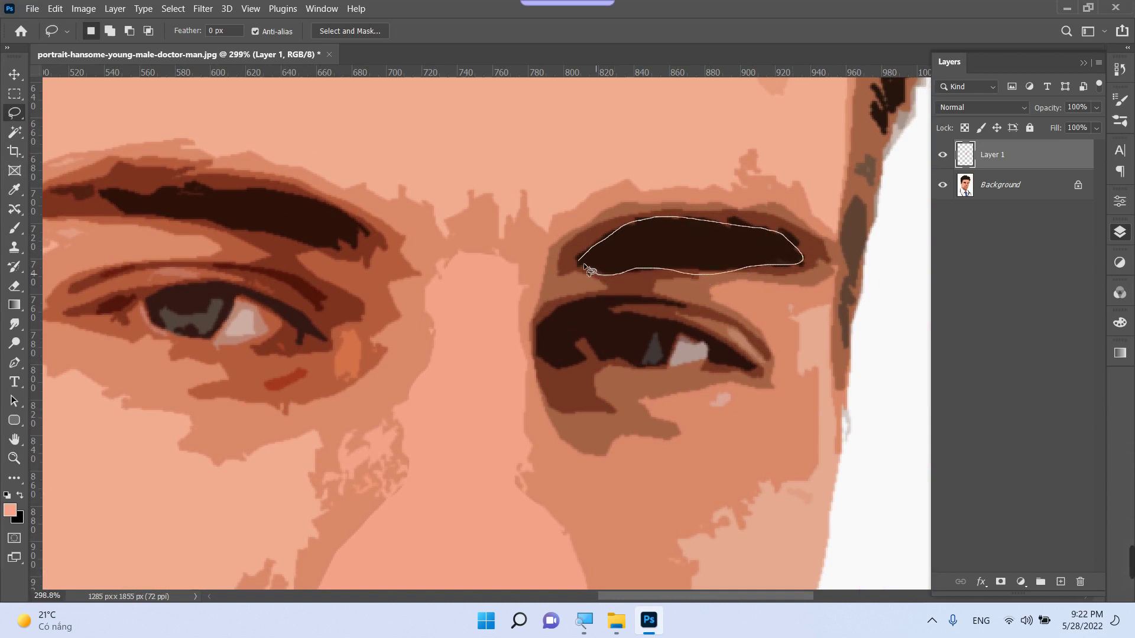
drag(576, 262, 578, 261)
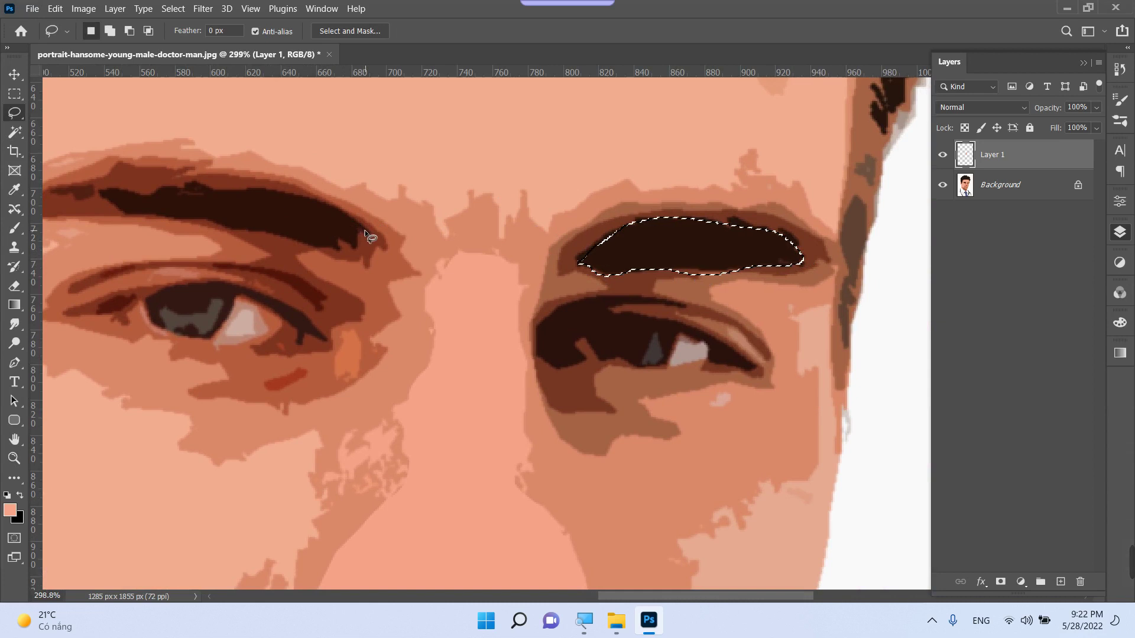
Add the dark core of the portrait's left-hand eyebrow to the existing selection by tracing it freehand with the Lasso tool
mouse_move(364, 229)
mouse_down()
mouse_move(289, 192)
mouse_move(104, 185)
mouse_move(113, 213)
mouse_move(155, 218)
mouse_up()
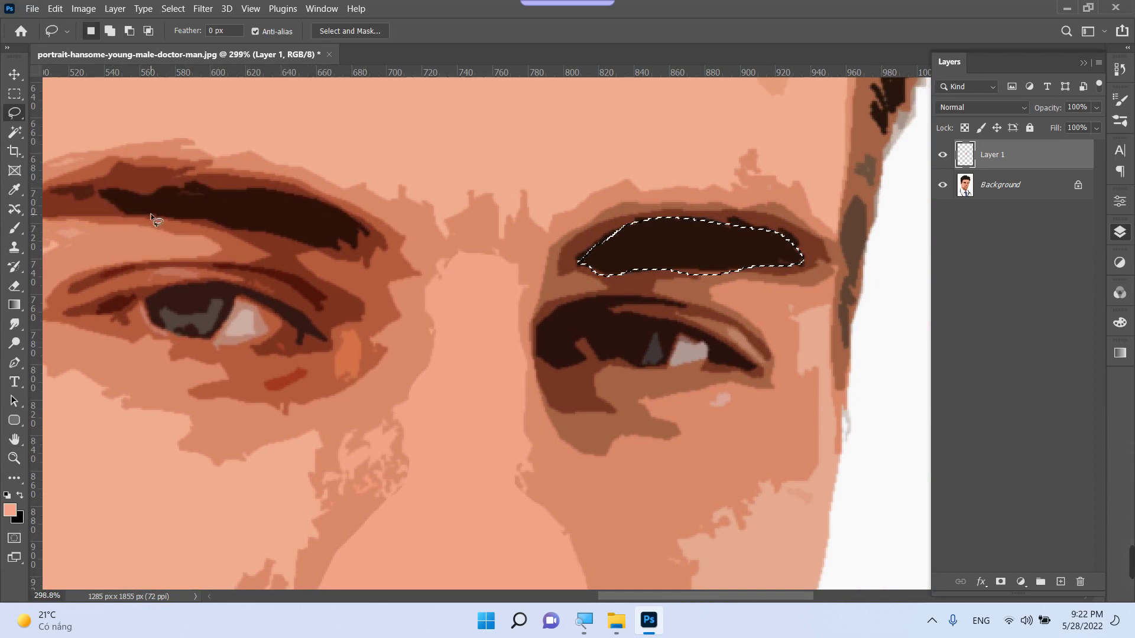
mouse_move(367, 229)
mouse_down()
mouse_move(333, 205)
mouse_move(193, 182)
mouse_move(109, 191)
mouse_move(106, 203)
mouse_move(252, 230)
mouse_up()
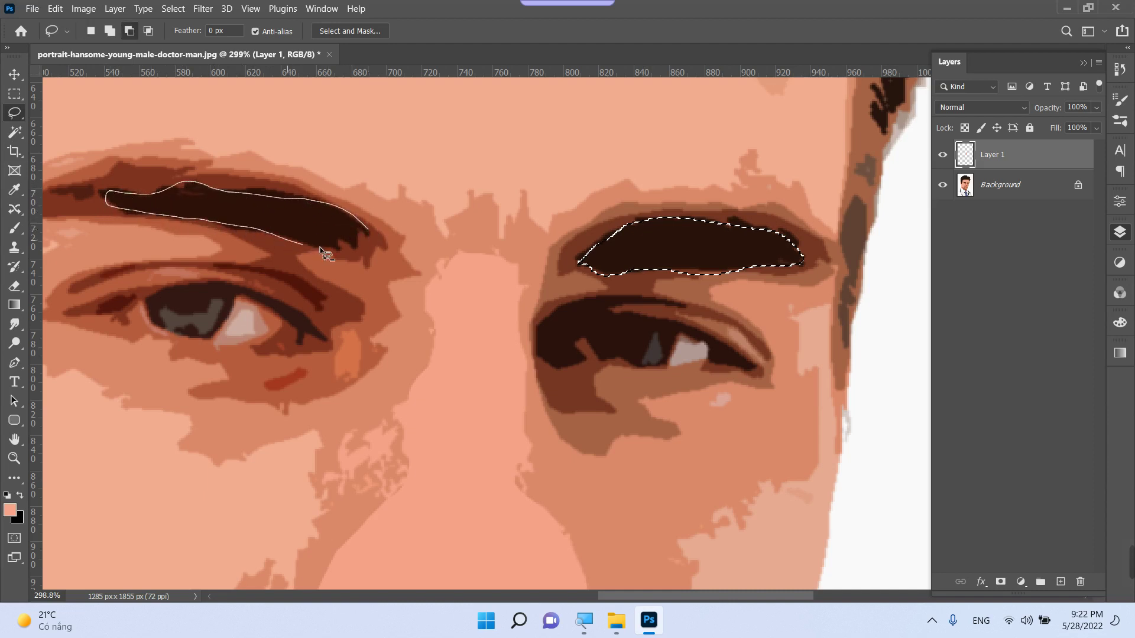
drag(366, 229, 364, 232)
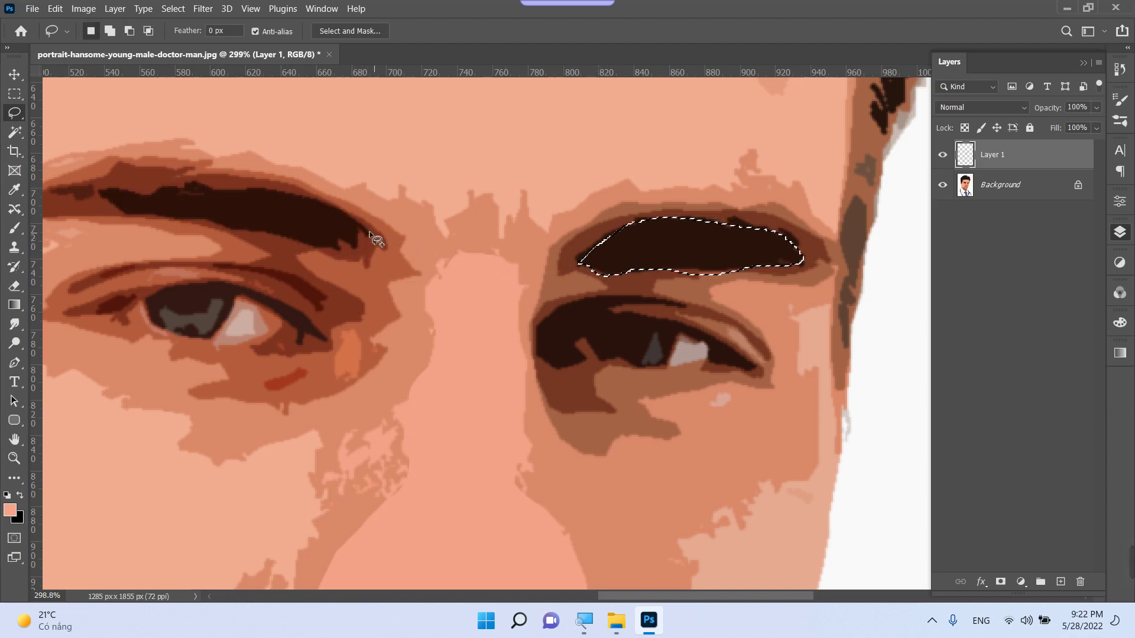
key(shift)
mouse_move(368, 230)
mouse_down()
mouse_move(263, 192)
mouse_move(112, 190)
mouse_move(109, 204)
mouse_move(371, 259)
mouse_move(370, 238)
mouse_up()
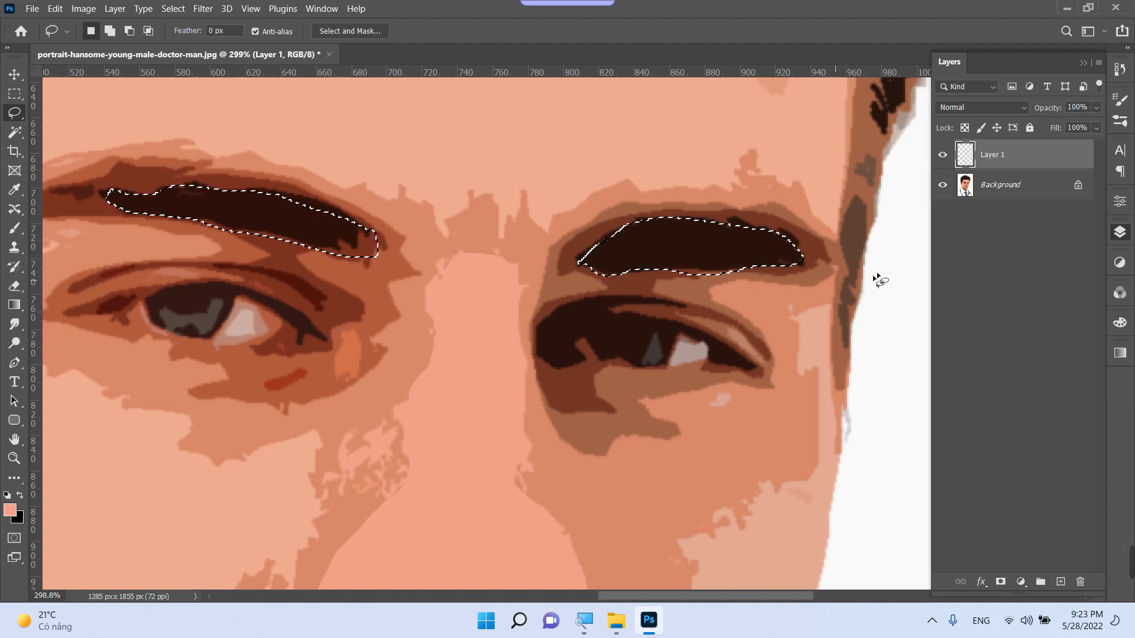
Fill both selected eyebrows on a new layer with the dark brown 2f110b sampled from the eyebrow, and clear the selection
click(1060, 581)
click(12, 517)
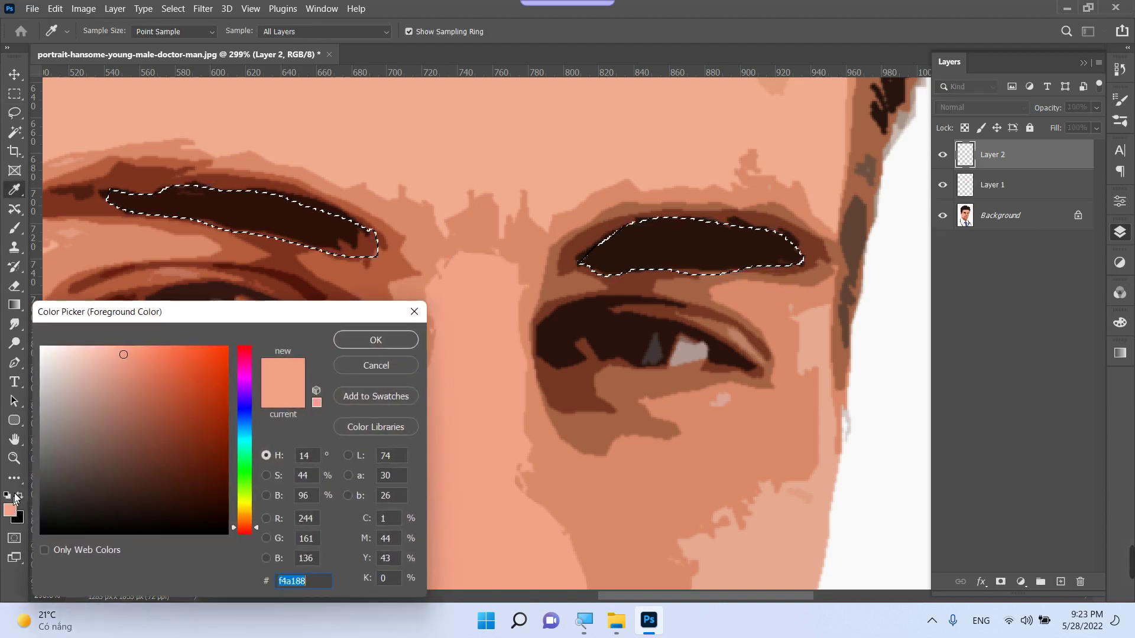
click(233, 203)
key(Return)
key(l)
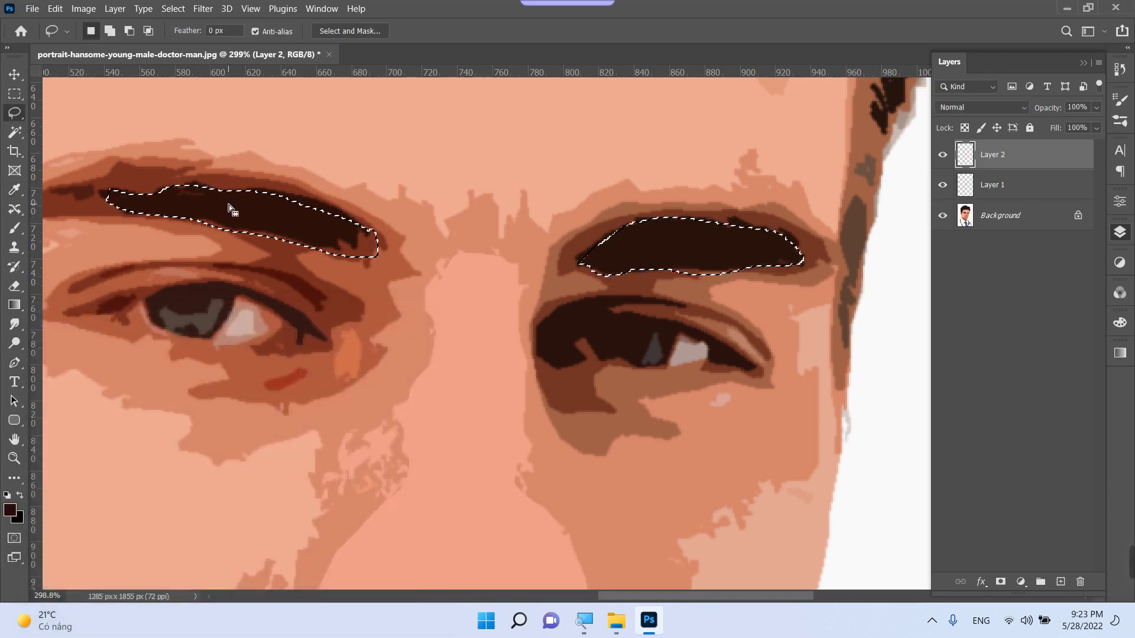
key(alt+BackSpace)
key(ctrl+d)
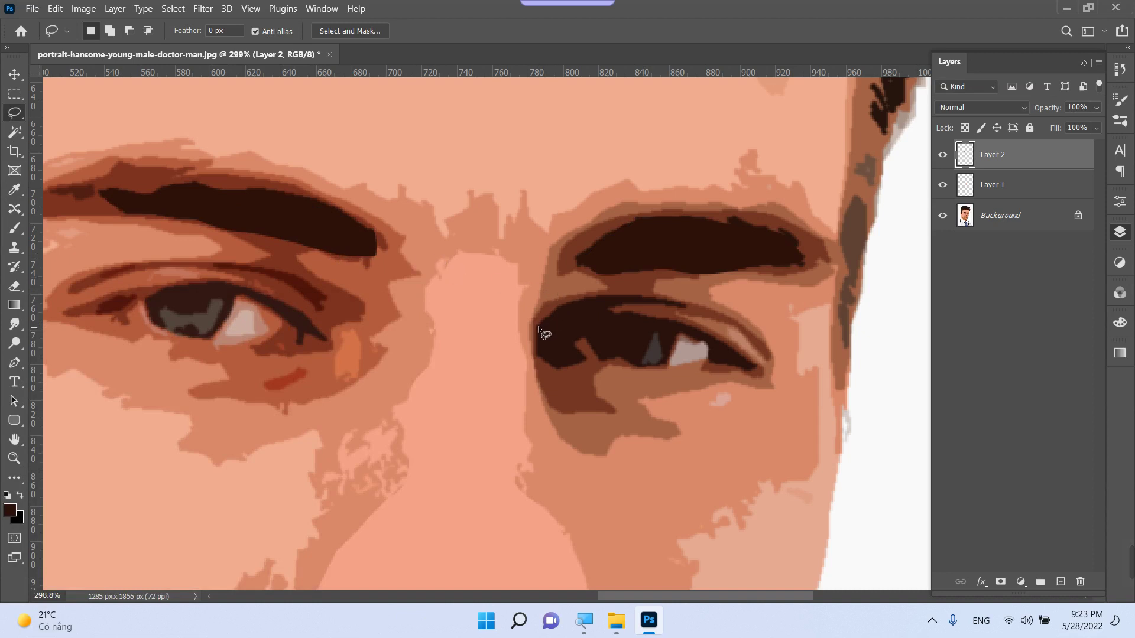
Lasso the dark upper lash and iris shape of the portrait's right-hand eye, and add the left-hand eye's dark shape to the selection
mouse_move(540, 326)
mouse_down()
mouse_move(564, 305)
mouse_move(627, 294)
mouse_up()
mouse_move(696, 306)
mouse_down()
mouse_move(604, 311)
mouse_move(696, 325)
mouse_move(760, 374)
mouse_move(684, 359)
mouse_move(642, 367)
mouse_move(573, 340)
mouse_move(573, 358)
mouse_move(549, 368)
mouse_move(538, 326)
mouse_up()
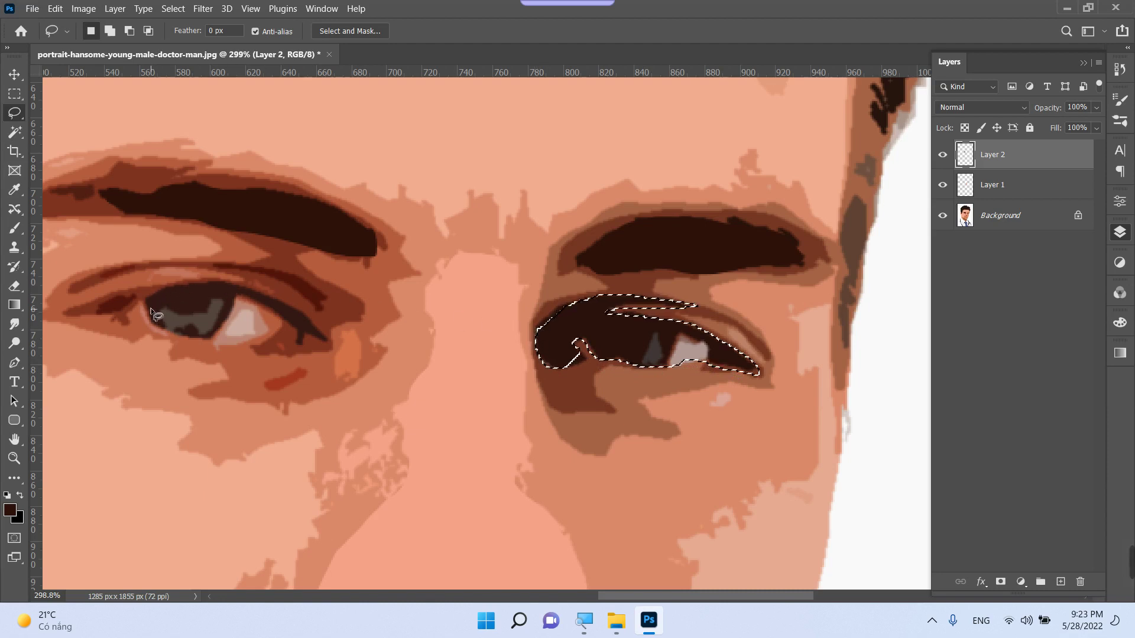
mouse_move(145, 302)
mouse_down()
mouse_move(201, 284)
mouse_move(240, 297)
mouse_up()
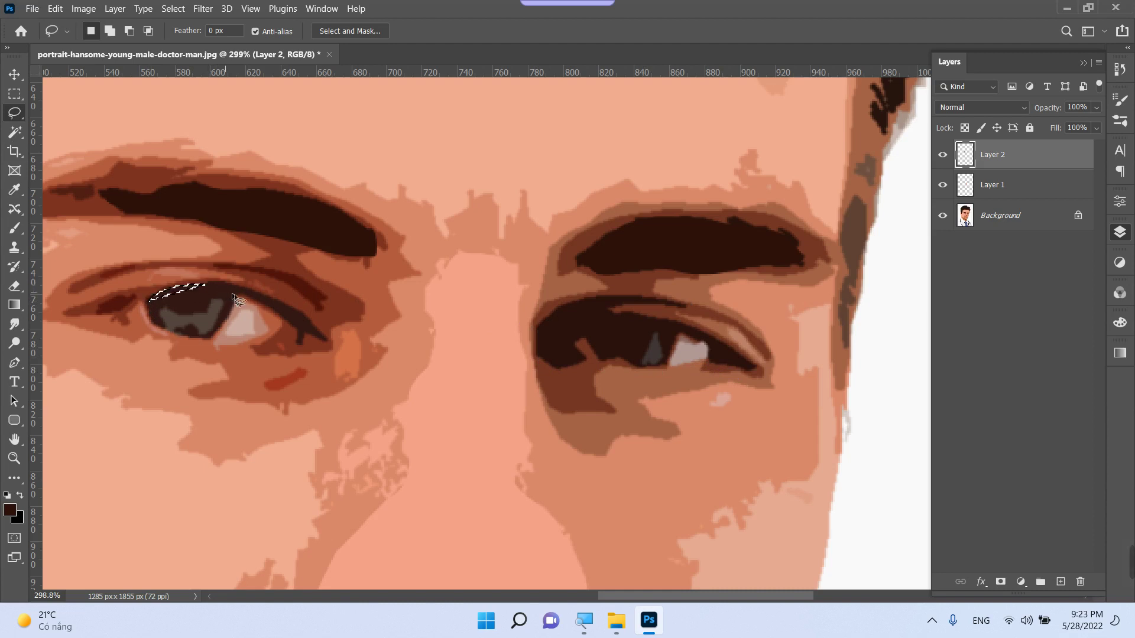
key(ctrl+z)
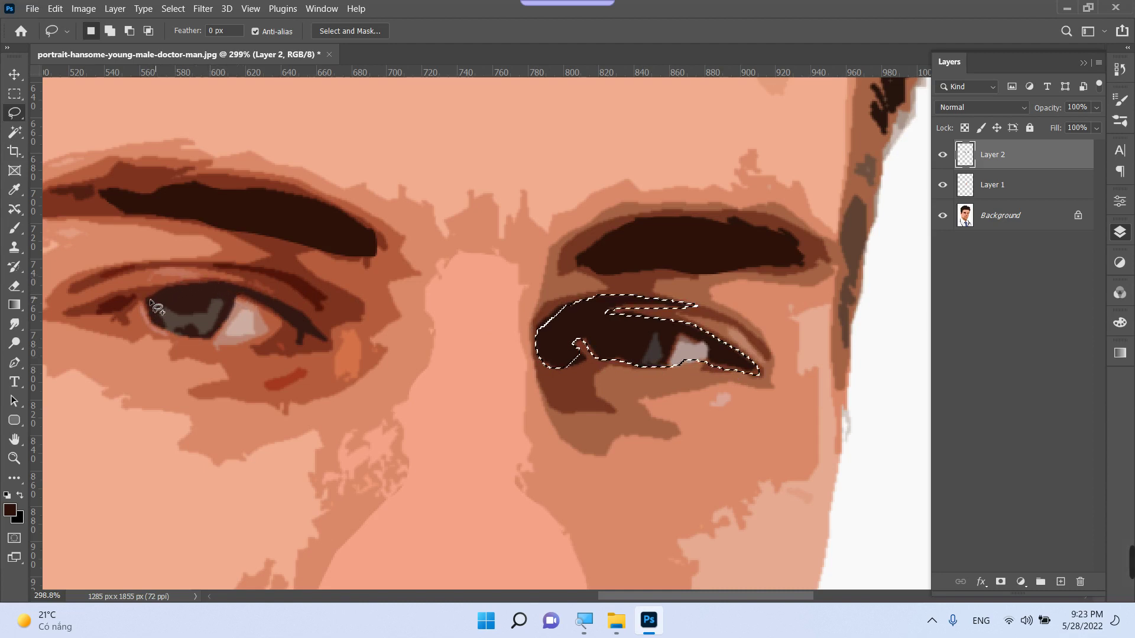
key(shift)
mouse_move(145, 302)
mouse_down()
mouse_move(242, 283)
mouse_move(319, 321)
mouse_move(329, 341)
mouse_move(297, 335)
mouse_up()
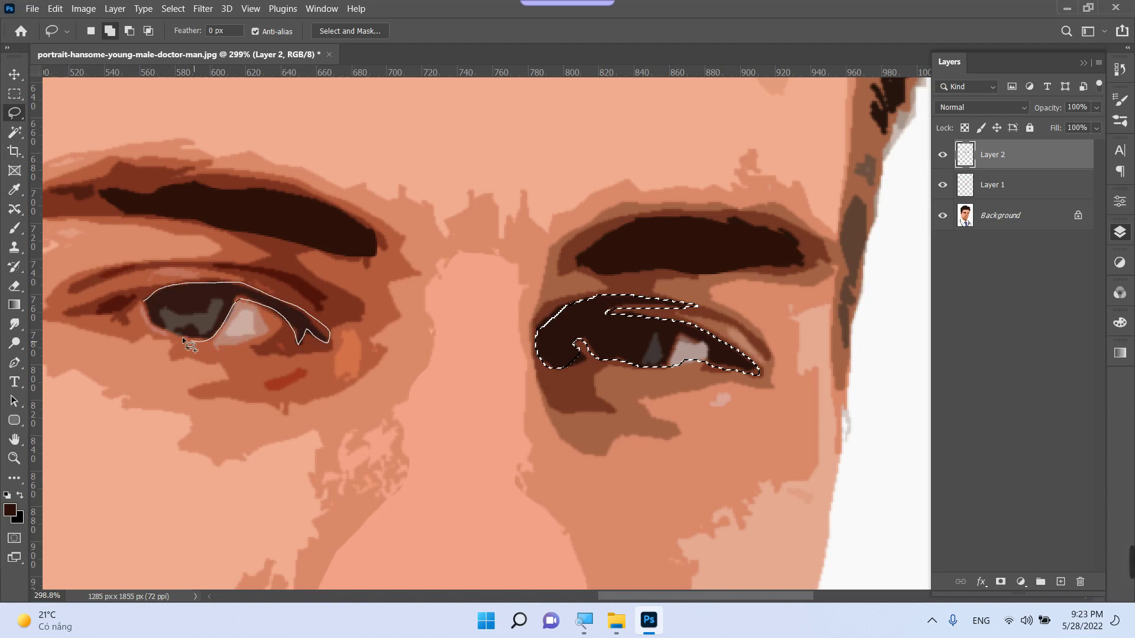
drag(149, 323, 145, 302)
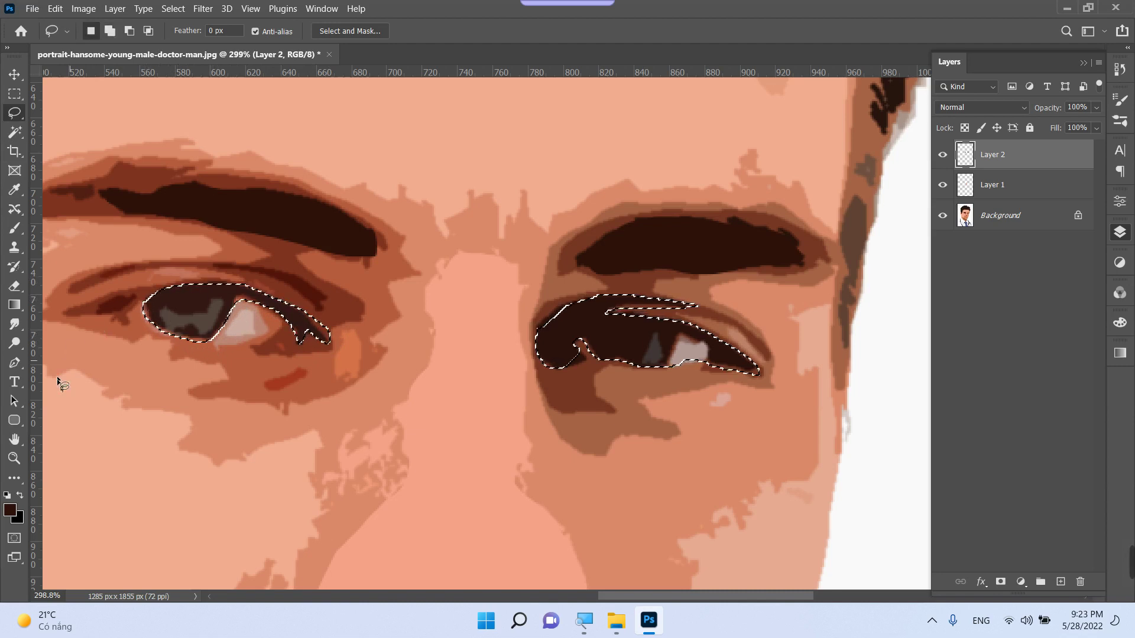
Set the foreground color to 280b05, fill both selected eye shapes with it on a new layer, and clear the selection
click(10, 510)
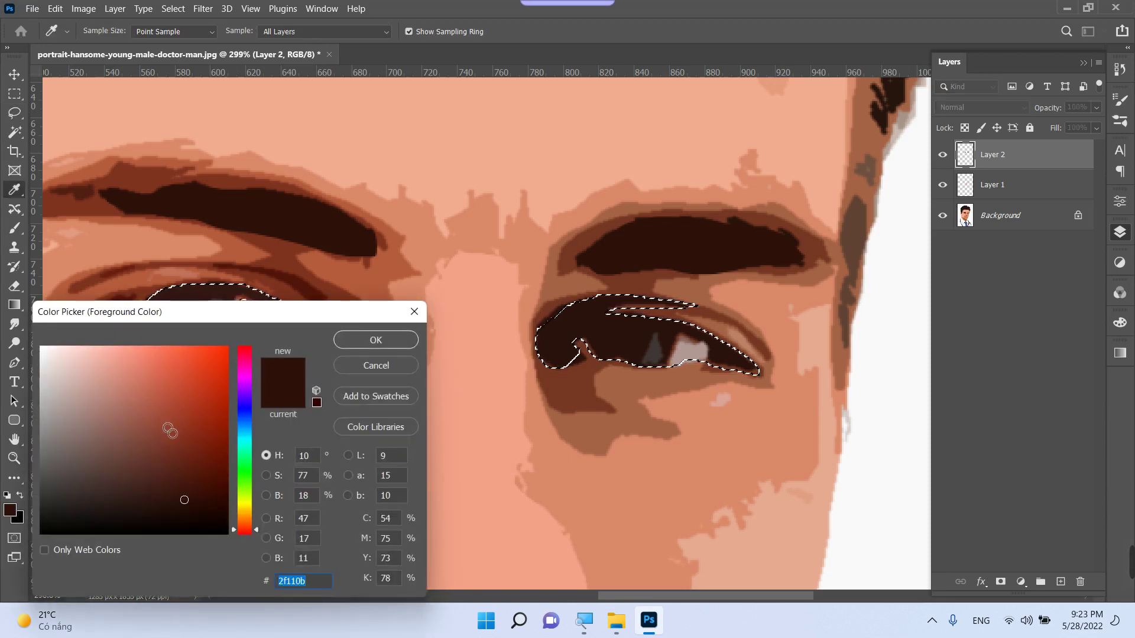
key(Return)
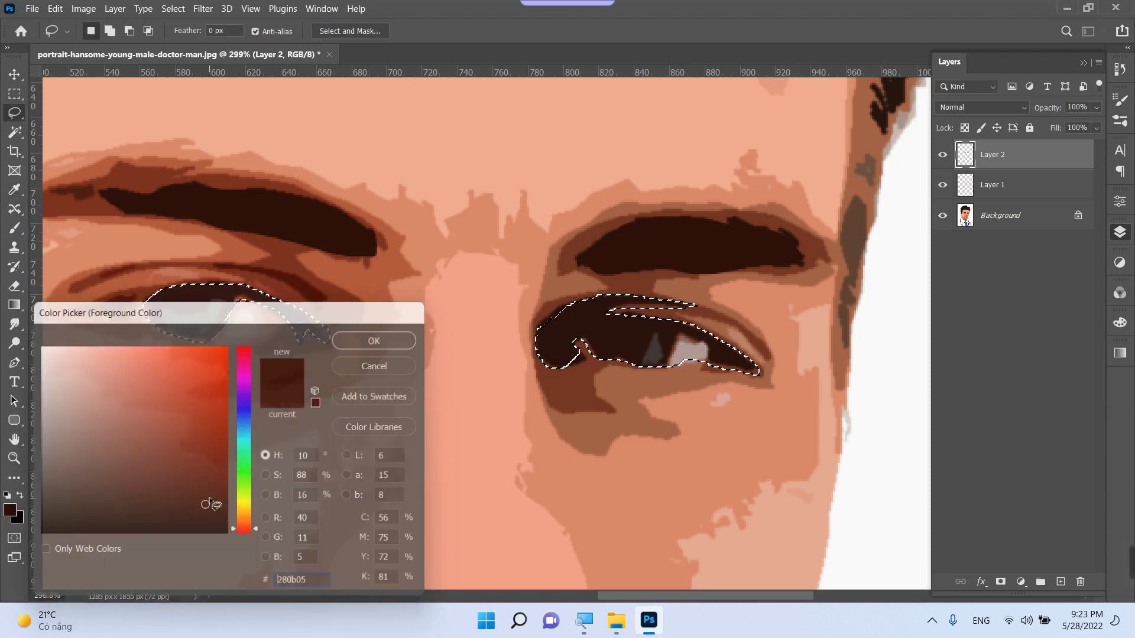
click(1060, 582)
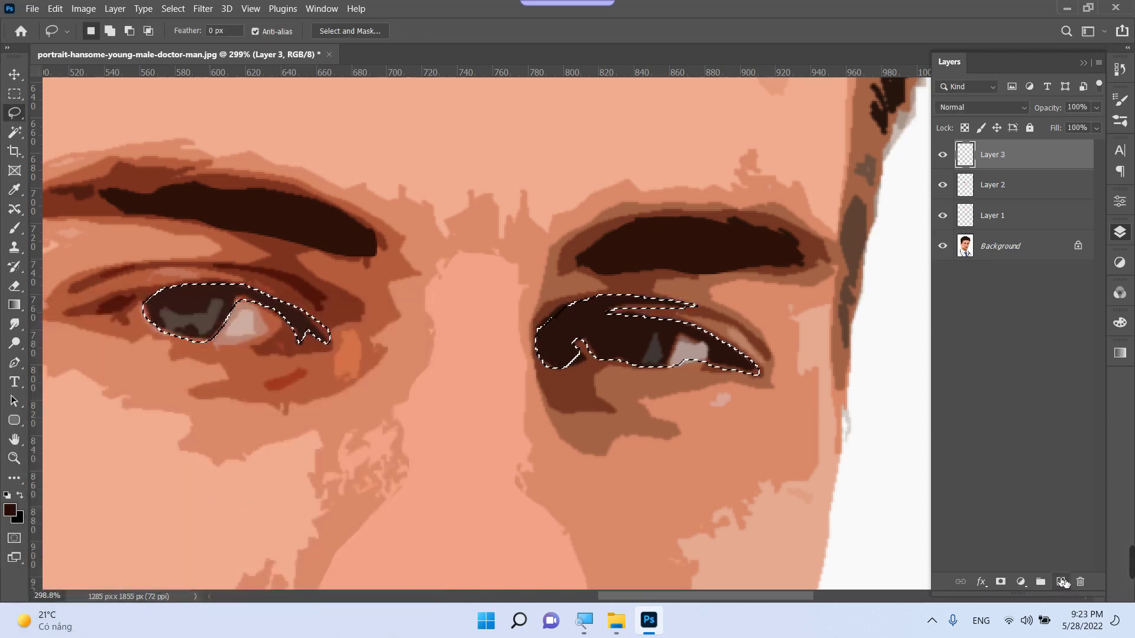
key(alt+BackSpace)
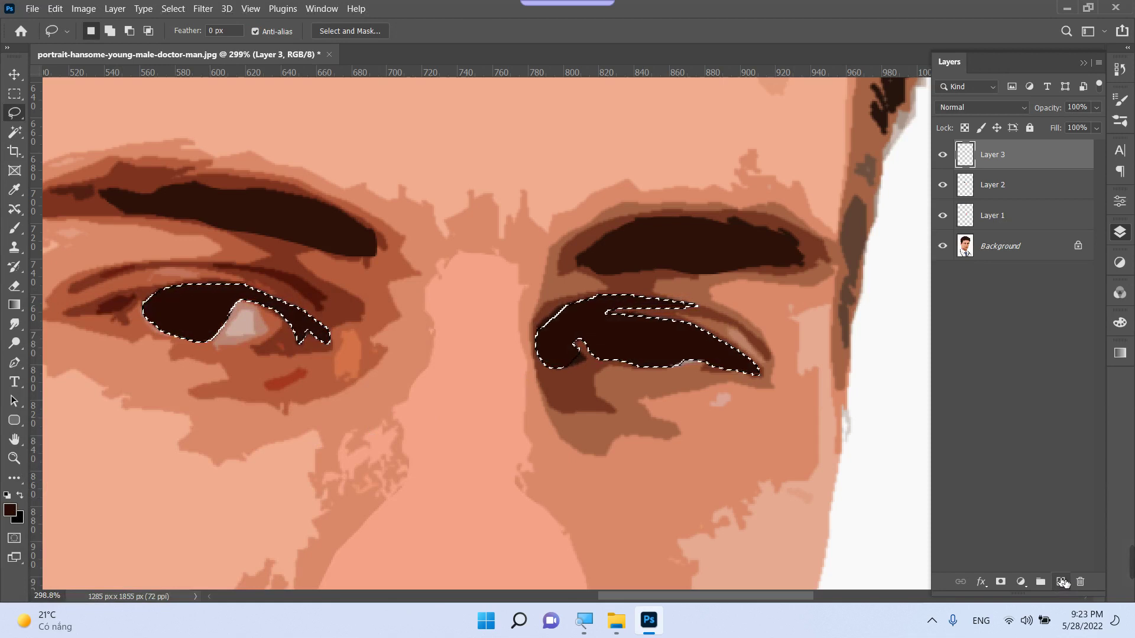
key(ctrl+d)
Make Layer 1 active and lasso the light skin area across the forehead and left-hand cheek, tracing around the brow, eye shadow and beard
scroll(830, 451, down, 5)
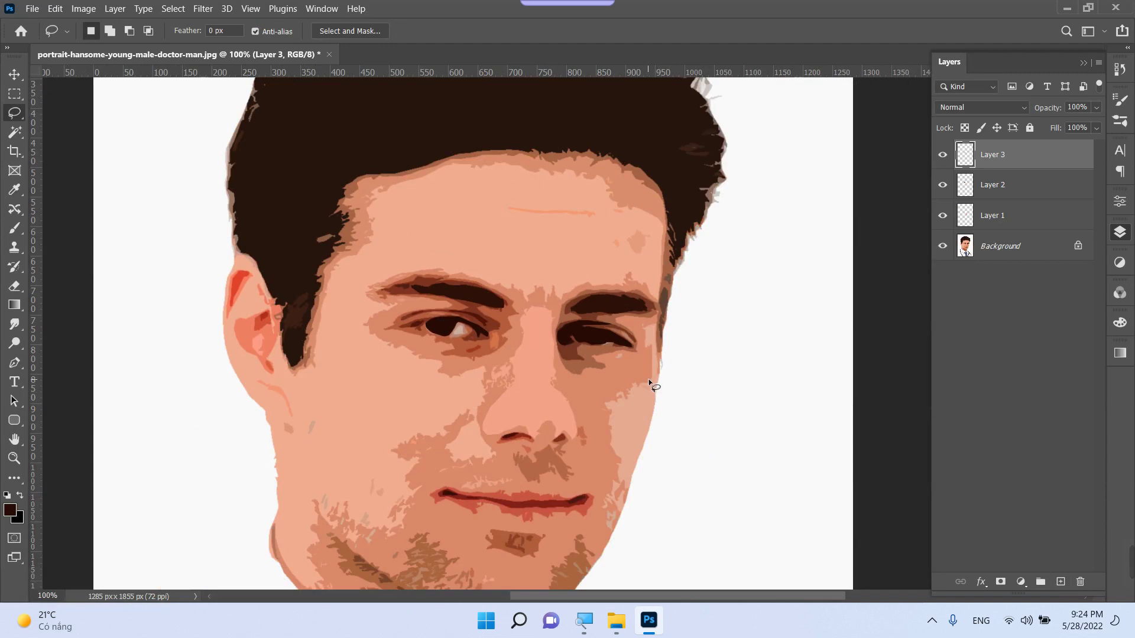
key(z)
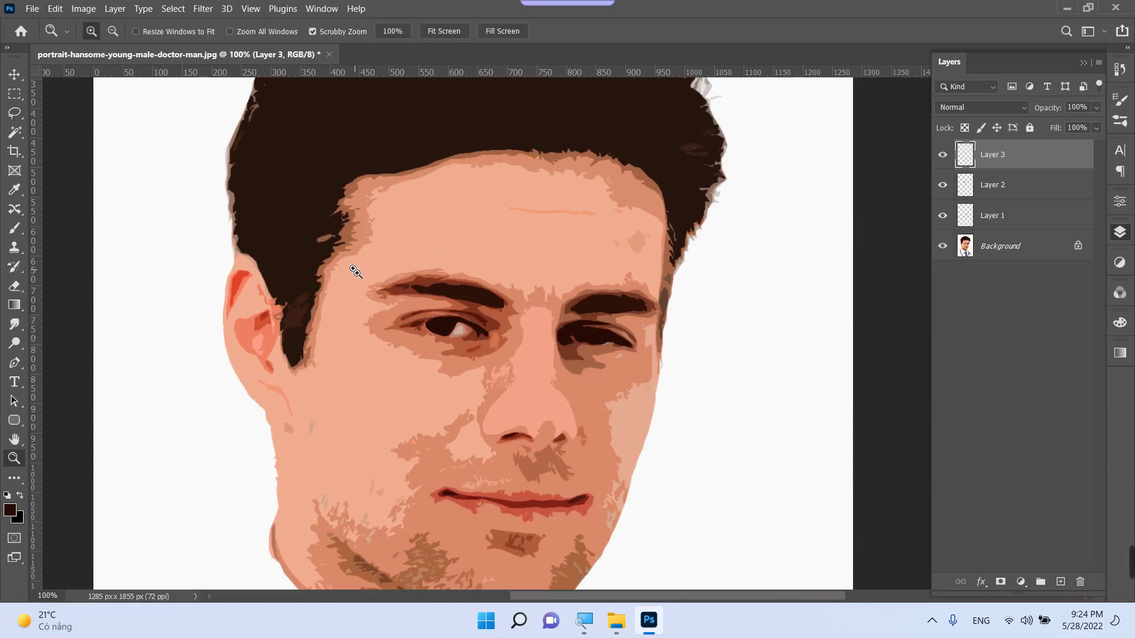
scroll(383, 269, up, 3)
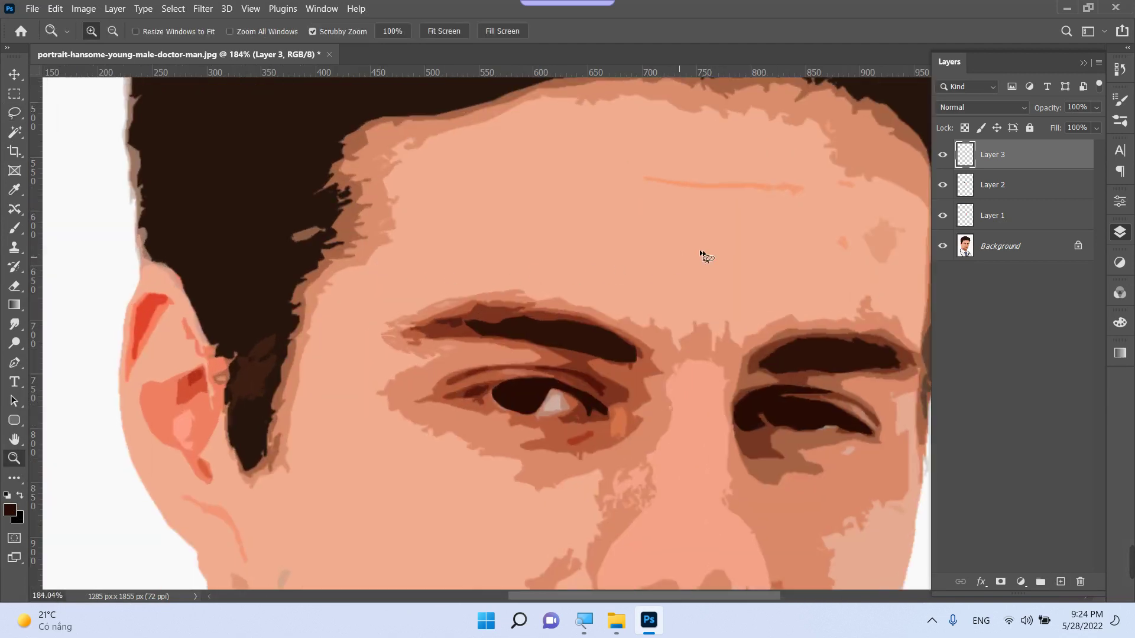
key(l)
scroll(555, 272, right, 5)
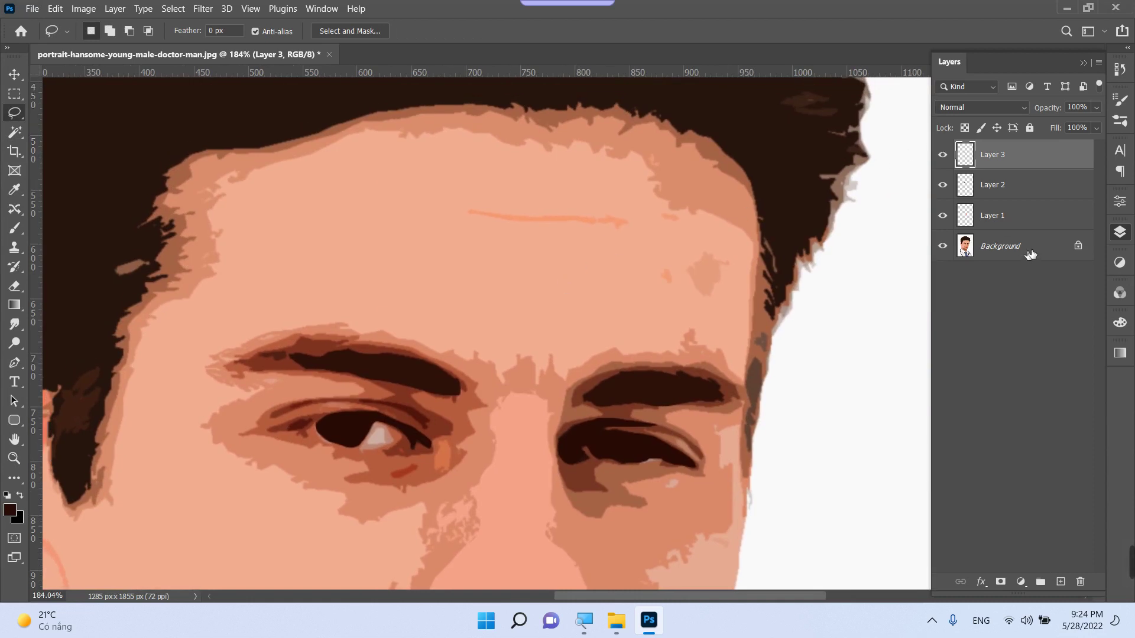
click(1022, 222)
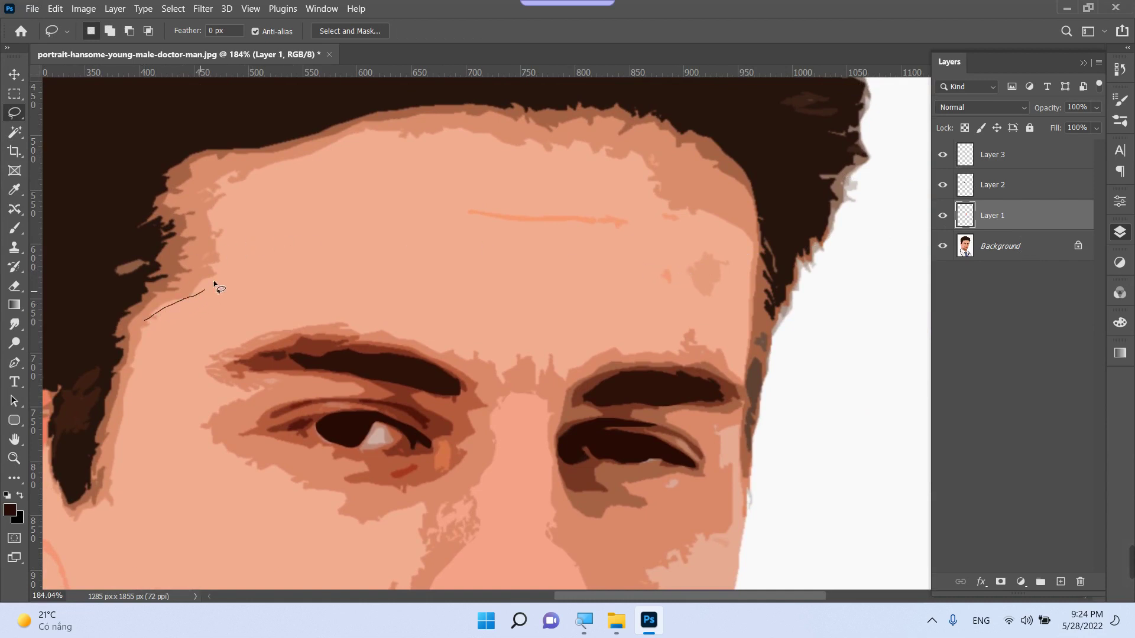
mouse_move(213, 281)
mouse_down()
mouse_move(226, 193)
mouse_move(244, 175)
mouse_up()
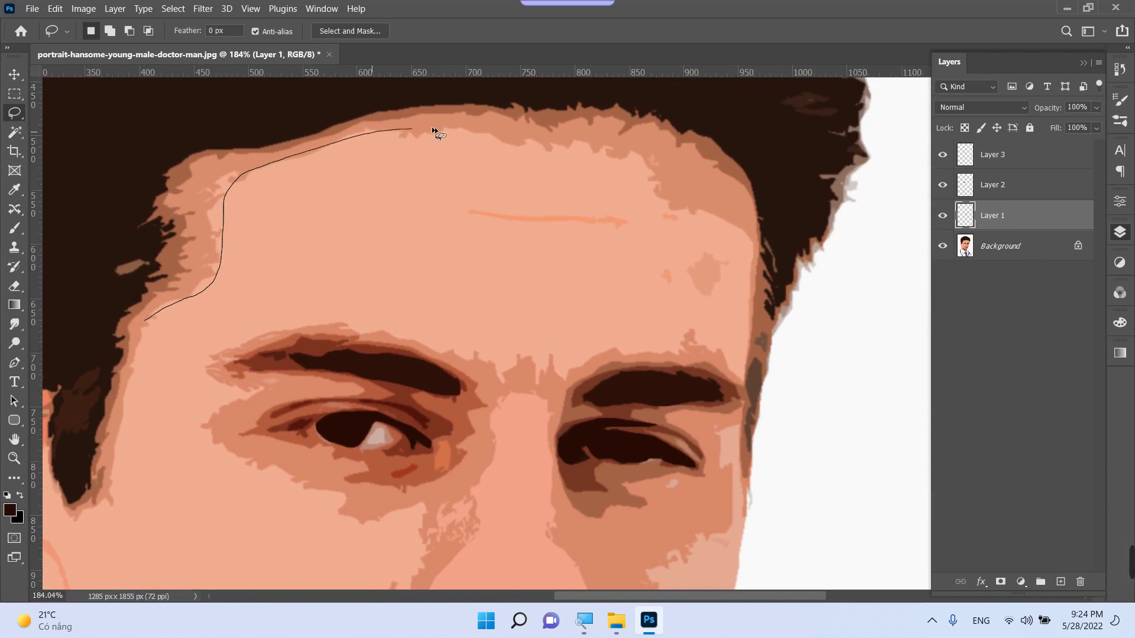
mouse_move(657, 179)
mouse_down()
mouse_move(665, 203)
mouse_move(743, 234)
mouse_move(750, 279)
mouse_move(739, 366)
mouse_up()
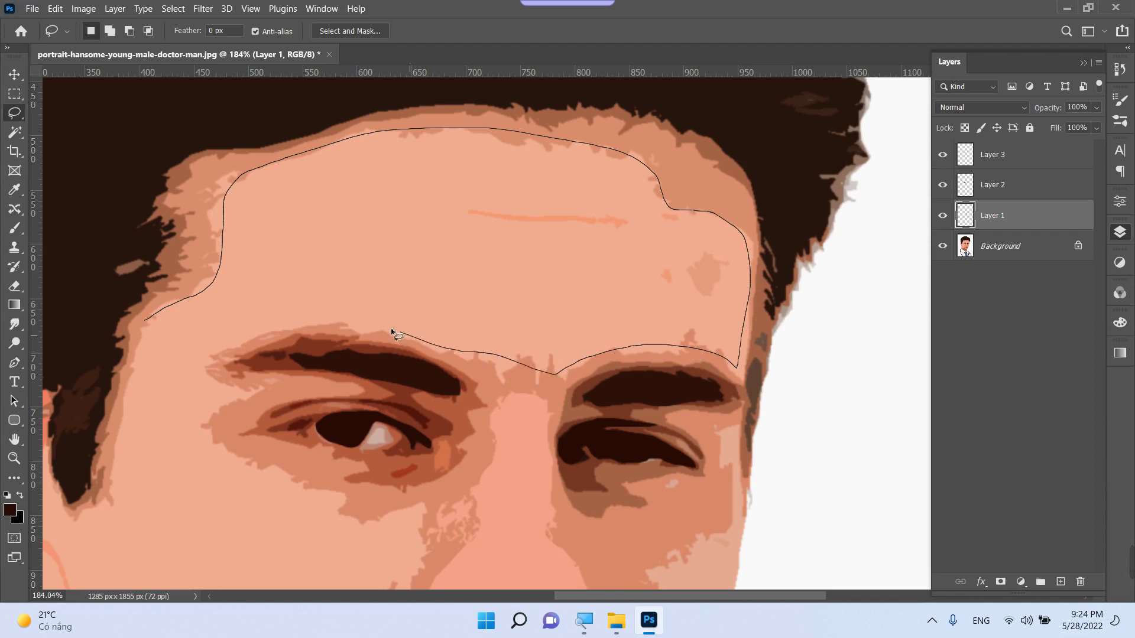
drag(205, 372, 244, 386)
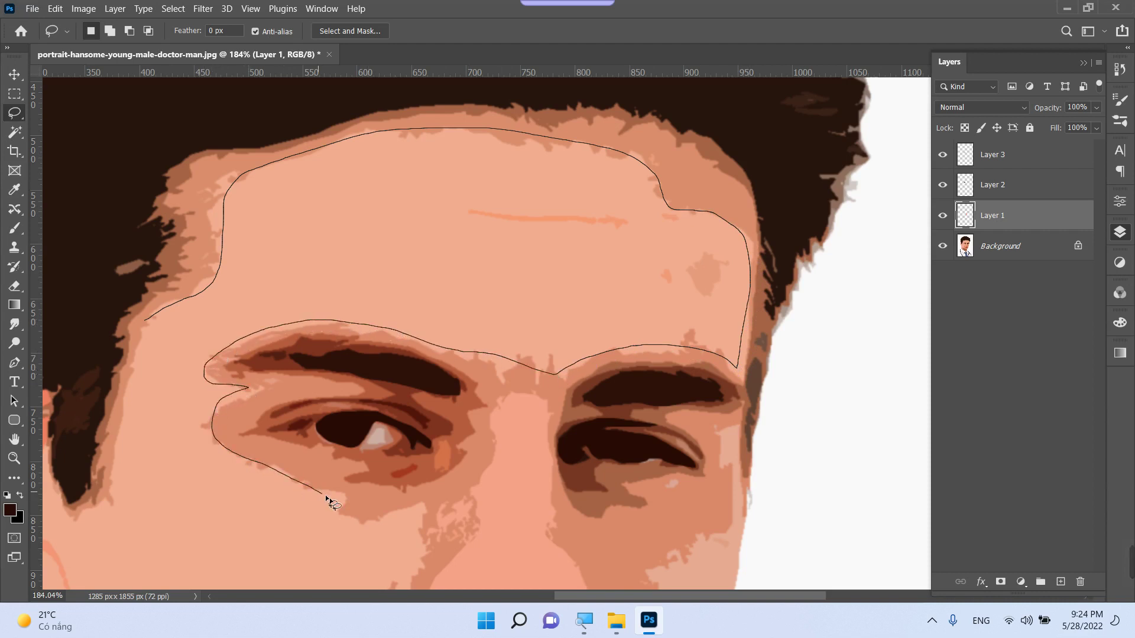
mouse_move(359, 519)
mouse_down()
mouse_move(419, 507)
mouse_move(424, 563)
mouse_move(437, 486)
mouse_move(484, 363)
mouse_up()
key(space)
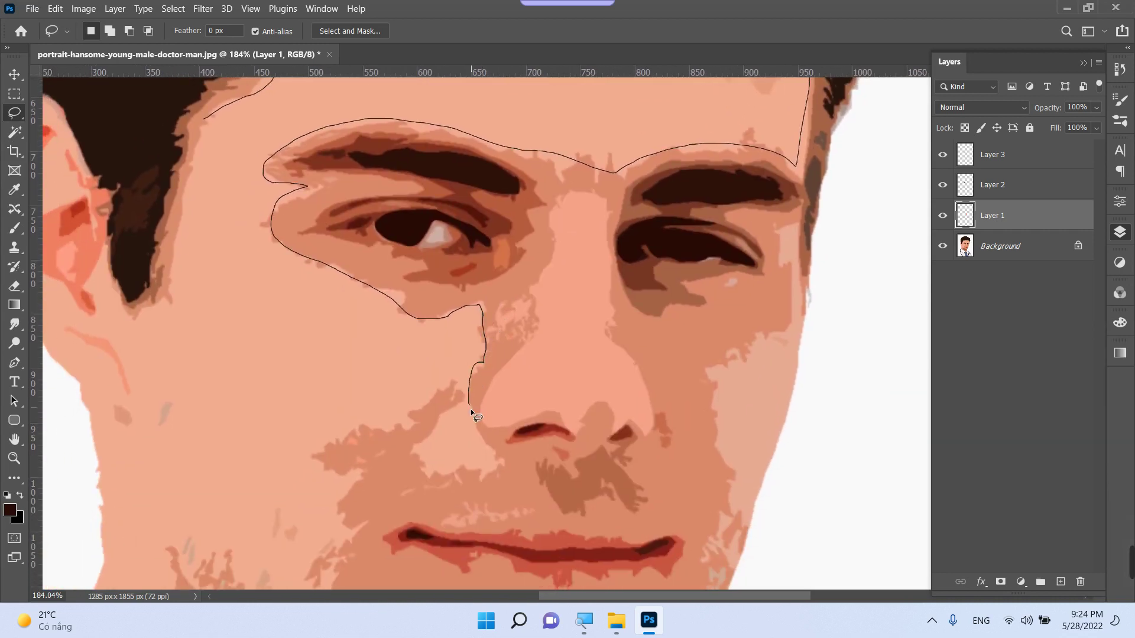
drag(485, 438, 492, 467)
mouse_move(421, 463)
mouse_down()
mouse_move(423, 431)
mouse_move(457, 391)
mouse_up()
mouse_move(357, 480)
mouse_down()
mouse_move(339, 513)
mouse_move(440, 360)
mouse_move(450, 371)
mouse_move(408, 443)
mouse_move(364, 435)
mouse_move(287, 385)
mouse_move(271, 364)
mouse_move(244, 220)
mouse_move(258, 146)
mouse_move(266, 197)
mouse_move(248, 388)
mouse_move(268, 342)
mouse_move(273, 254)
mouse_up()
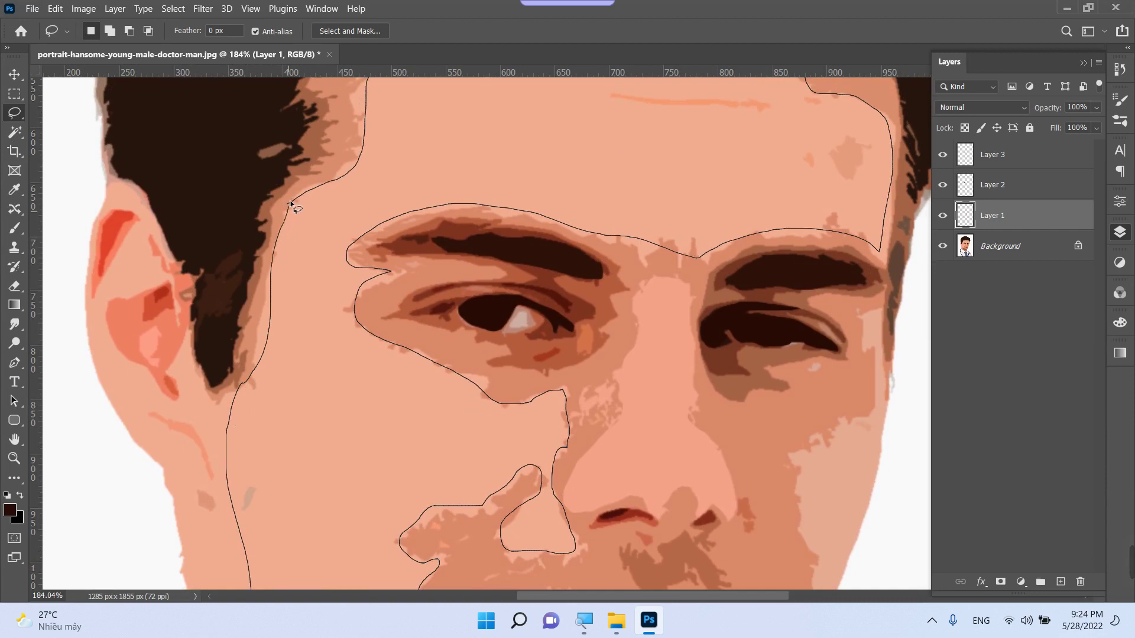
drag(290, 200, 290, 202)
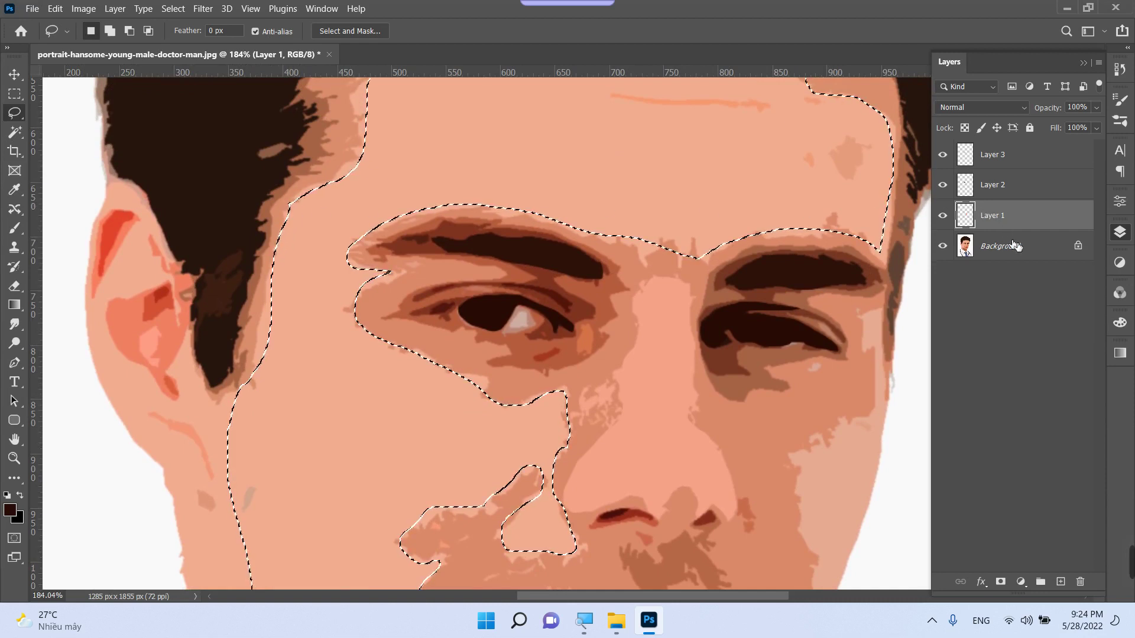
Add a new layer for the light skin area and move it beneath Layer 1, directly above the Background
click(1060, 581)
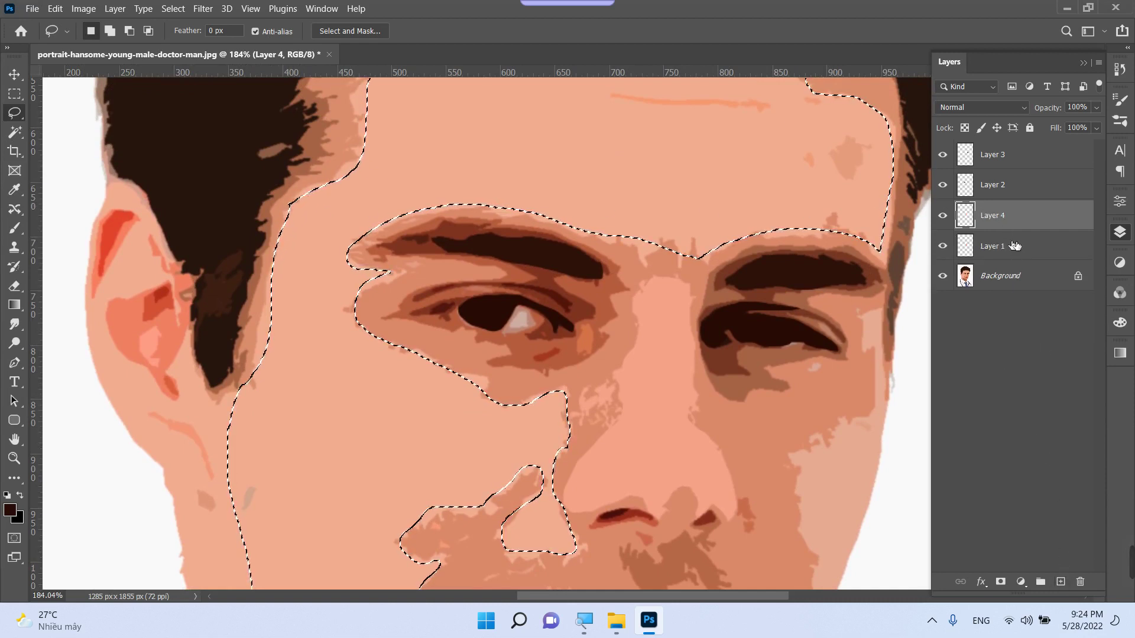
drag(1007, 221, 1019, 255)
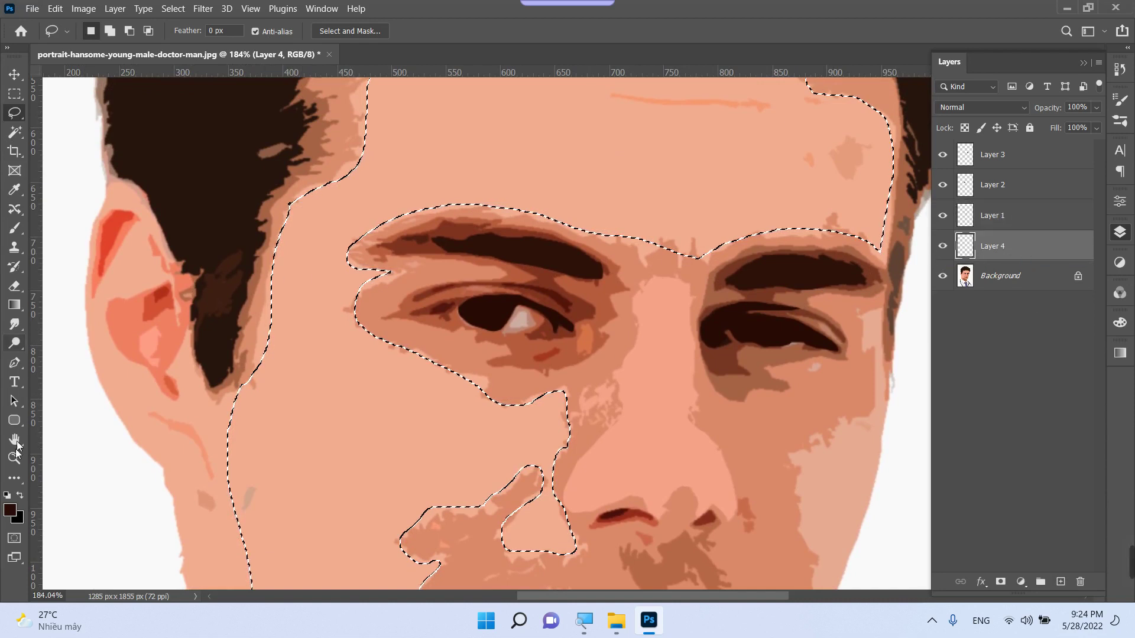
Set the foreground color to f2ab90, fill the light skin selection with it on Layer 4, and clear the selection
click(10, 509)
click(315, 289)
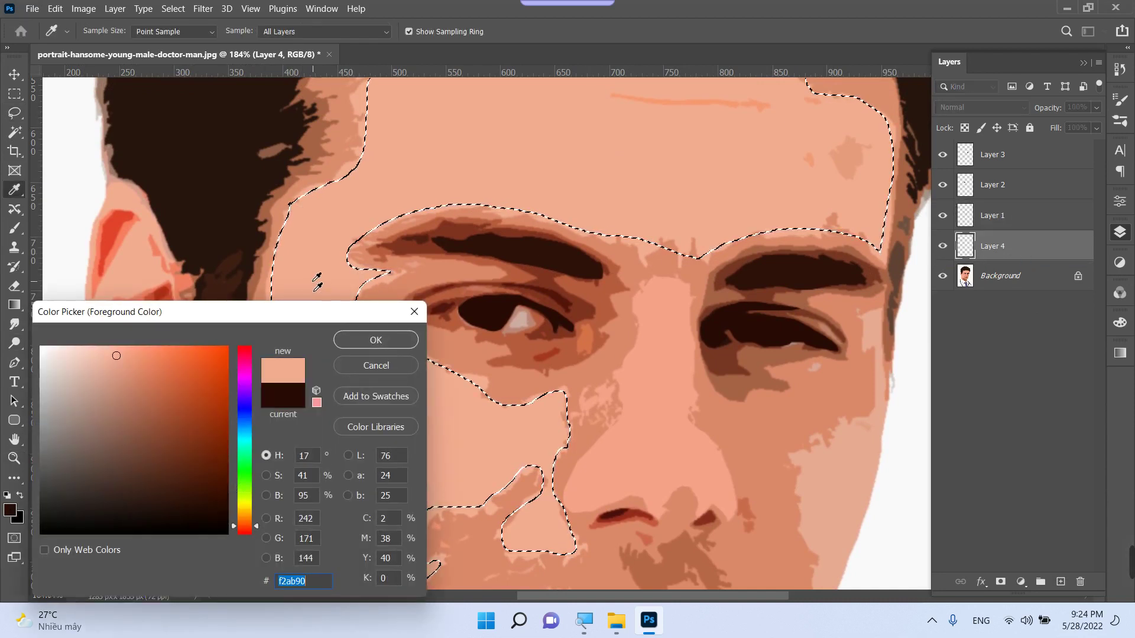
key(Return)
key(l)
key(alt+BackSpace)
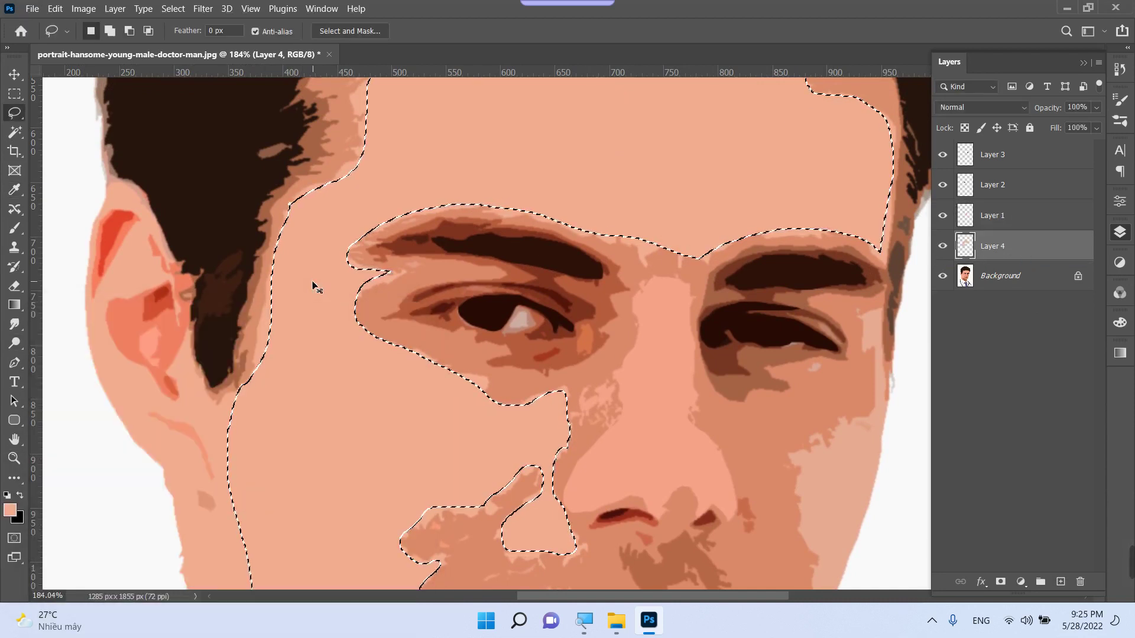
key(ctrl+d)
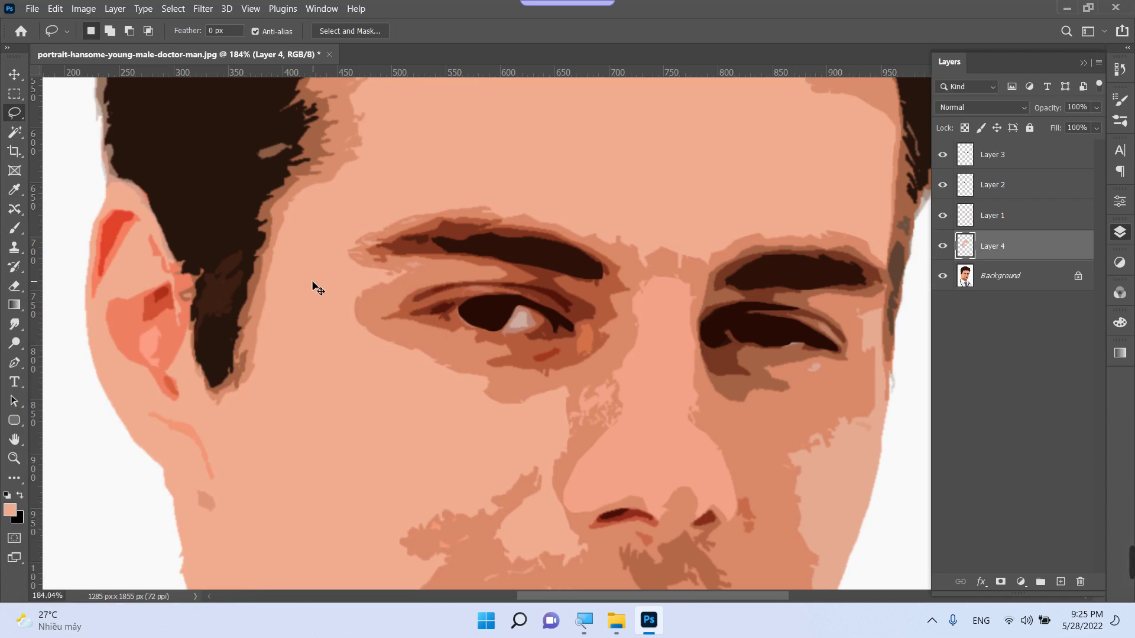
key(ctrl+minus)
key(ctrl+minus)
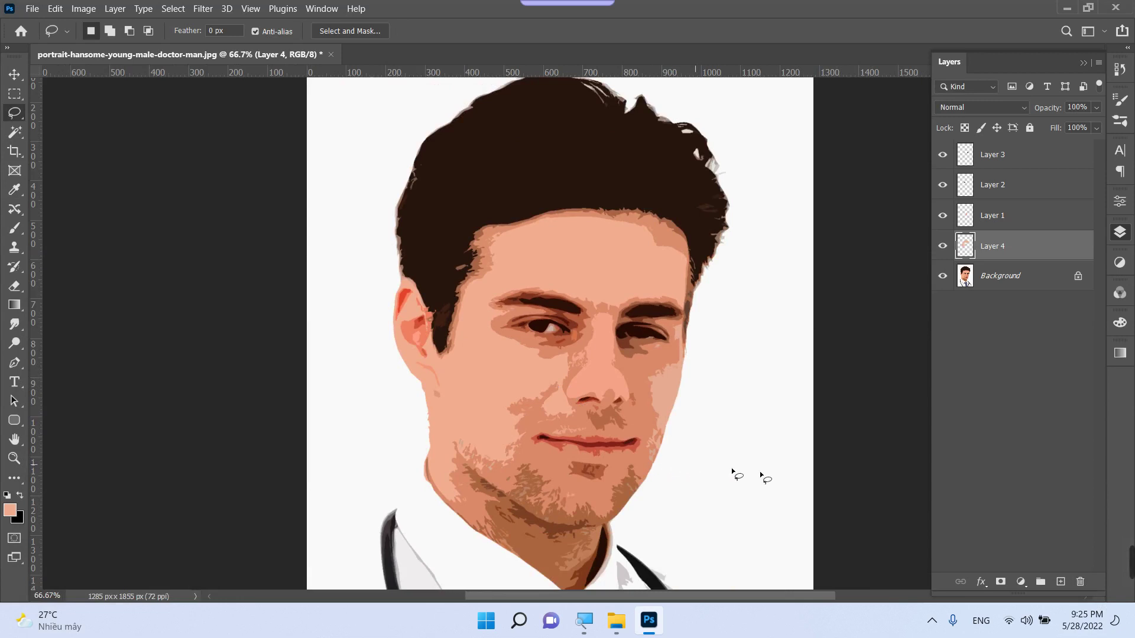
mouse_move(1131, 564)
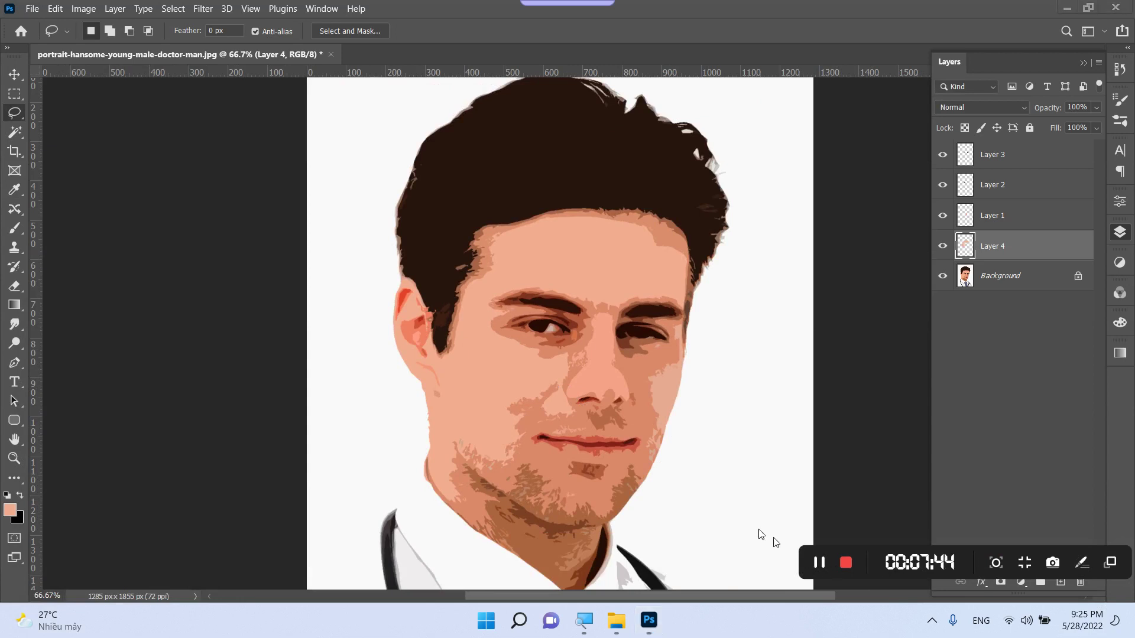
click(819, 562)
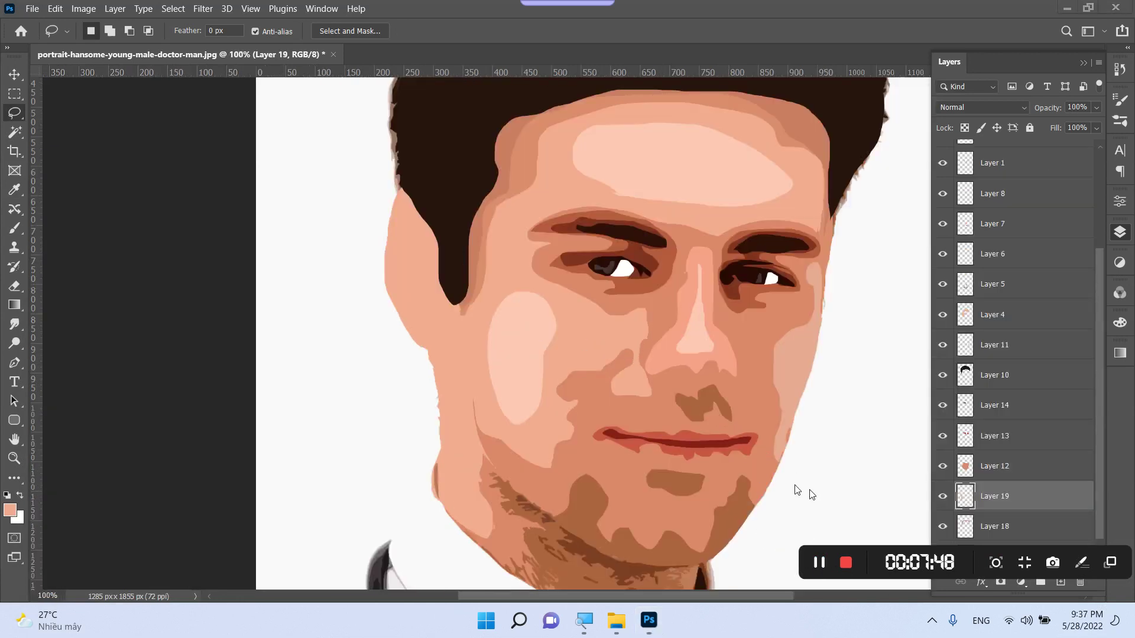
Hide Layer 19 to expose the ear's original shading and add a new layer directly above it
click(944, 499)
click(944, 500)
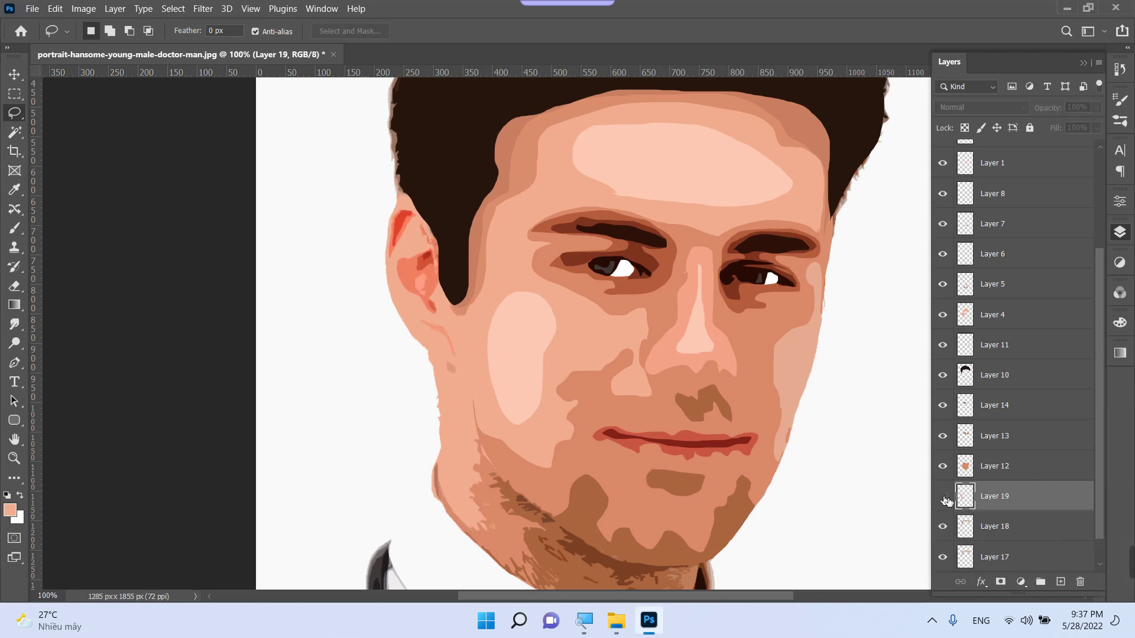
click(944, 500)
click(943, 500)
key(z)
drag(355, 185, 384, 243)
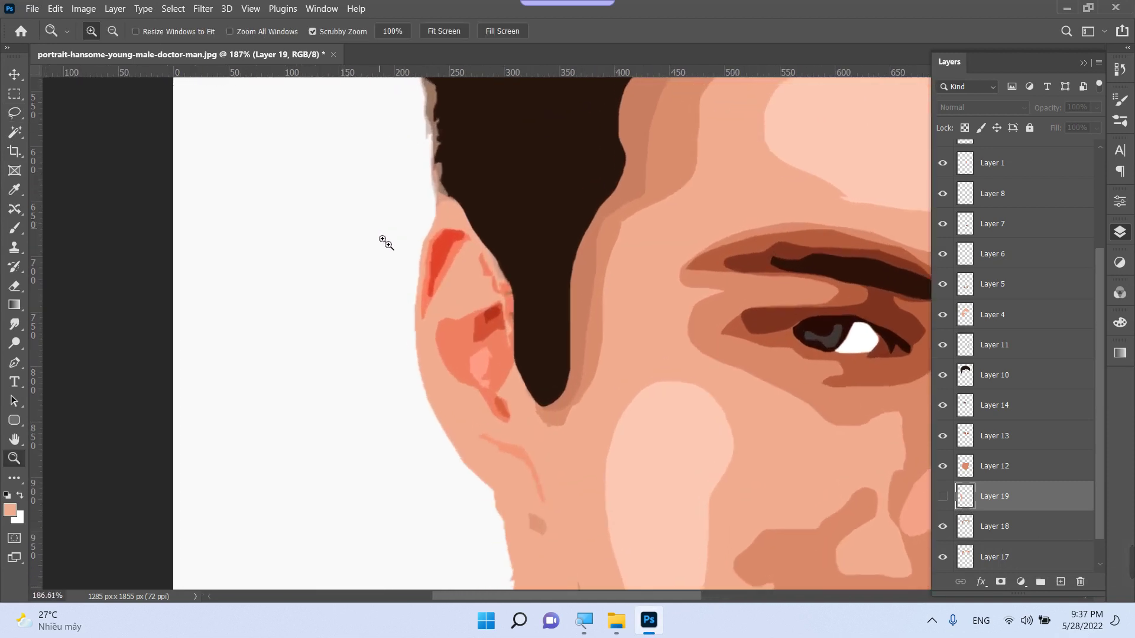
scroll(456, 254, right, 2)
scroll(456, 254, down, 1)
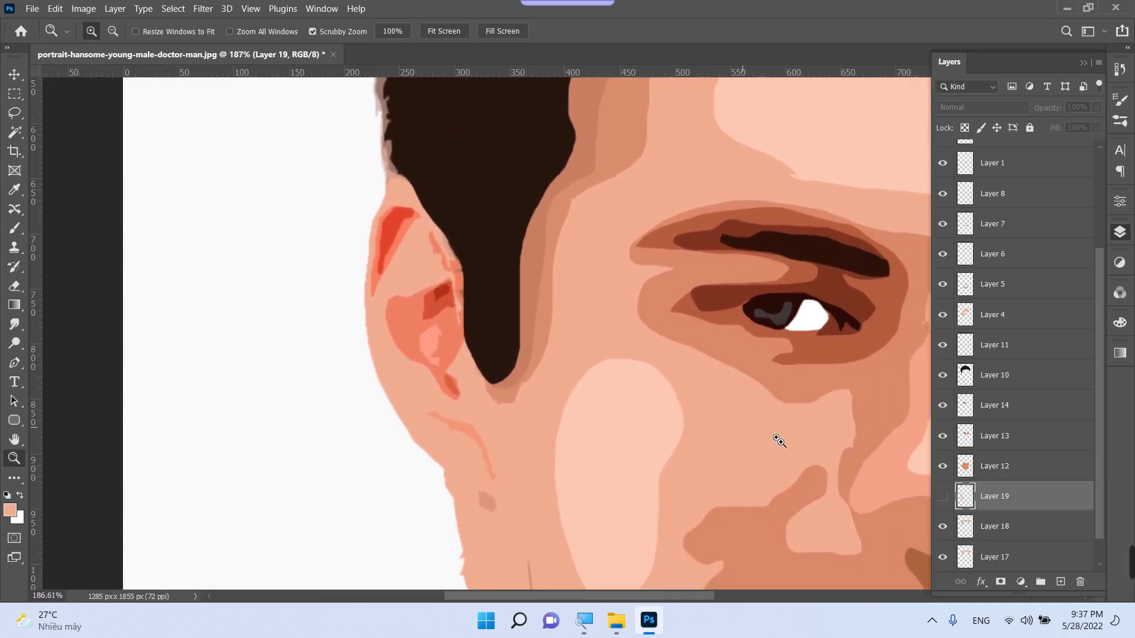
click(1061, 581)
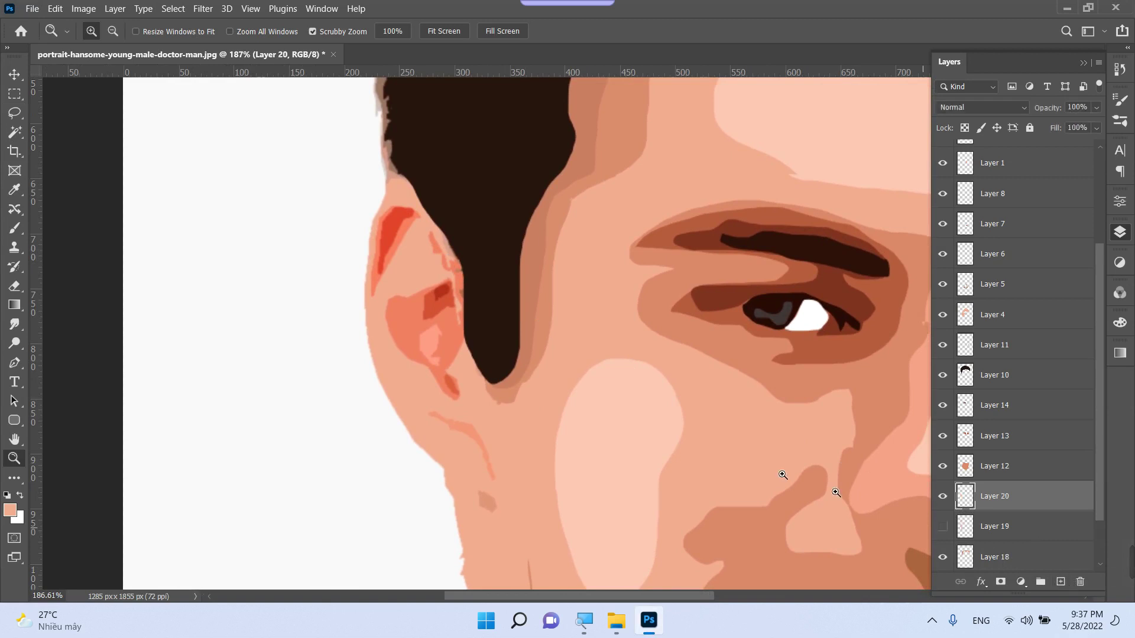
Lasso the reddish upper ear and inner ear areas together with the thin curved crease below the ear
key(l)
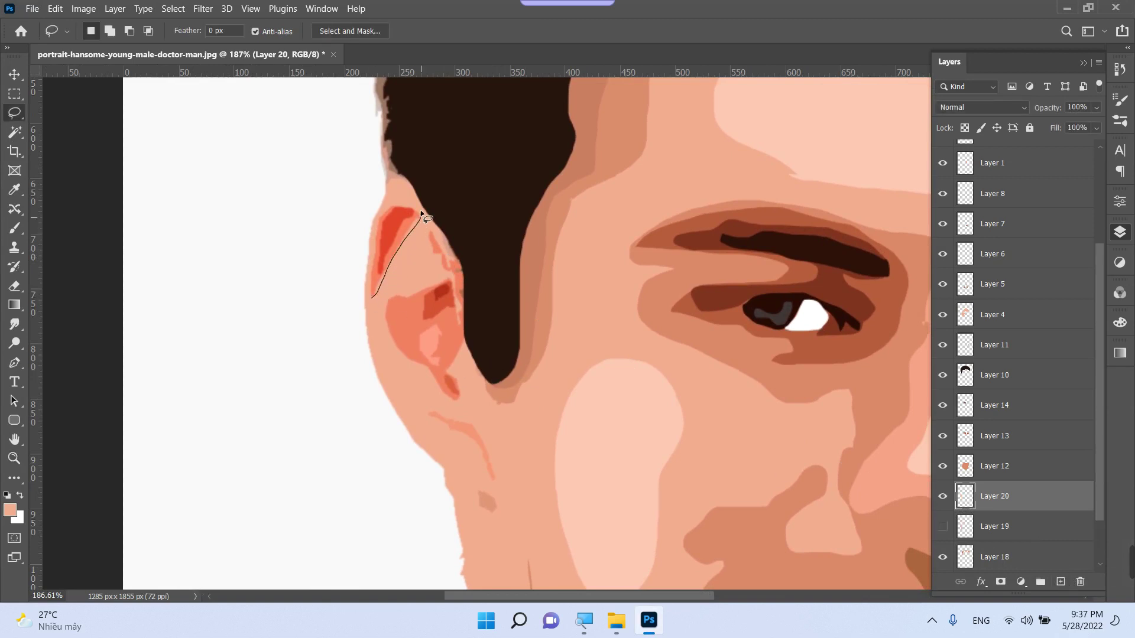
mouse_move(393, 204)
mouse_down()
mouse_move(370, 297)
mouse_move(453, 284)
mouse_move(463, 341)
mouse_move(447, 369)
mouse_move(453, 393)
mouse_move(387, 319)
mouse_up()
key(shift)
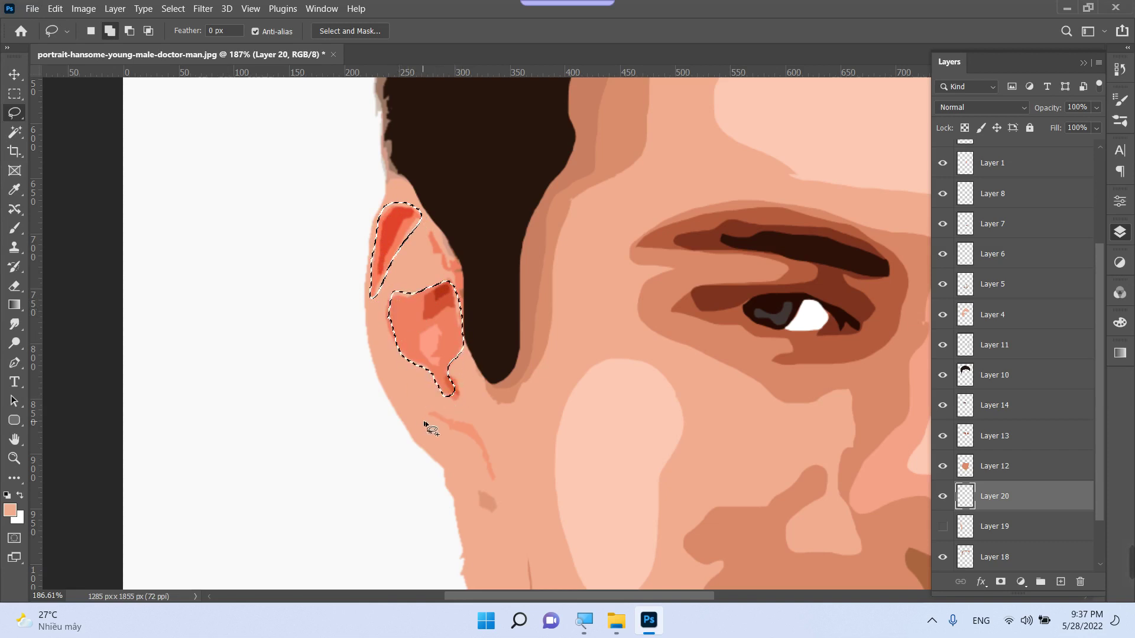
mouse_move(431, 415)
mouse_down()
mouse_move(485, 437)
mouse_move(492, 477)
mouse_move(469, 435)
mouse_move(433, 416)
mouse_up()
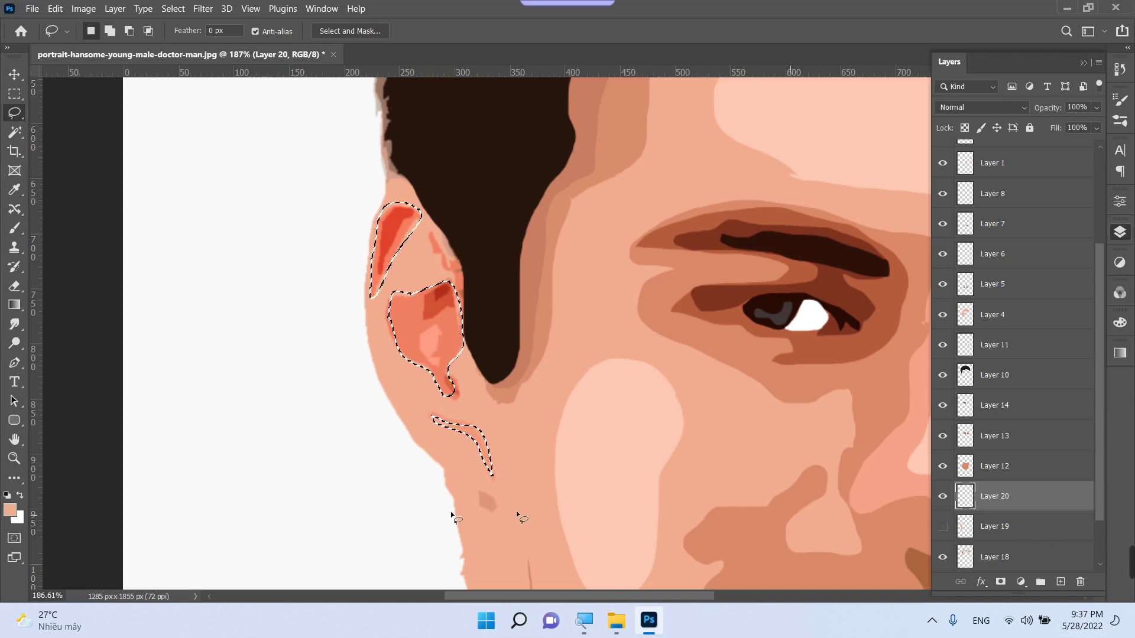
Set the foreground color to f77c5e, fill the selected ear shapes with it on Layer 20, and clear the selection
click(10, 510)
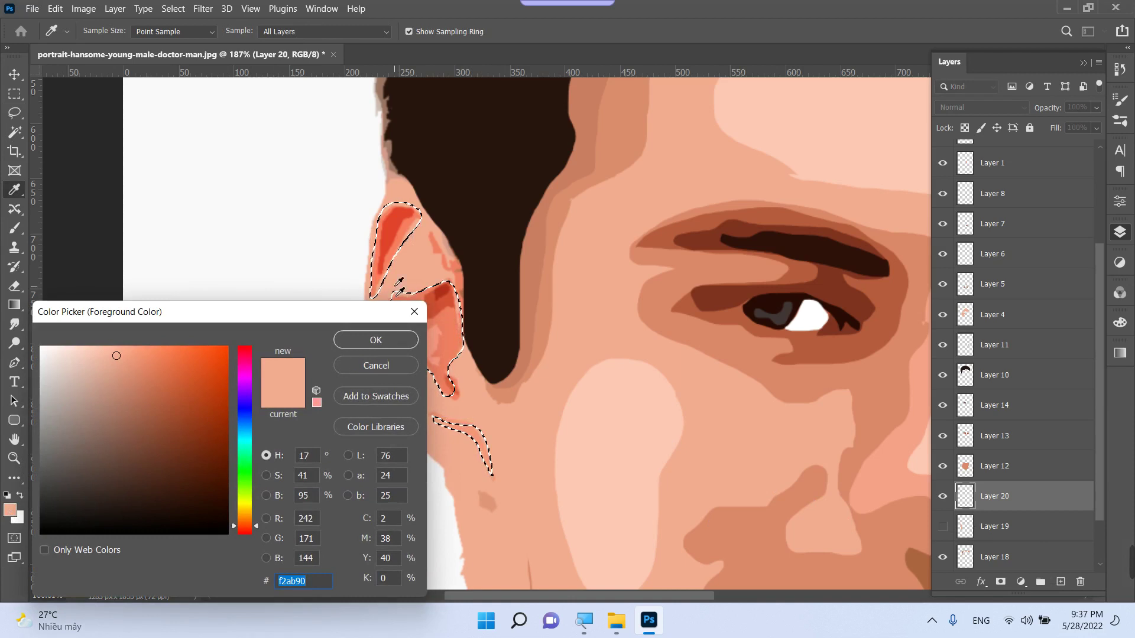
click(381, 279)
key(Return)
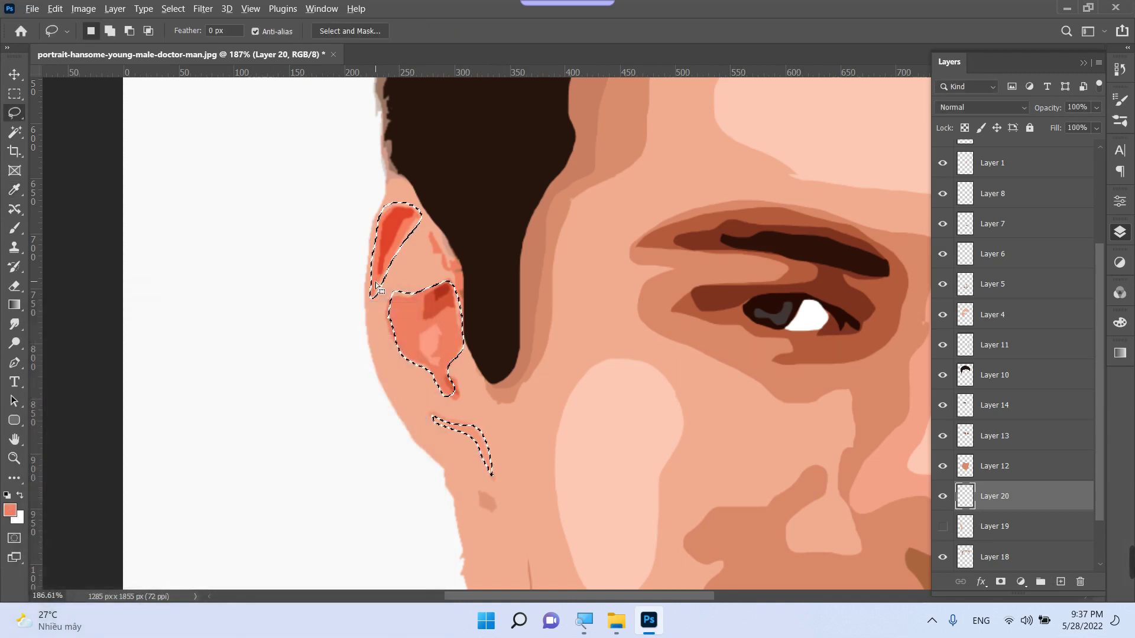
key(alt+BackSpace)
key(ctrl+d)
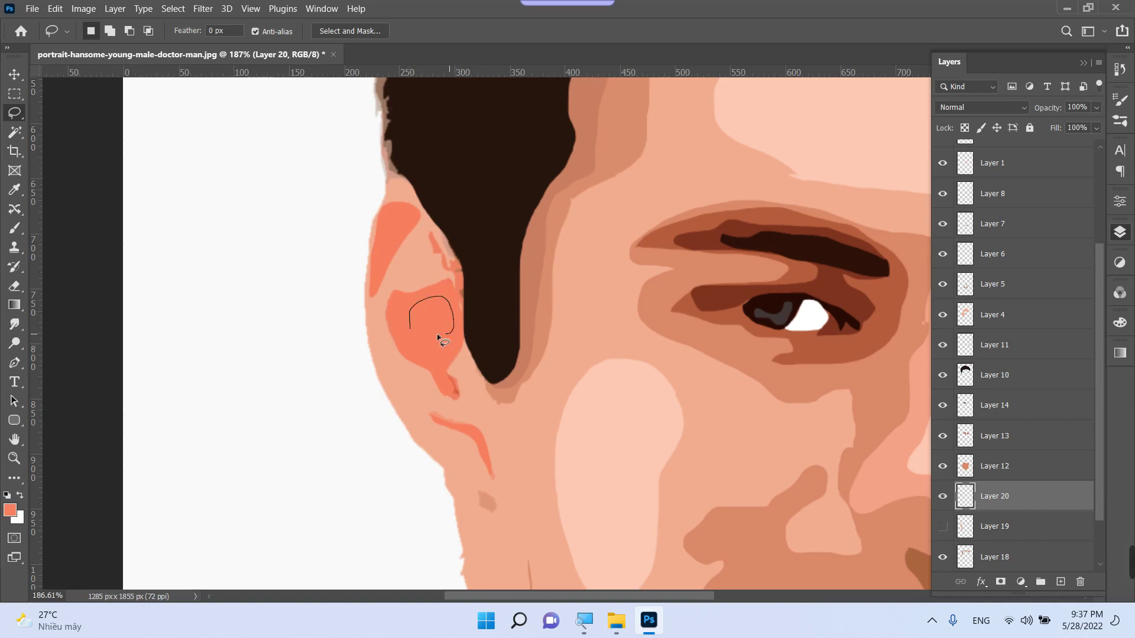
Lasso smaller shadow shapes inside the inner ear, the upper ear, and the crease below the ear
drag(413, 342, 410, 326)
key(shift)
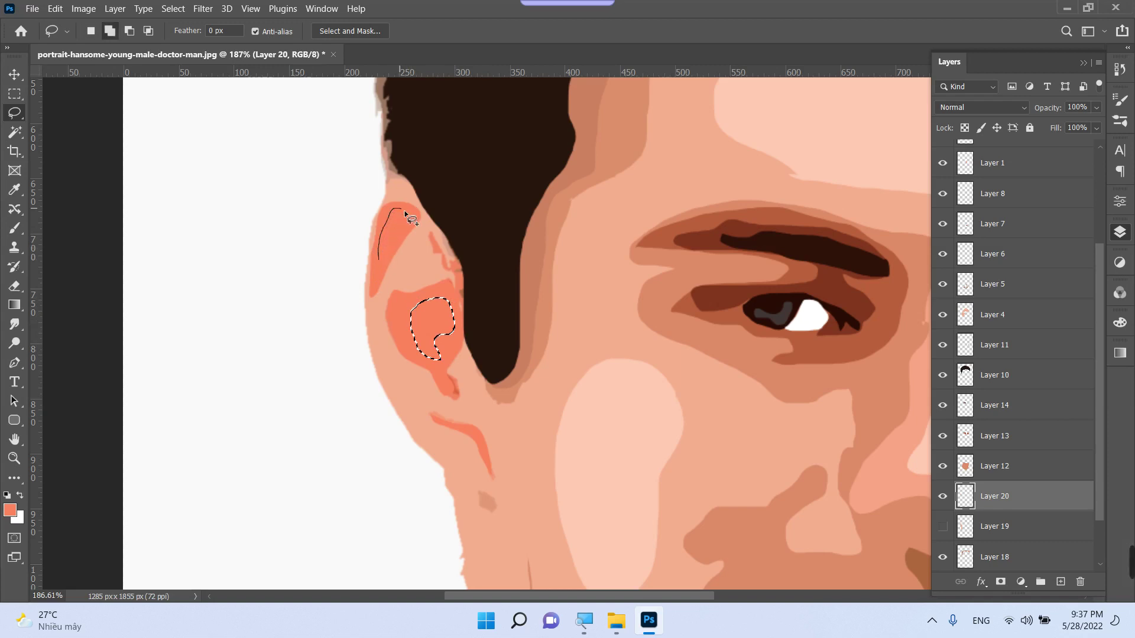
drag(393, 241, 382, 260)
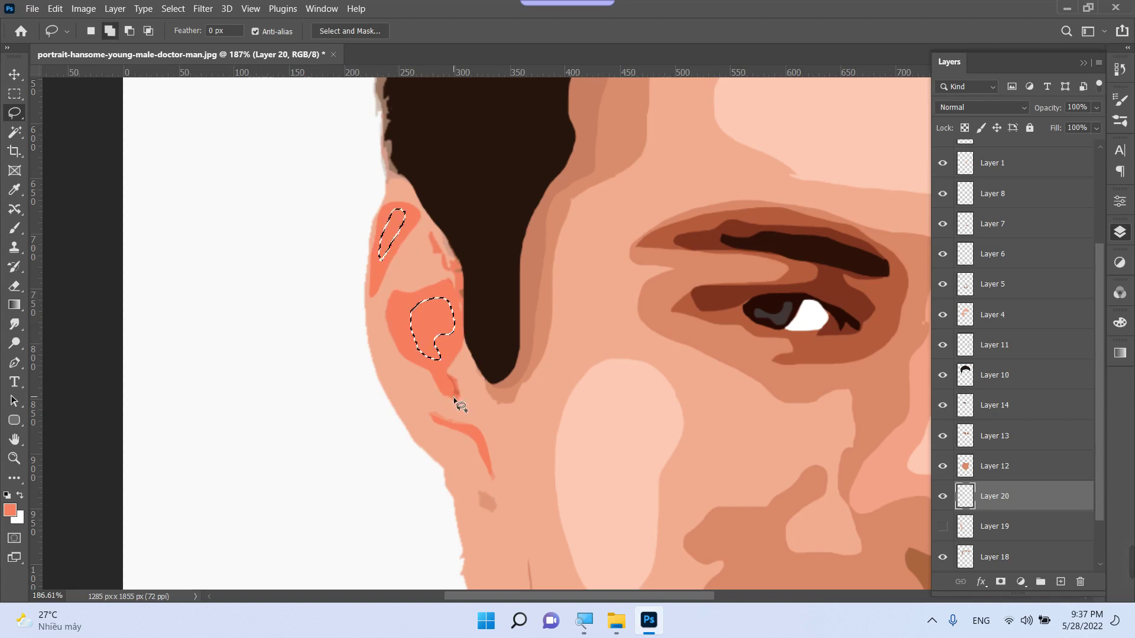
mouse_move(471, 431)
mouse_down()
mouse_move(485, 453)
mouse_move(472, 430)
mouse_up()
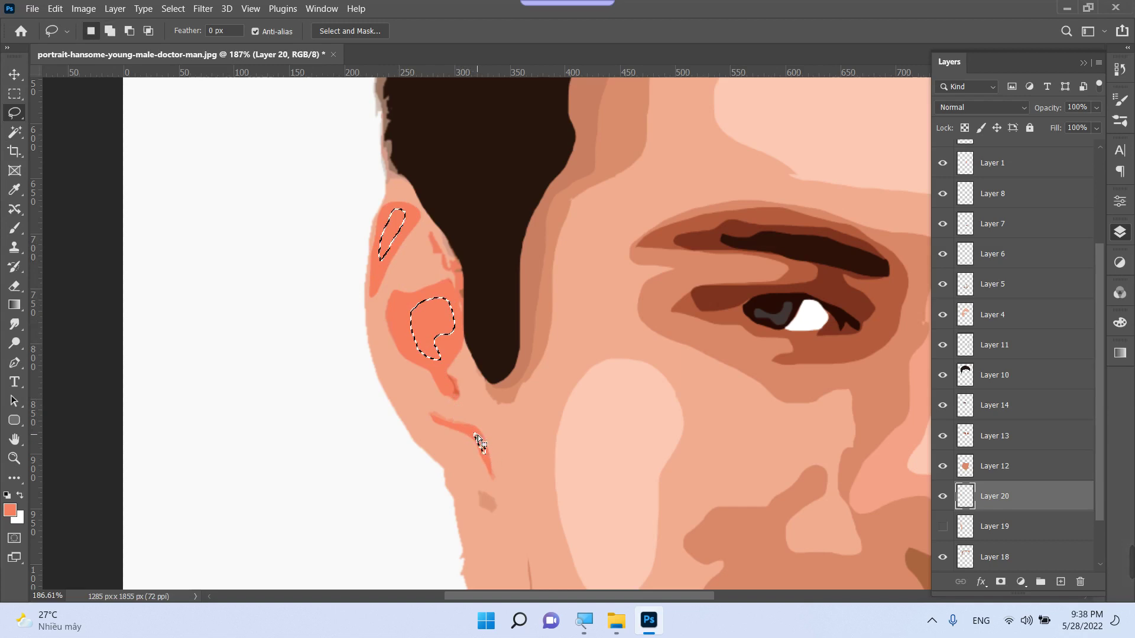
Add a new layer, fill the selected ear shadows with a darker red-orange foreground color, and clear the selection
click(1060, 584)
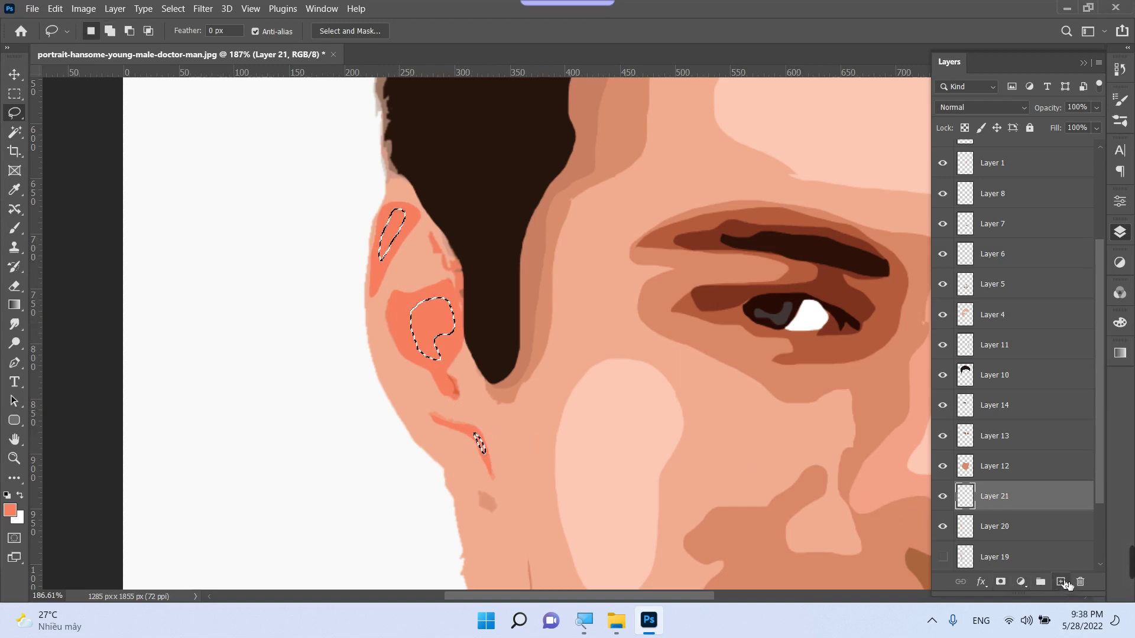
click(8, 510)
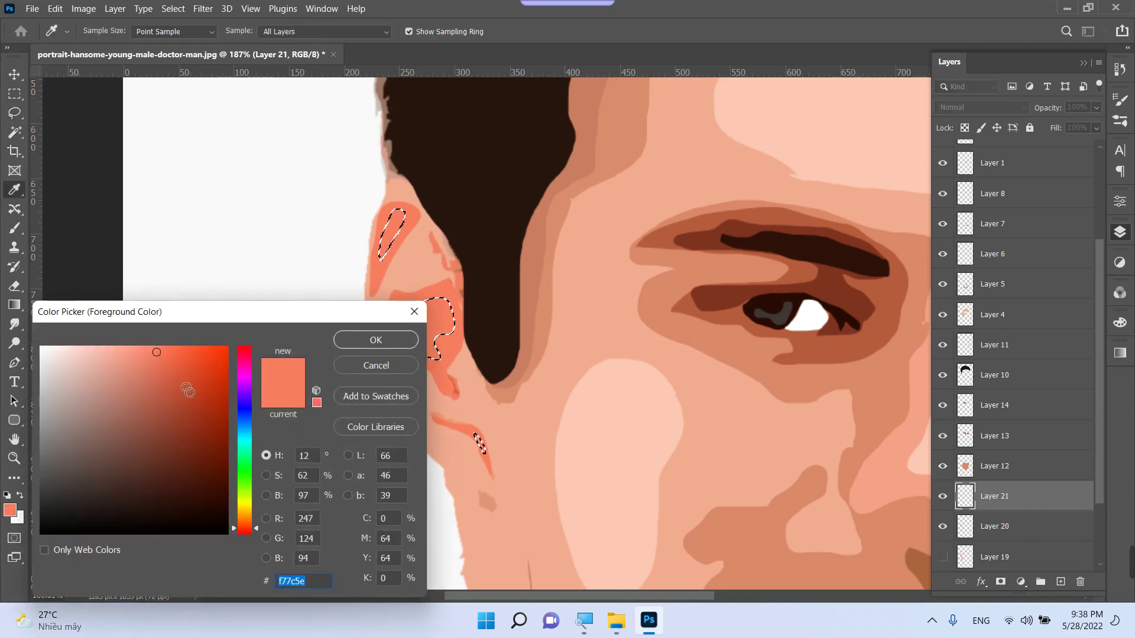
click(182, 384)
key(Return)
key(alt+BackSpace)
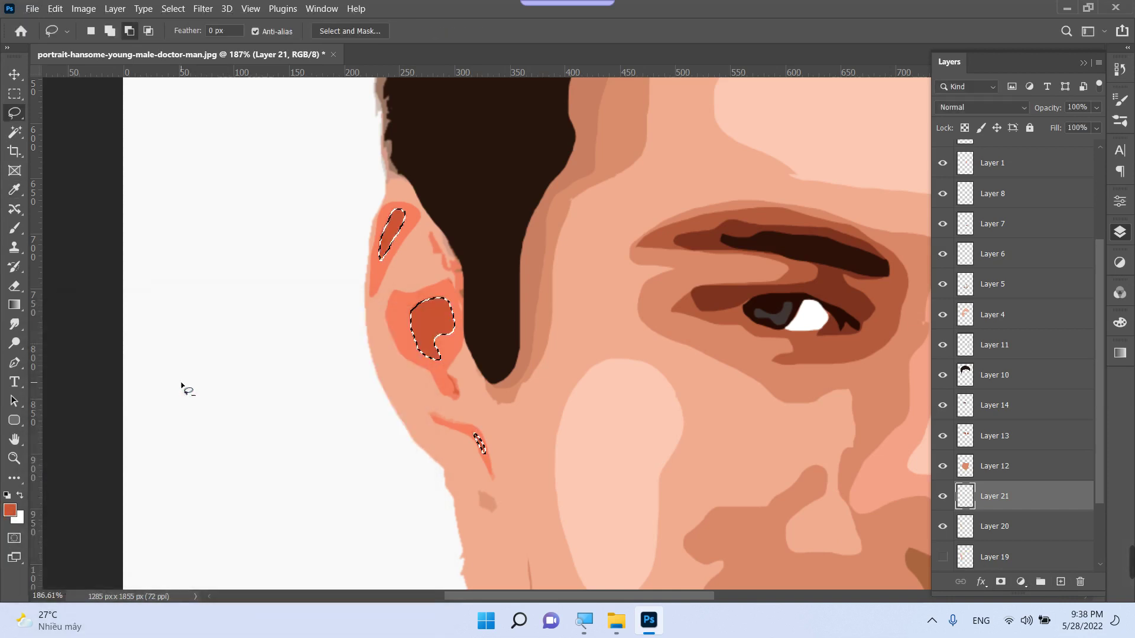
key(l)
key(ctrl+d)
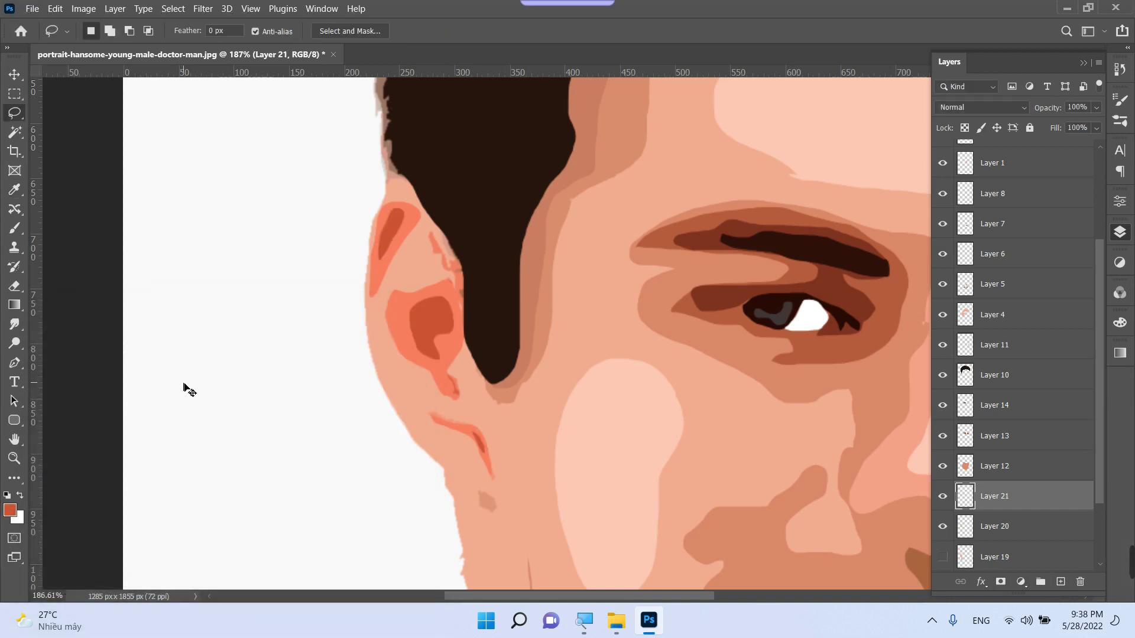
Show Layer 19 again and hide the Background layer so only the traced shapes are displayed
scroll(184, 387, down, 5)
scroll(953, 521, down, 2)
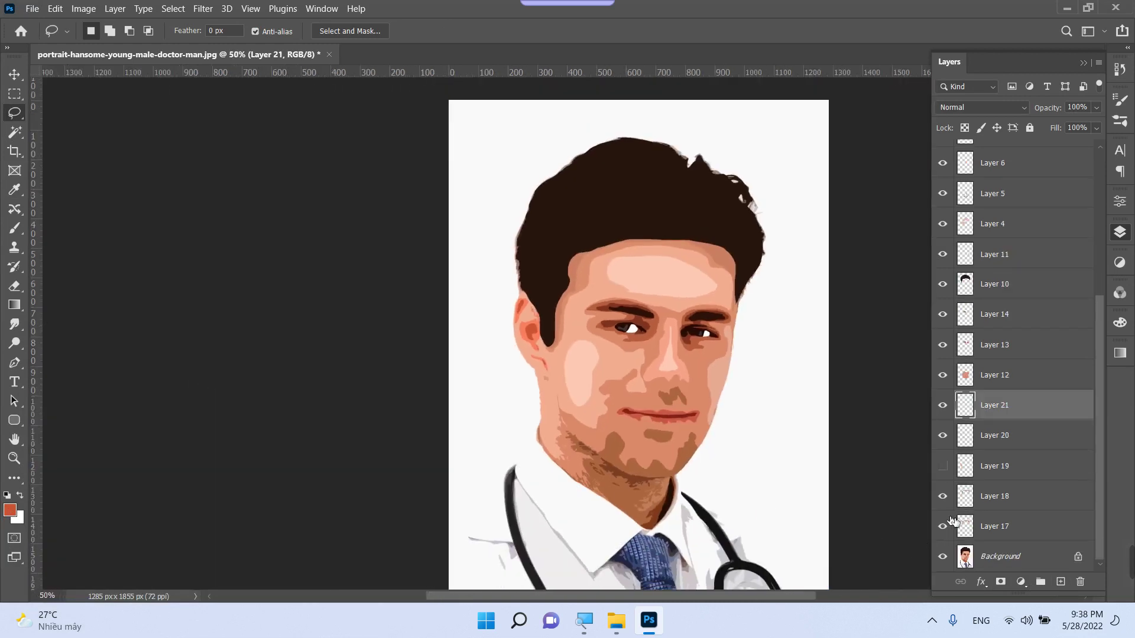
click(942, 465)
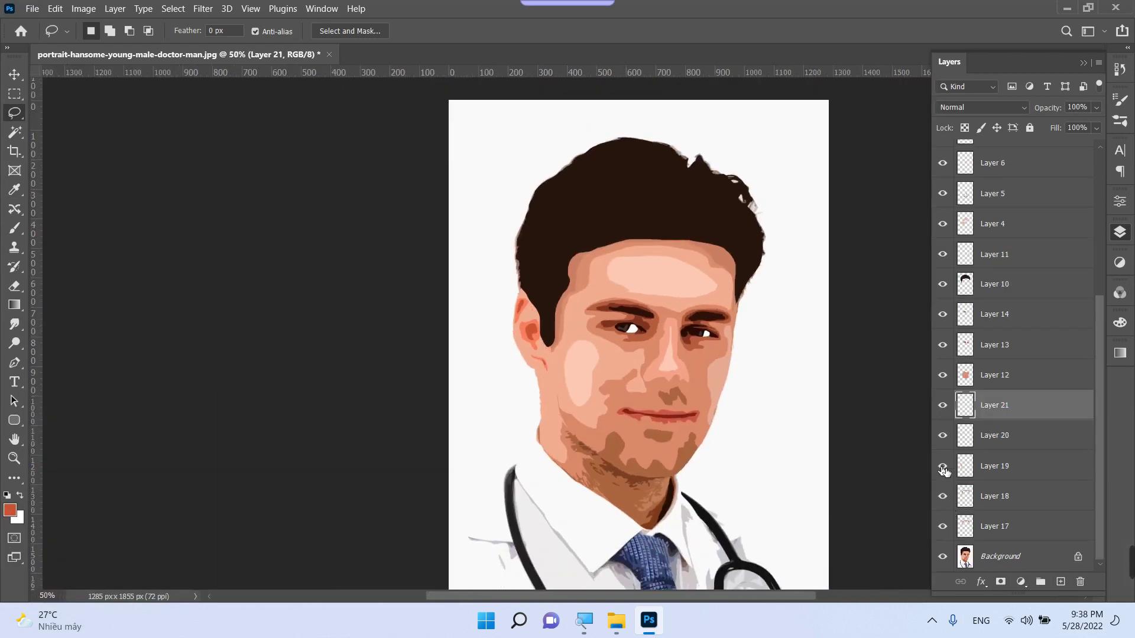
click(942, 557)
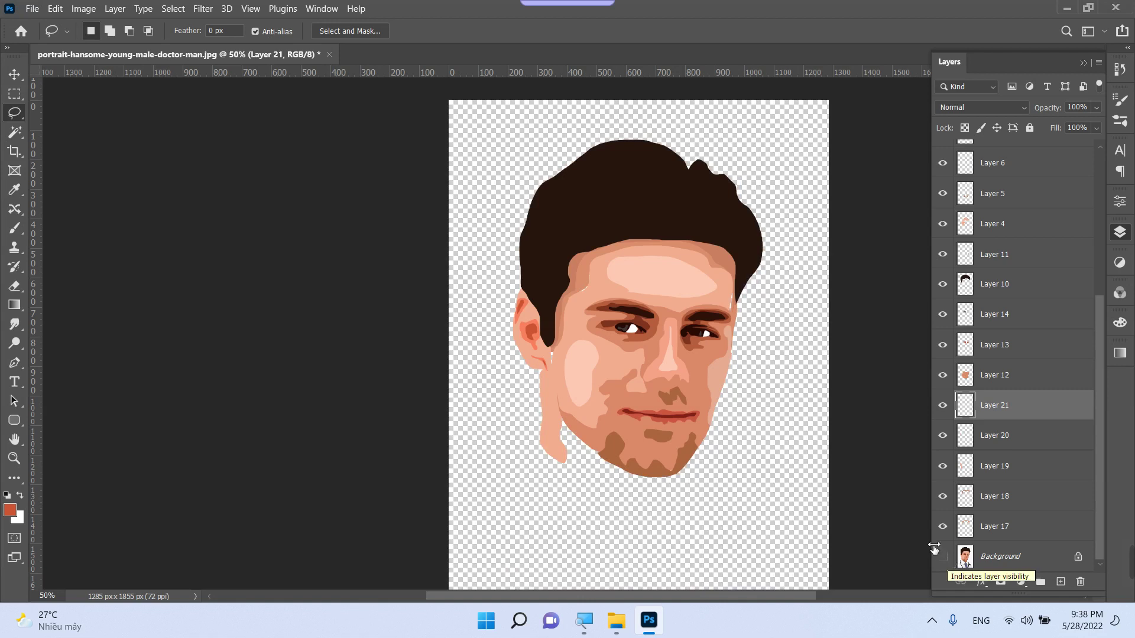
Lasso the transparent gaps along the left-hand temple down to the ear, and add those at the right-hand temple and cheek edge
key(z)
mouse_move(523, 315)
mouse_down()
mouse_move(577, 384)
mouse_move(580, 358)
mouse_up()
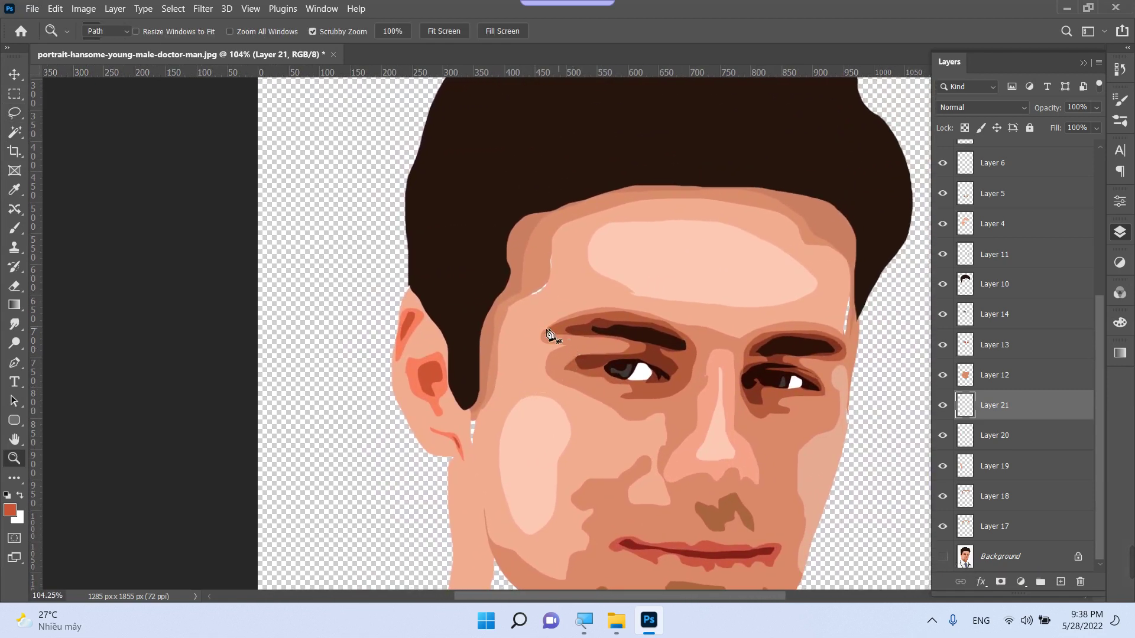
key(p)
key(ctrl+z)
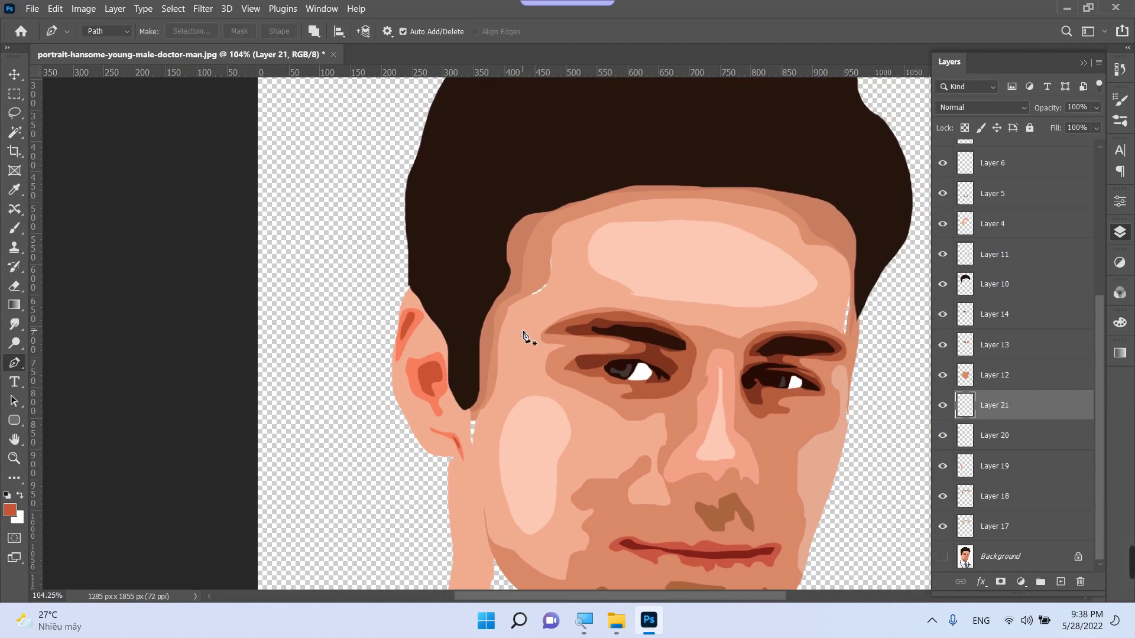
key(l)
mouse_move(546, 306)
mouse_down()
mouse_move(569, 274)
mouse_move(568, 248)
mouse_up()
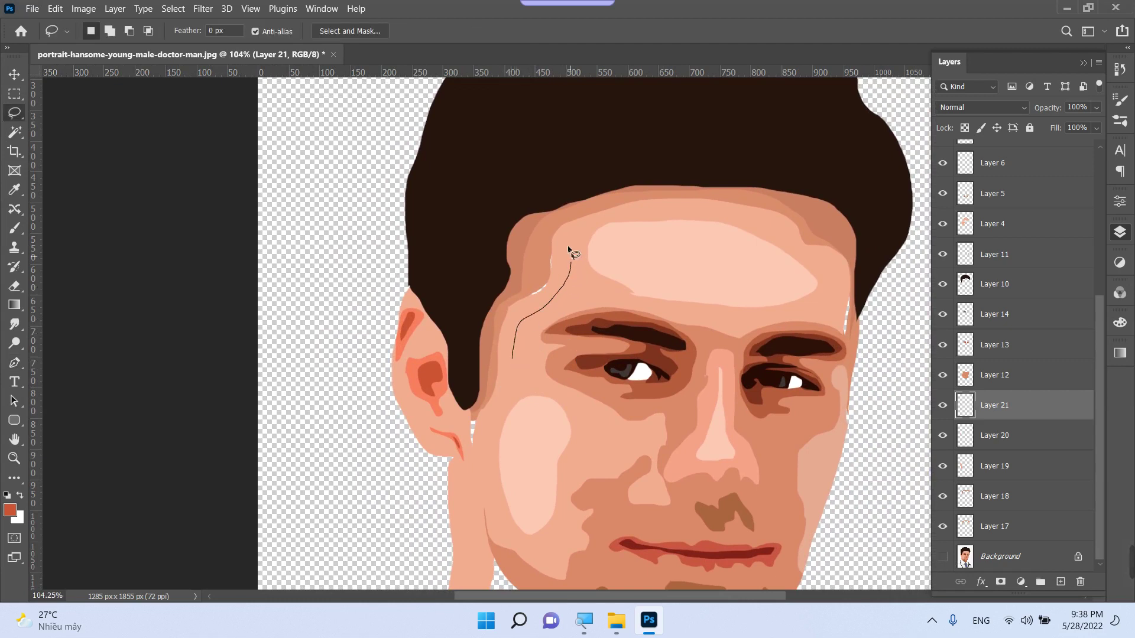
mouse_move(480, 406)
mouse_down()
mouse_move(469, 453)
mouse_move(516, 354)
mouse_up()
scroll(515, 354, down, 1)
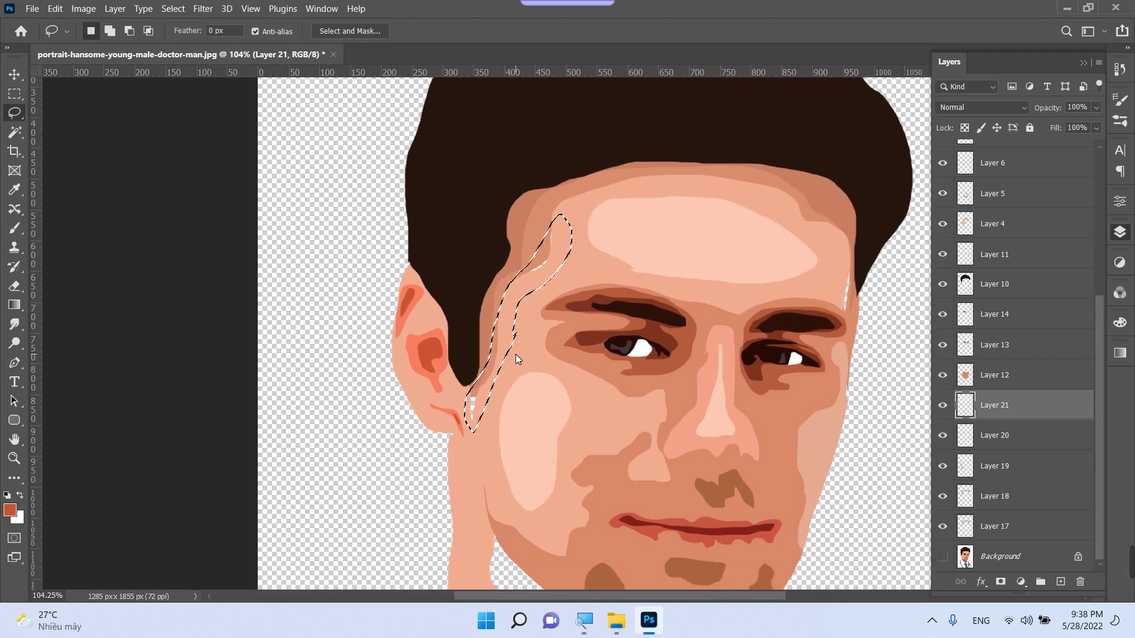
key(shift)
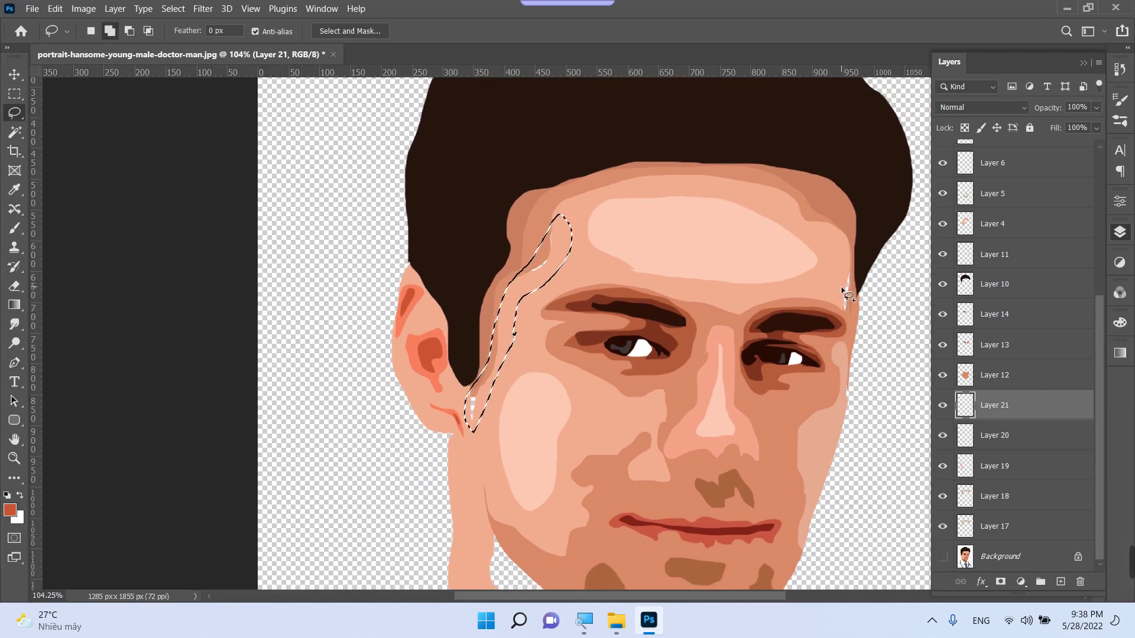
mouse_move(841, 288)
mouse_down()
mouse_move(858, 259)
mouse_move(845, 324)
mouse_move(840, 287)
mouse_up()
mouse_move(851, 364)
mouse_down()
mouse_move(838, 426)
mouse_move(849, 360)
mouse_up()
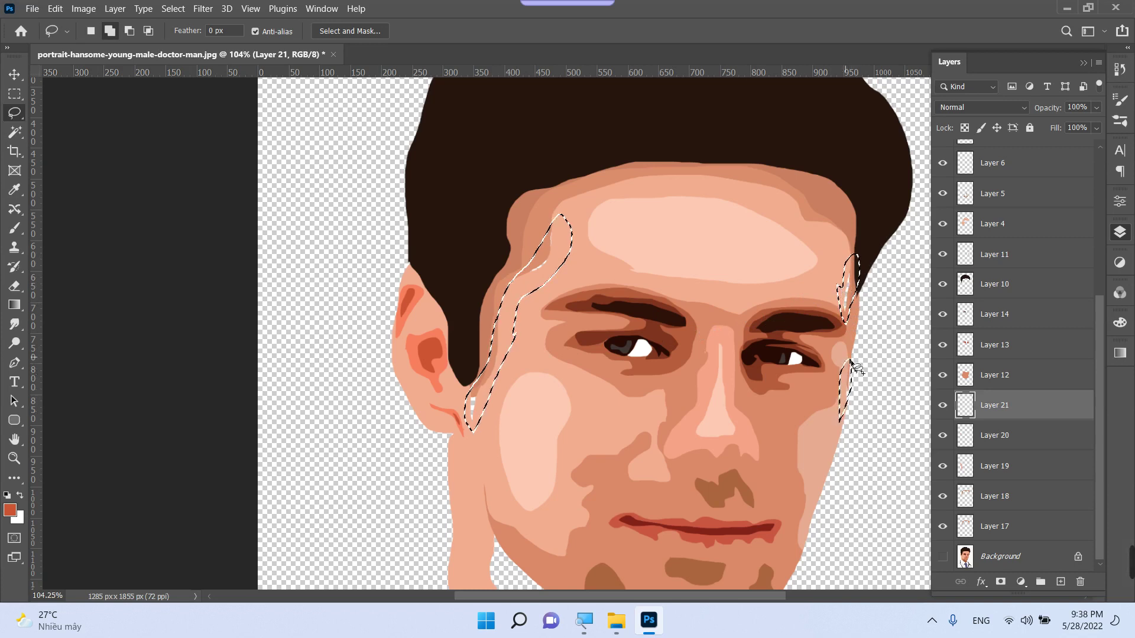
Make Layer 17 active, set the foreground color to da8869, and fill the selected gaps with it
click(1010, 528)
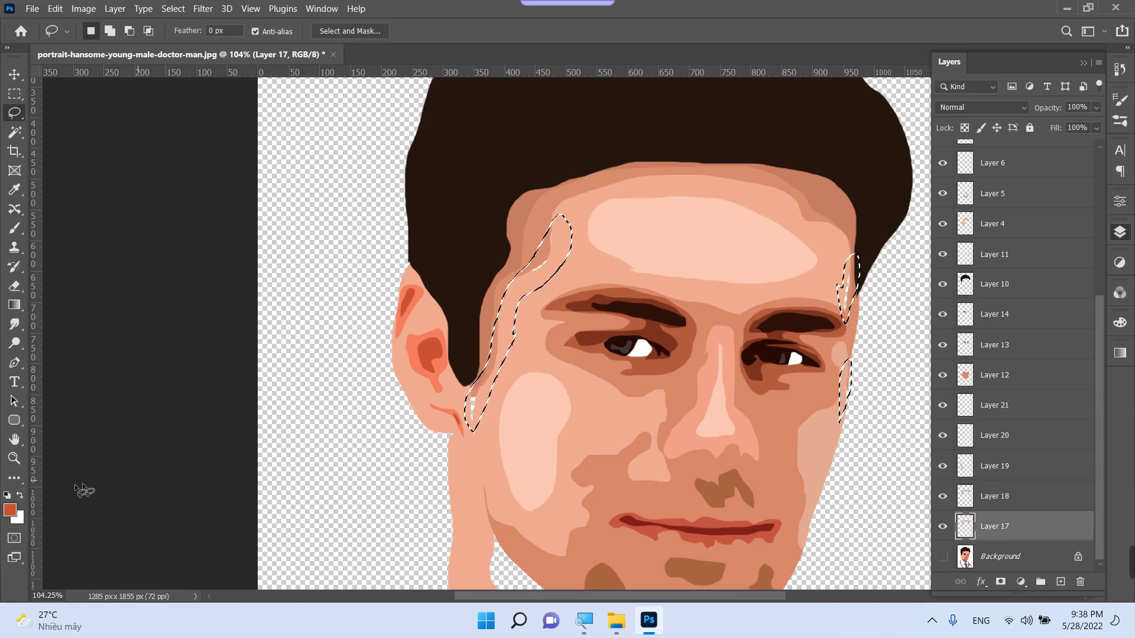
click(10, 509)
click(604, 372)
key(l)
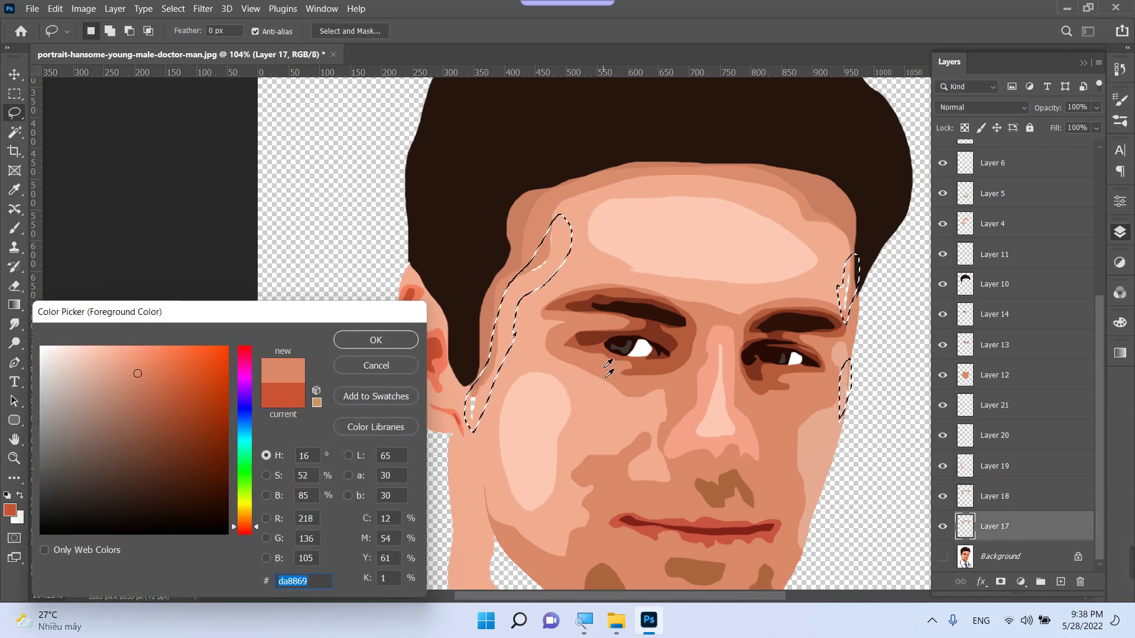
key(Return)
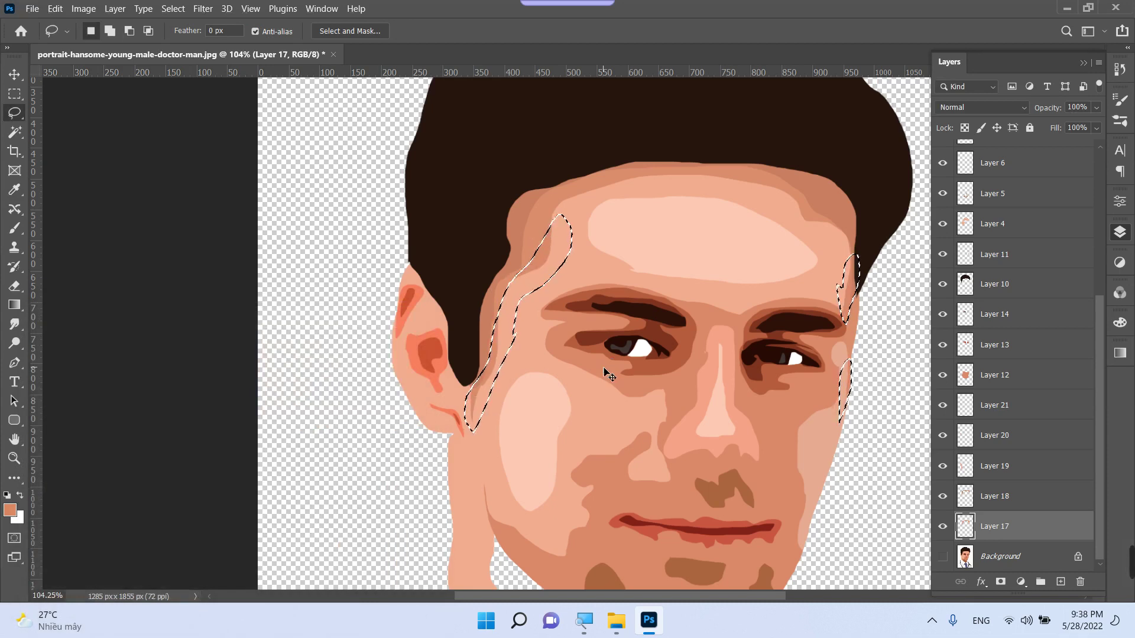
Fill the selected temple and cheek-edge gaps on Layer 17 with the foreground color and clear the selection
key(alt+BackSpace)
key(ctrl+d)
scroll(597, 330, down, 1)
scroll(596, 330, down, 3)
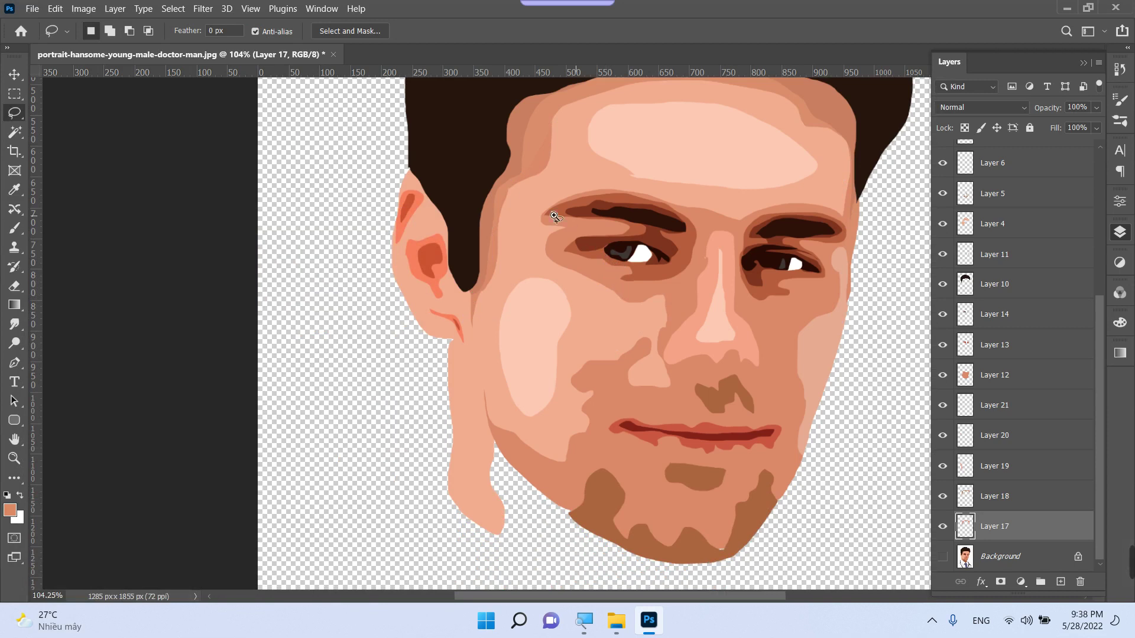
Make the nose layer, Layer 1, active and lasso a smooth outline around the whole nose from the bridge down to both nostrils
key(z)
mouse_move(554, 216)
mouse_down()
mouse_move(696, 271)
mouse_move(638, 269)
mouse_up()
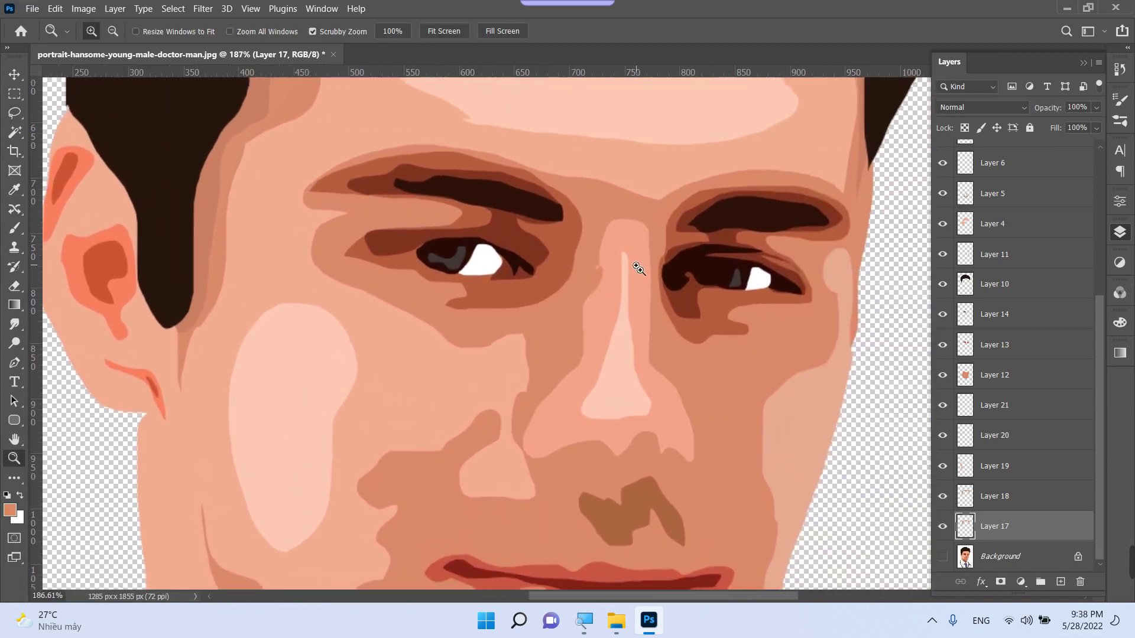
key(v)
right_click(642, 255)
click(650, 261)
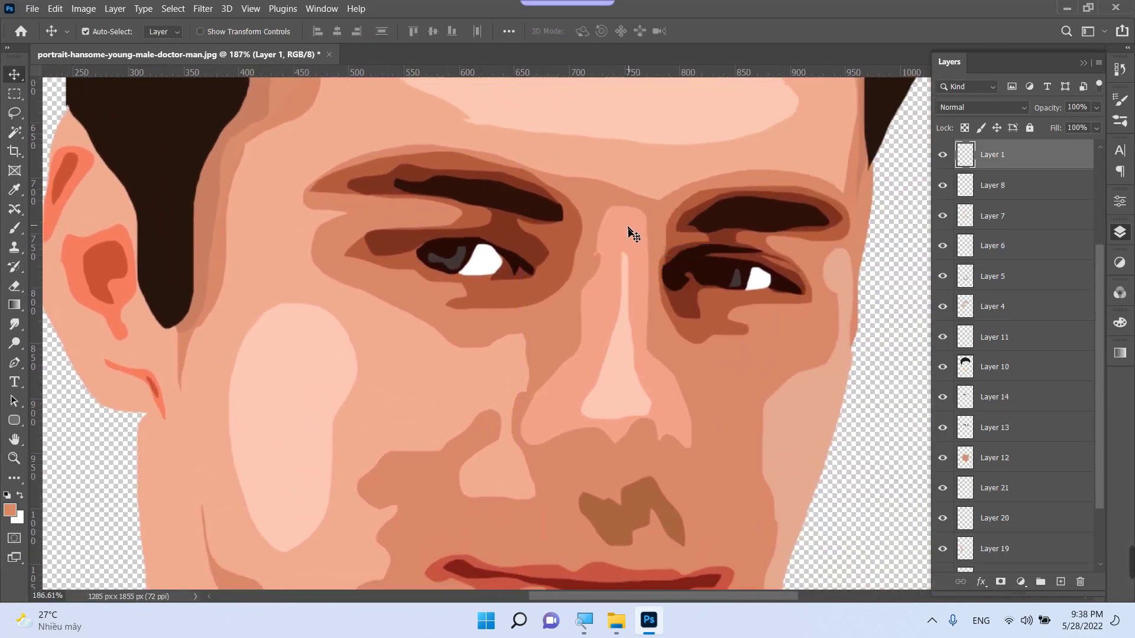
key(ctrl)
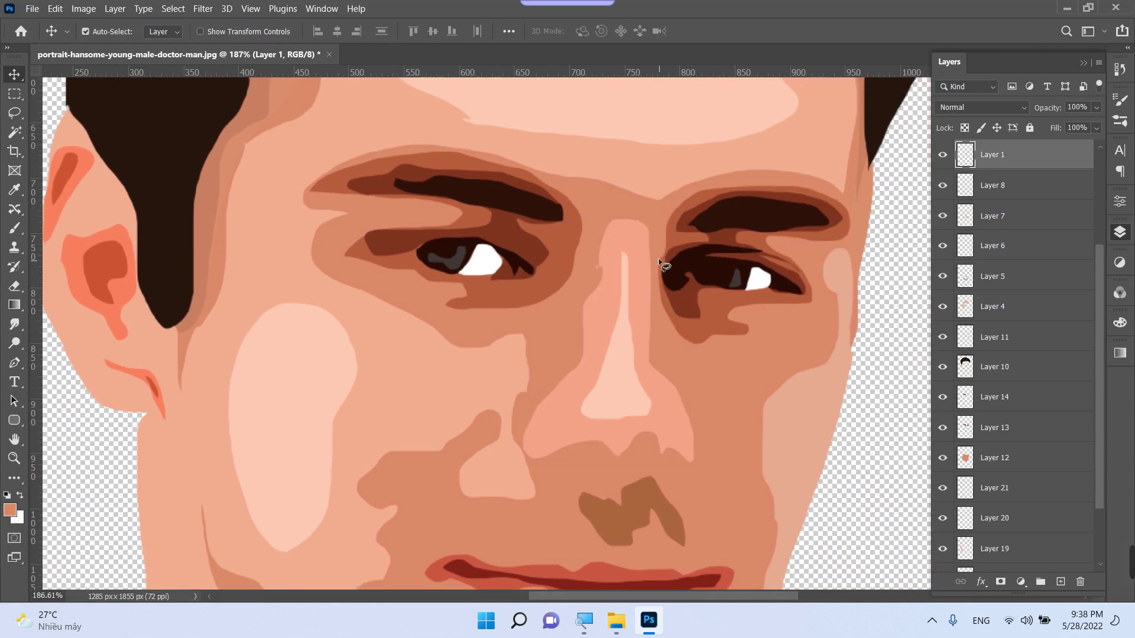
key(l)
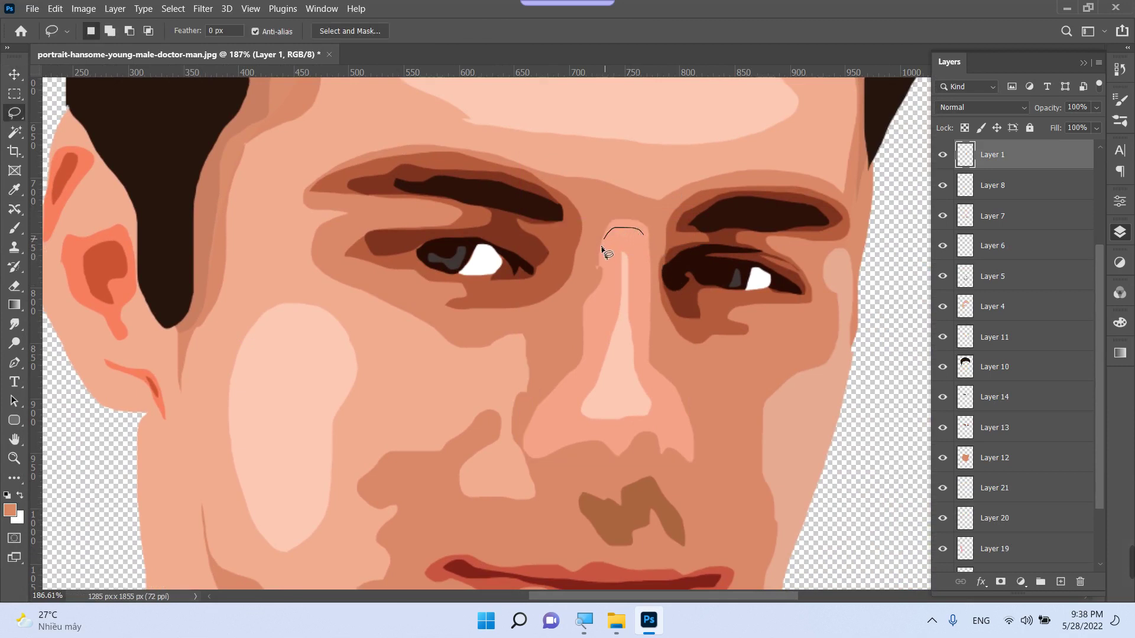
drag(601, 247, 581, 348)
drag(529, 424, 536, 456)
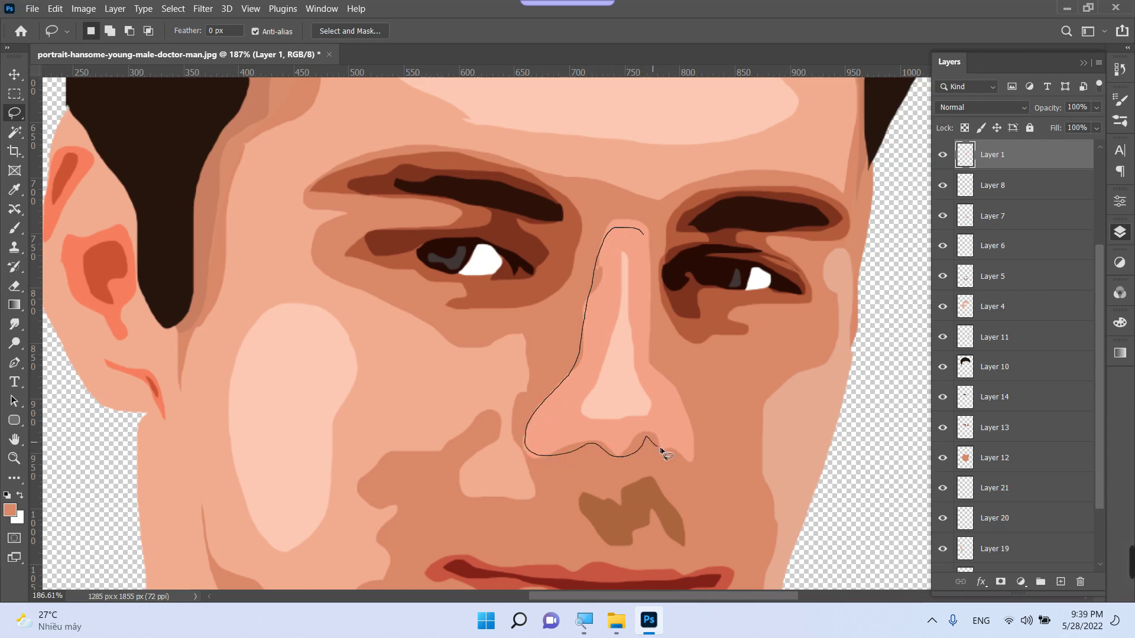
drag(661, 361, 653, 312)
drag(646, 233, 644, 232)
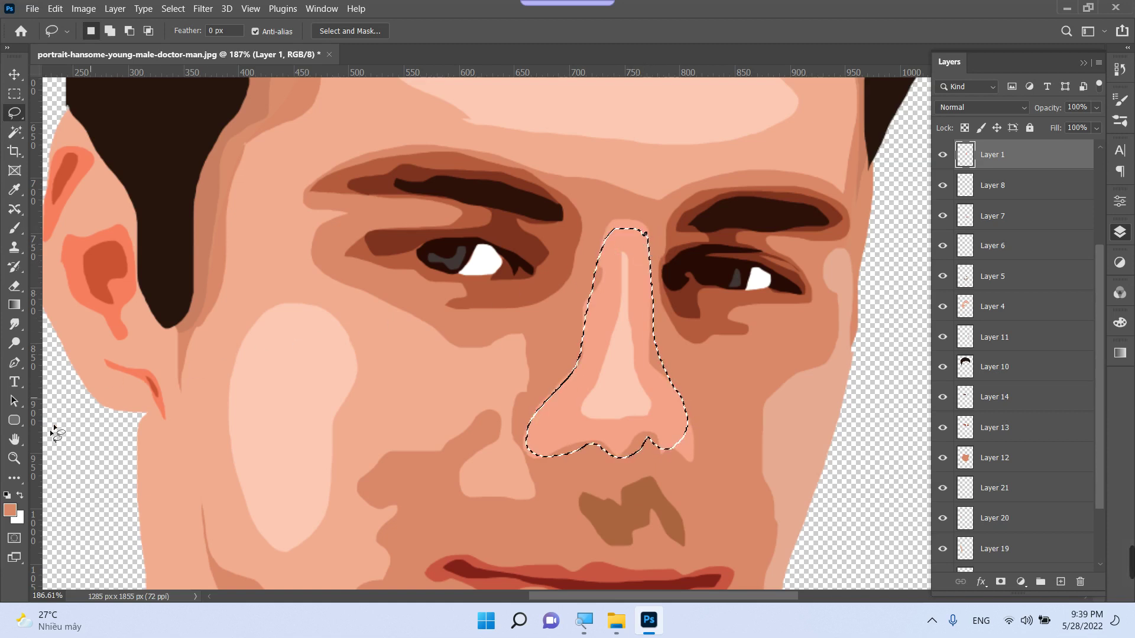
Set the foreground color to f4a188, fill the nose selection with it, and clear the selection
click(10, 510)
click(564, 426)
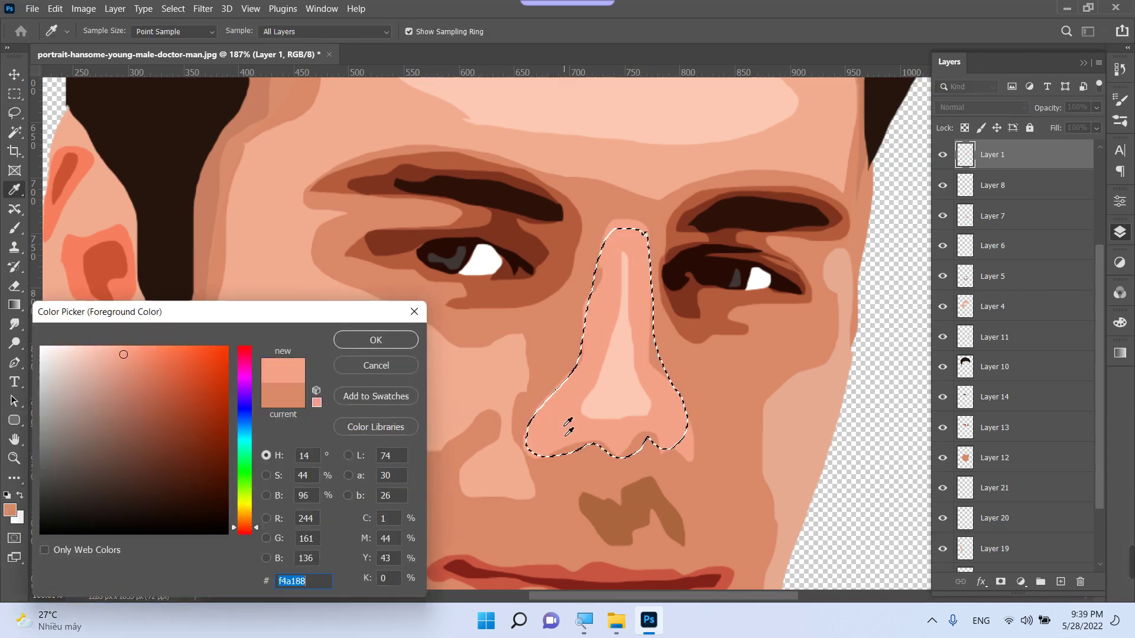
key(Return)
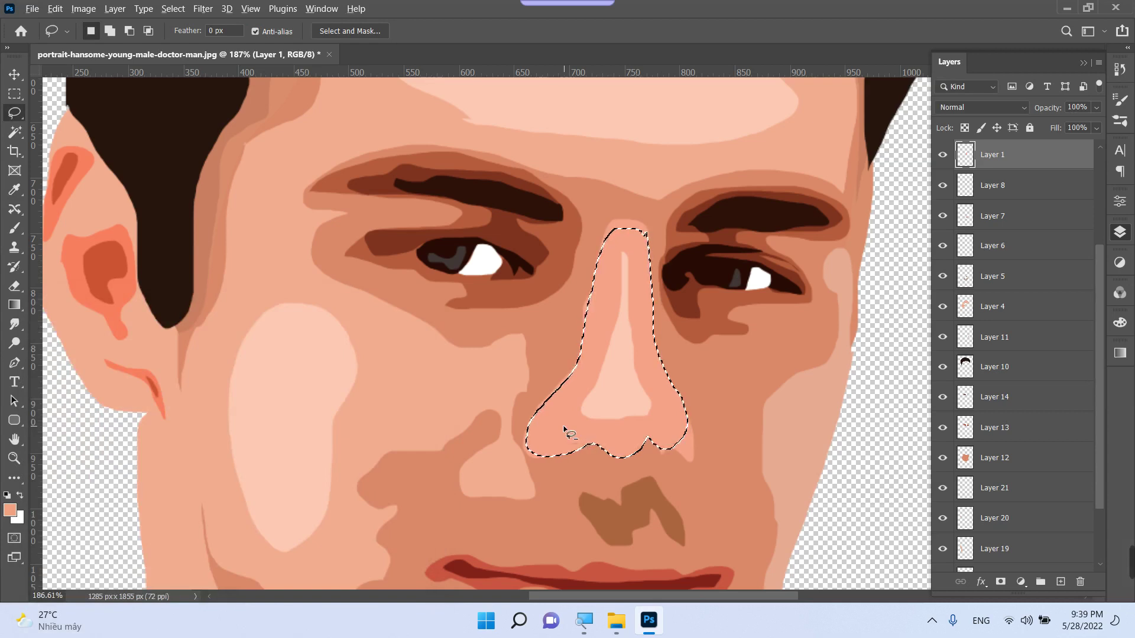
key(alt+BackSpace)
key(ctrl+d)
Lasso the left-hand nostril opening under the nose and add the right-hand nostril to the selection
scroll(566, 427, down, 2)
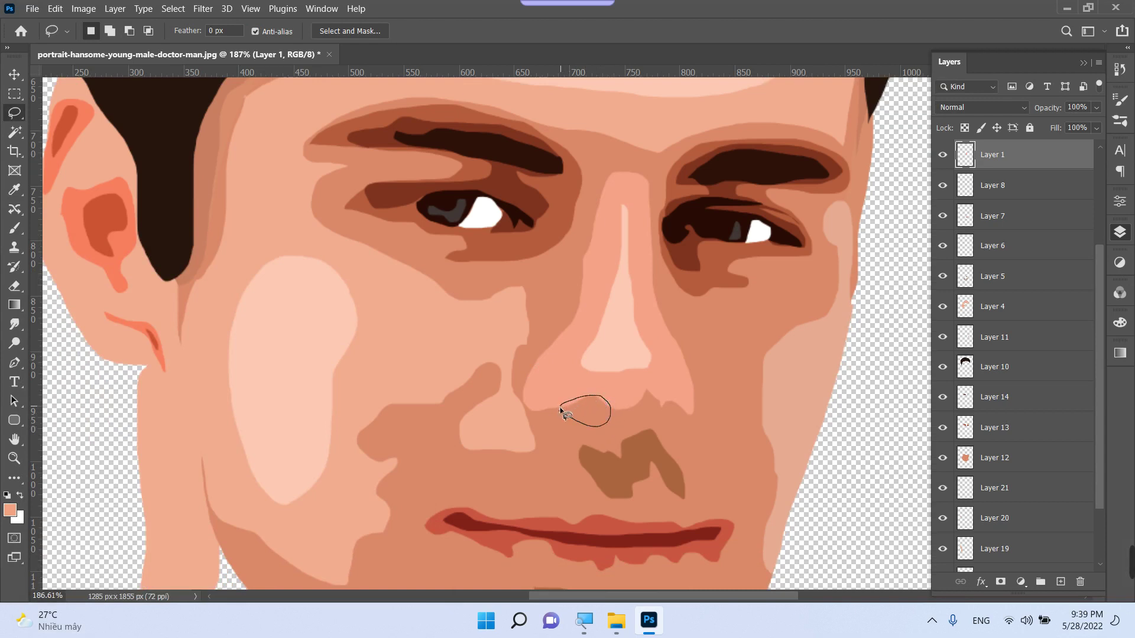
drag(561, 409, 561, 411)
key(shift)
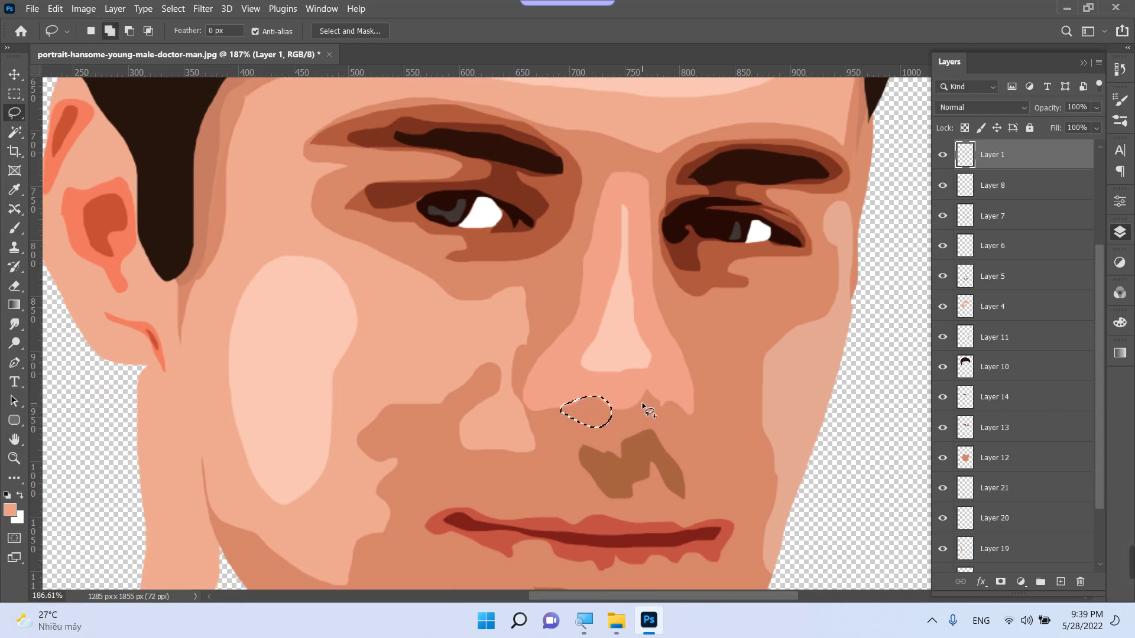
mouse_move(641, 404)
mouse_down()
mouse_move(679, 409)
mouse_move(655, 386)
mouse_move(647, 409)
mouse_up()
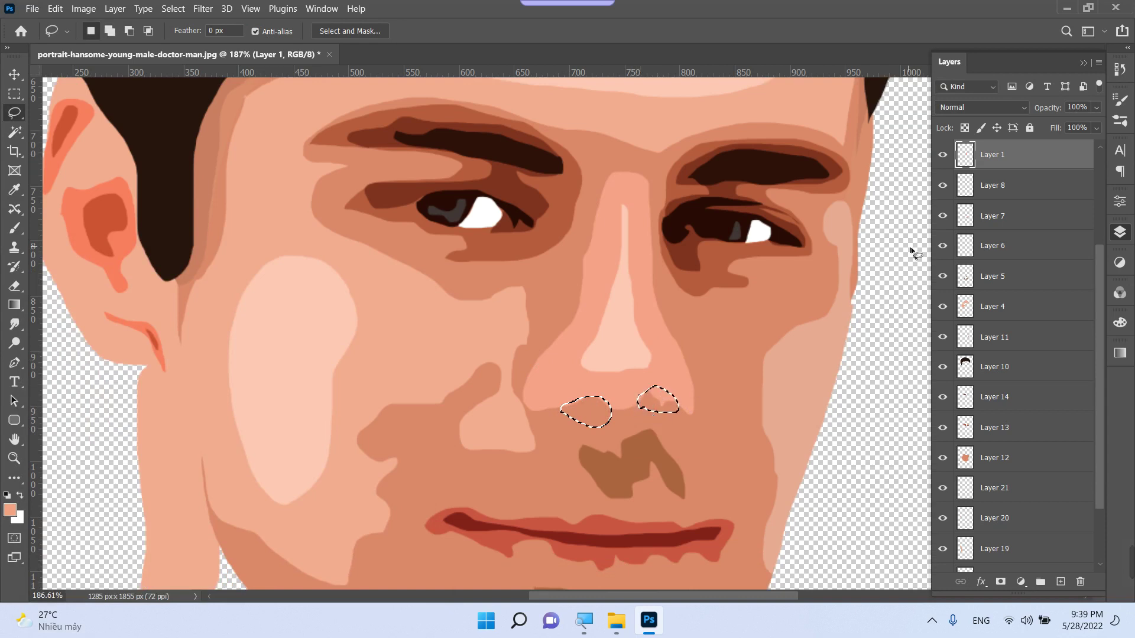
Make Layer 8 active and fill the selected nostrils with the dark brown 7f3220, clearing the selection
click(1020, 190)
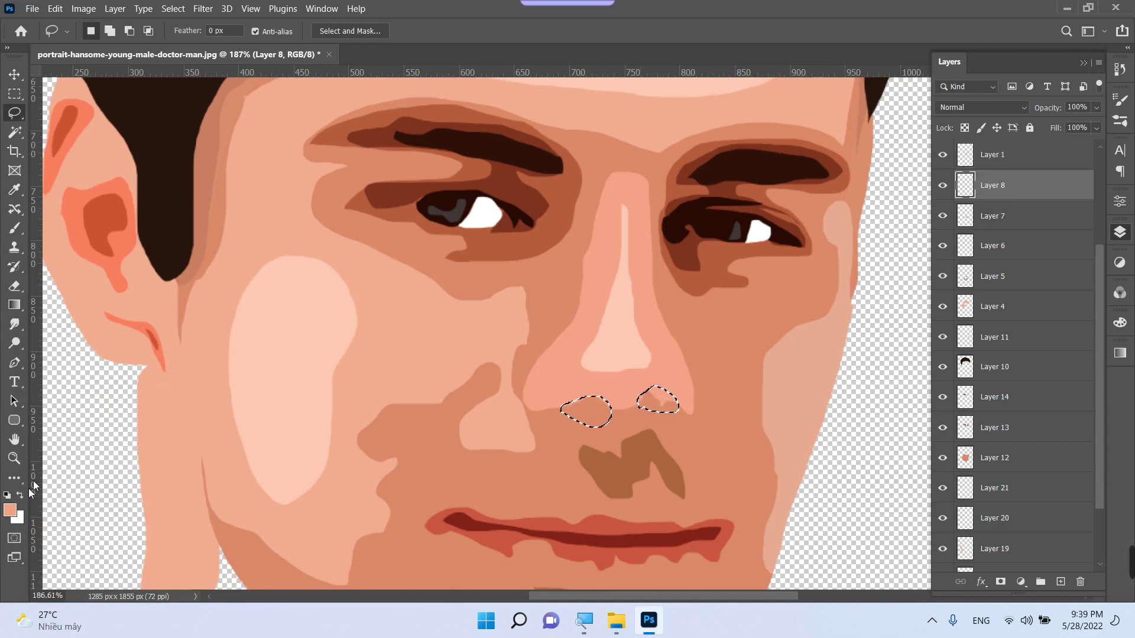
click(10, 510)
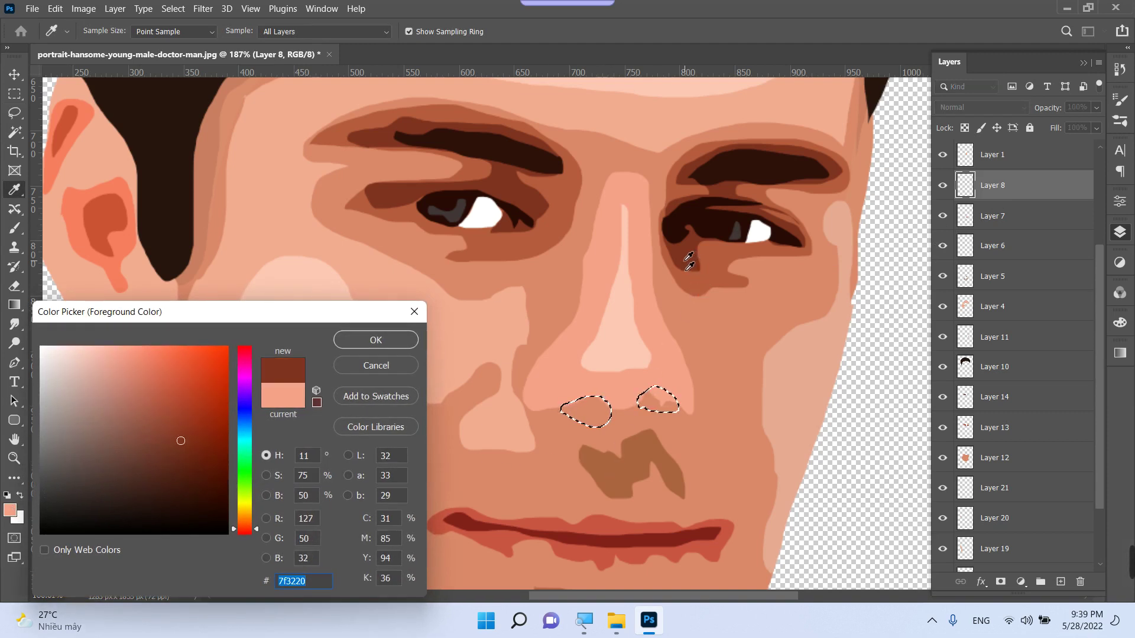
key(Return)
key(alt+BackSpace)
key(ctrl+d)
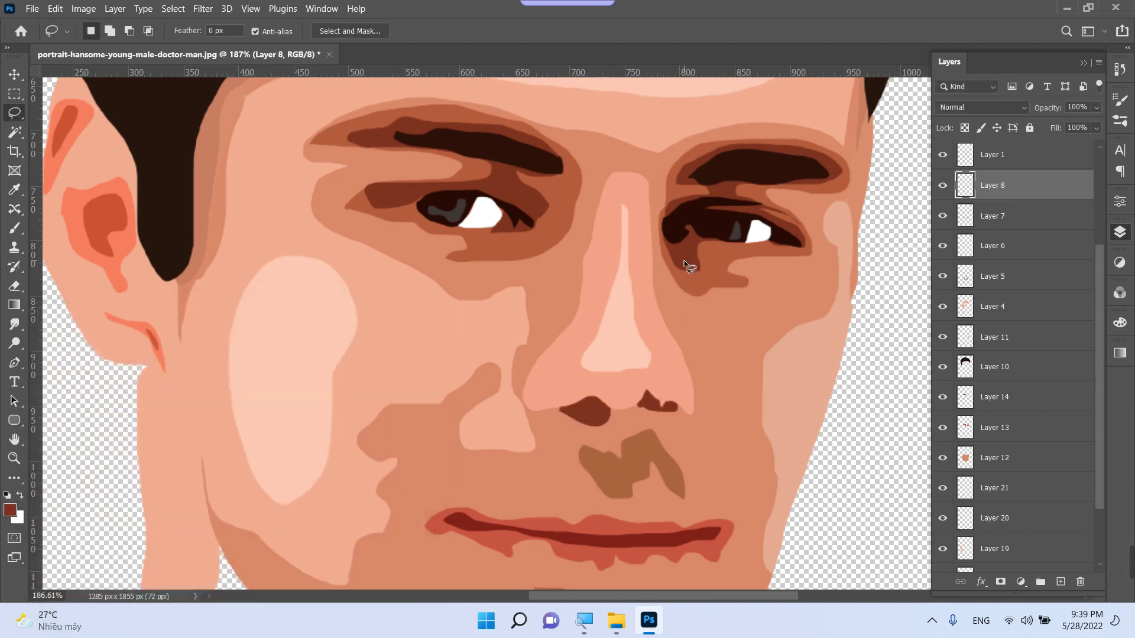
Lasso the shadow along the left-hand side of the nose bridge to the inner eye, and add a narrow shadow along the right-hand side
key(ctrl+0)
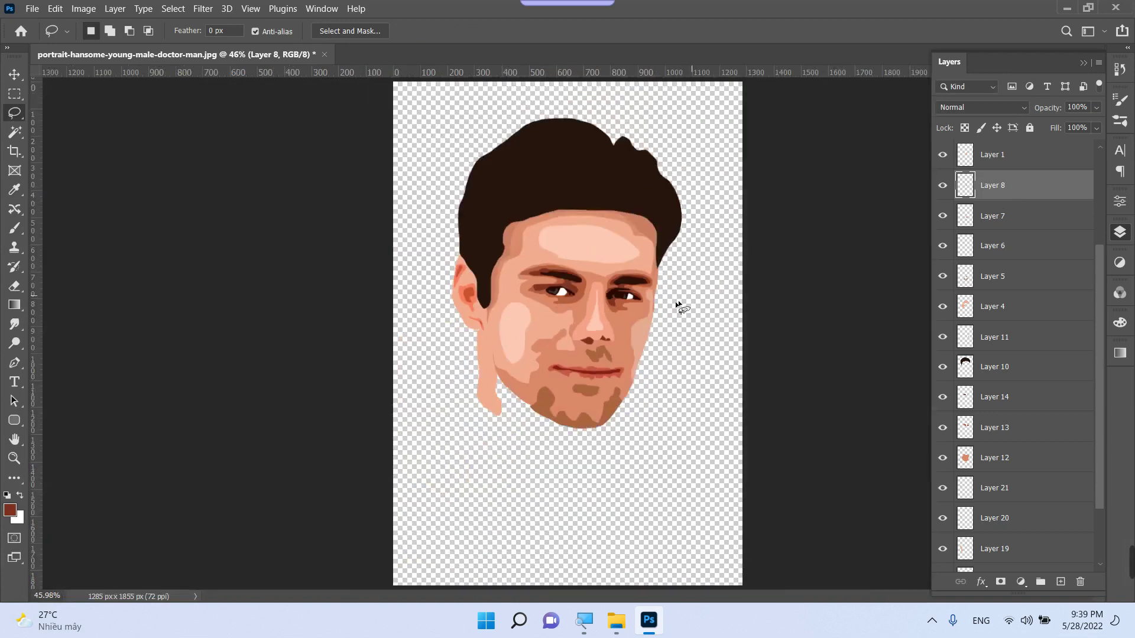
key(z)
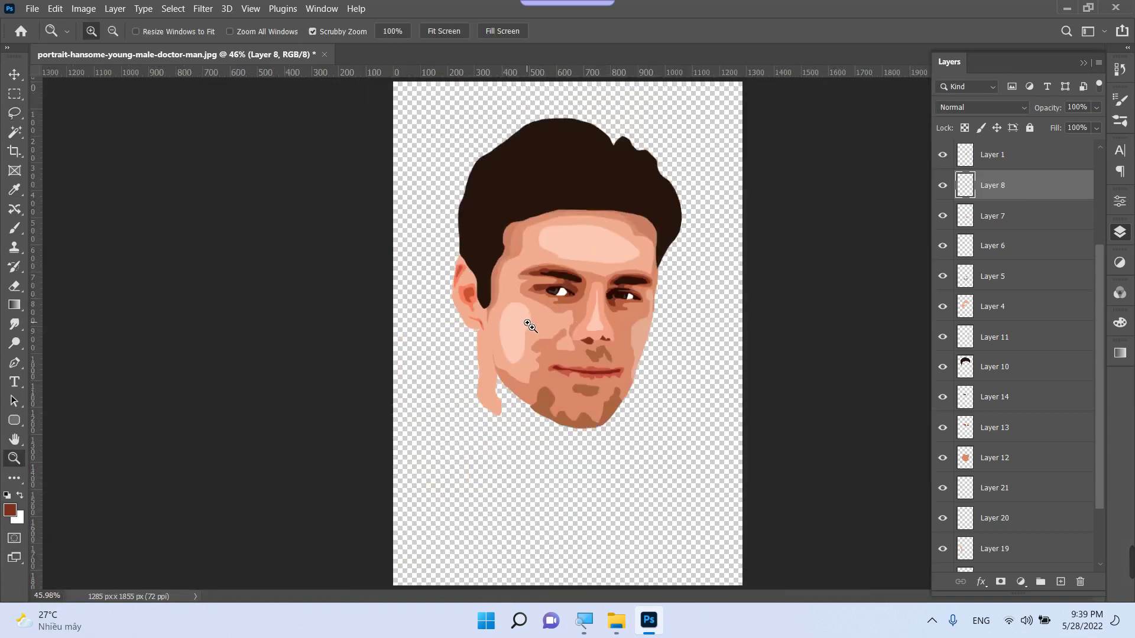
drag(534, 266, 609, 363)
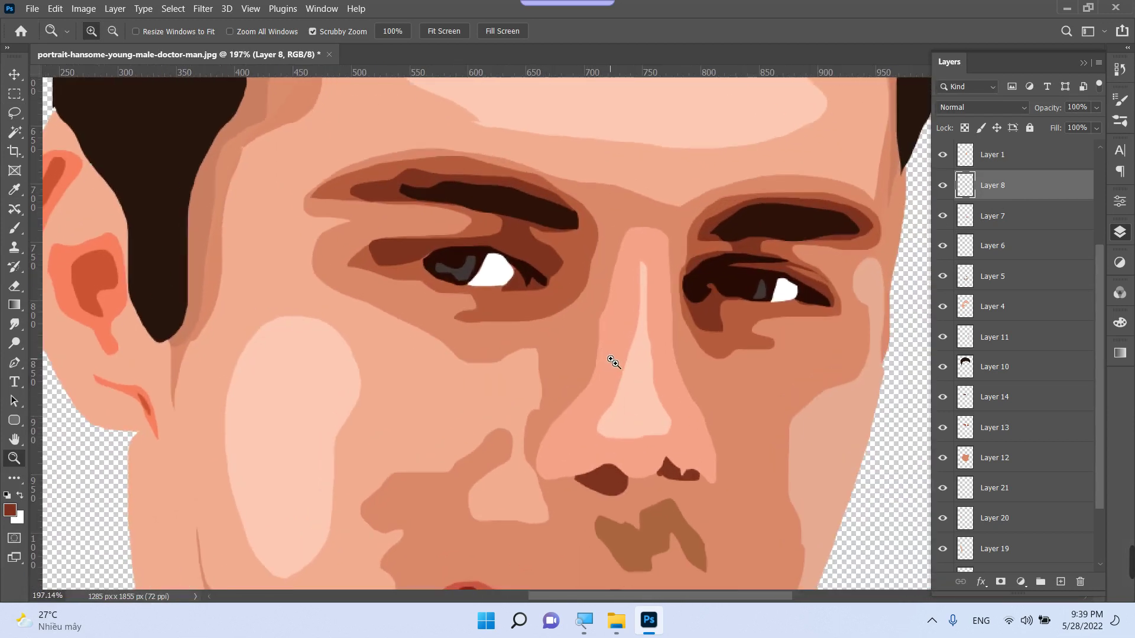
key(l)
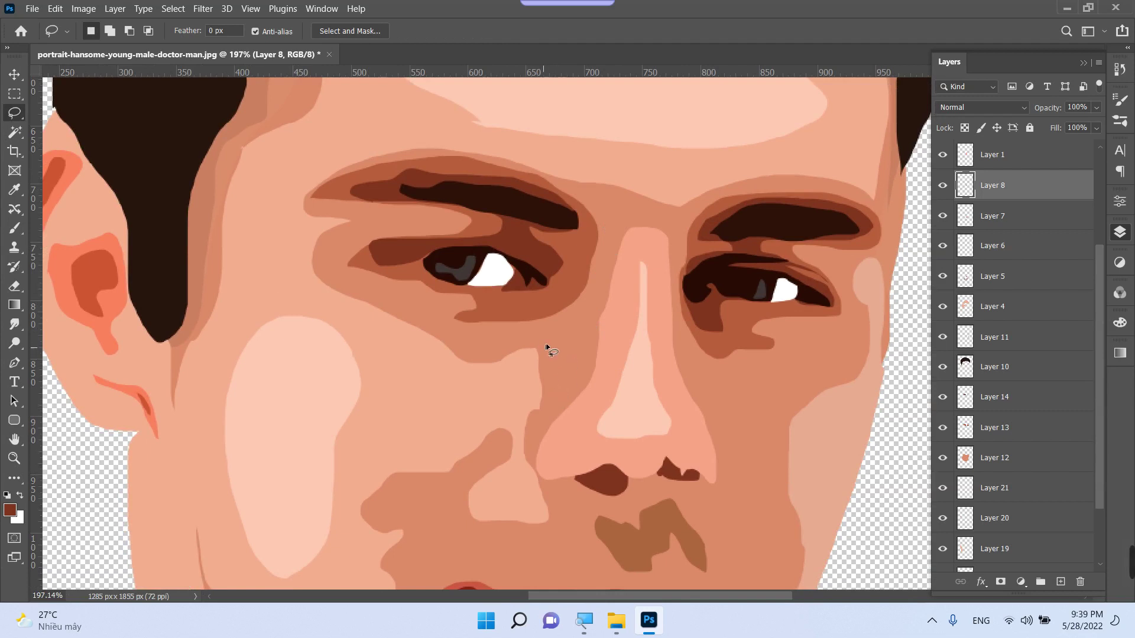
mouse_move(547, 345)
mouse_down()
mouse_move(557, 408)
mouse_move(585, 360)
mouse_up()
drag(551, 343, 549, 342)
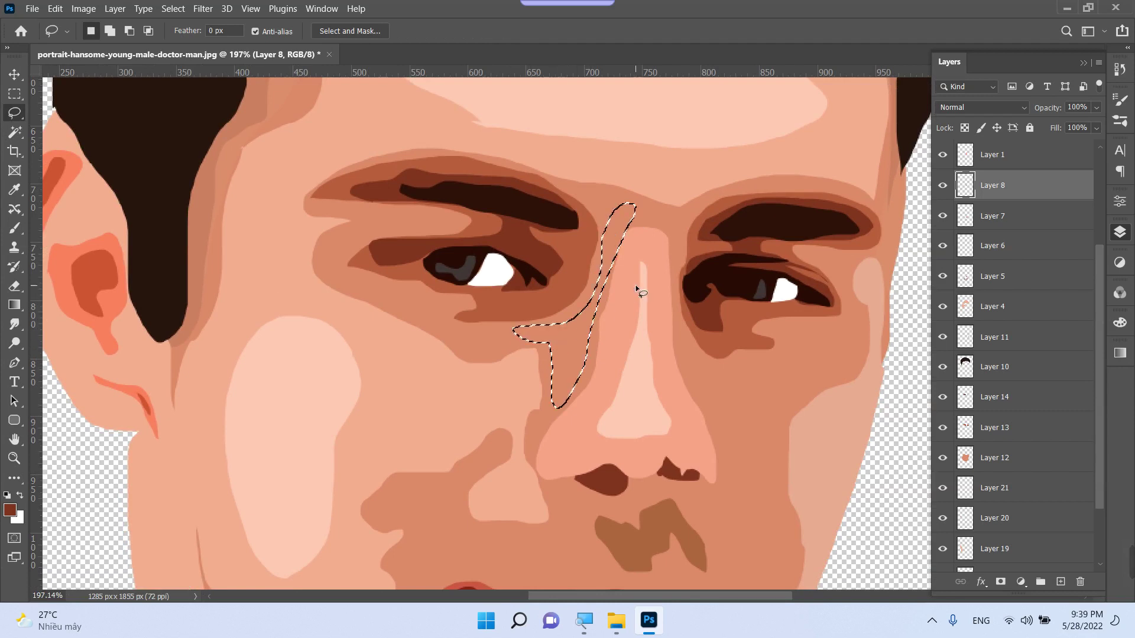
key(shift)
mouse_move(660, 220)
mouse_down()
mouse_move(673, 244)
mouse_move(675, 346)
mouse_move(717, 417)
mouse_up()
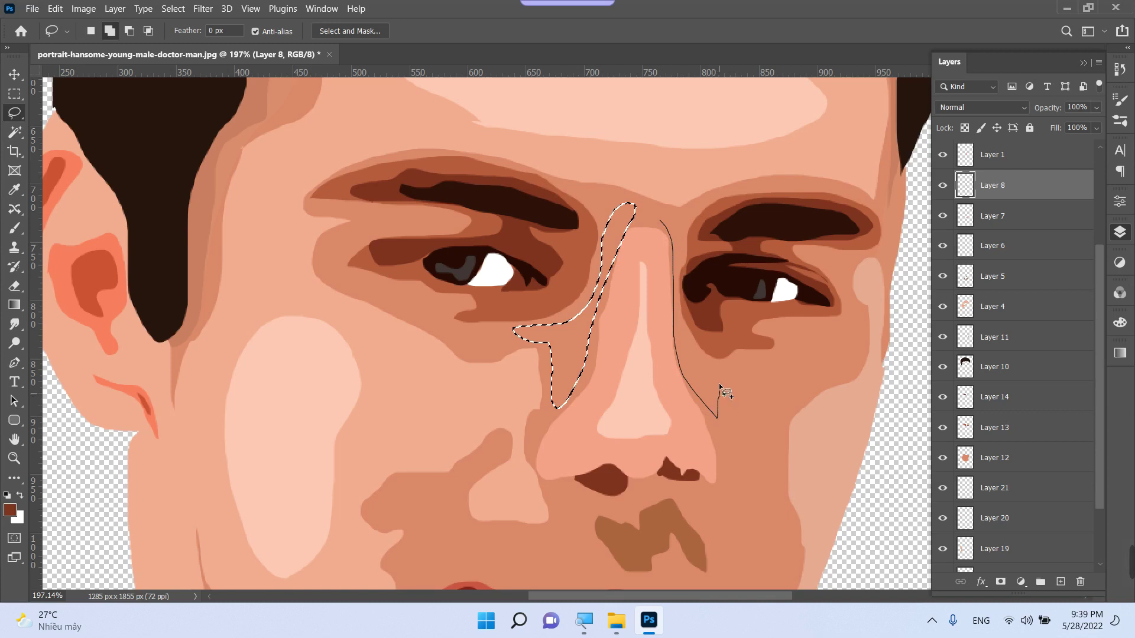
mouse_move(703, 360)
mouse_down()
mouse_move(676, 230)
mouse_move(663, 219)
mouse_up()
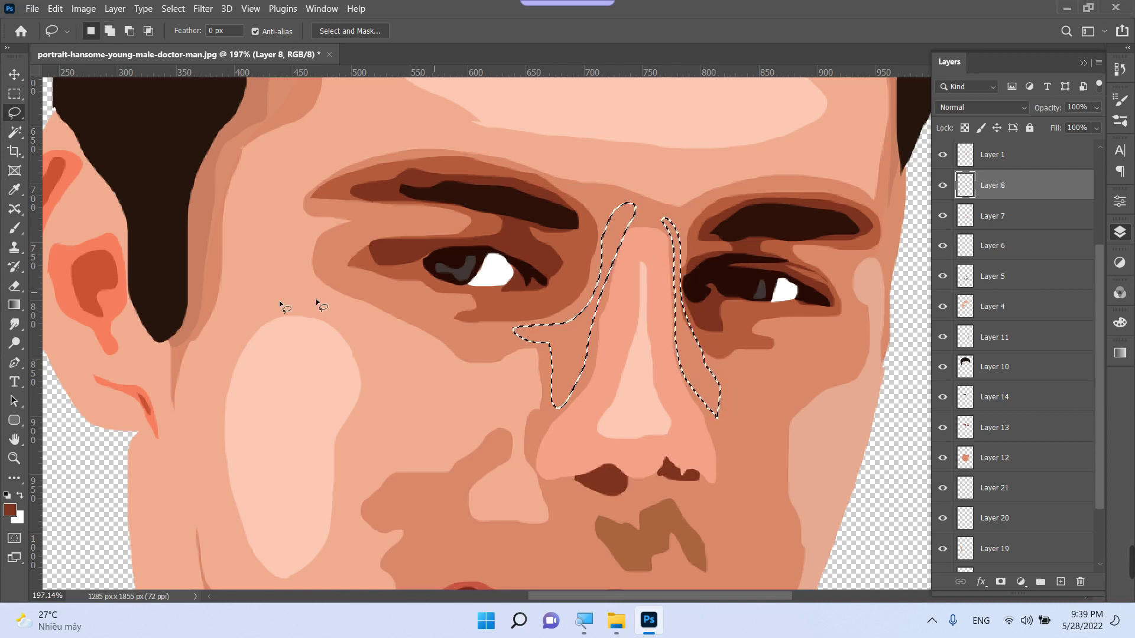
Set the foreground color to c97d61, sampled from the temple shadow beside the sideburn
click(10, 509)
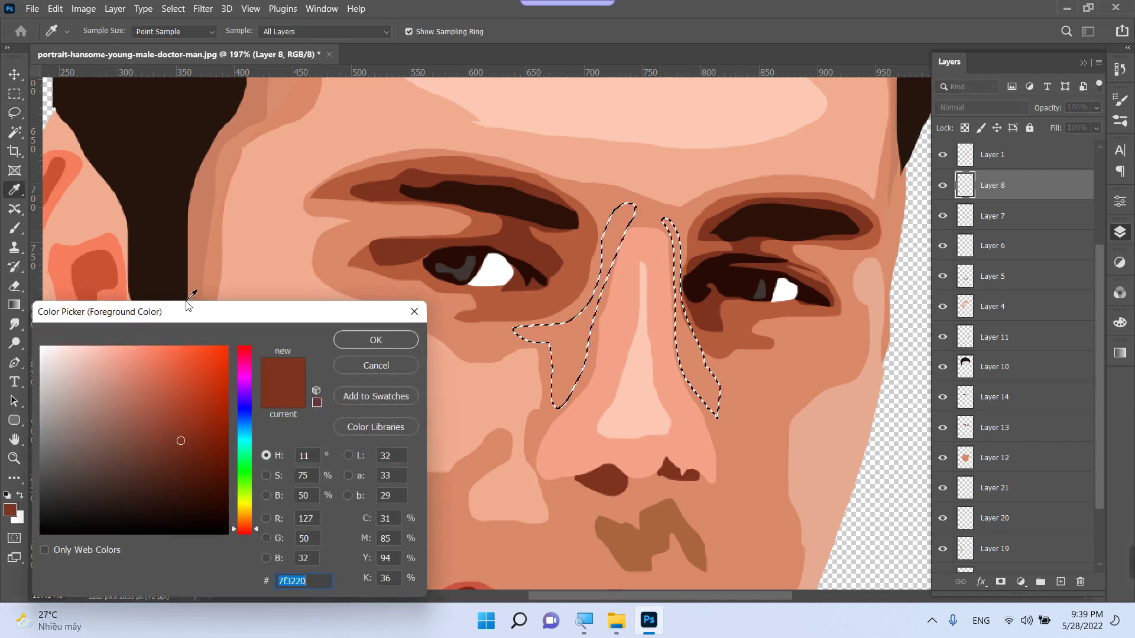
click(200, 224)
key(Return)
key(l)
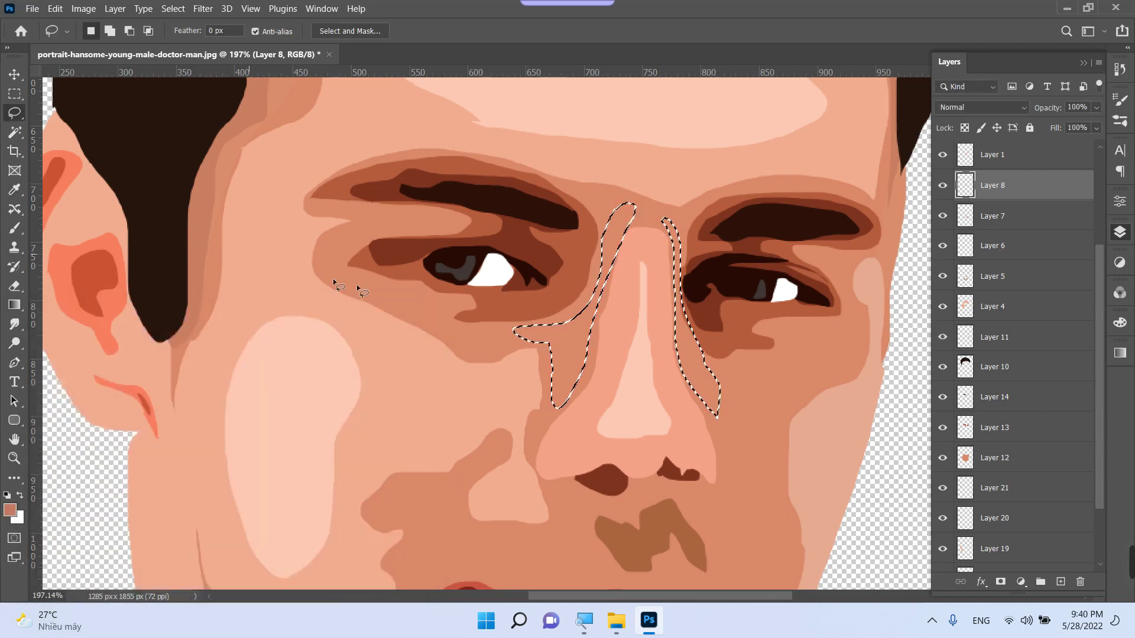
Add a new layer above Layer 12, fill the selected nose-side shadows with the foreground color, and clear the selection
key(v)
click(605, 192)
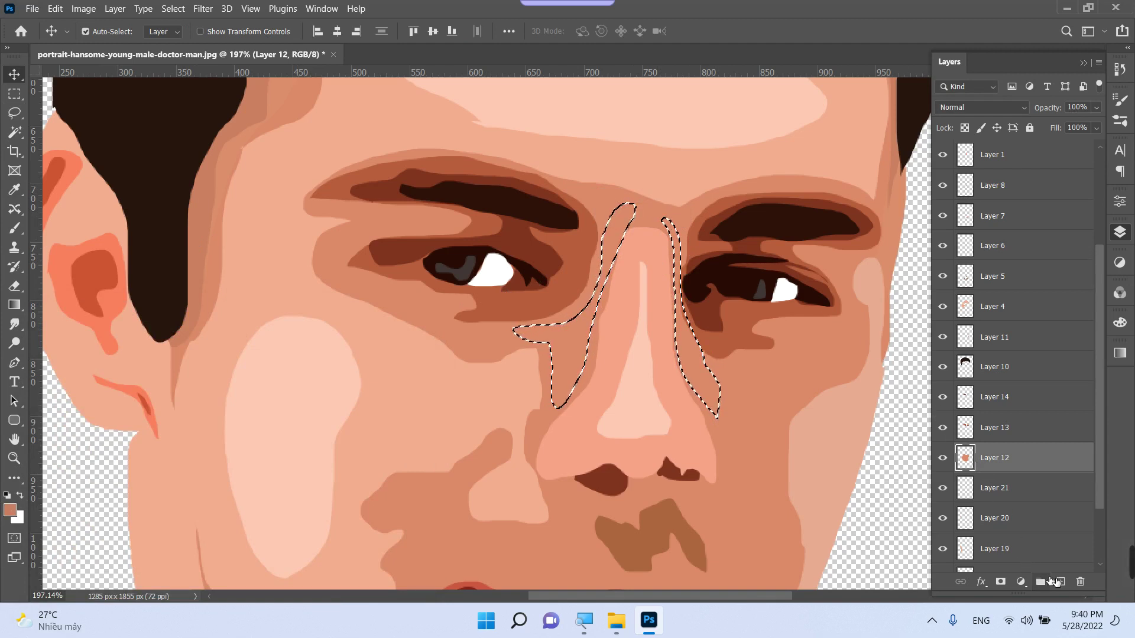
click(1060, 582)
key(alt+BackSpace)
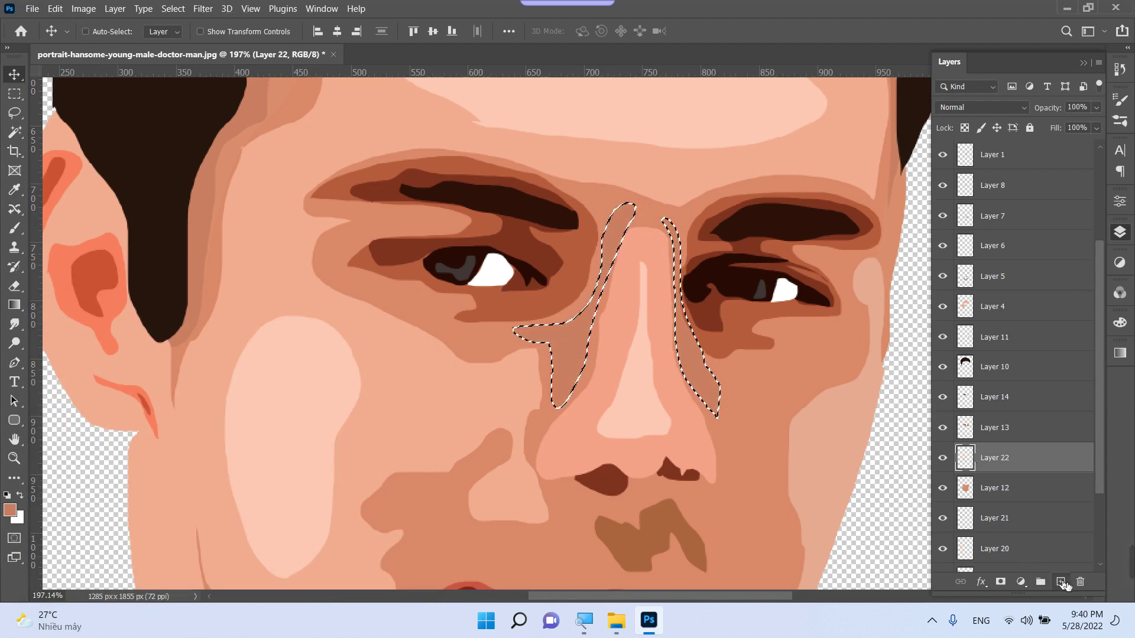
key(ctrl+d)
Lasso a narrow slanted oval inside the pale forehead highlight and make that highlight's layer, Layer 9, active
key(ctrl+0)
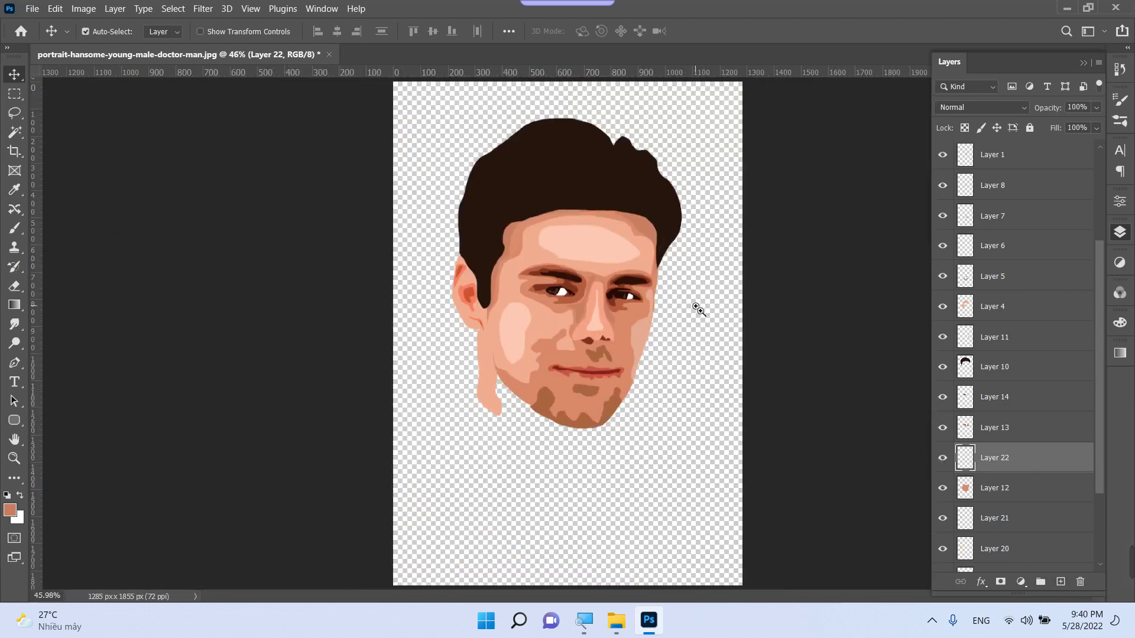
key(z)
drag(519, 211, 572, 260)
drag(671, 291, 666, 264)
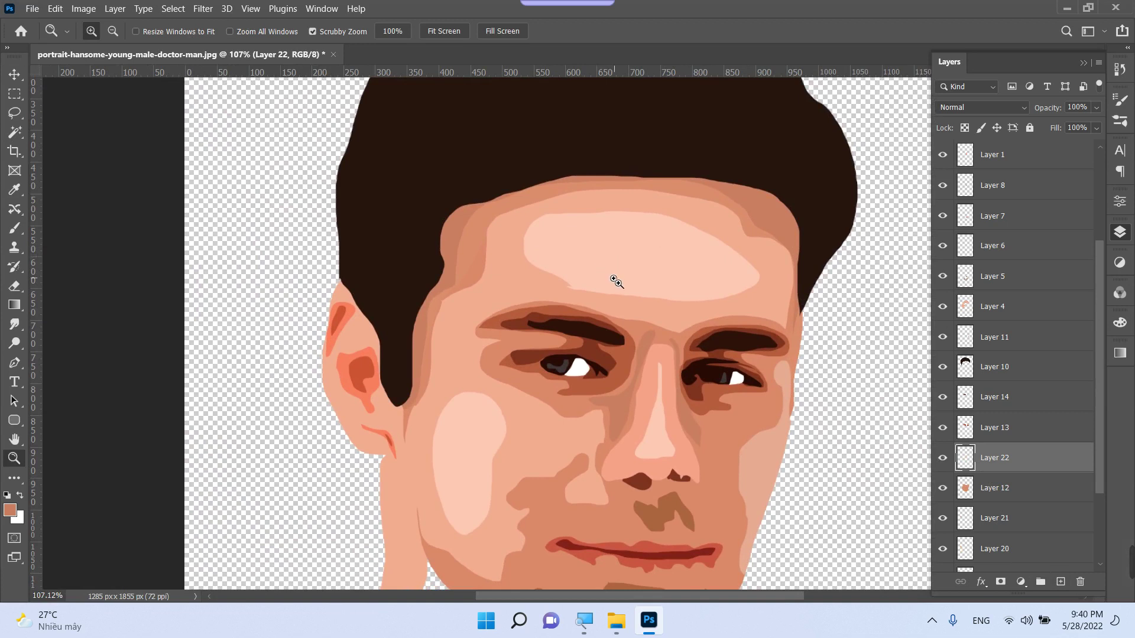
key(l)
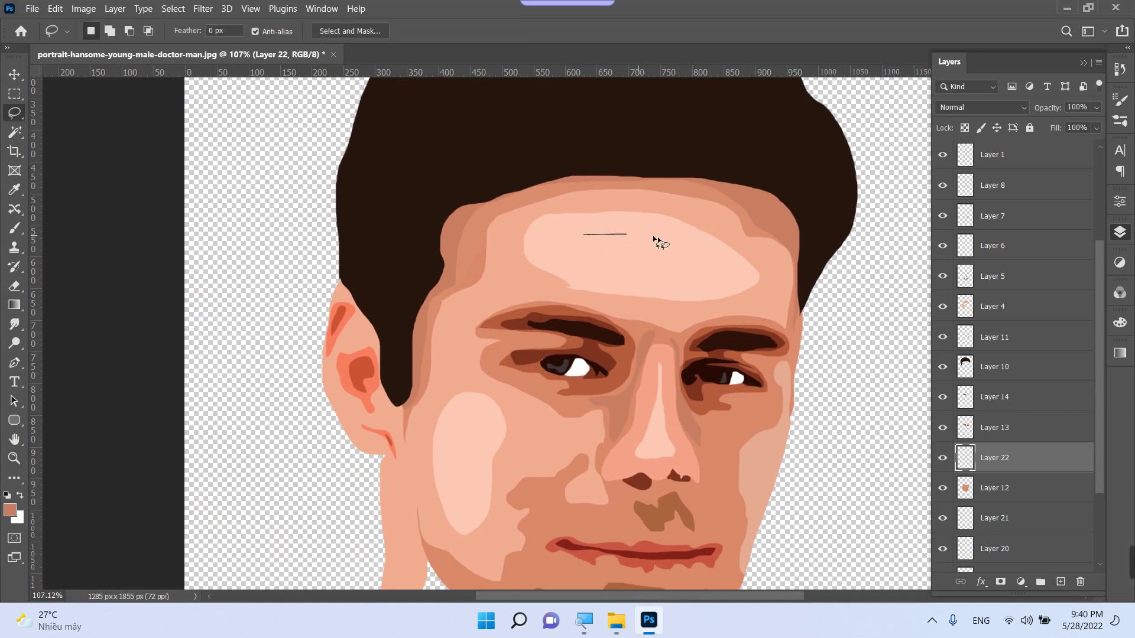
drag(572, 249, 567, 240)
key(v)
right_click(536, 241)
click(559, 245)
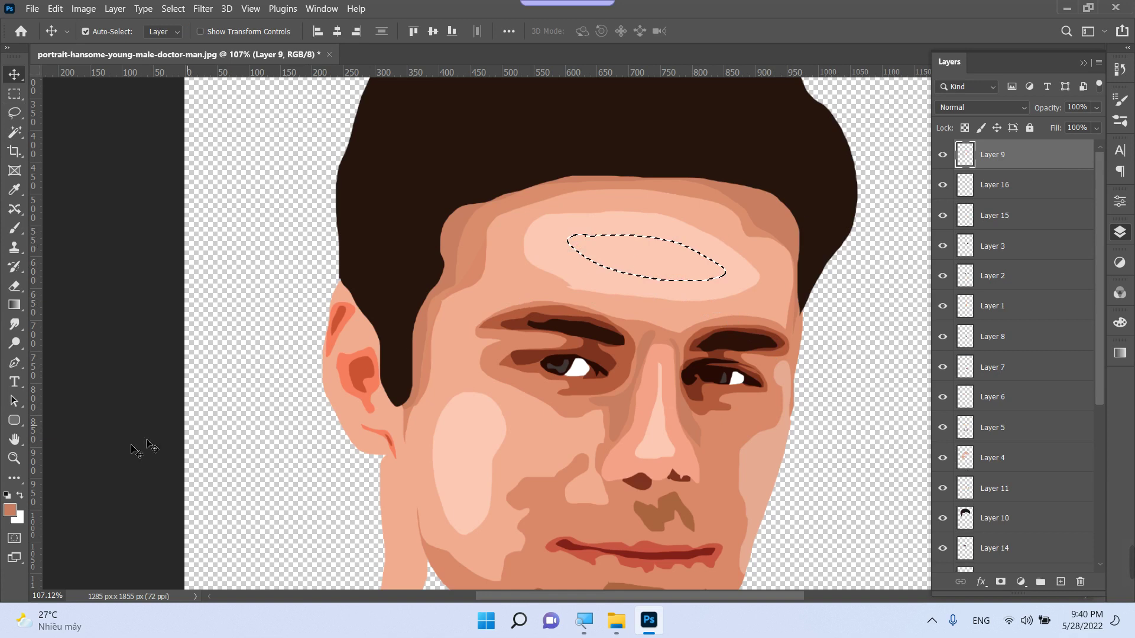
Add a new layer above Layer 9 and try filling the forehead oval with a muted peach color, undoing the fill
click(10, 510)
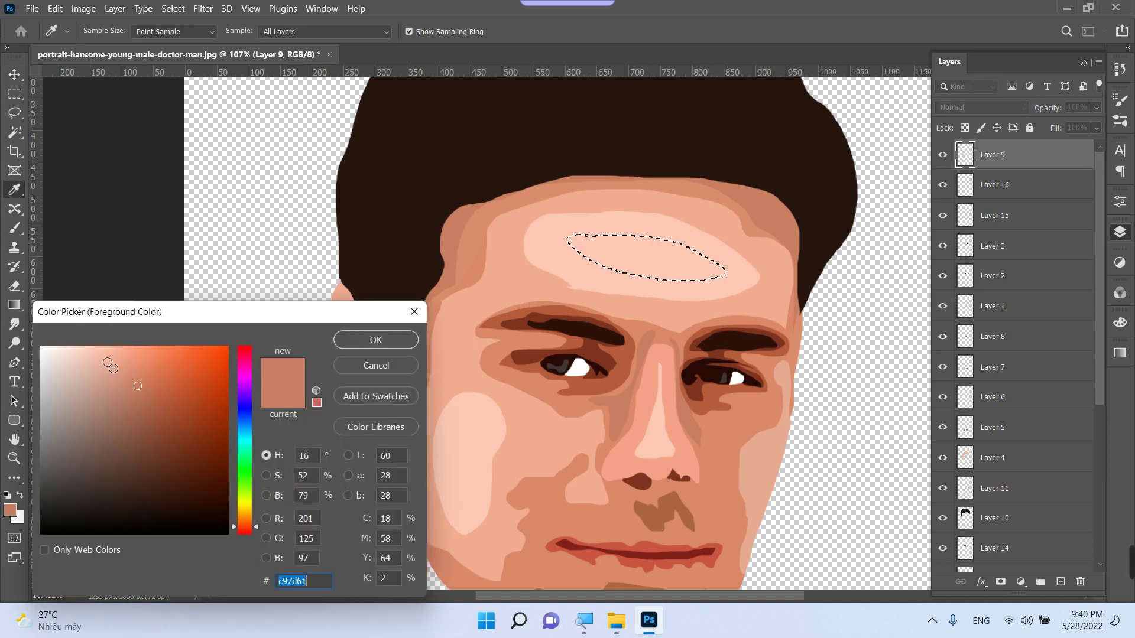
click(104, 367)
key(Return)
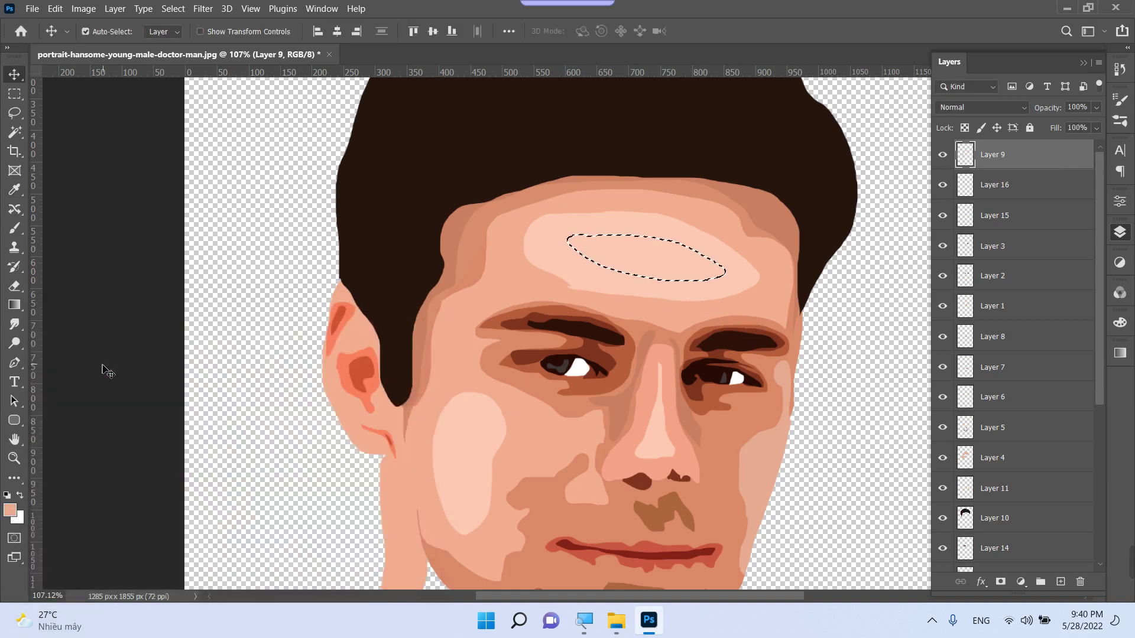
click(1060, 582)
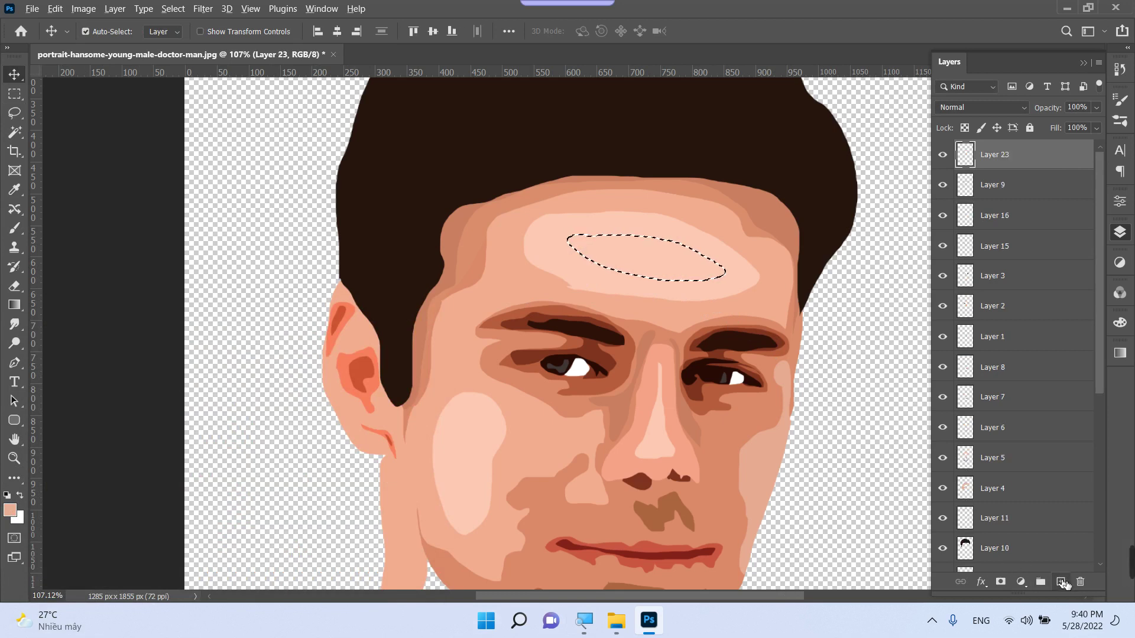
key(alt+BackSpace)
key(ctrl+z)
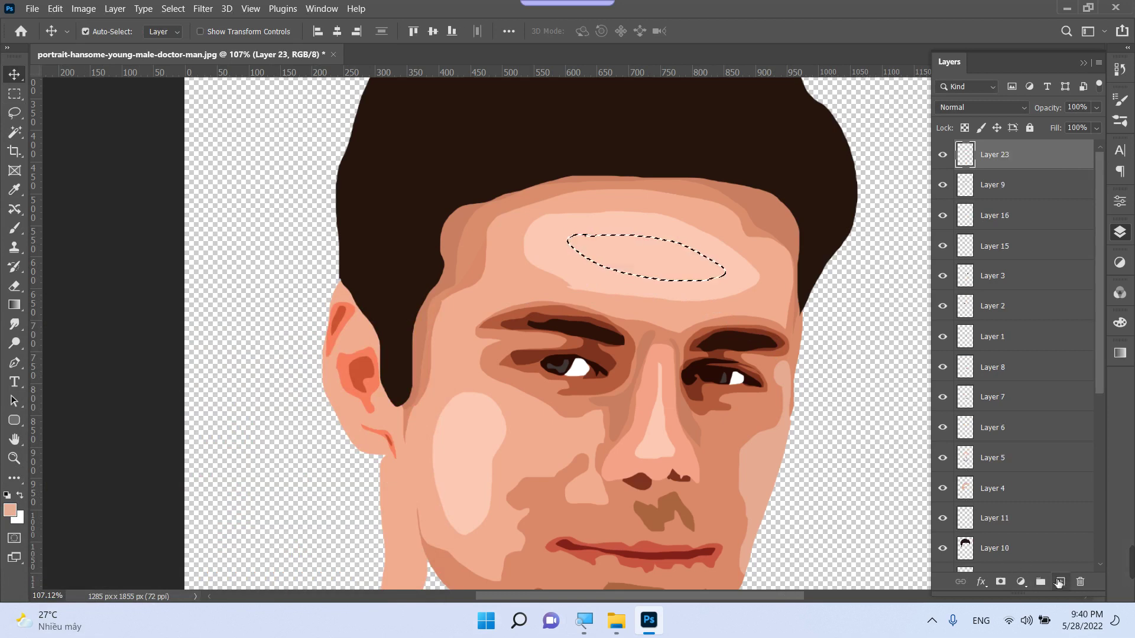
Fill the forehead oval on Layer 23 with pale pink fbdfd5, clear the selection, and lower the layer's opacity to 60%
click(10, 511)
click(598, 279)
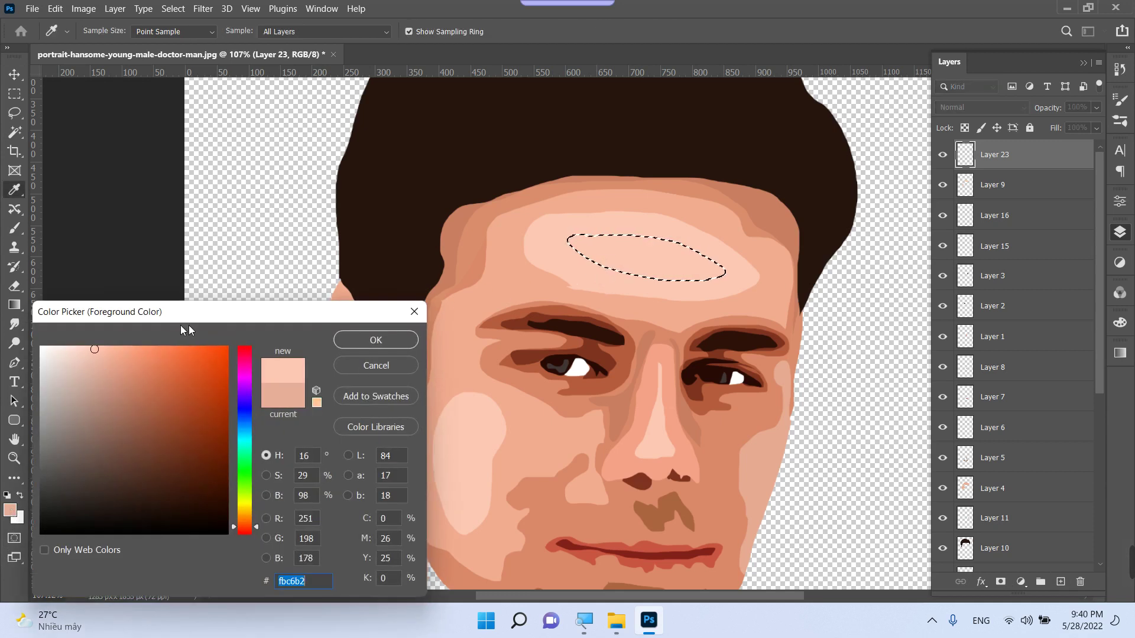
click(72, 352)
key(Return)
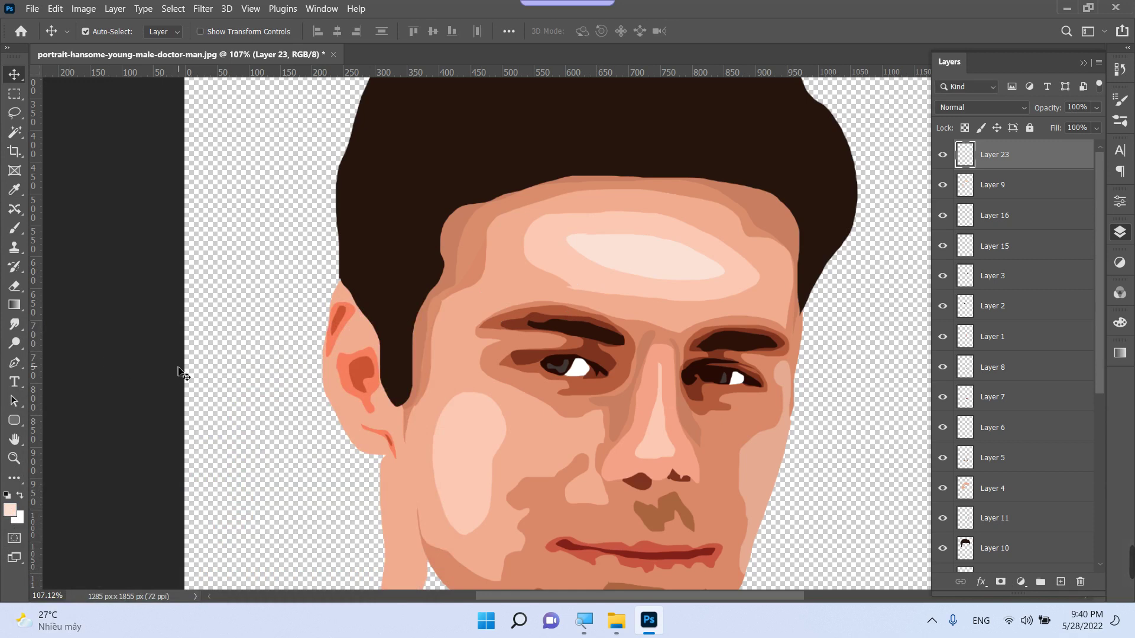
key(ctrl+minus)
key(ctrl+minus)
key(ctrl+minus)
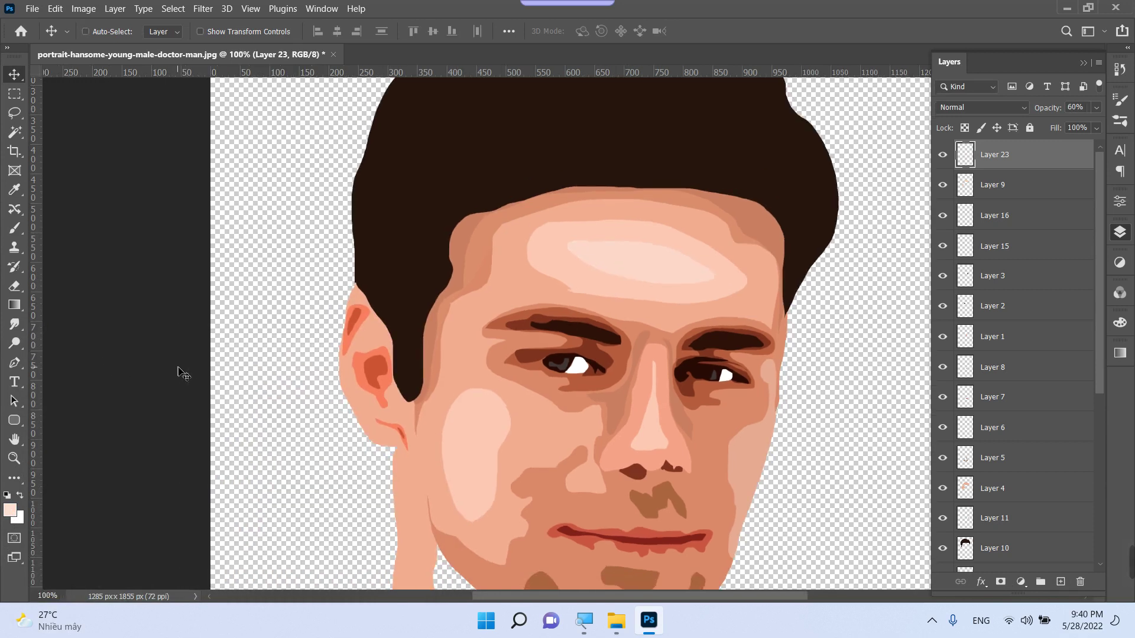
Make the original photo on the Background layer visible beneath the traced layers
scroll(589, 436, down, 4)
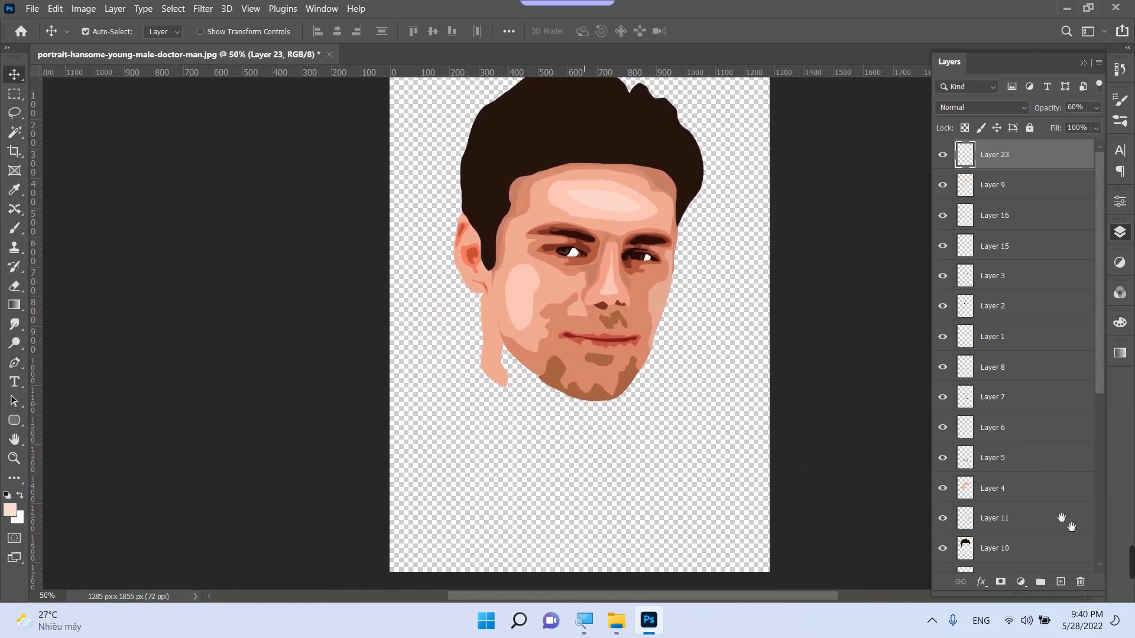
scroll(1063, 525, down, 8)
click(942, 557)
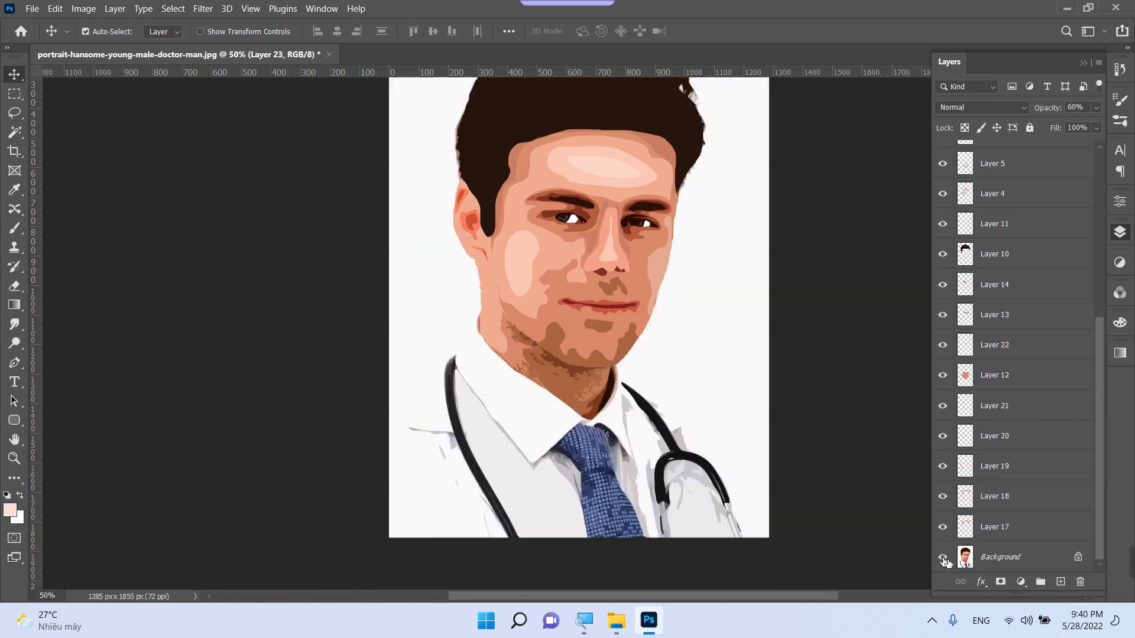
Lasso the shadowed neck area between the jawline and the shirt collar, up to the dark inner edge of the collar
key(z)
drag(470, 286, 511, 304)
key(v)
scroll(507, 300, down, 3)
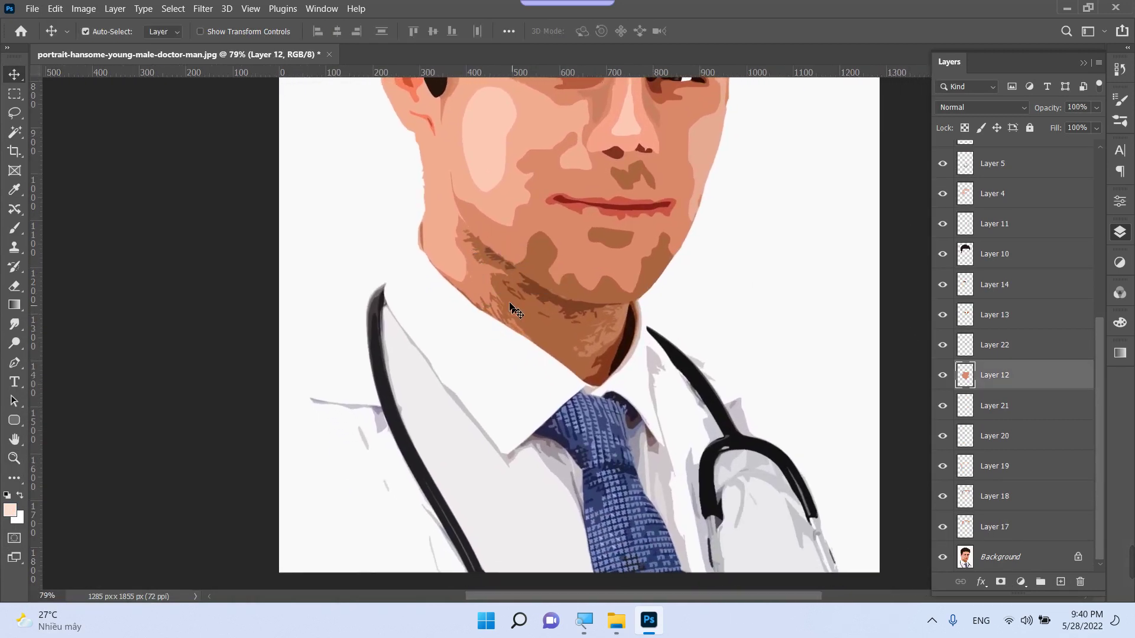
key(z)
mouse_move(418, 213)
mouse_down()
mouse_move(453, 249)
mouse_move(413, 218)
mouse_up()
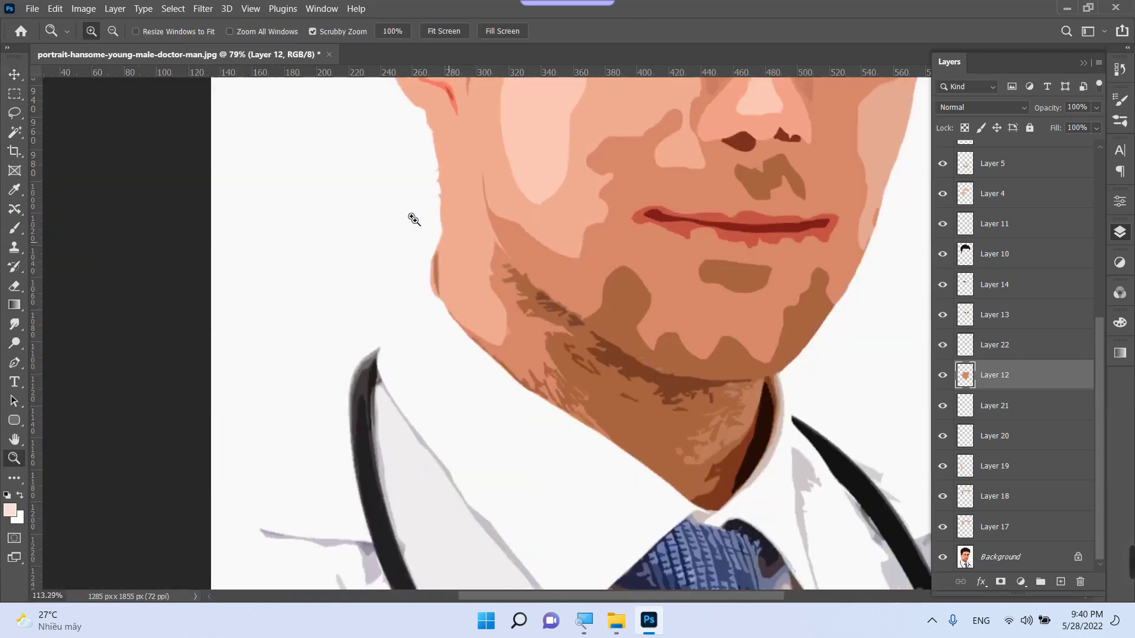
key(v)
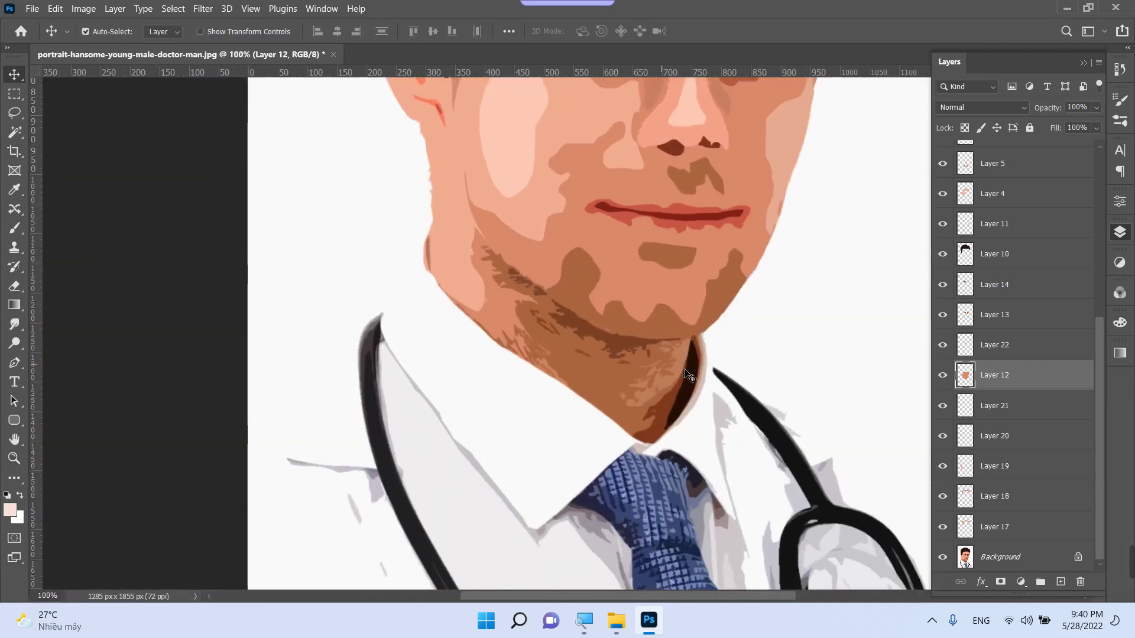
key(l)
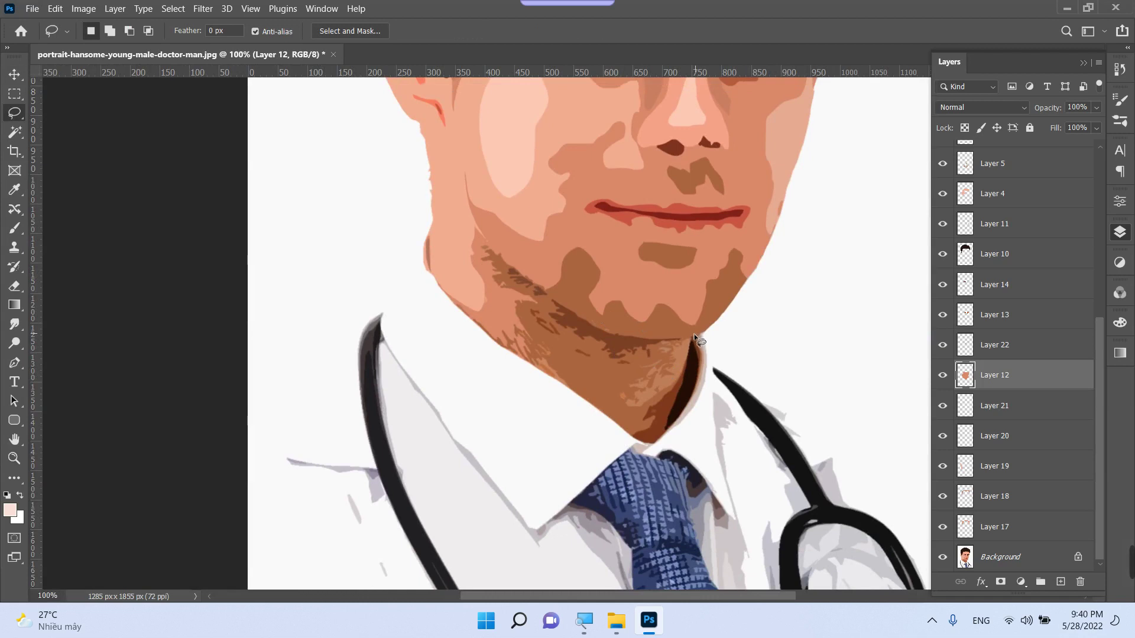
mouse_move(694, 335)
mouse_down()
mouse_move(676, 402)
mouse_move(654, 432)
mouse_move(634, 435)
mouse_move(466, 318)
mouse_up()
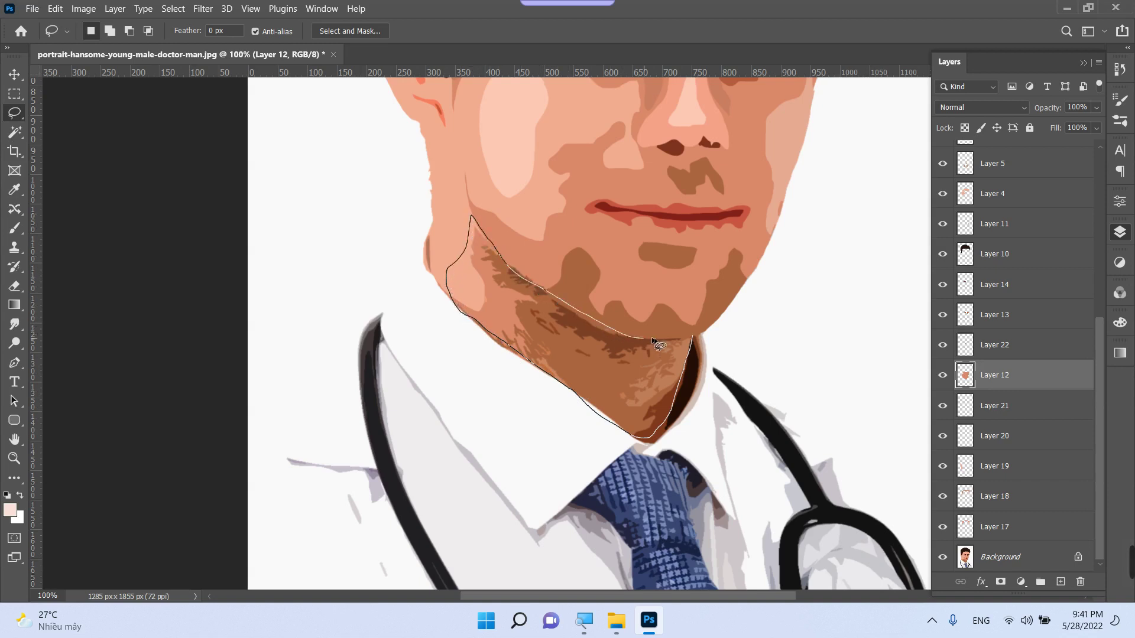
drag(694, 339, 694, 341)
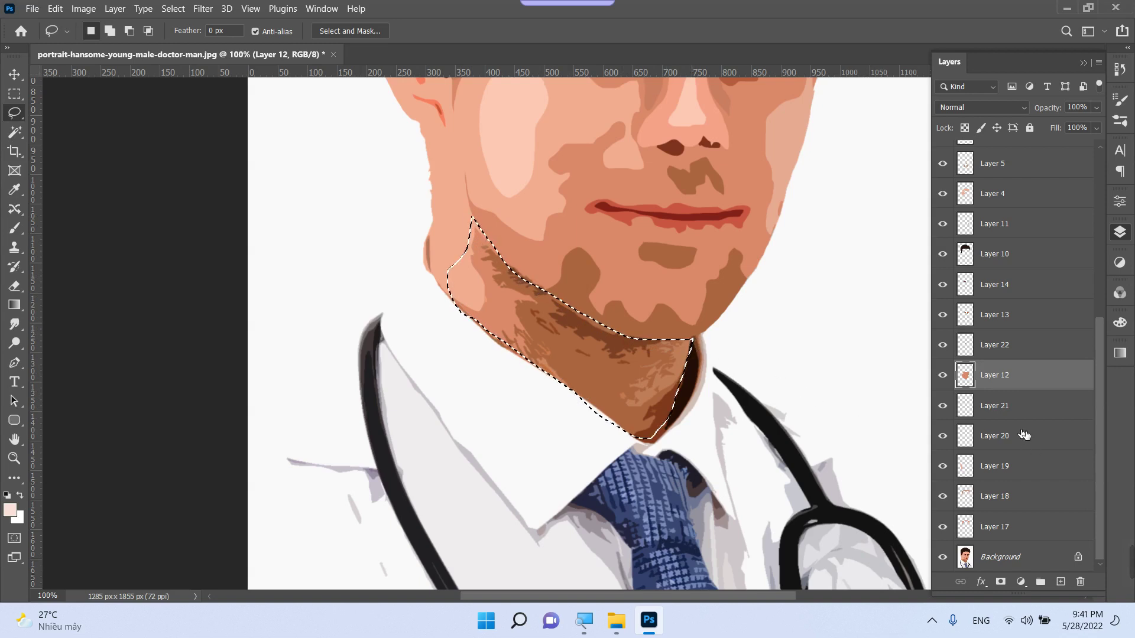
Add a new layer above Background, fill the selected neck area with brown ab6440 sampled from the neck, and clear the selection
click(1009, 559)
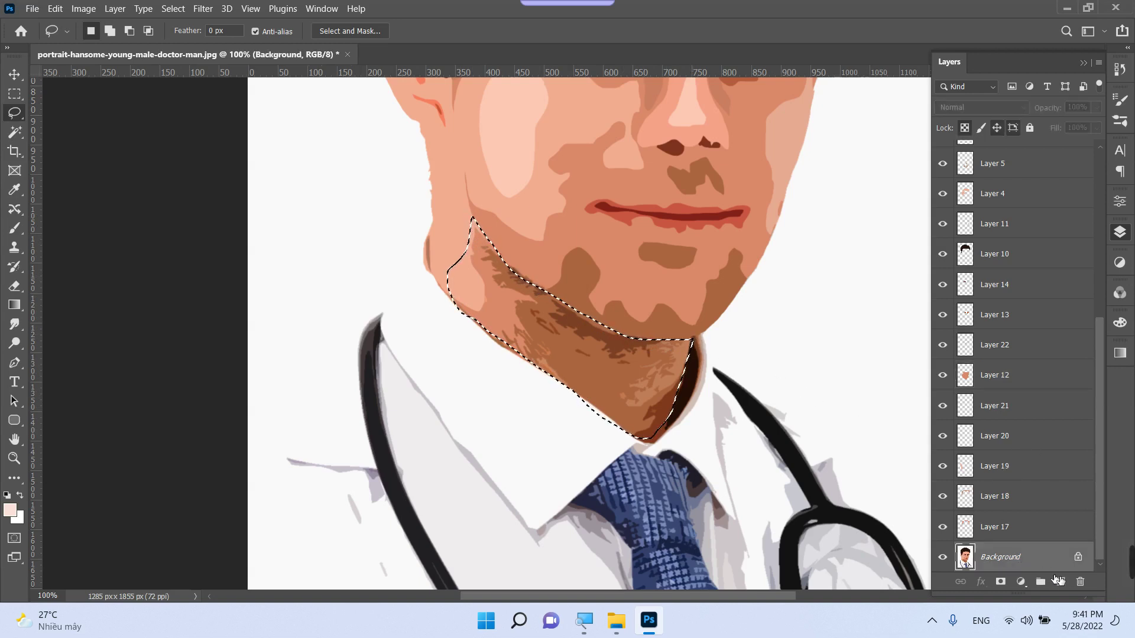
click(1060, 582)
key(F12)
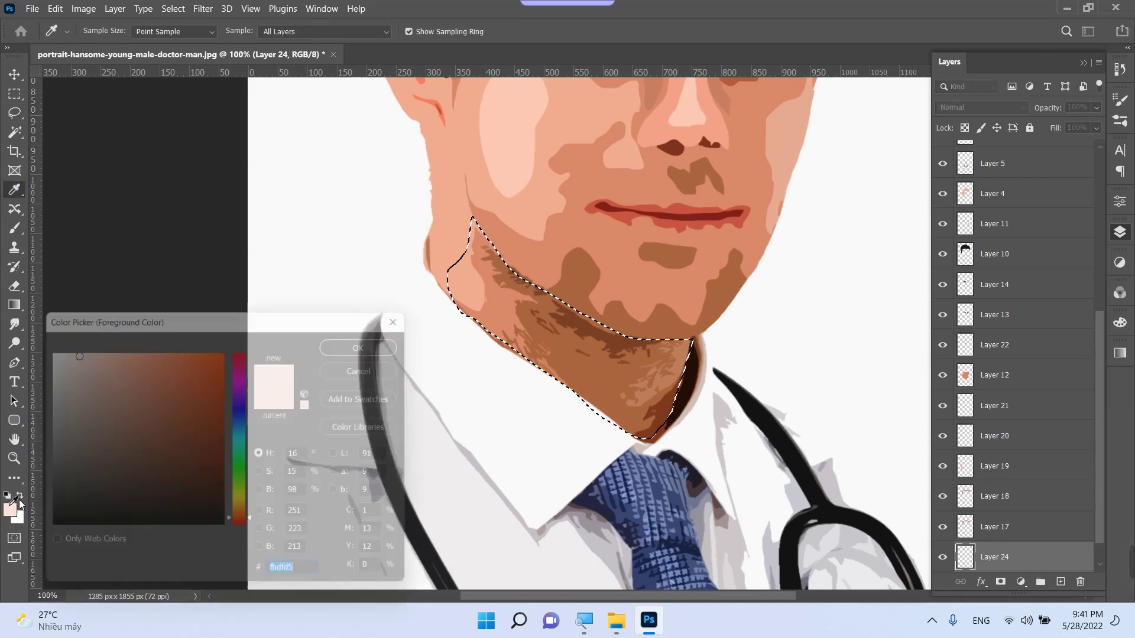
click(582, 377)
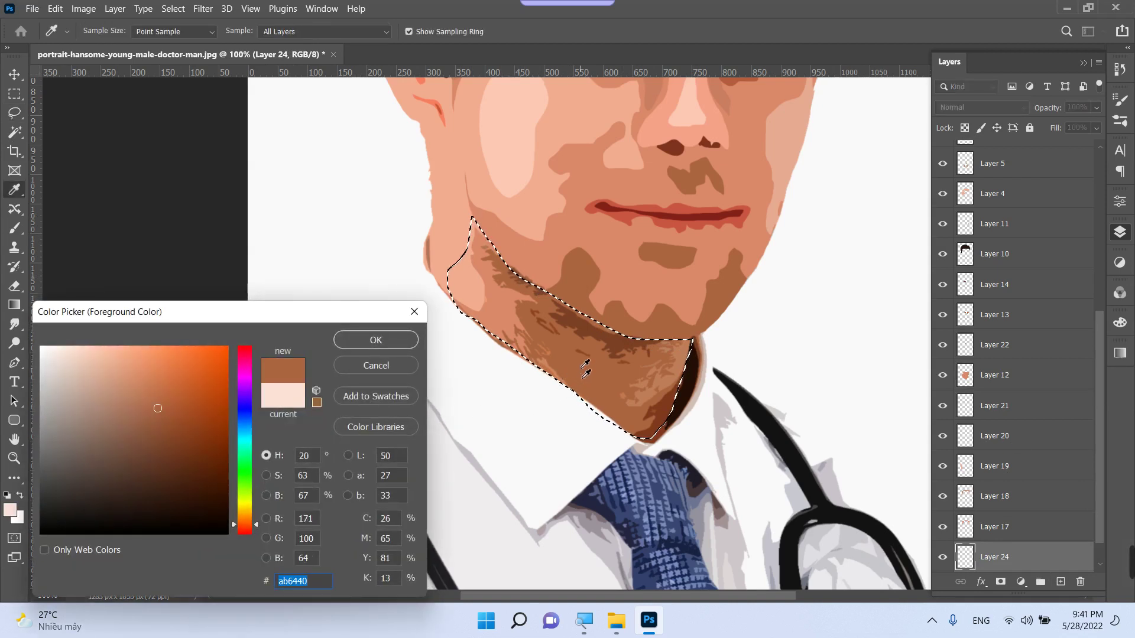
key(Return)
key(alt+BackSpace)
key(ctrl+d)
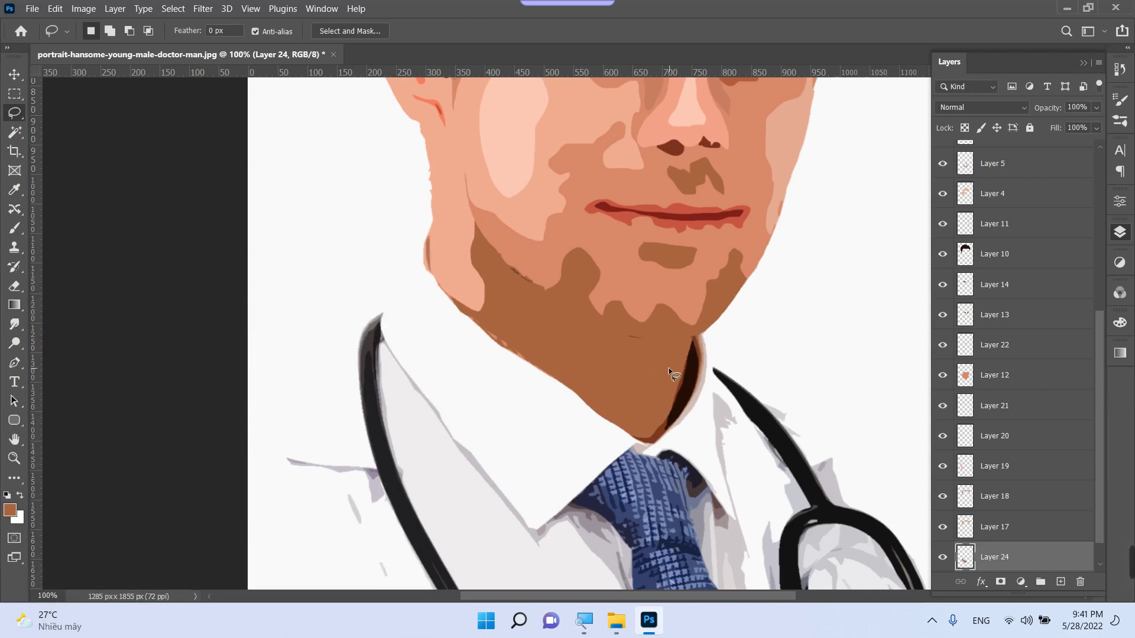
Darken the neck fill on Layer 24 with Levels by reducing the midtone input to about 0.7
scroll(992, 520, down, 1)
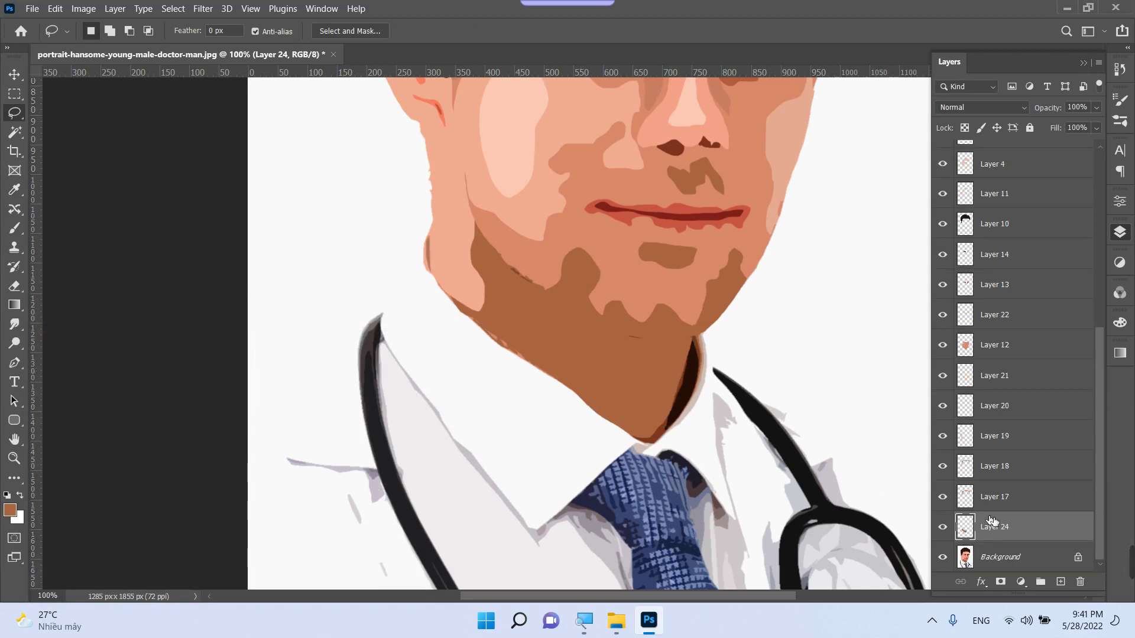
key(ctrl+l)
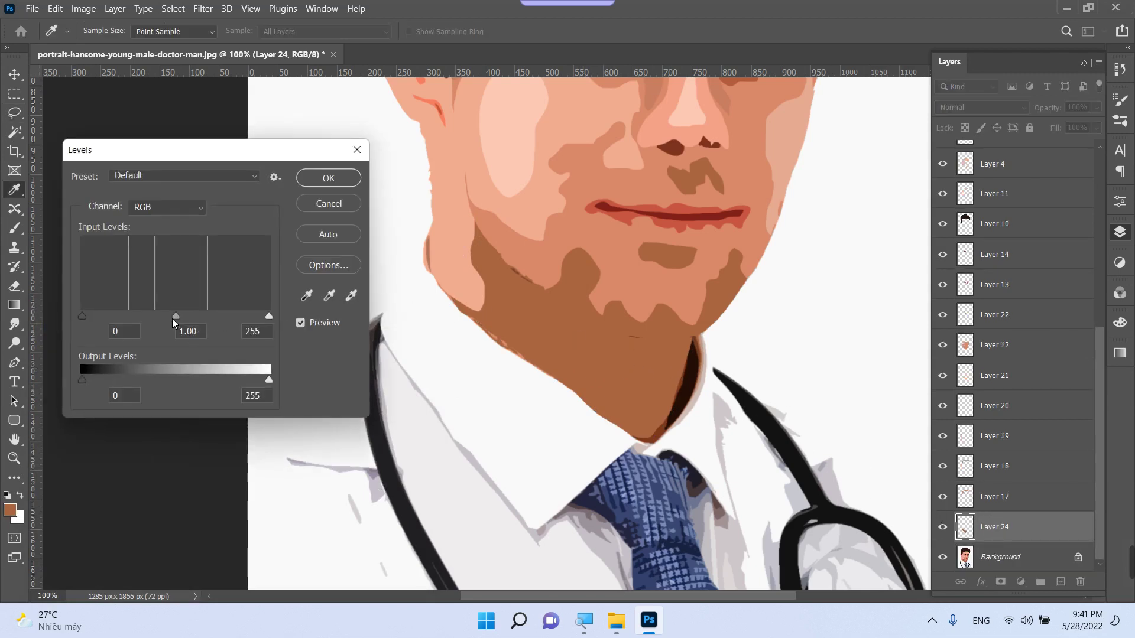
drag(175, 316, 196, 321)
key(Return)
key(l)
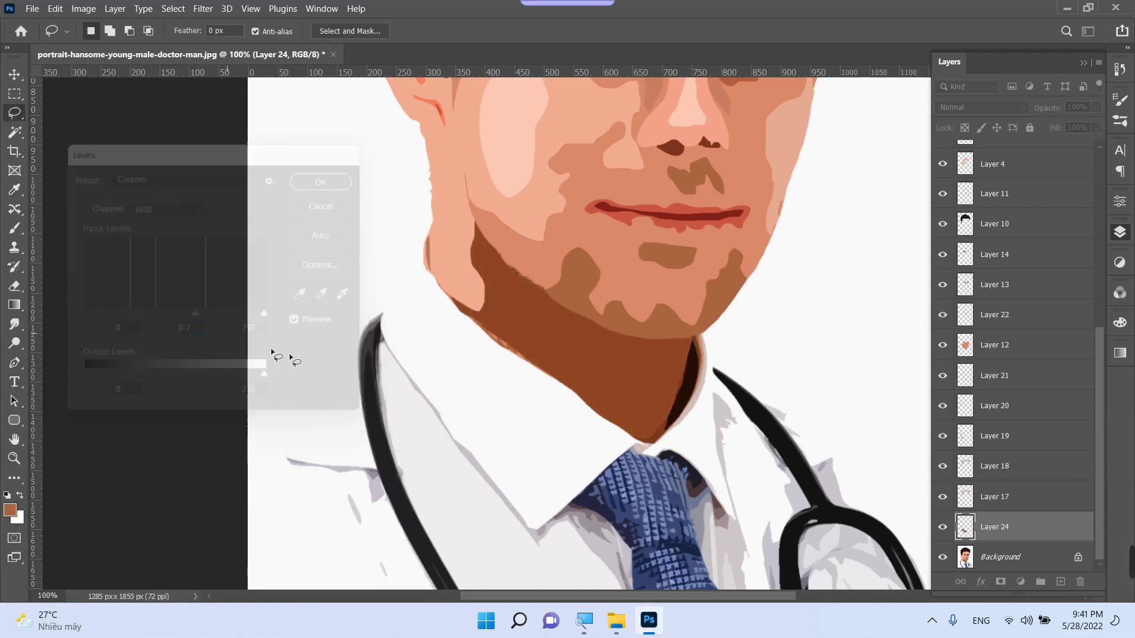
Hide Layer 24 to lasso the dark shadow under the jaw and its hooked branch beside the collar, and show the layer again
key(z)
drag(576, 321, 592, 350)
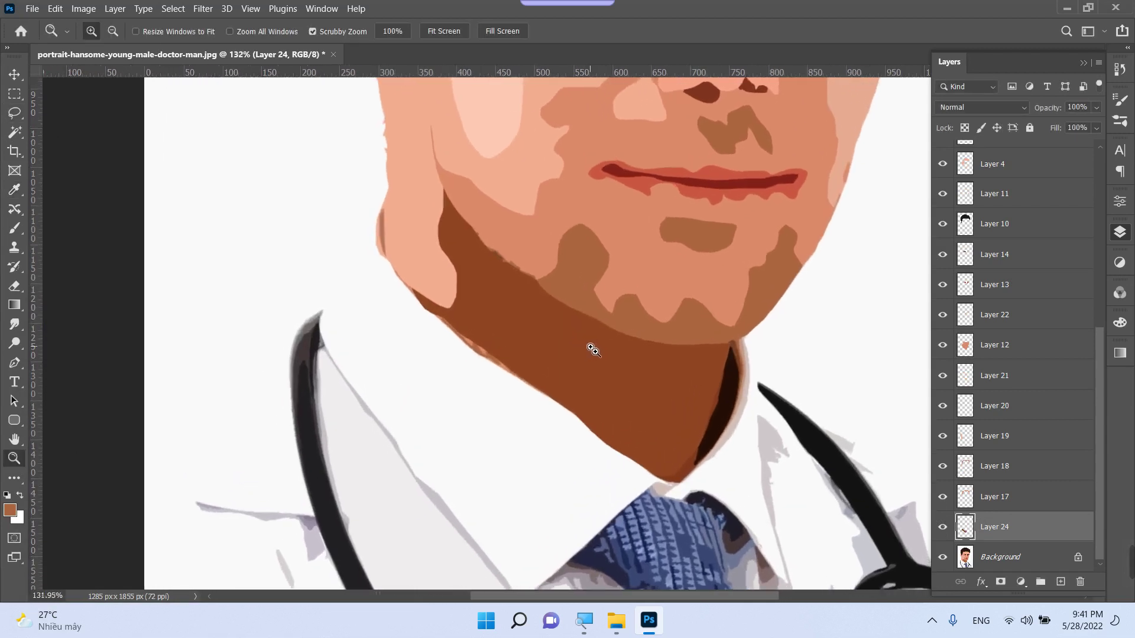
click(943, 528)
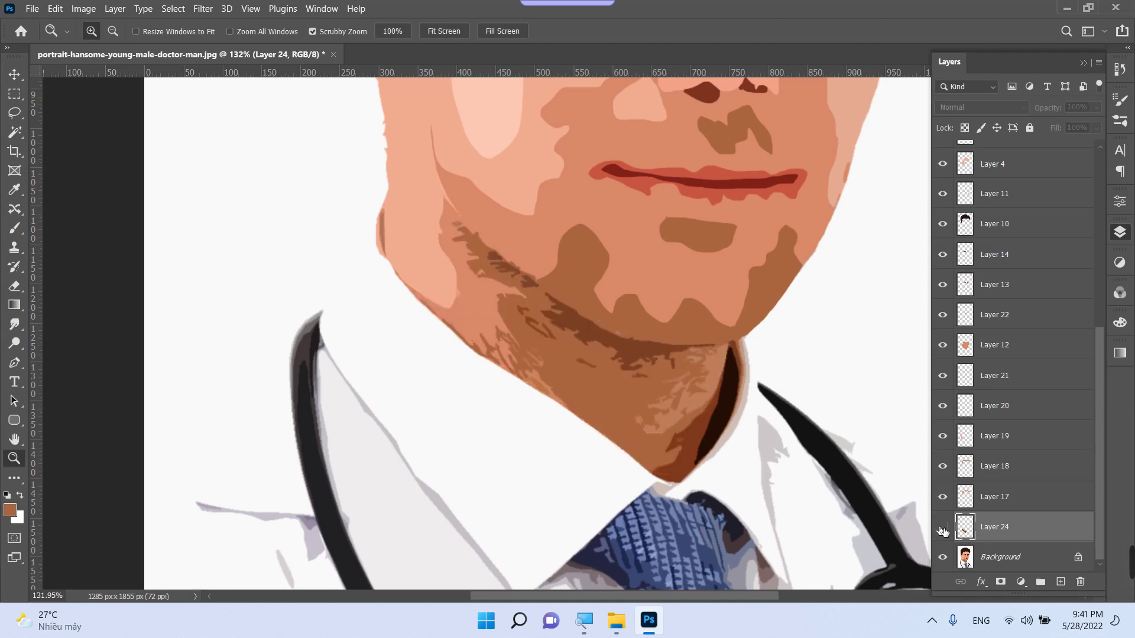
key(l)
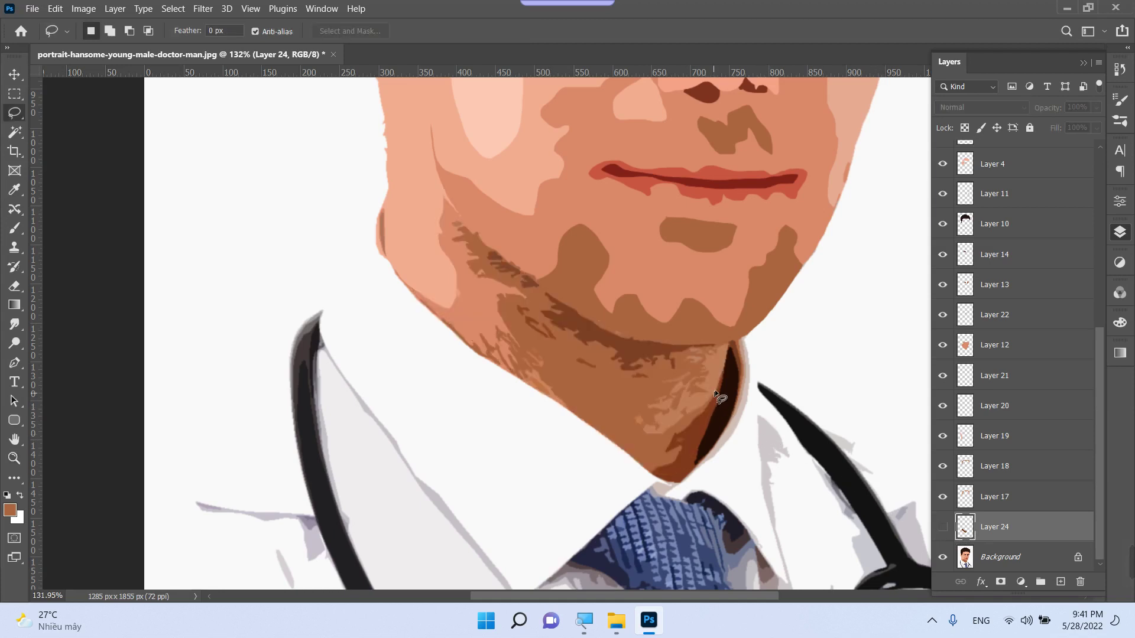
drag(727, 349, 712, 391)
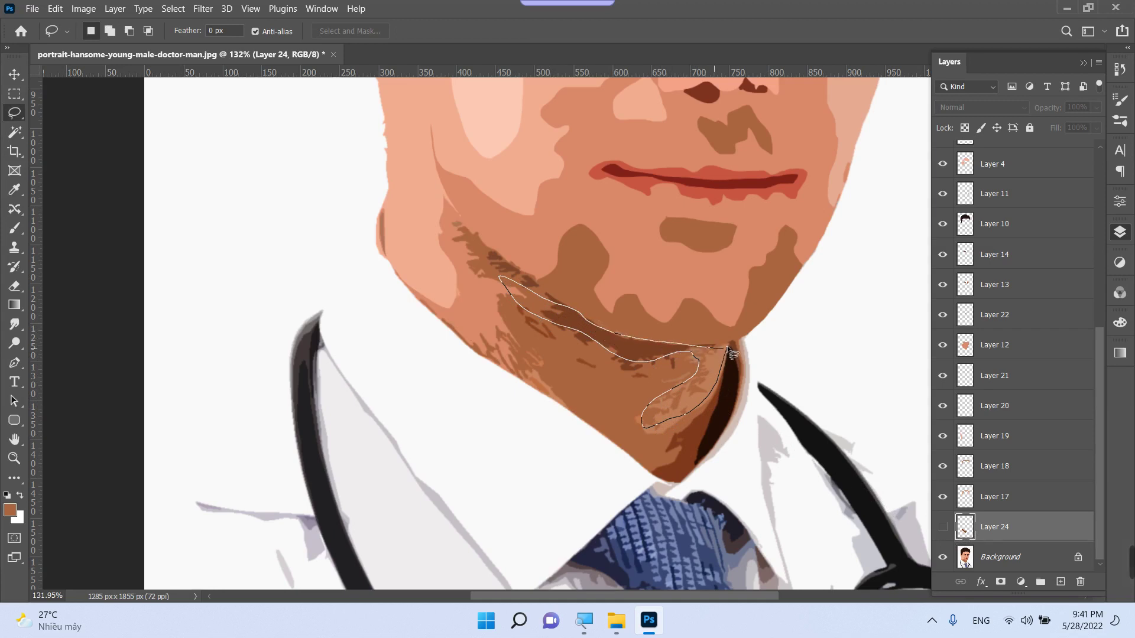
drag(728, 348, 731, 348)
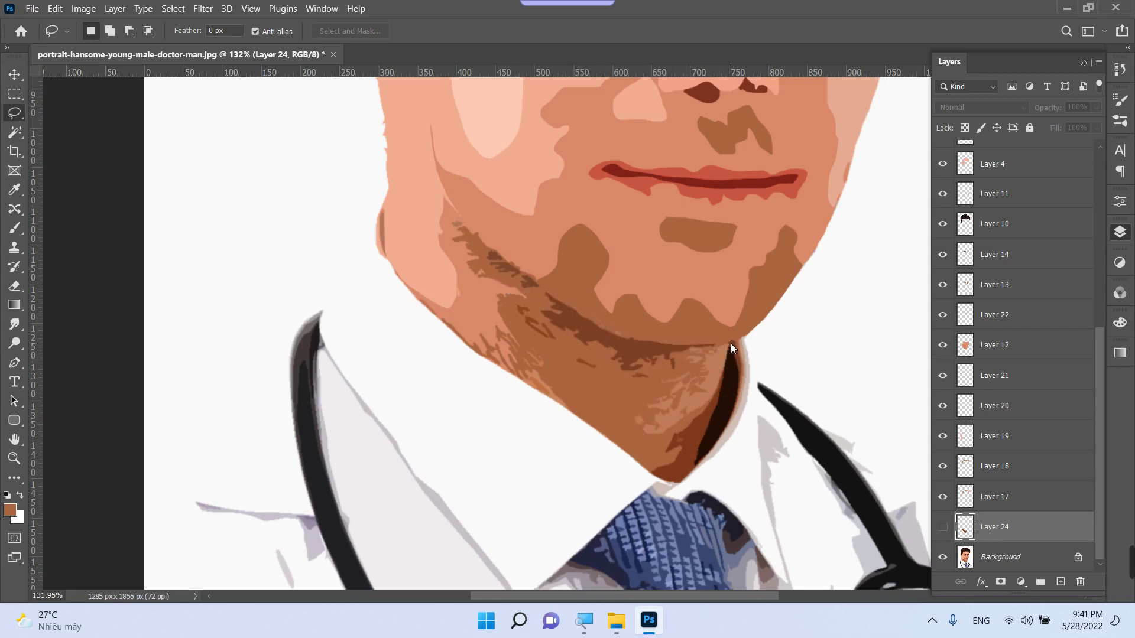
click(942, 526)
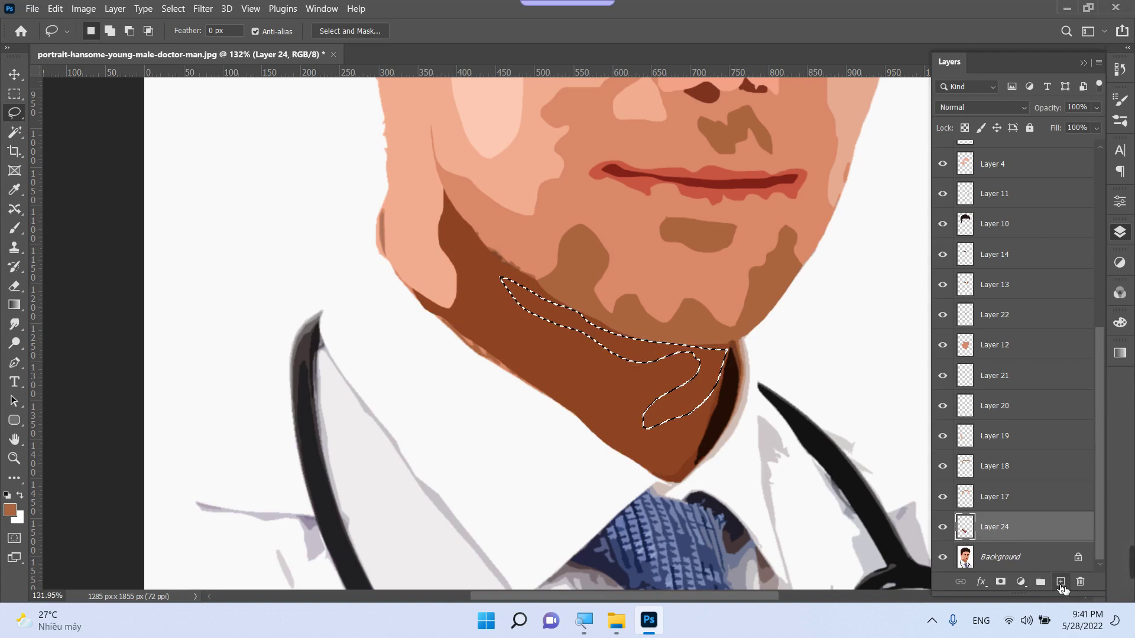
Add a new layer above Layer 24, fill the selected under-jaw shadow with dark brown 763013, and clear the selection
click(1061, 582)
click(9, 510)
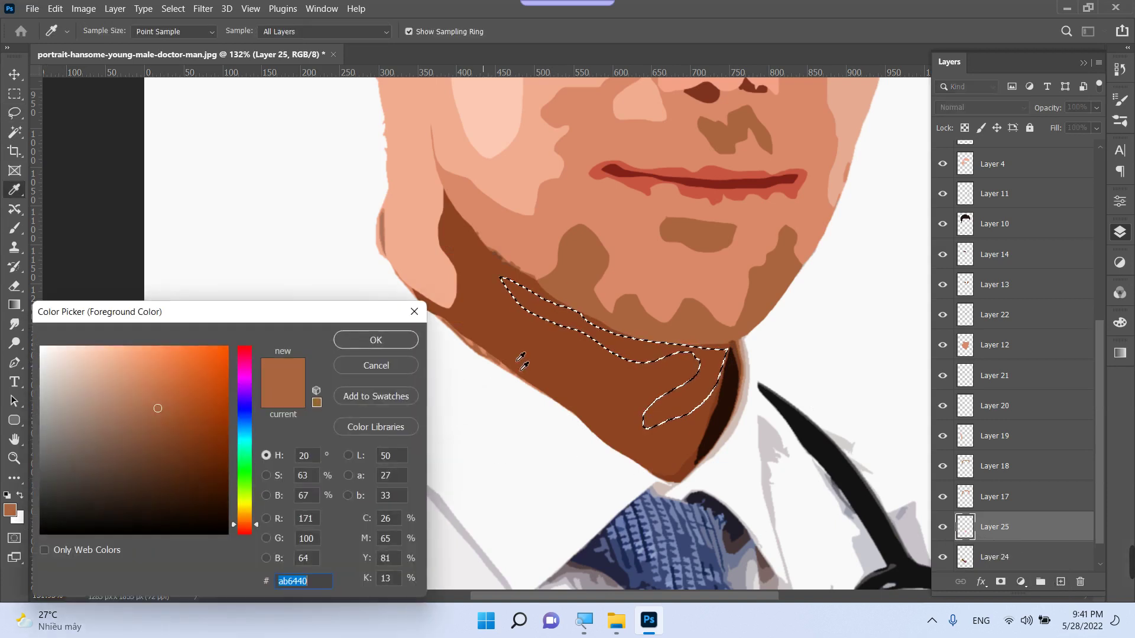
mouse_move(182, 428)
mouse_down()
mouse_move(202, 436)
mouse_move(201, 450)
mouse_up()
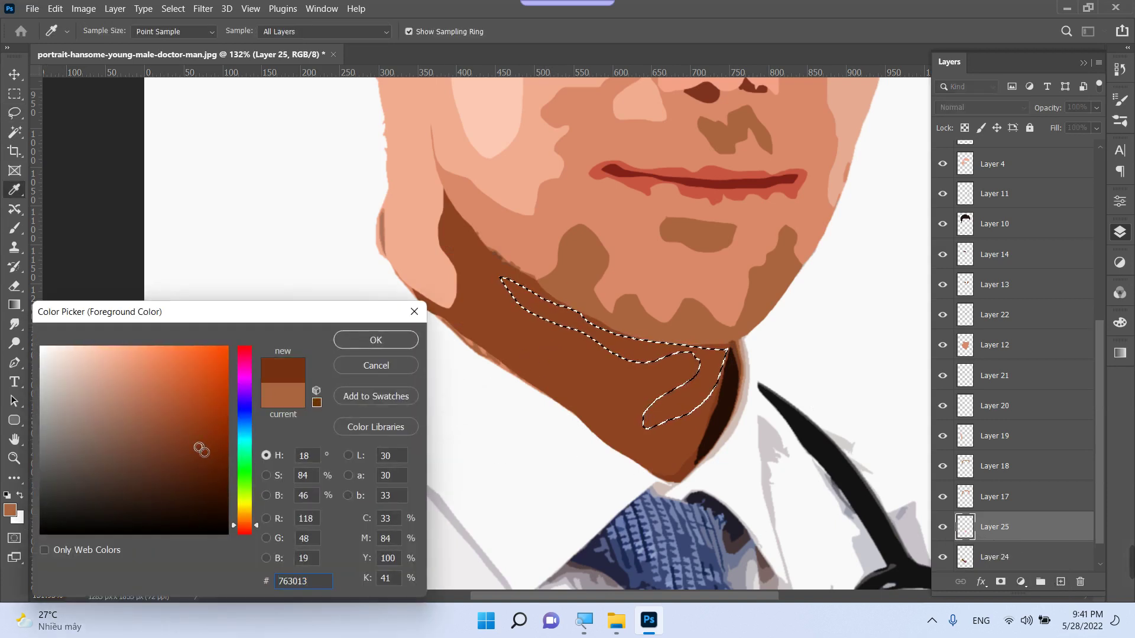
key(Return)
key(alt+BackSpace)
key(ctrl+d)
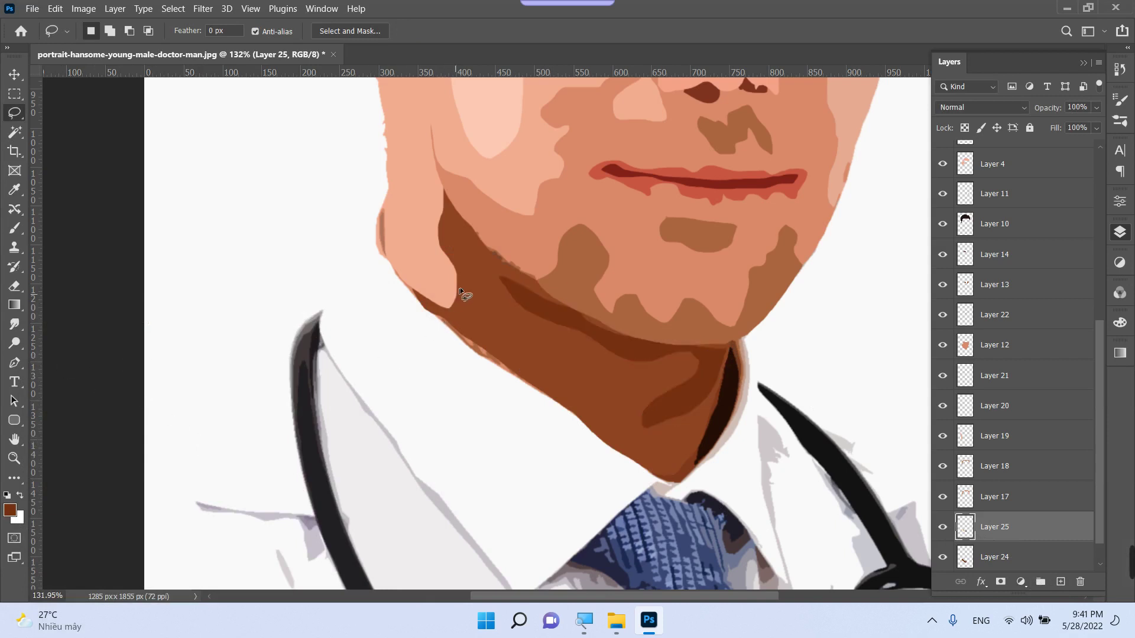
Lasso a long curved highlight along the collar side of the neck and set the foreground color to b45f3c
drag(602, 368, 634, 423)
drag(468, 275, 471, 270)
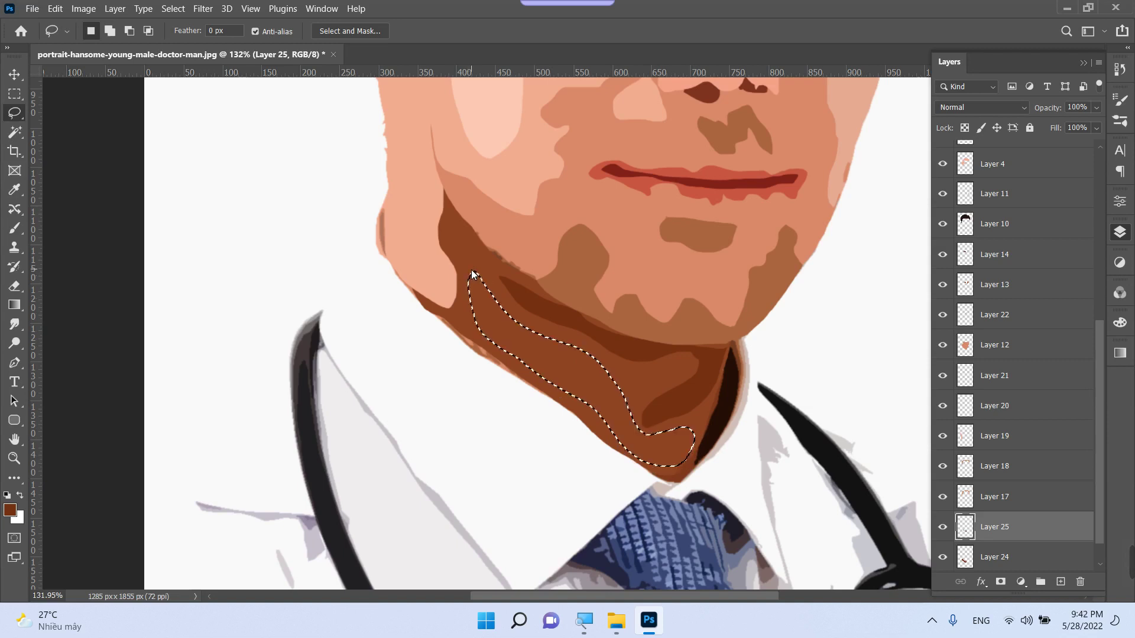
click(9, 509)
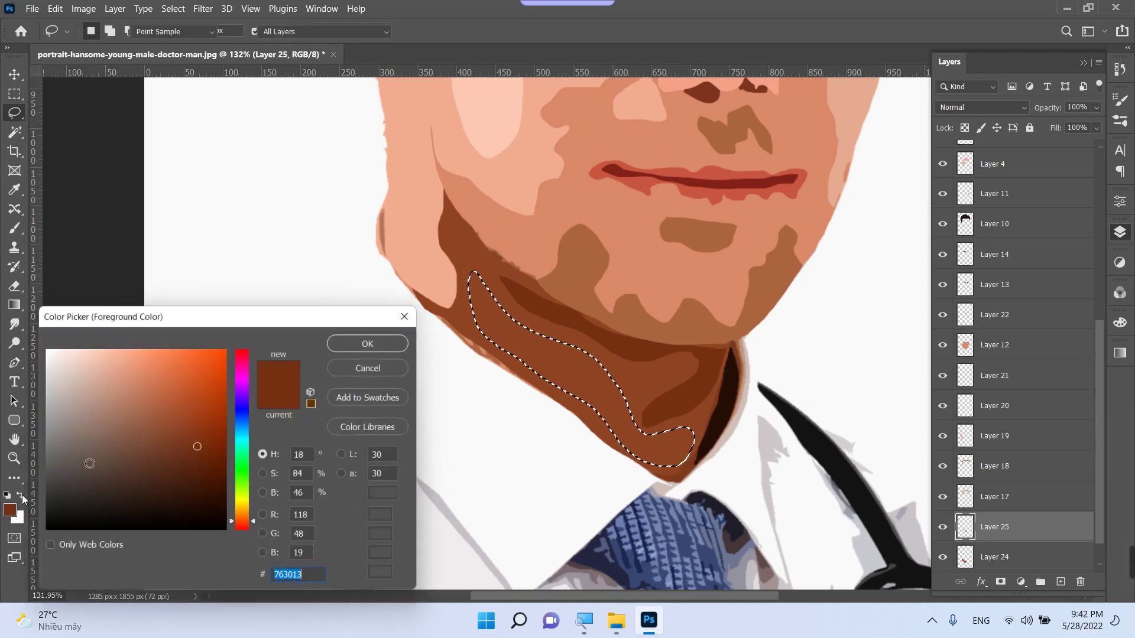
click(463, 258)
click(661, 378)
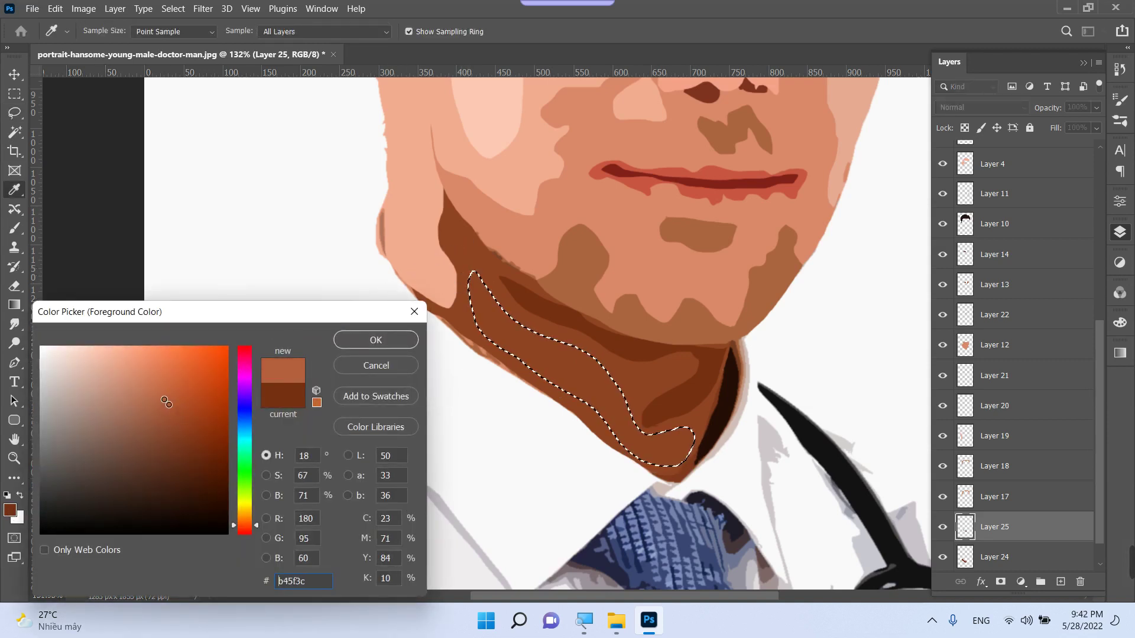
key(Return)
key(l)
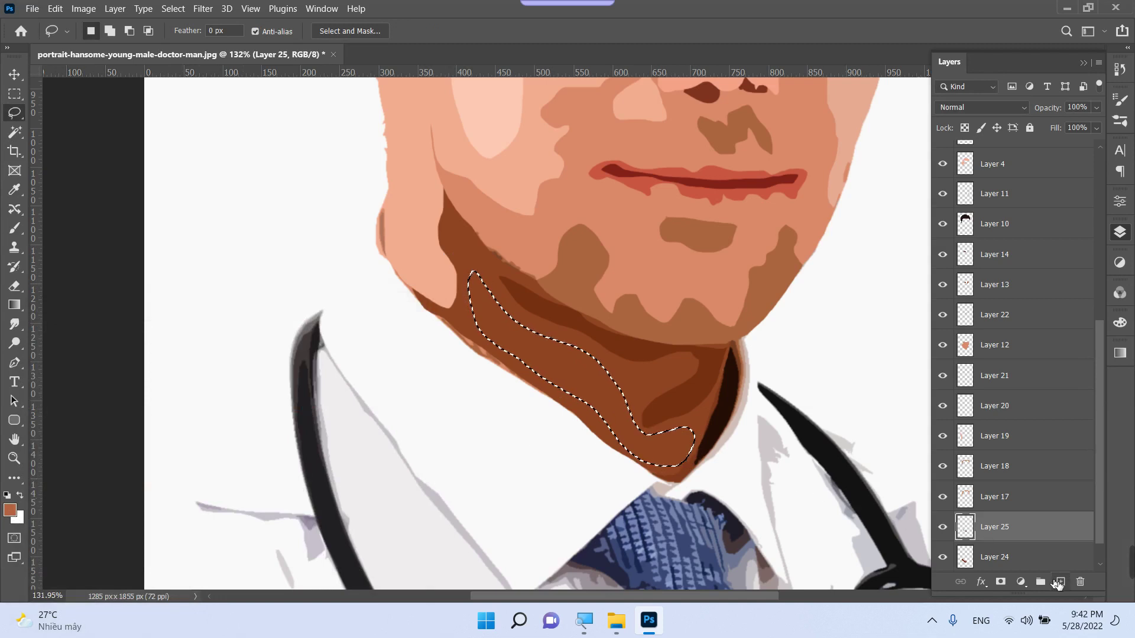
Add a new layer above Layer 25, fill the selected neck highlight with the foreground color, and clear the selection
click(1060, 582)
key(alt+BackSpace)
key(ctrl+d)
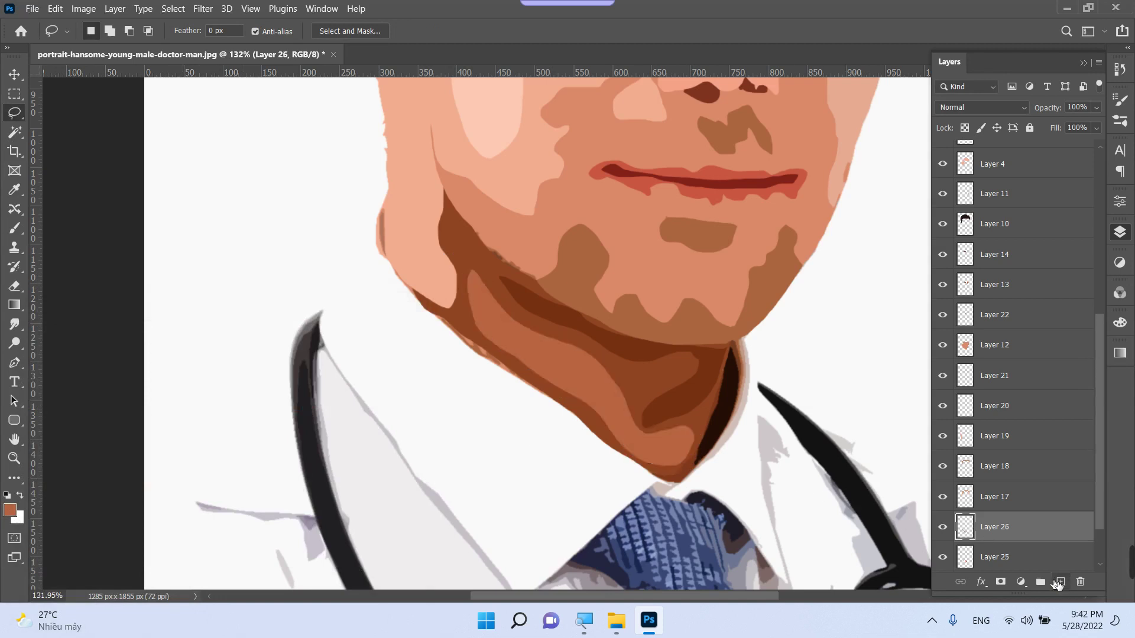
key(ctrl+0)
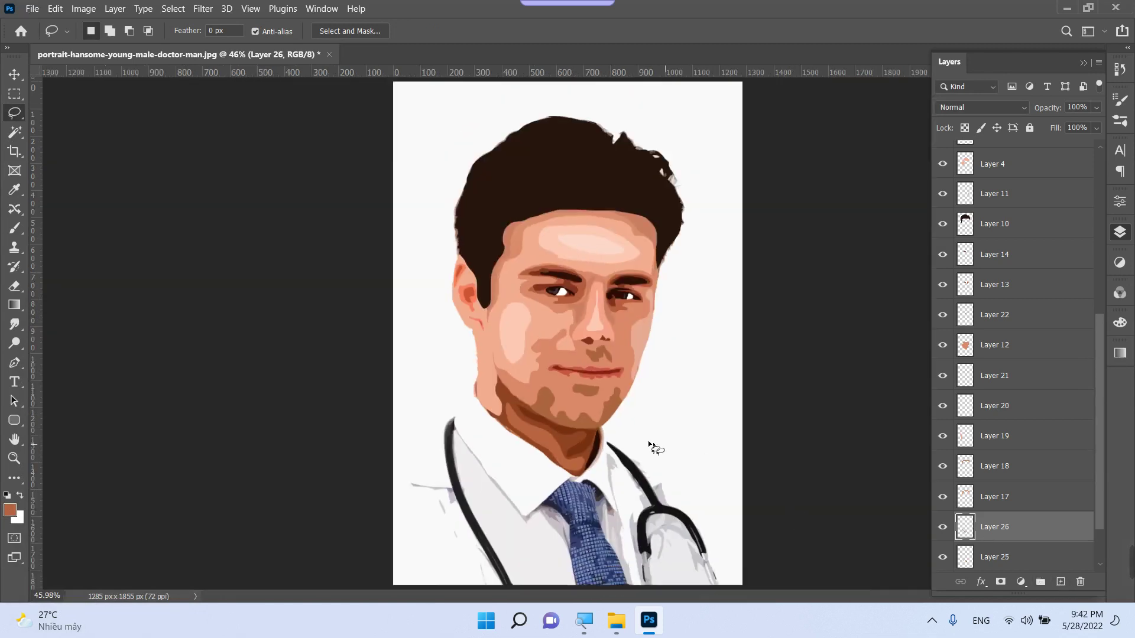
key(z)
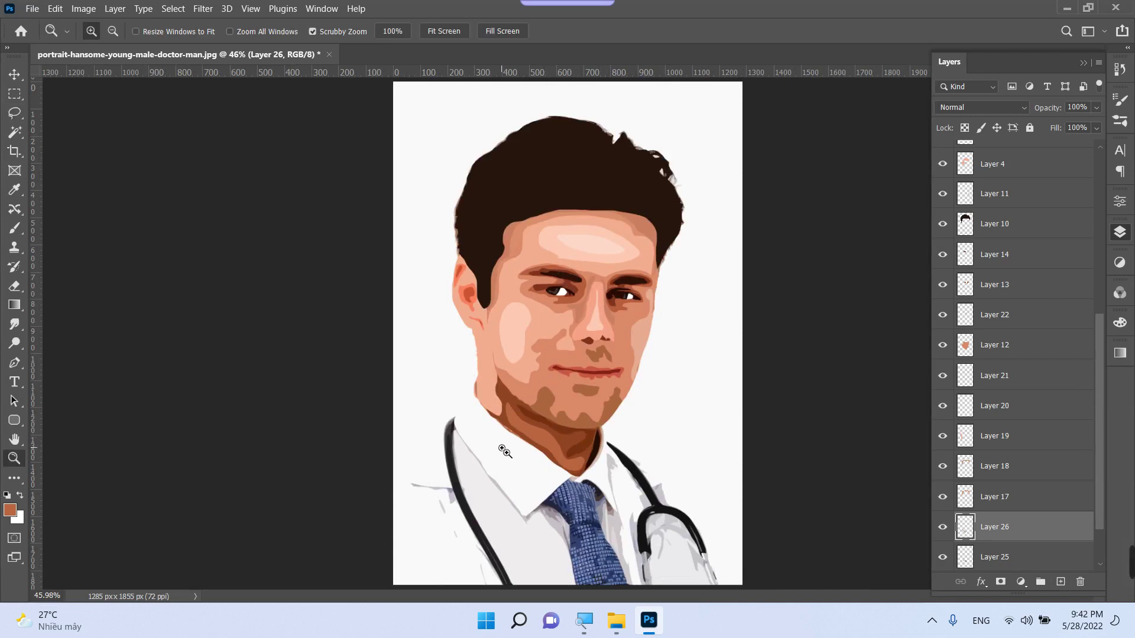
drag(504, 452, 585, 405)
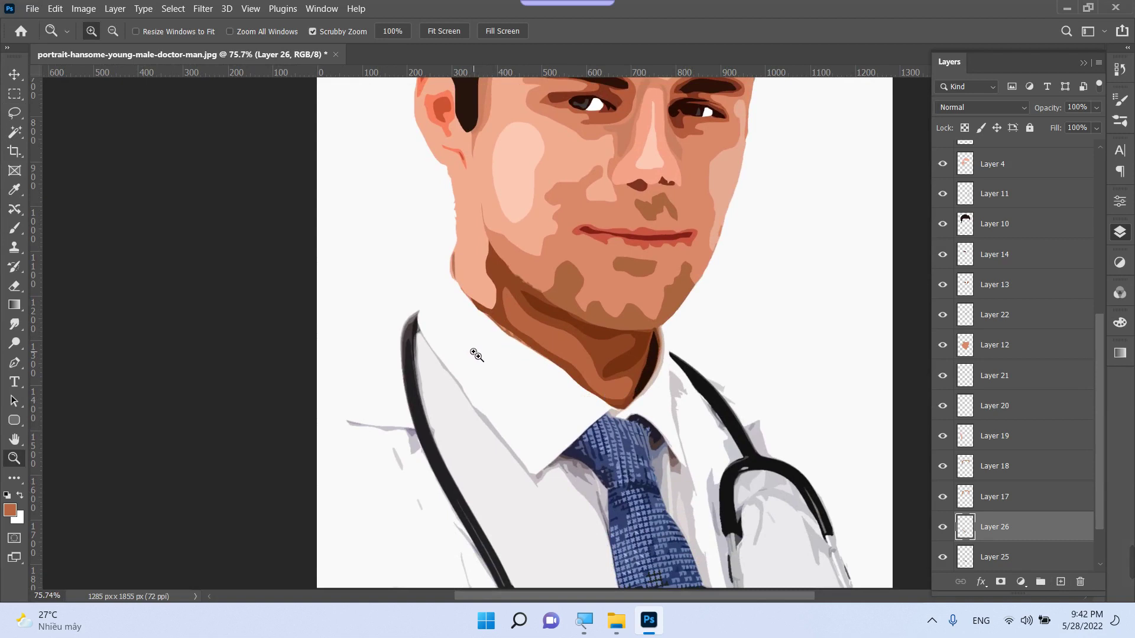
Lasso the doctor's whole coat and collar area, from the neck along both shoulders down to the canvas's lower edge
key(l)
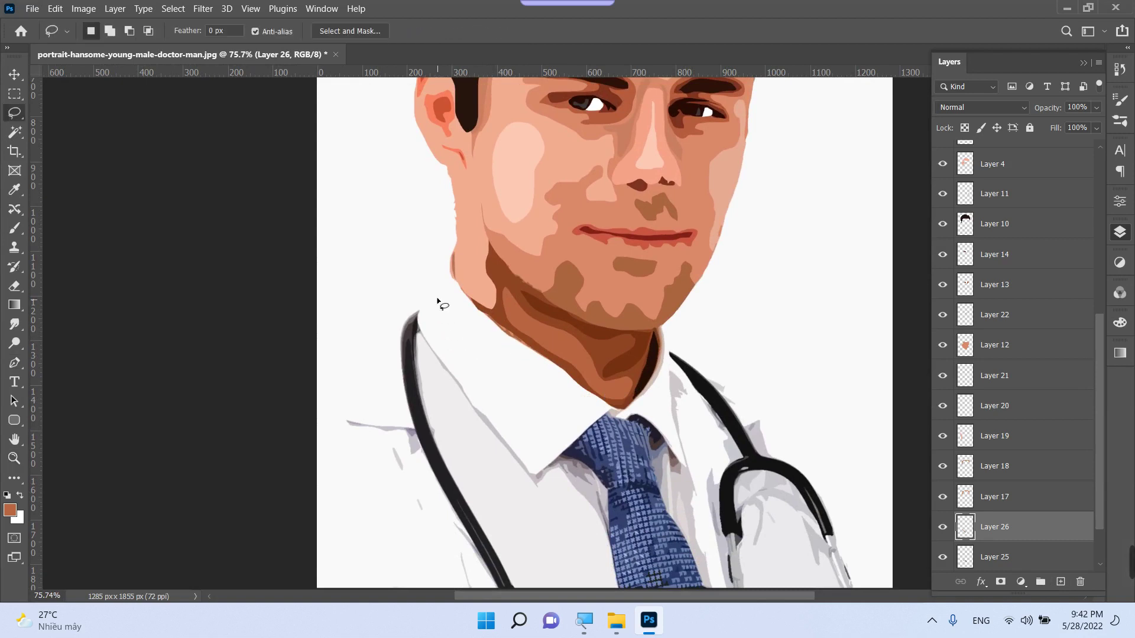
mouse_move(451, 256)
mouse_down()
mouse_move(422, 310)
mouse_move(315, 349)
mouse_move(306, 588)
mouse_move(321, 510)
mouse_move(331, 529)
mouse_move(497, 544)
mouse_move(796, 544)
mouse_up()
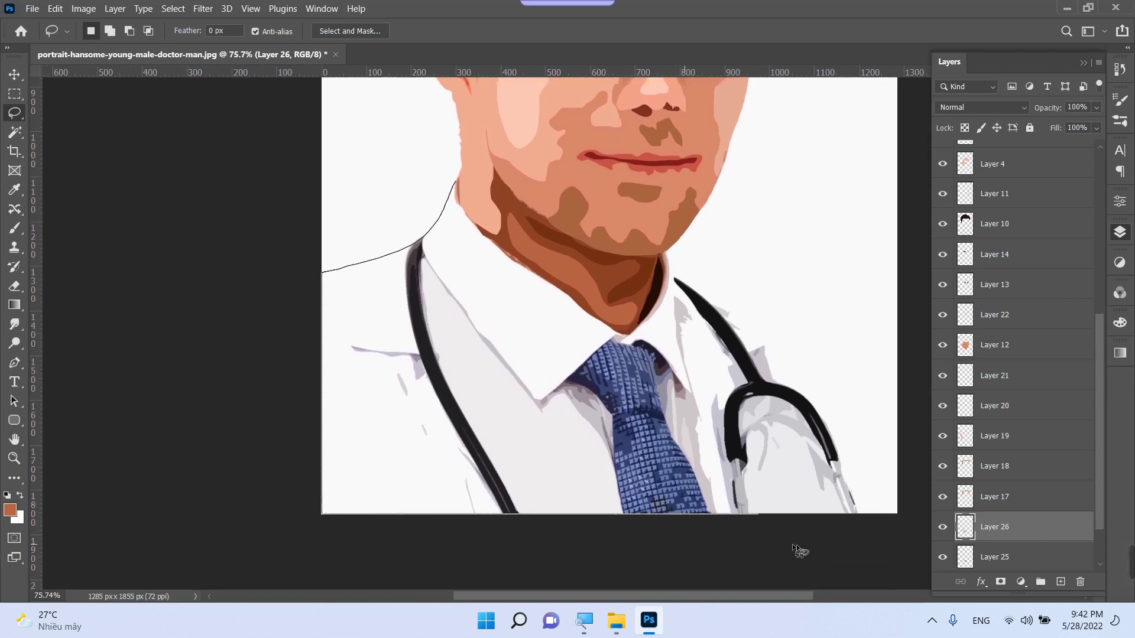
mouse_move(879, 549)
mouse_down()
mouse_move(847, 445)
mouse_move(792, 373)
mouse_up()
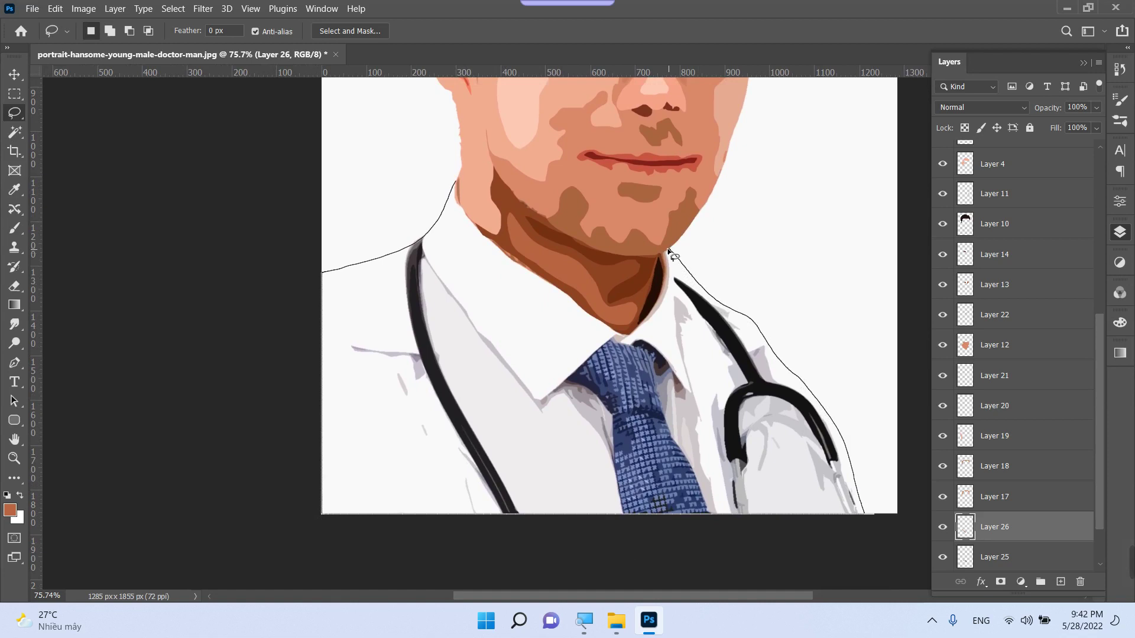
drag(666, 253, 631, 263)
drag(460, 188, 456, 185)
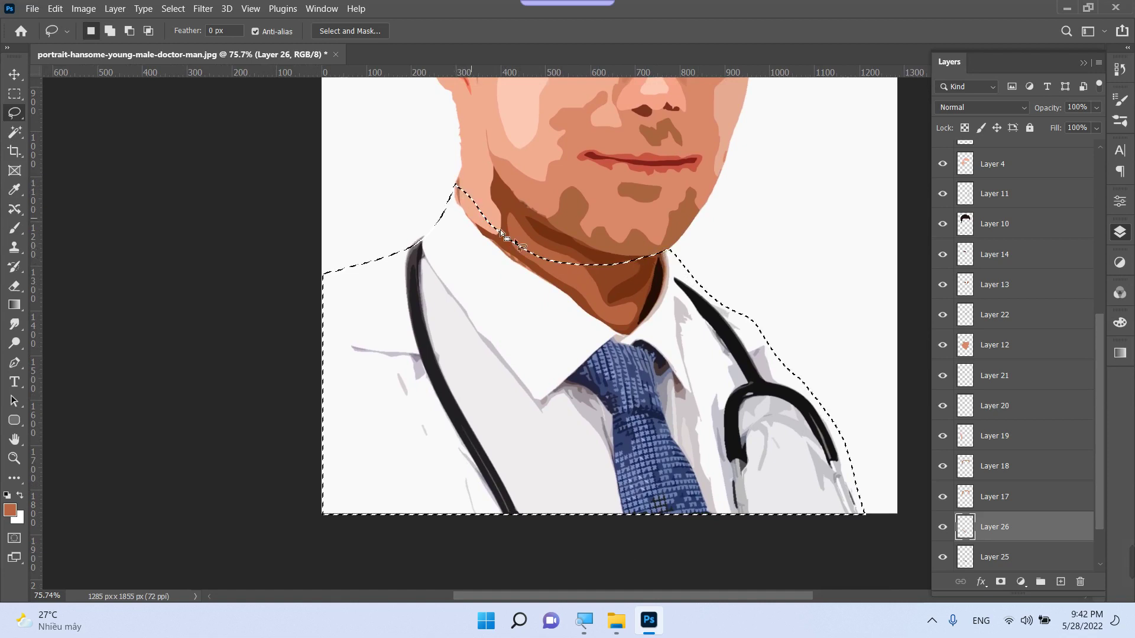
Add a new layer directly above the Background, fill the selected coat area with light gray c5bec6, and clear the selection
scroll(1034, 534, down, 2)
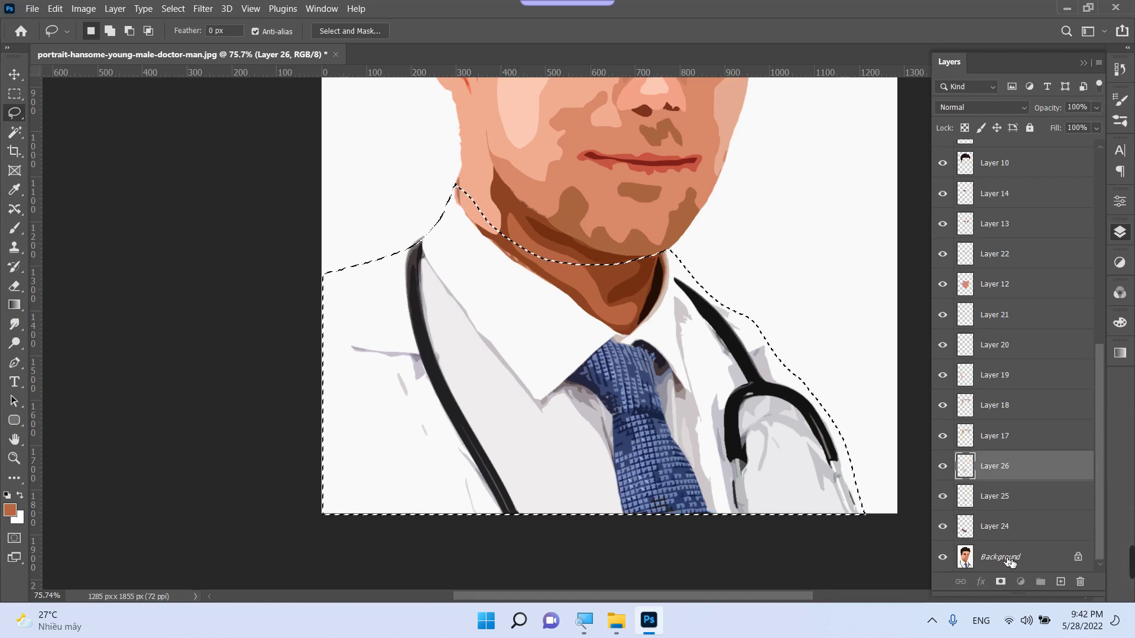
click(1045, 569)
click(1060, 581)
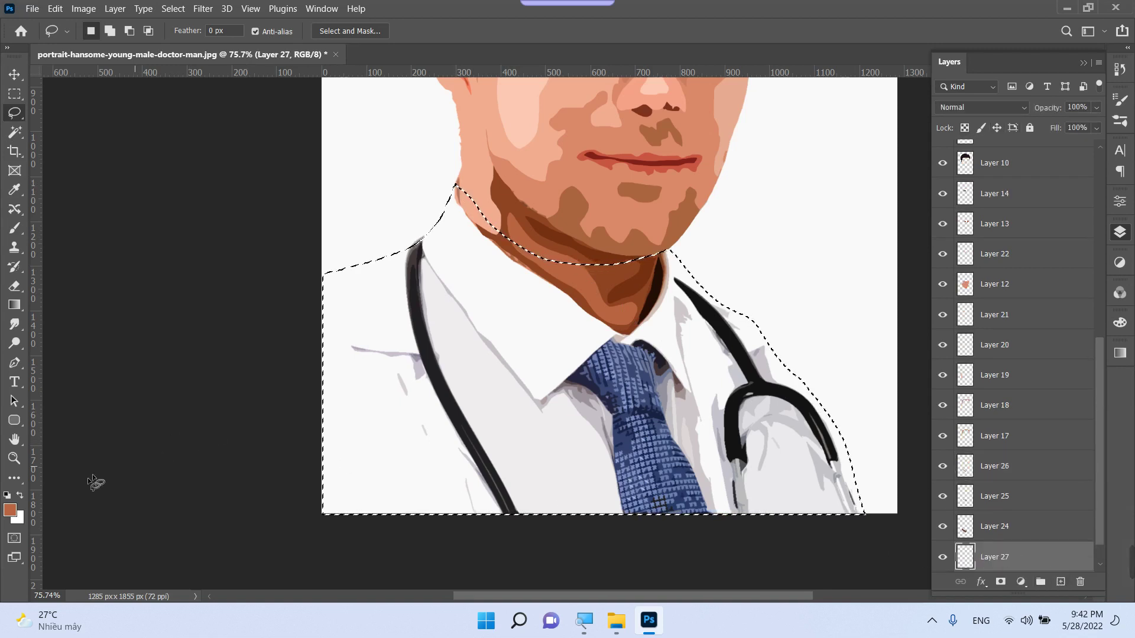
click(12, 510)
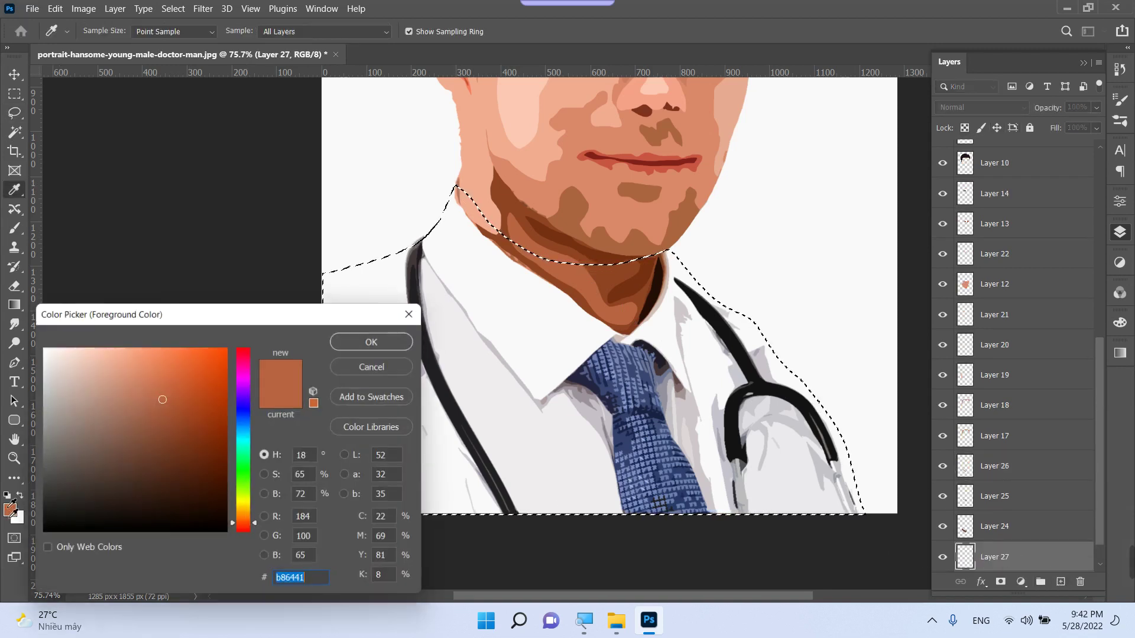
click(581, 421)
key(Return)
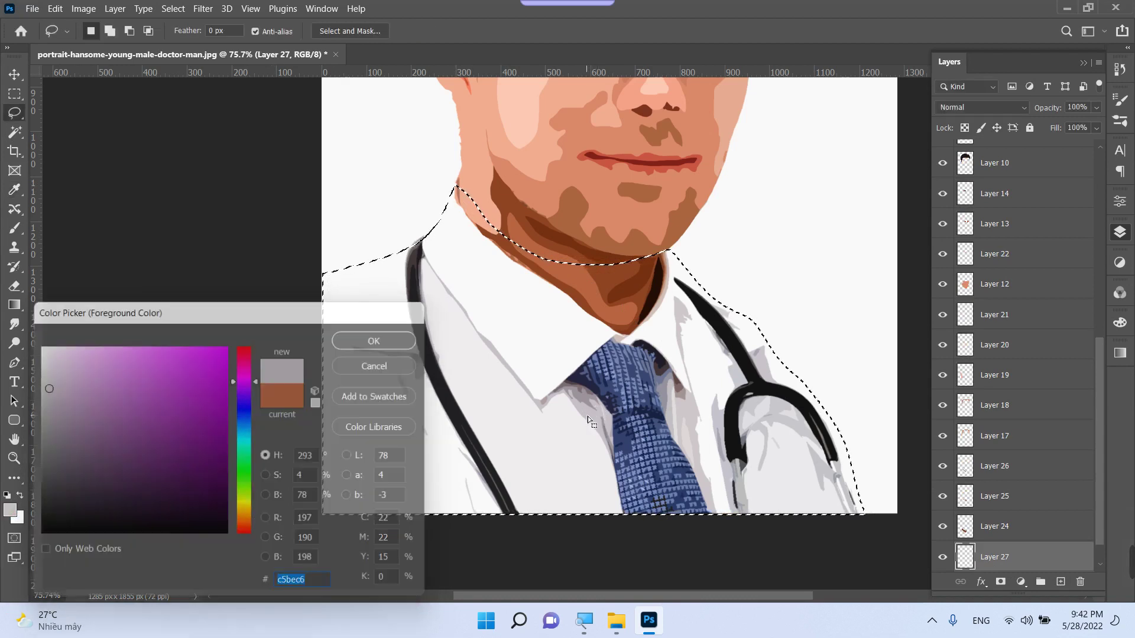
key(alt+BackSpace)
key(ctrl+d)
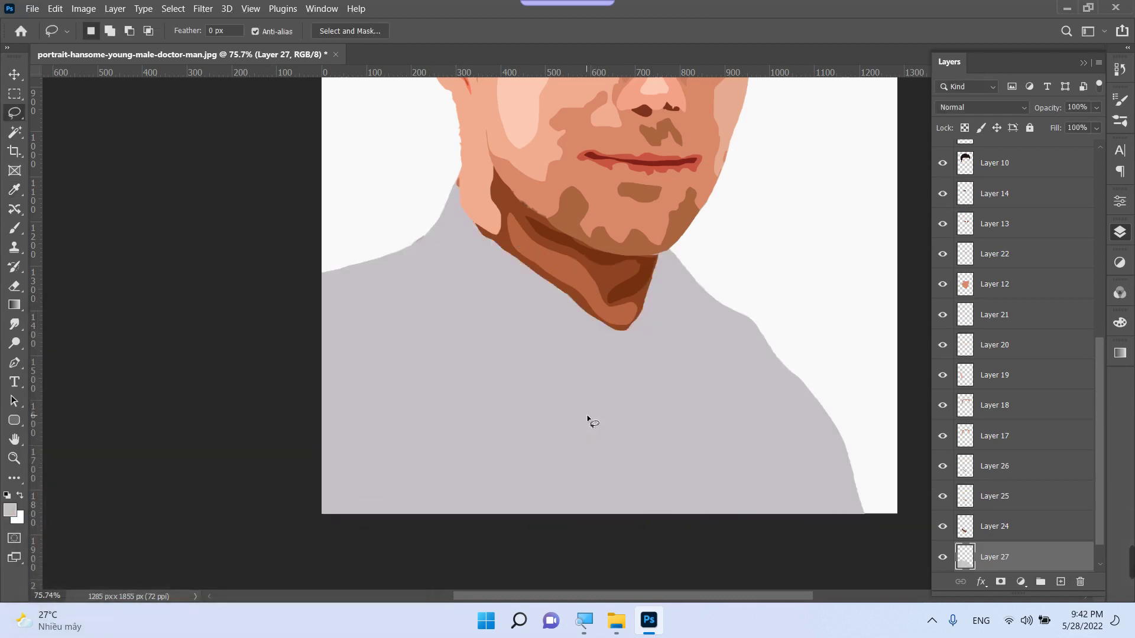
Hide Layer 27 to lasso the shirt front with the tie, the collar-edge strip and the lapel sliver, and show the layer again
scroll(866, 362, down, 1)
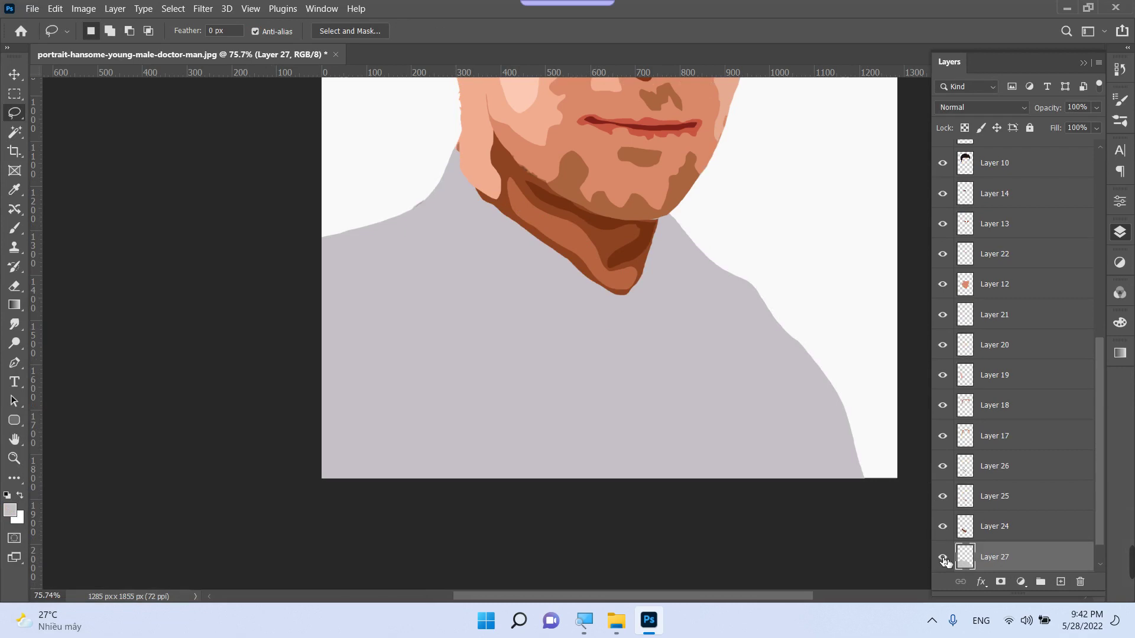
scroll(952, 540, down, 1)
click(943, 528)
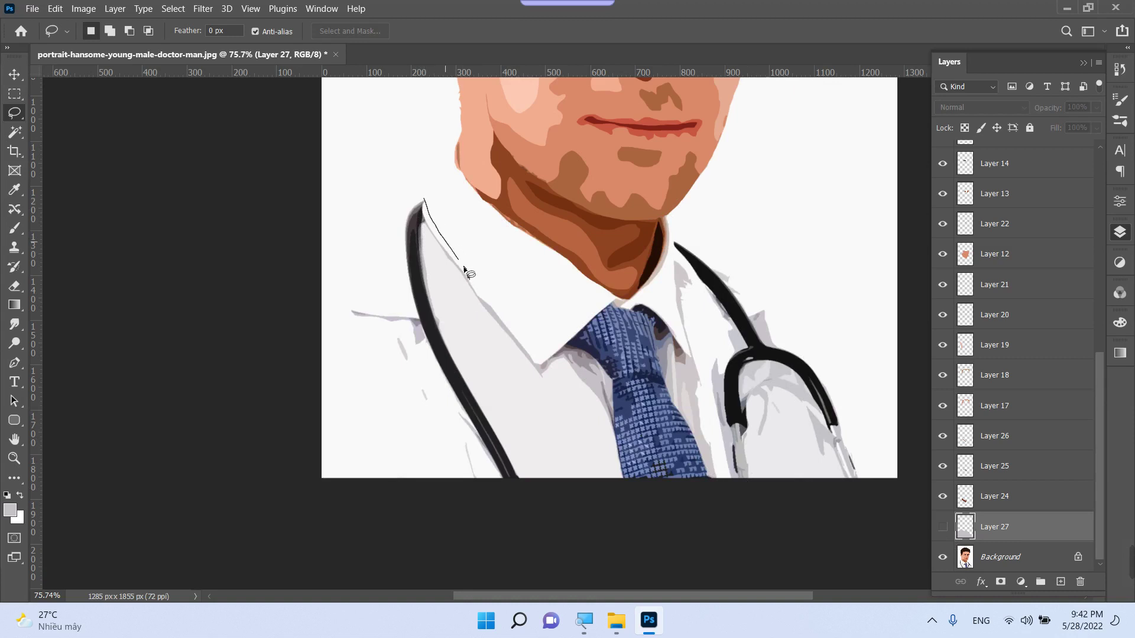
mouse_move(496, 310)
mouse_down()
mouse_move(543, 362)
mouse_move(609, 307)
mouse_up()
drag(689, 335, 678, 278)
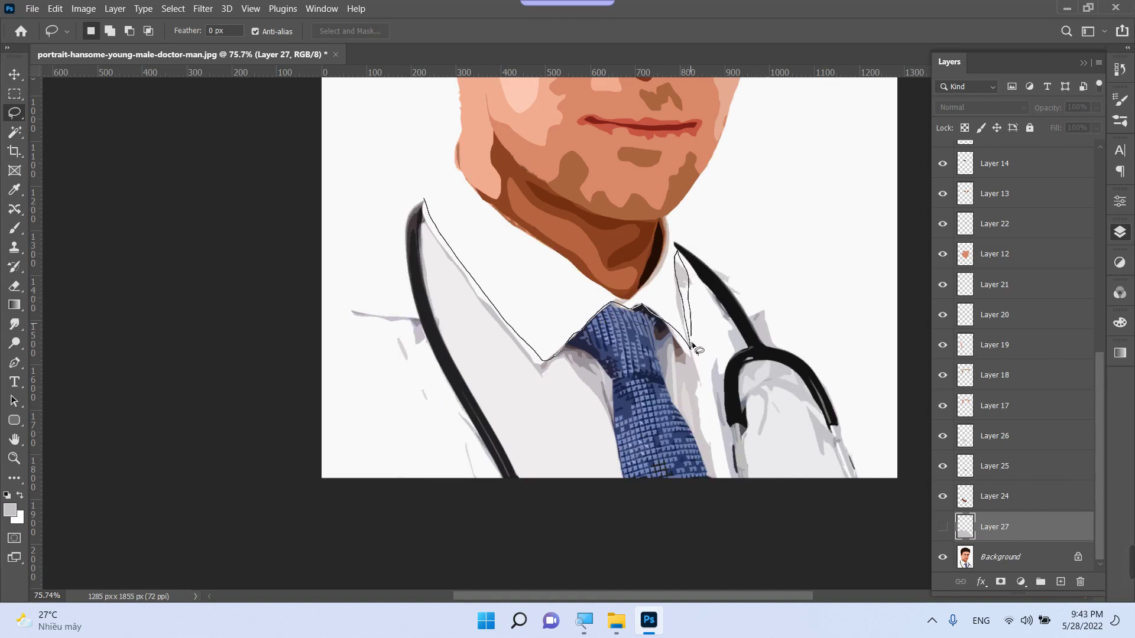
mouse_move(696, 384)
mouse_down()
mouse_move(716, 467)
mouse_move(707, 478)
mouse_move(659, 484)
mouse_move(614, 425)
mouse_up()
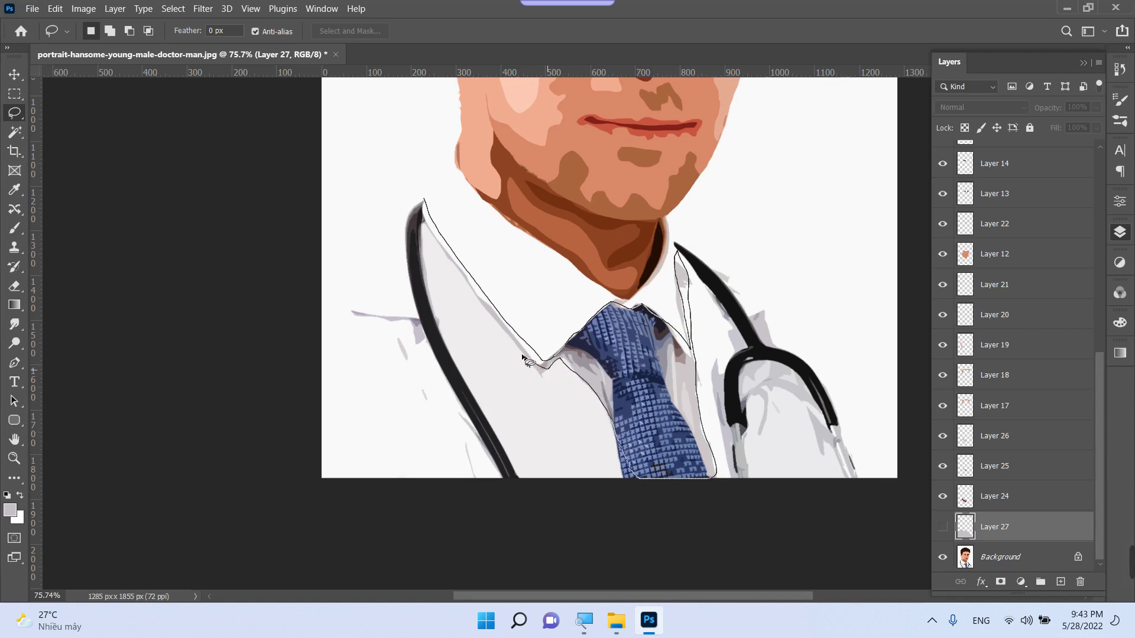
drag(523, 357, 474, 301)
drag(423, 205, 420, 201)
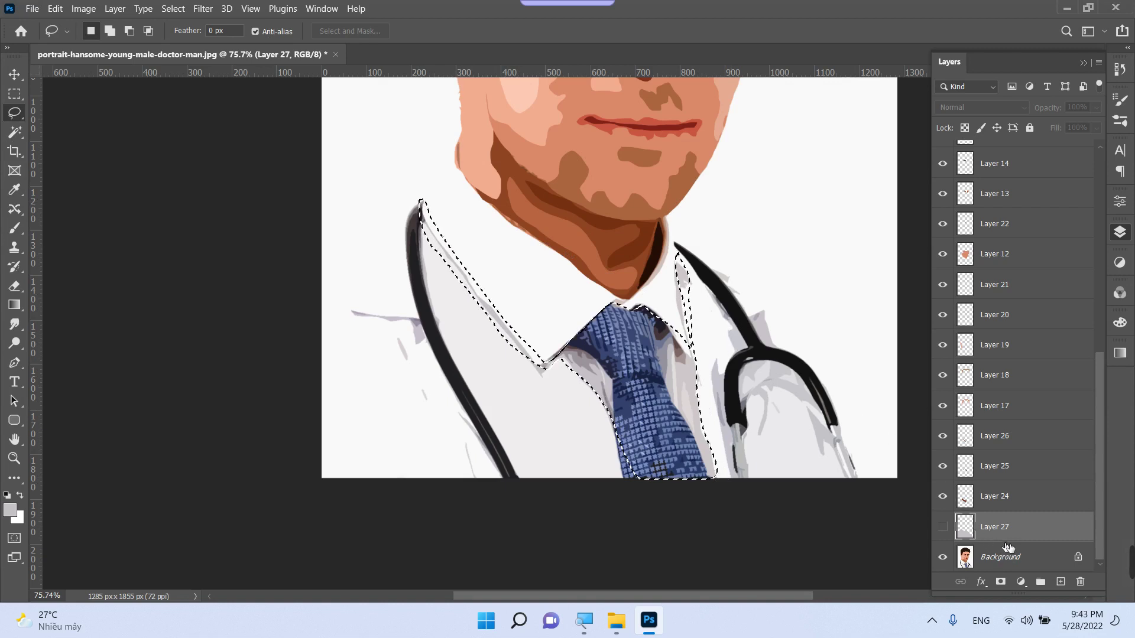
key(ctrl+comma)
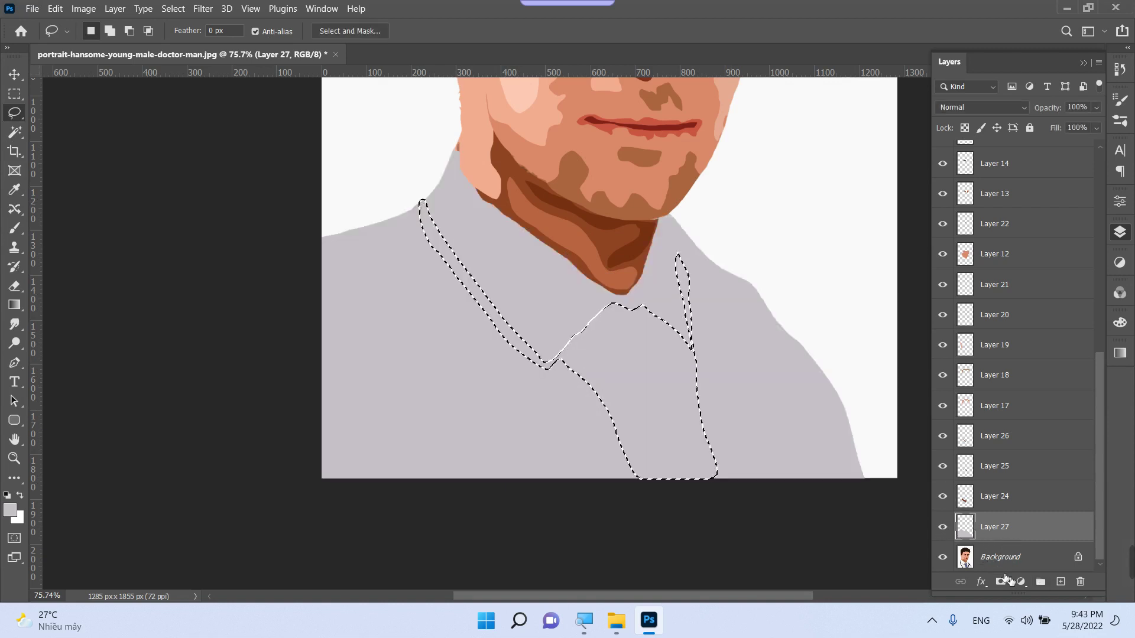
Add a new layer above Layer 27, fill the selected shirt area with a lighter gray, and clear the selection
click(1061, 582)
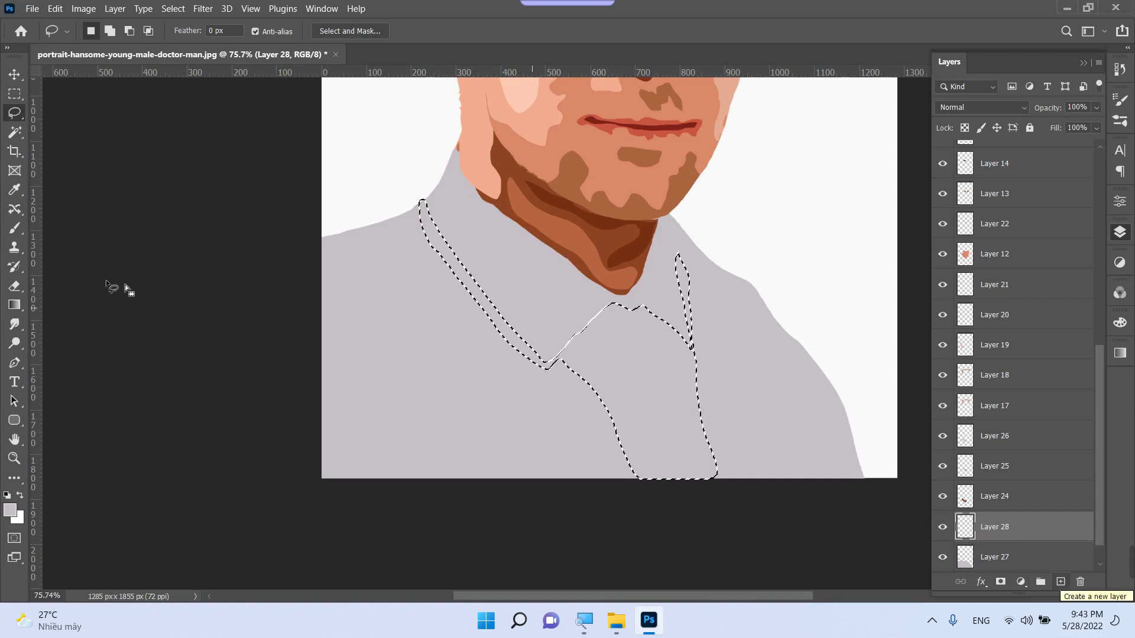
click(9, 509)
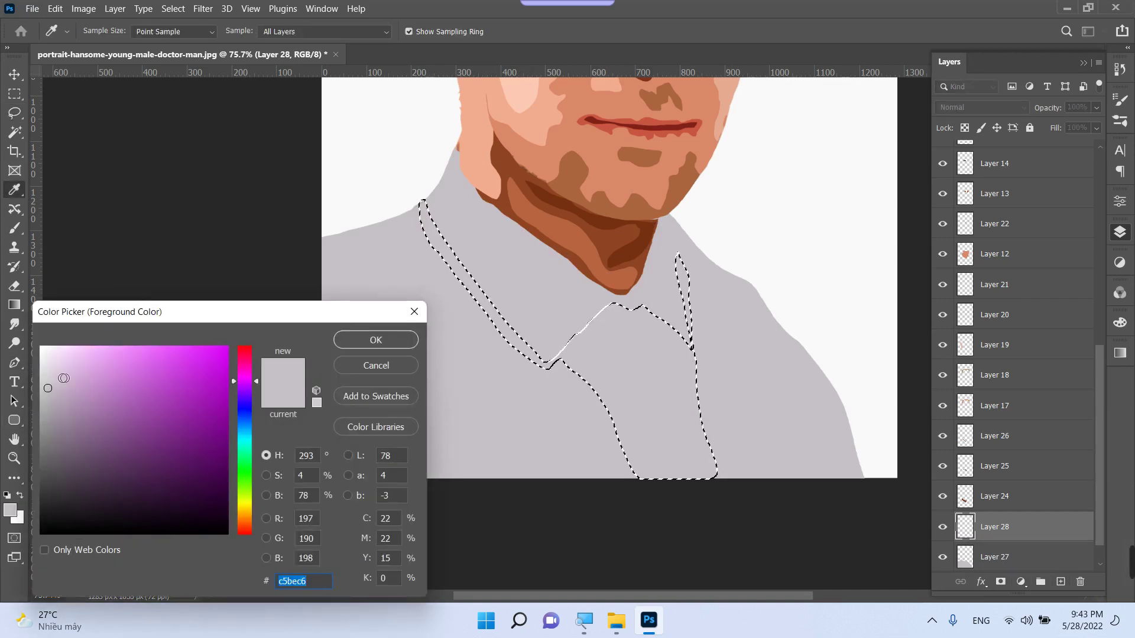
click(64, 378)
key(Return)
key(alt+BackSpace)
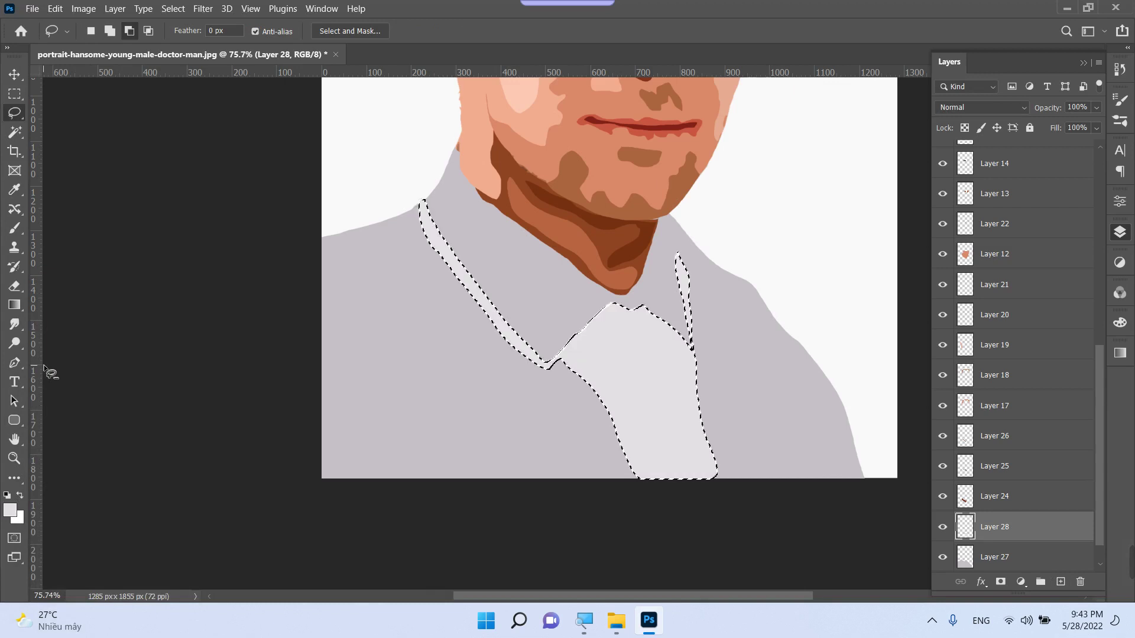
key(ctrl+d)
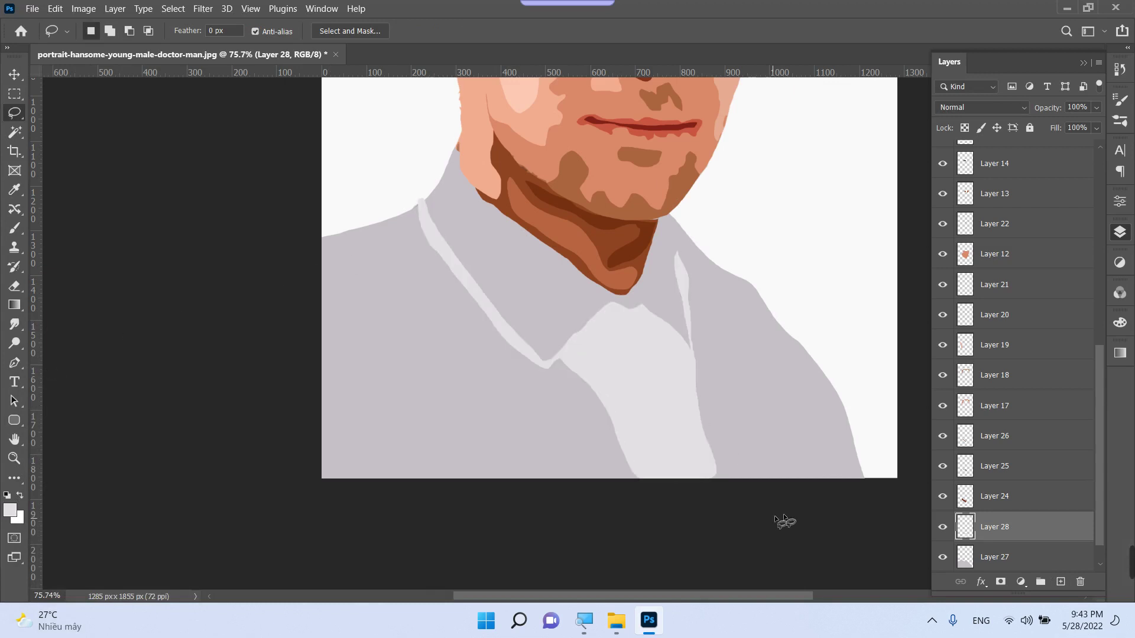
Hide Layer 27 and lasso the stethoscope tube along one lapel, adding its forked part on the other side to the selection
click(944, 555)
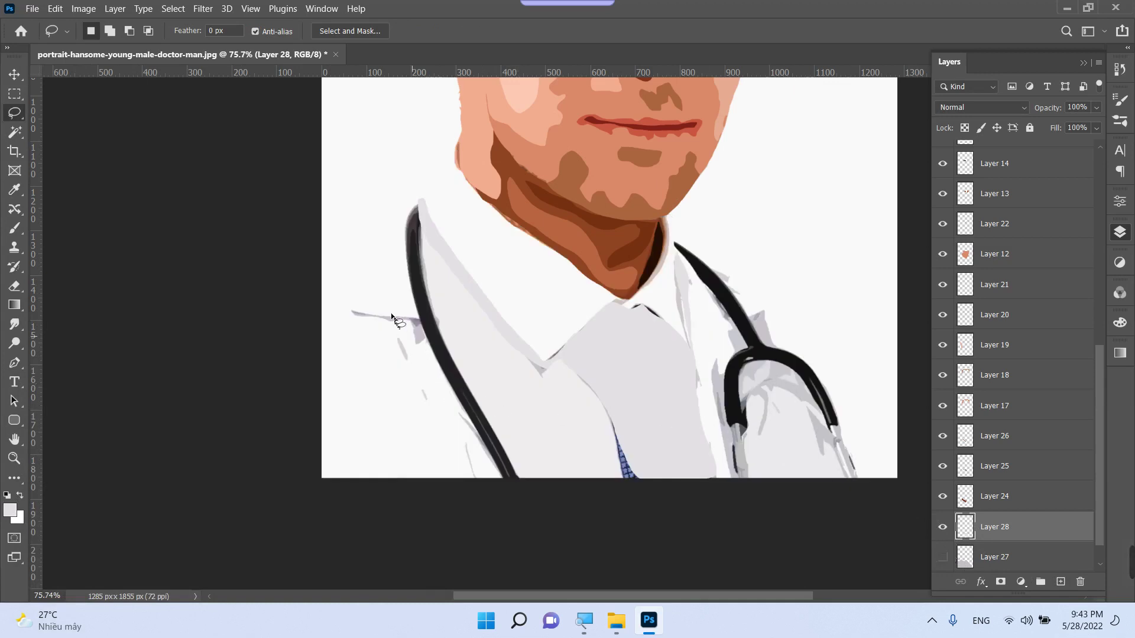
mouse_move(420, 208)
mouse_down()
mouse_move(445, 324)
mouse_move(479, 396)
mouse_up()
mouse_move(520, 468)
mouse_down()
mouse_move(518, 478)
mouse_move(463, 405)
mouse_up()
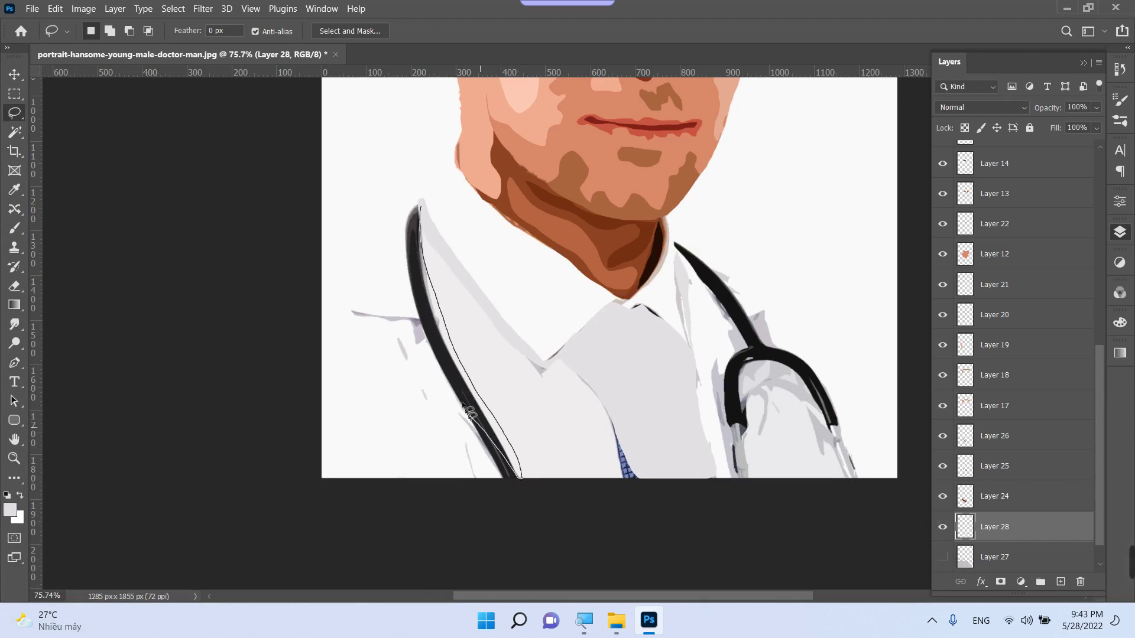
drag(432, 322, 424, 209)
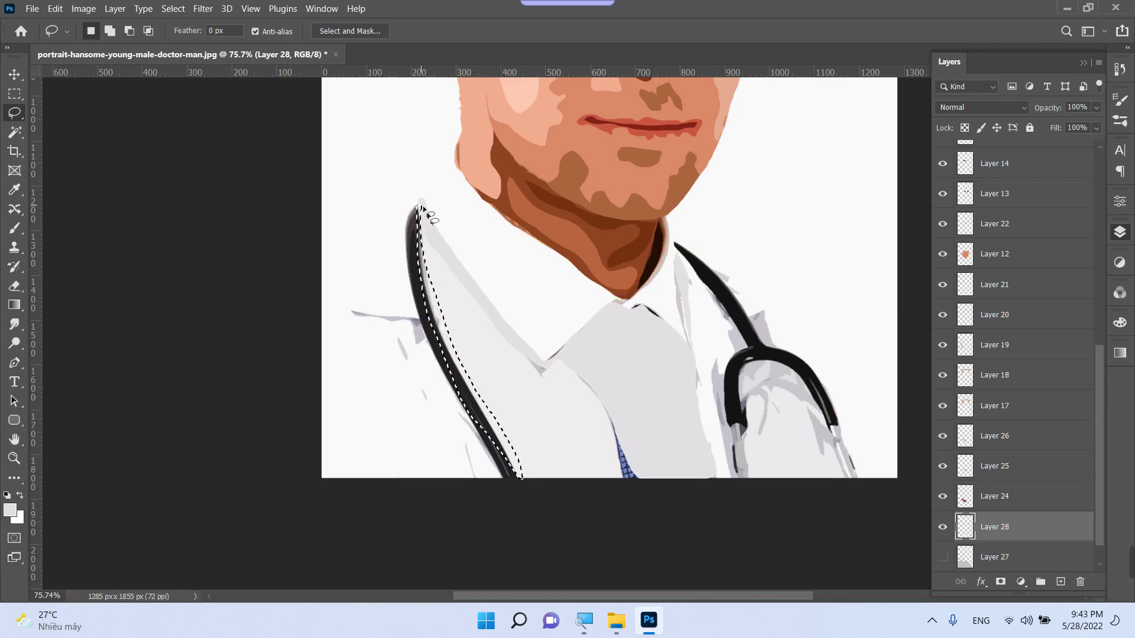
key(shift)
mouse_move(675, 243)
mouse_down()
mouse_move(827, 396)
mouse_move(857, 481)
mouse_move(807, 375)
mouse_move(762, 356)
mouse_move(757, 482)
mouse_move(747, 483)
mouse_move(728, 396)
mouse_move(744, 350)
mouse_move(735, 320)
mouse_move(676, 244)
mouse_up()
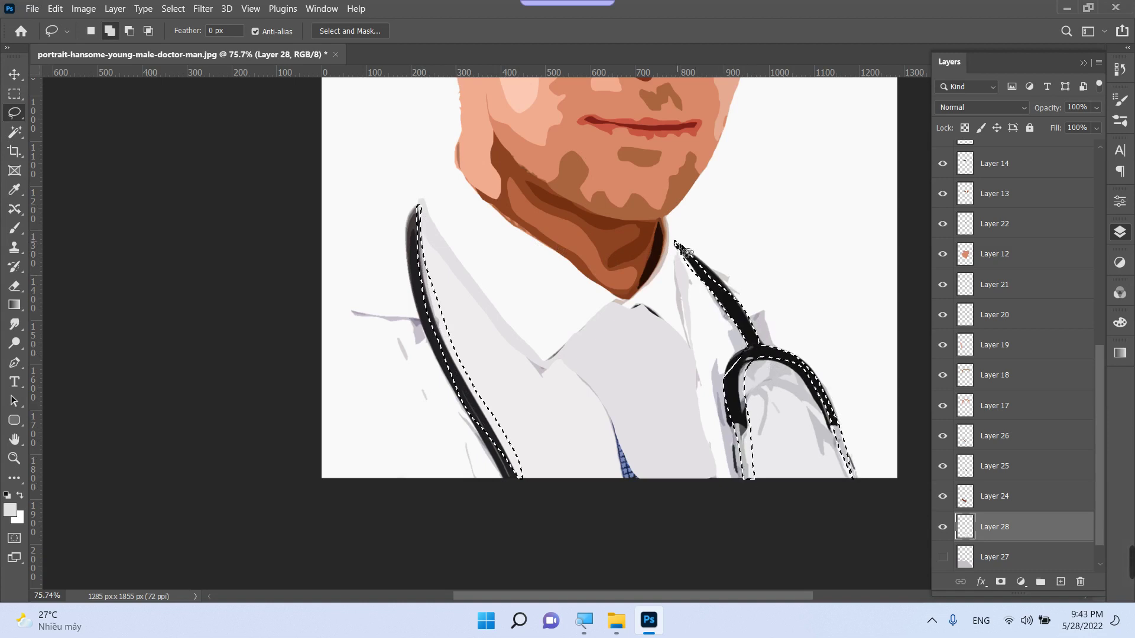
Add a new layer above Layer 28, hide the Background, show Layer 27, fill the selected stethoscope with black, and clear the selection
click(1060, 581)
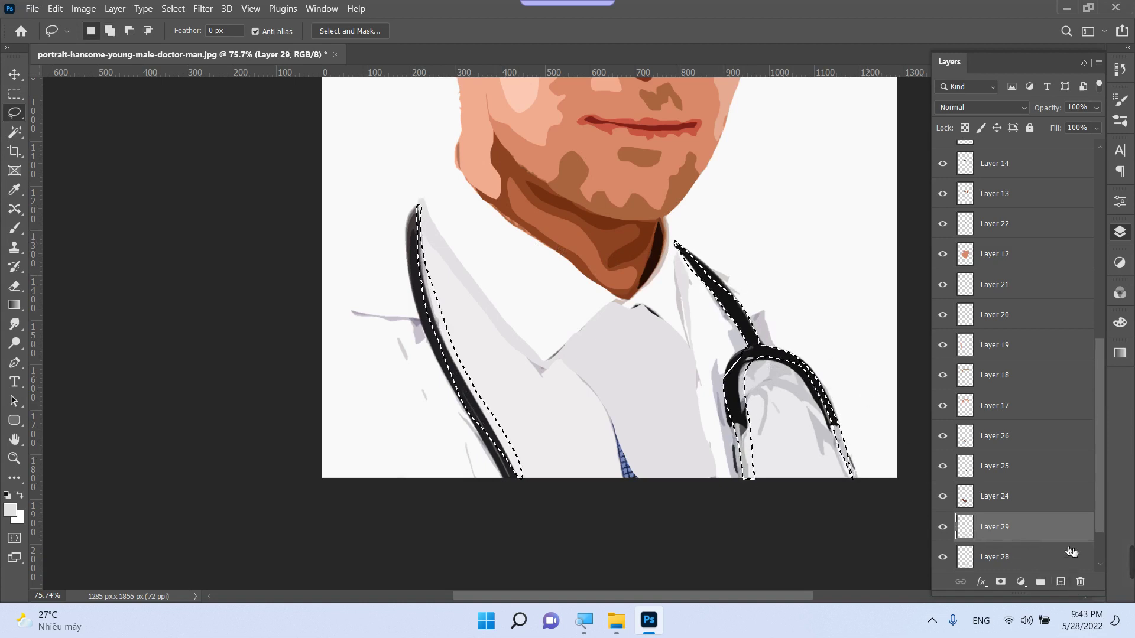
scroll(1070, 550, down, 2)
click(943, 556)
click(942, 526)
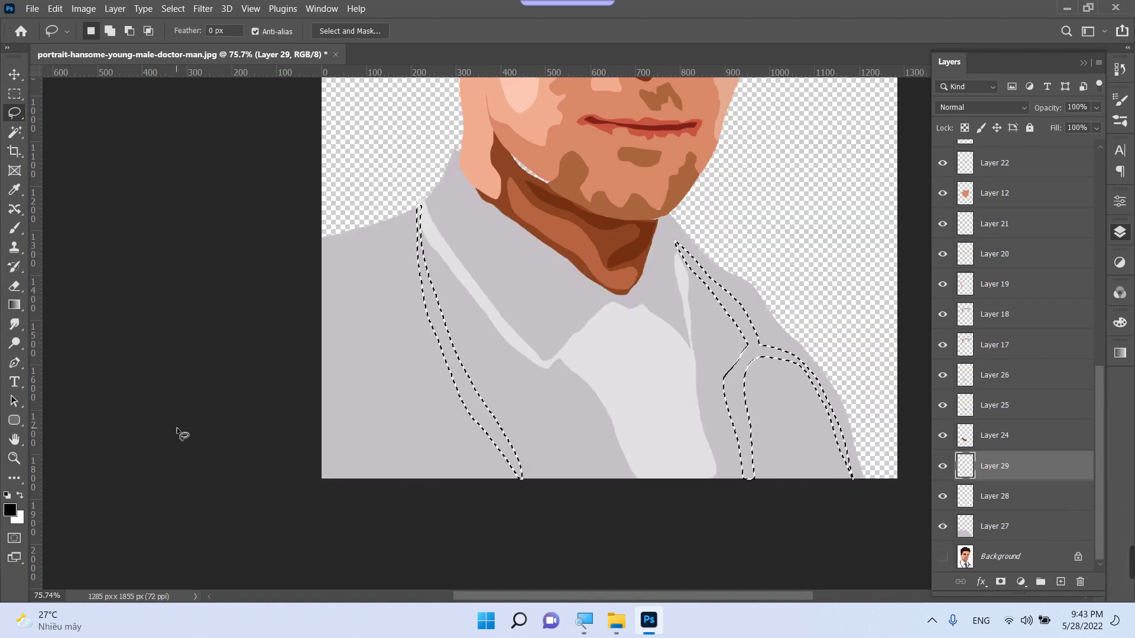
key(d)
key(alt+BackSpace)
key(ctrl+d)
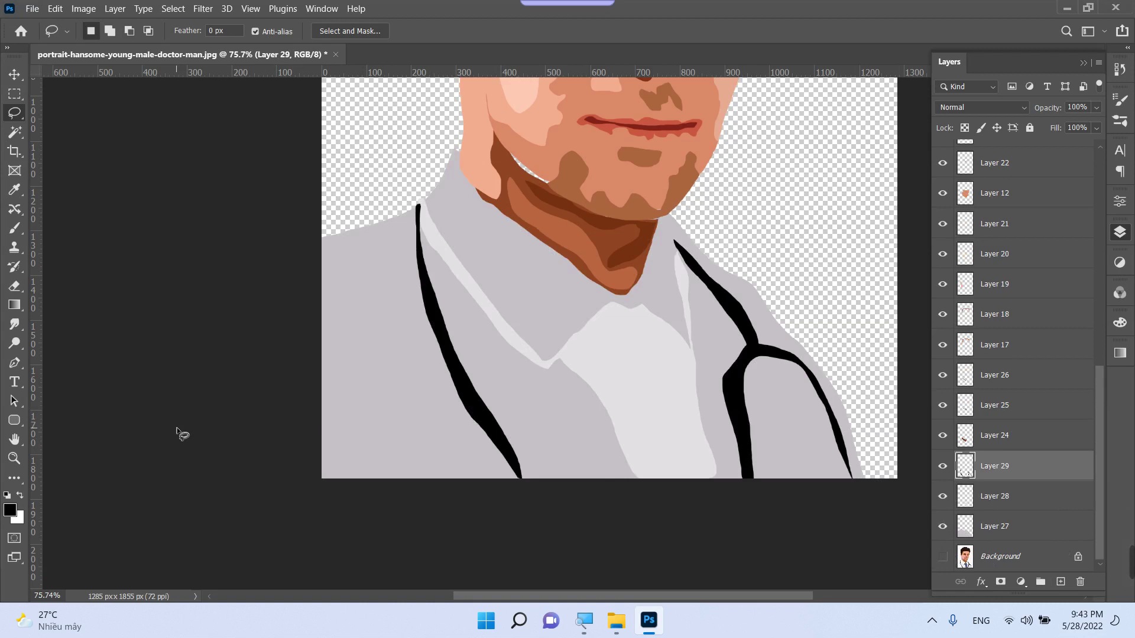
Show the Background again and hide Layers 27 and 28 to expose the photo's tie for tracing
key(ctrl+minus)
key(ctrl+minus)
key(ctrl+minus)
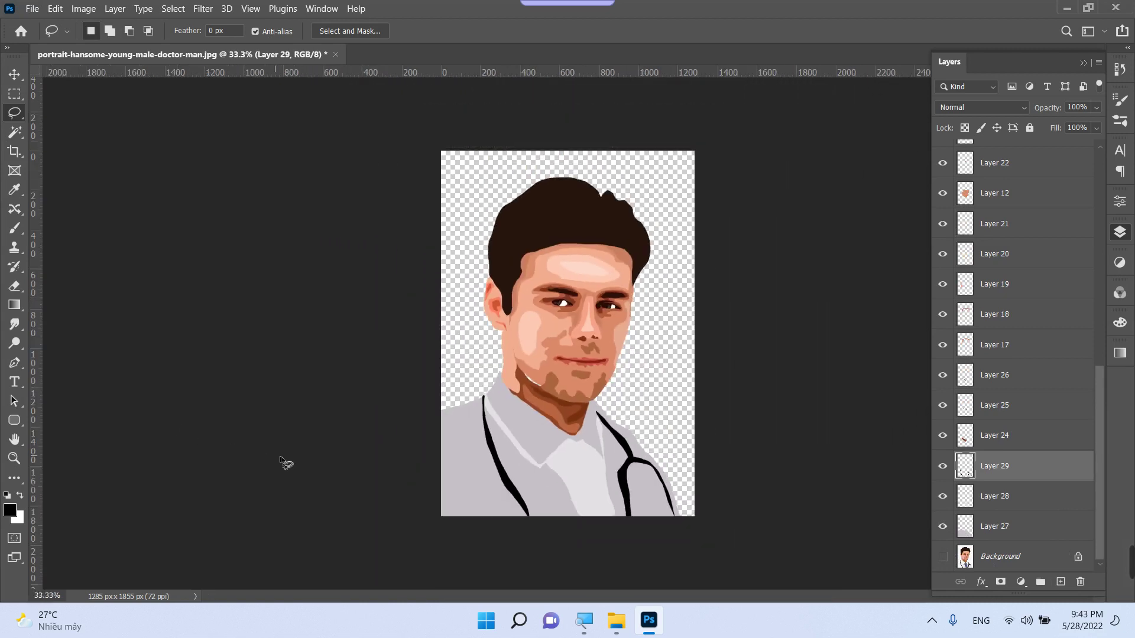
key(z)
drag(507, 346, 523, 375)
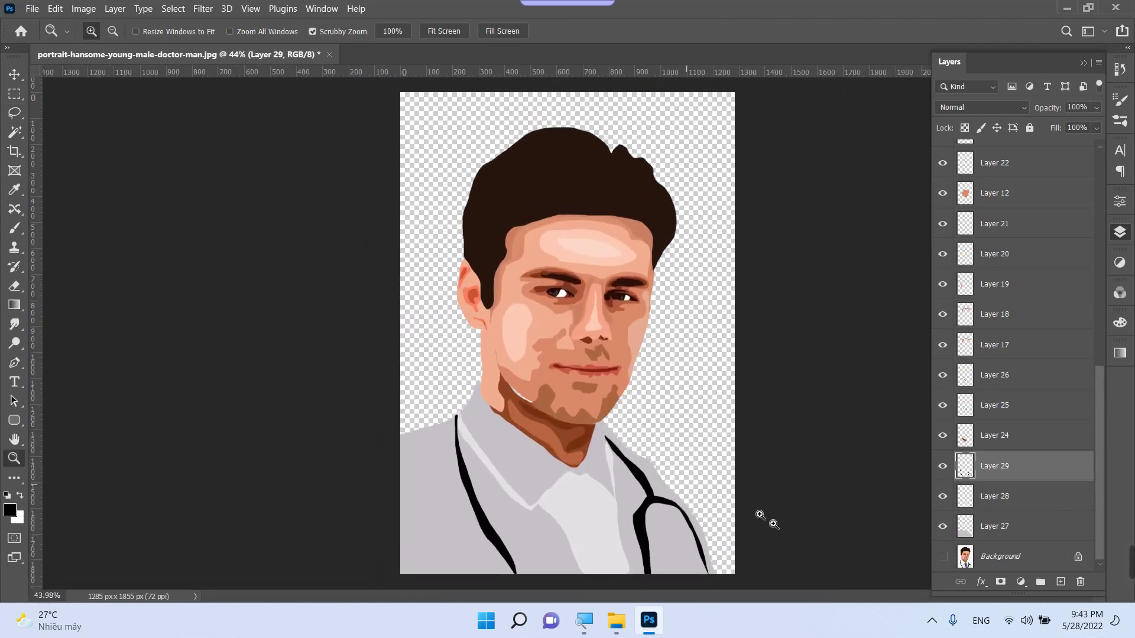
click(942, 557)
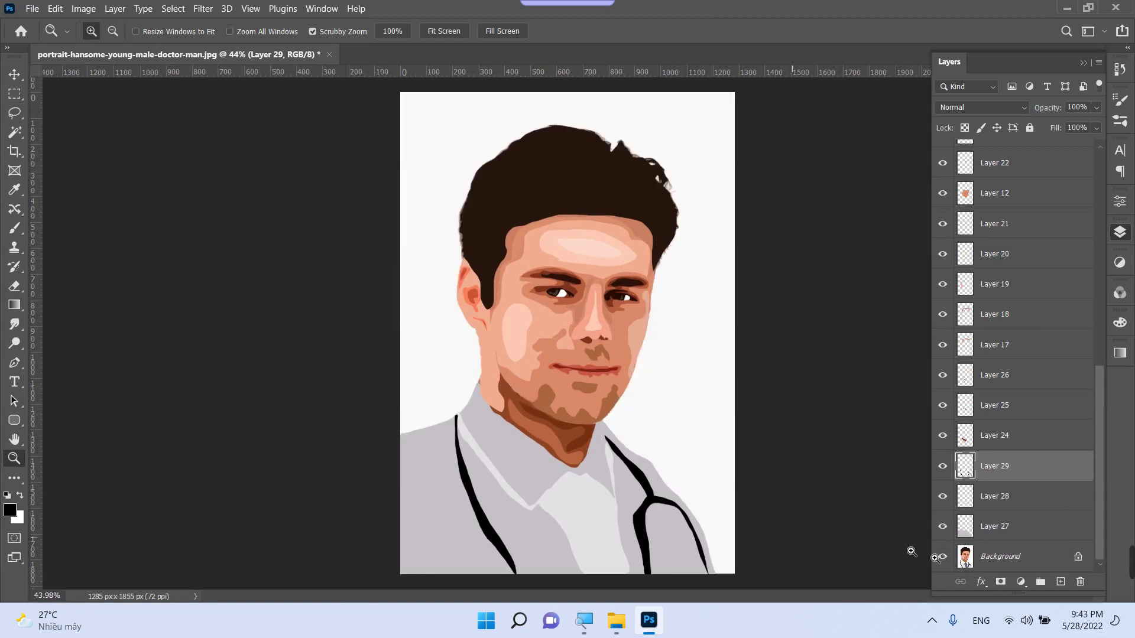
click(943, 527)
click(943, 497)
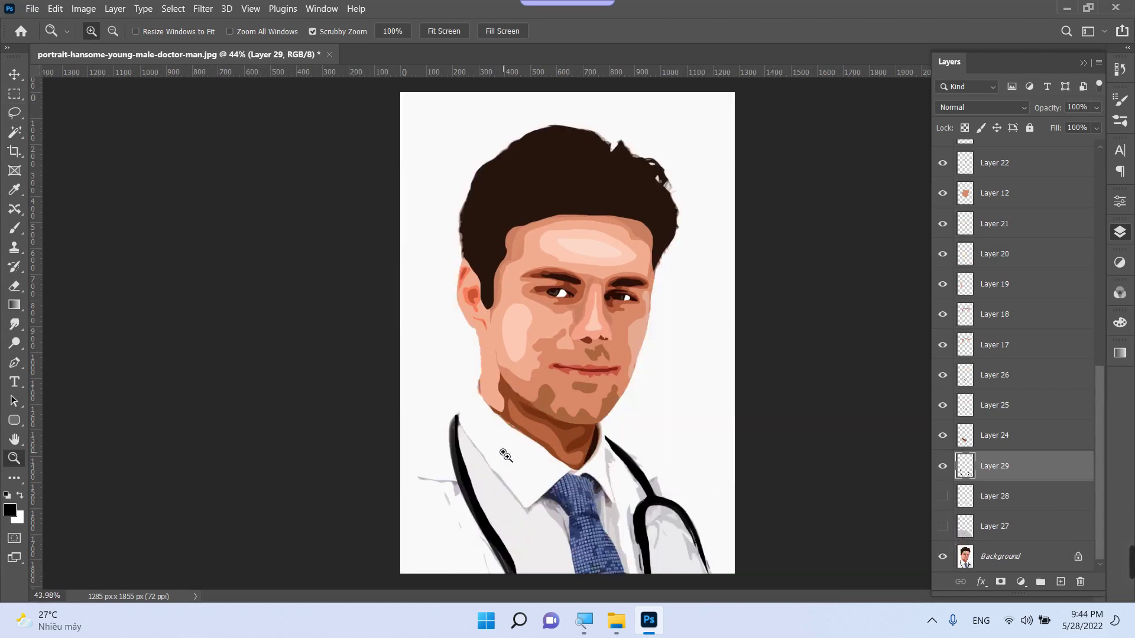
scroll(509, 454, up, 5)
drag(743, 525, 665, 357)
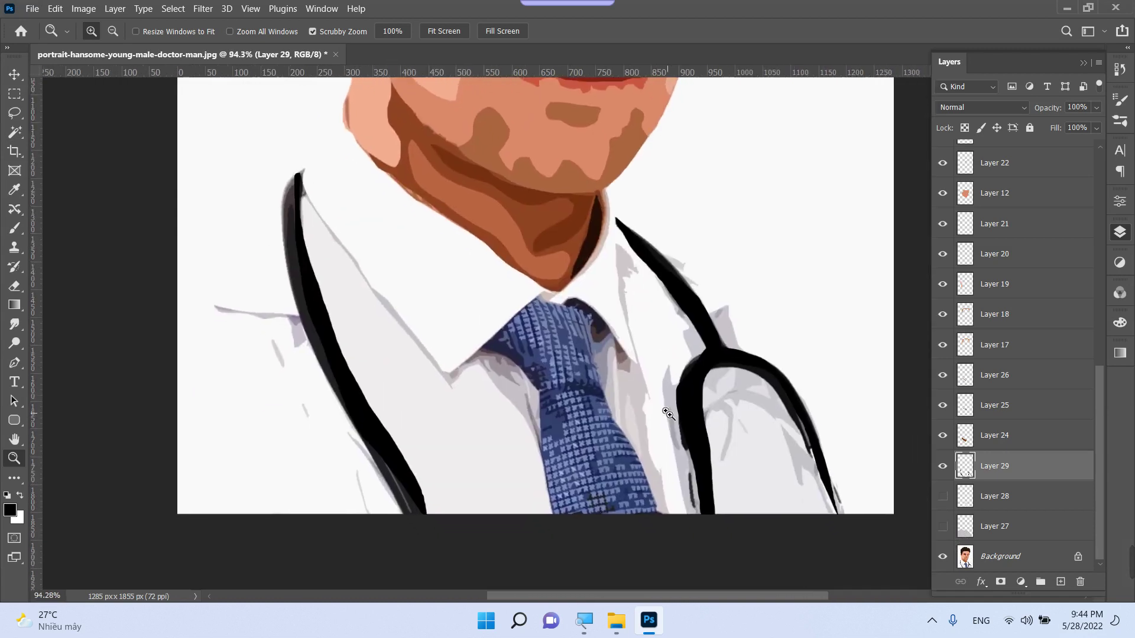
Lasso the blue tie from its knot down to the canvas's lower edge and show Layers 28 and 27 again
key(l)
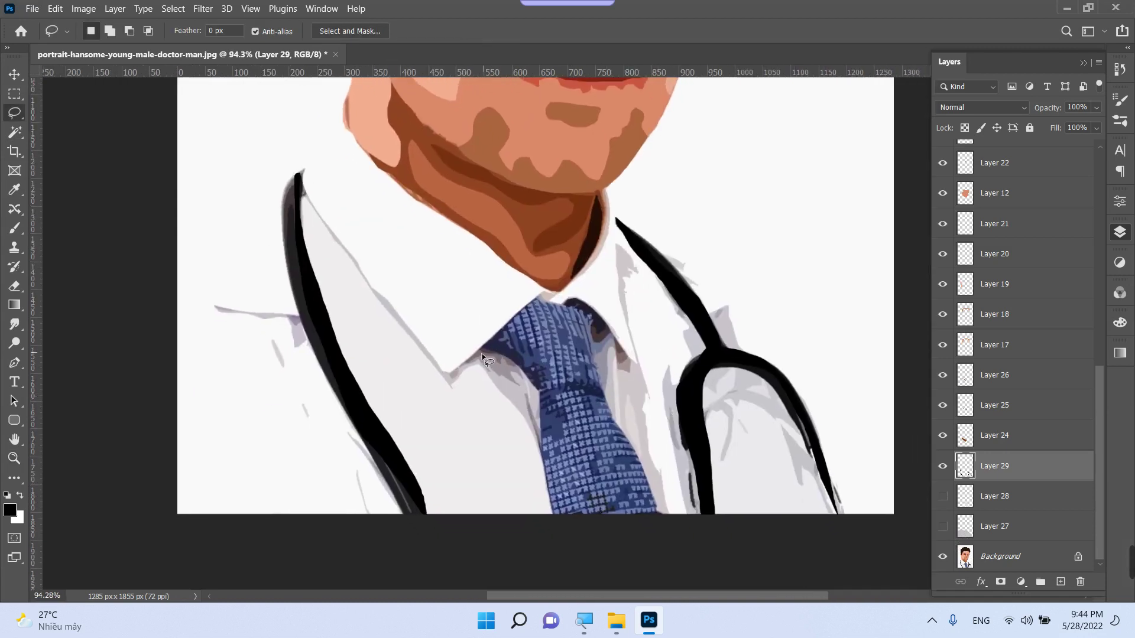
drag(481, 349, 502, 323)
mouse_move(628, 438)
mouse_down()
mouse_move(649, 476)
mouse_move(656, 525)
mouse_move(553, 518)
mouse_move(550, 483)
mouse_up()
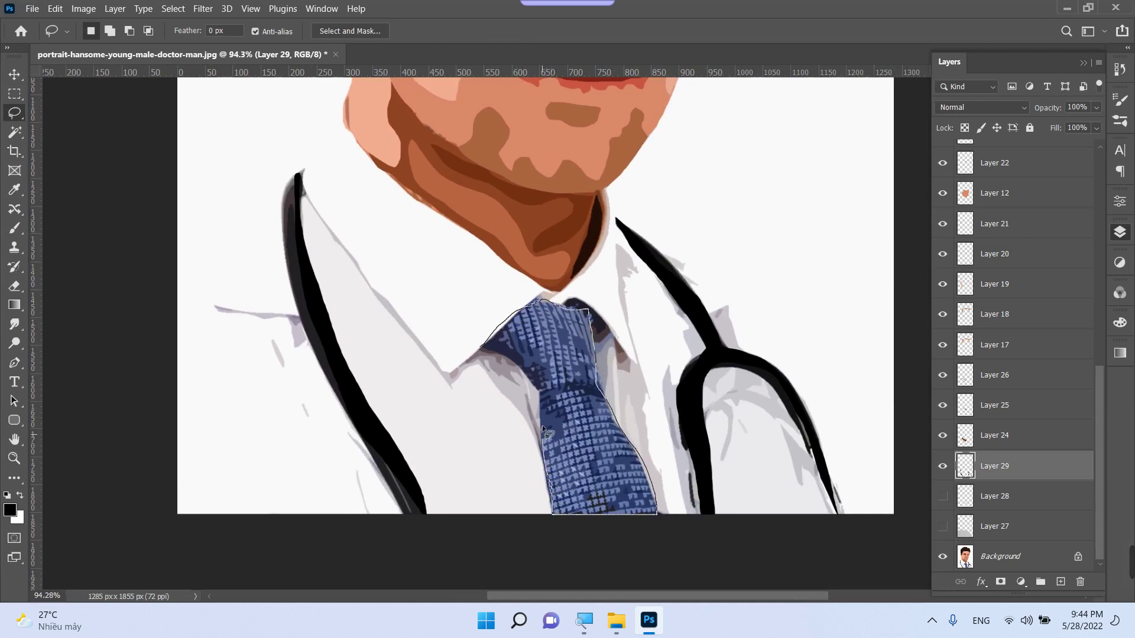
drag(543, 430, 537, 387)
drag(478, 353, 481, 352)
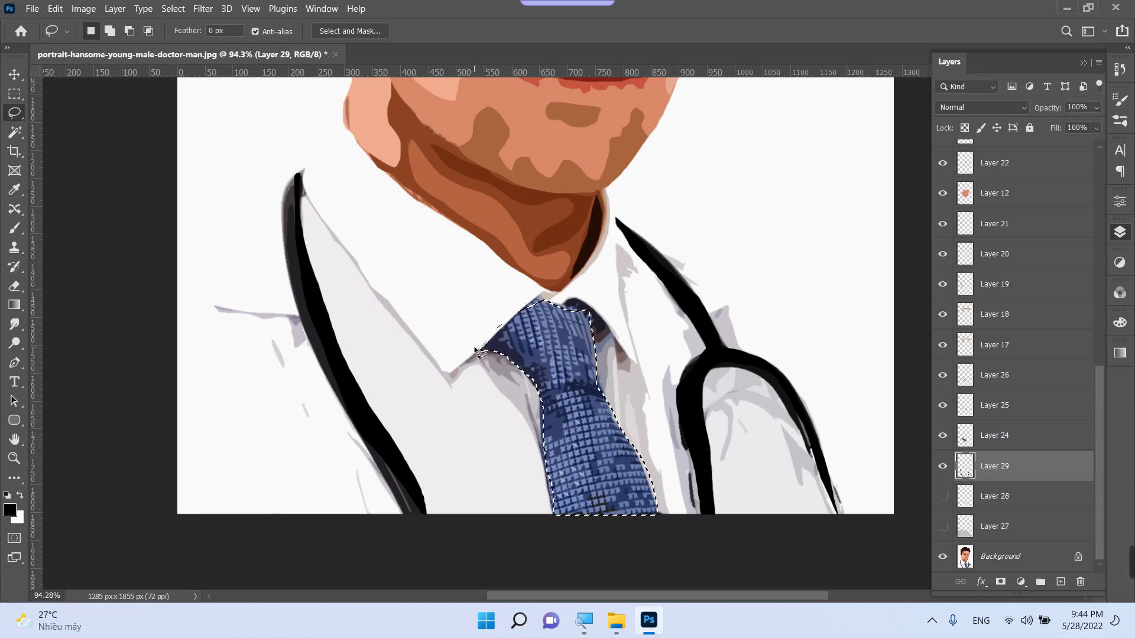
click(942, 496)
click(942, 526)
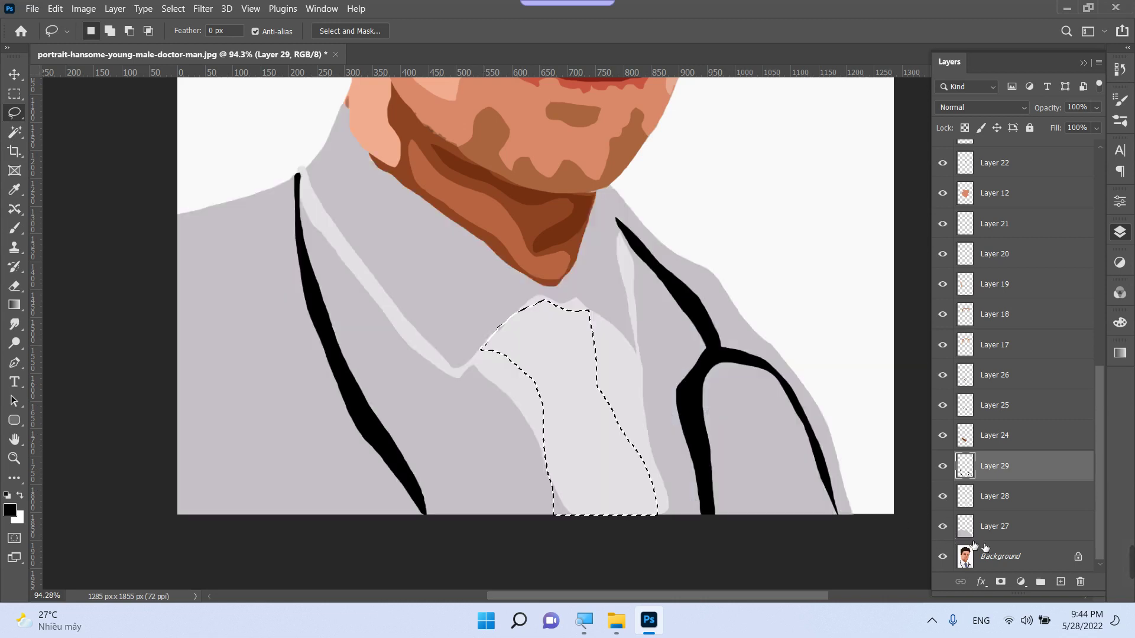
Hide the Background, fill the selected tie on Layer 29 with black, and clear the selection
click(942, 558)
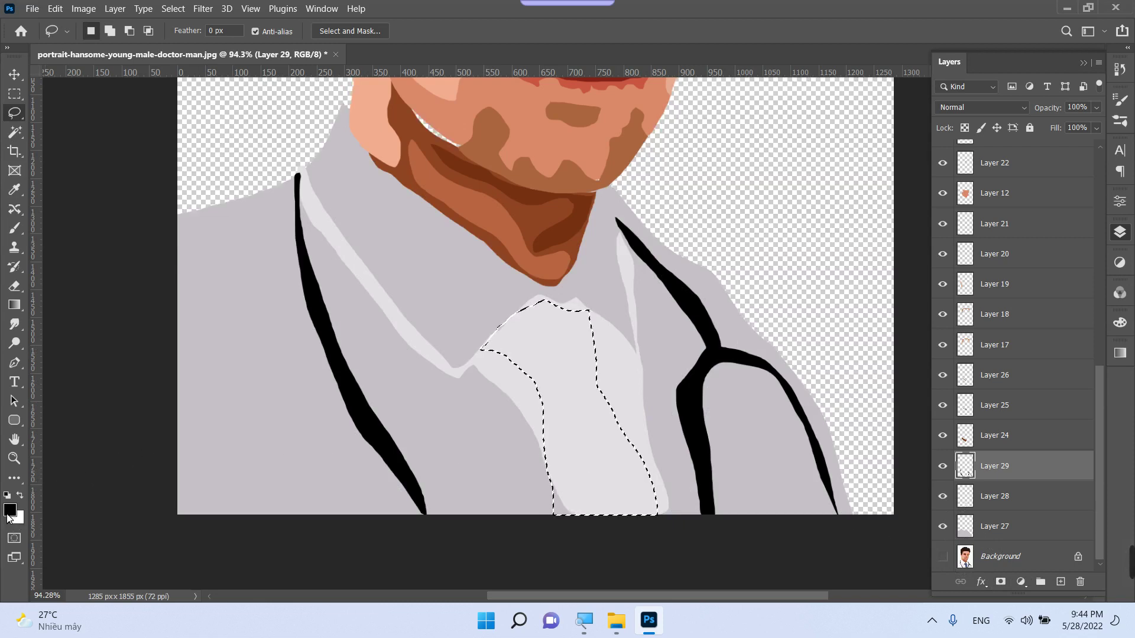
key(alt+BackSpace)
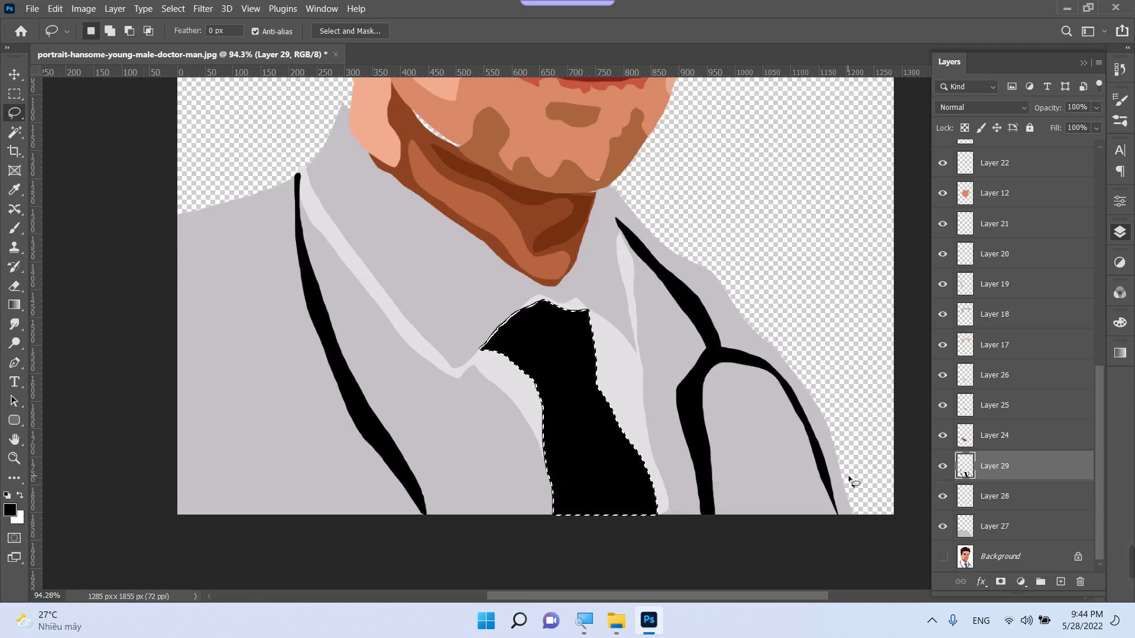
key(ctrl+d)
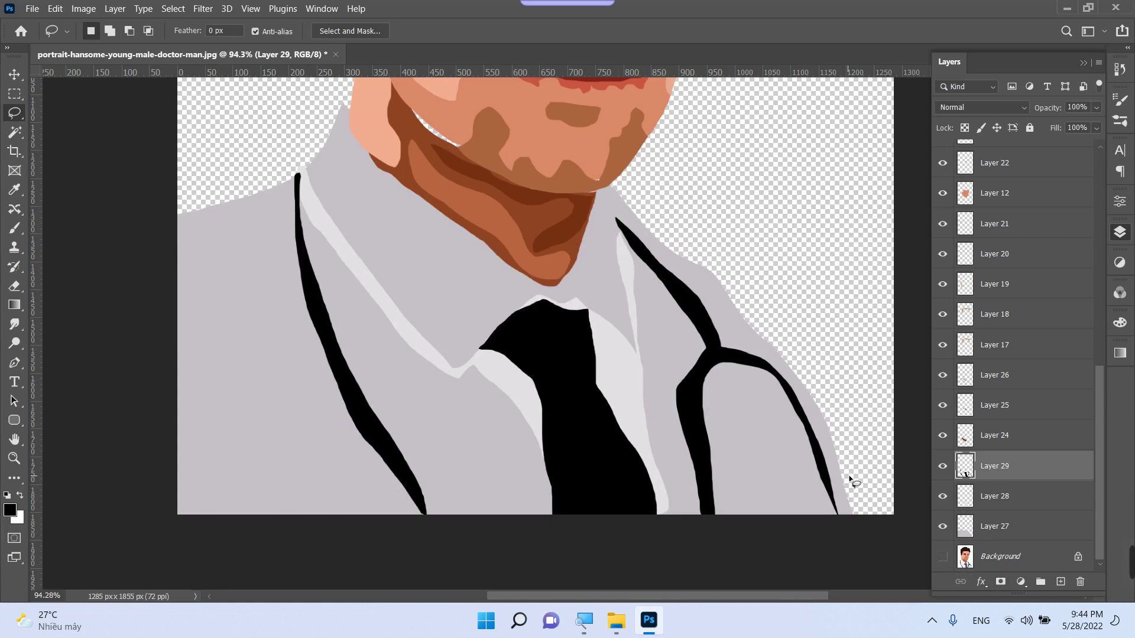
Hide Layers 27, 28 and 29 and show the Background to expose the photo's coat
key(ctrl+minus)
key(ctrl+minus)
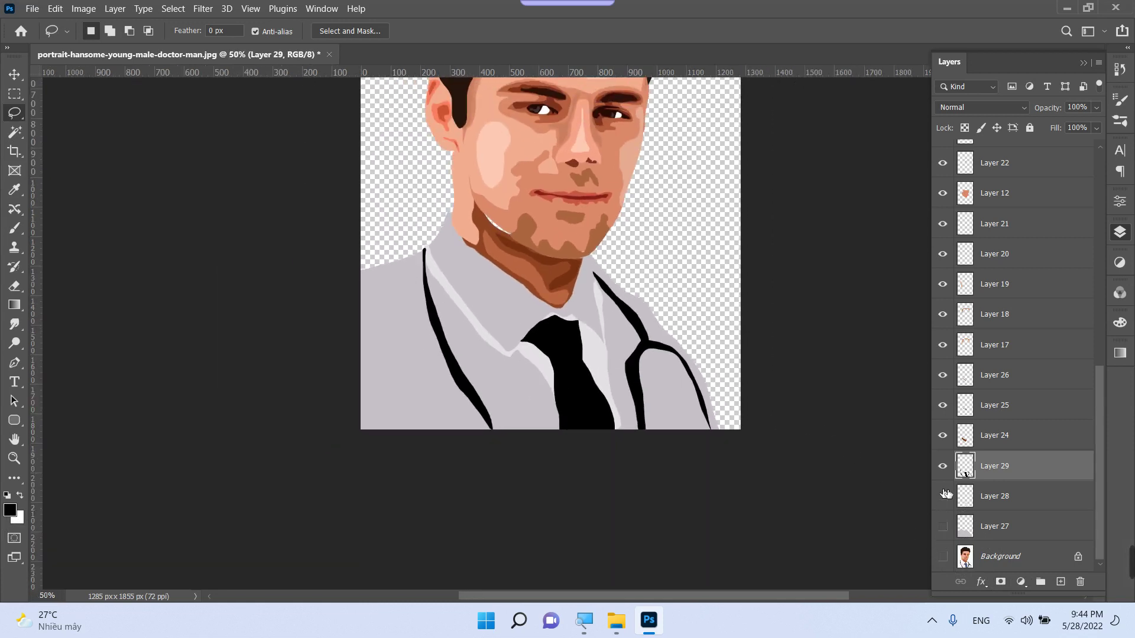
click(942, 466)
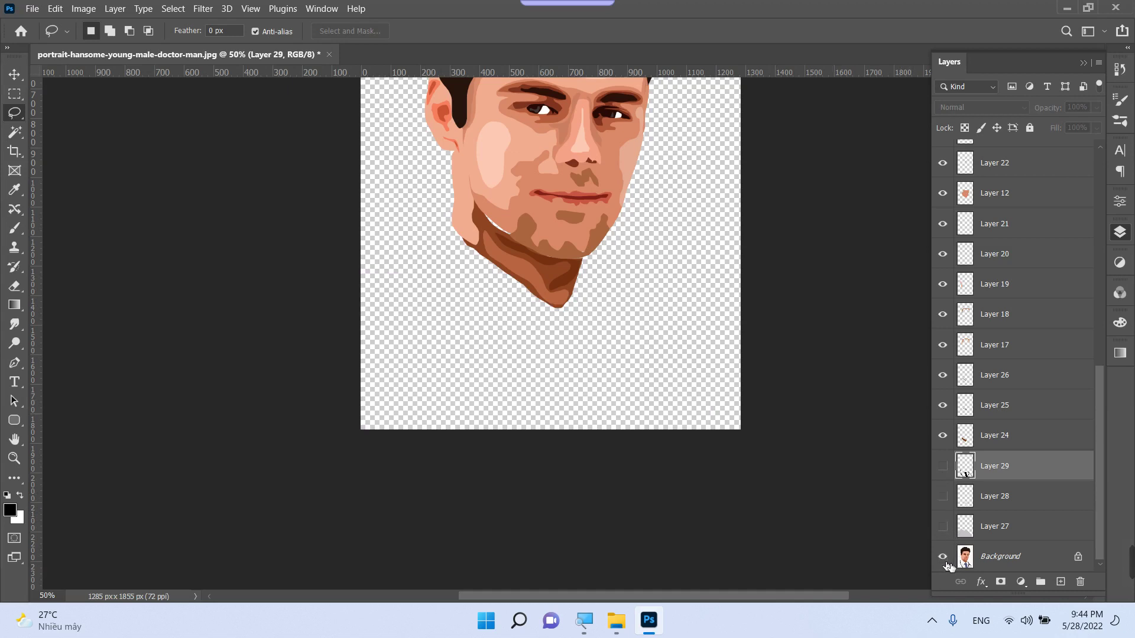
click(943, 557)
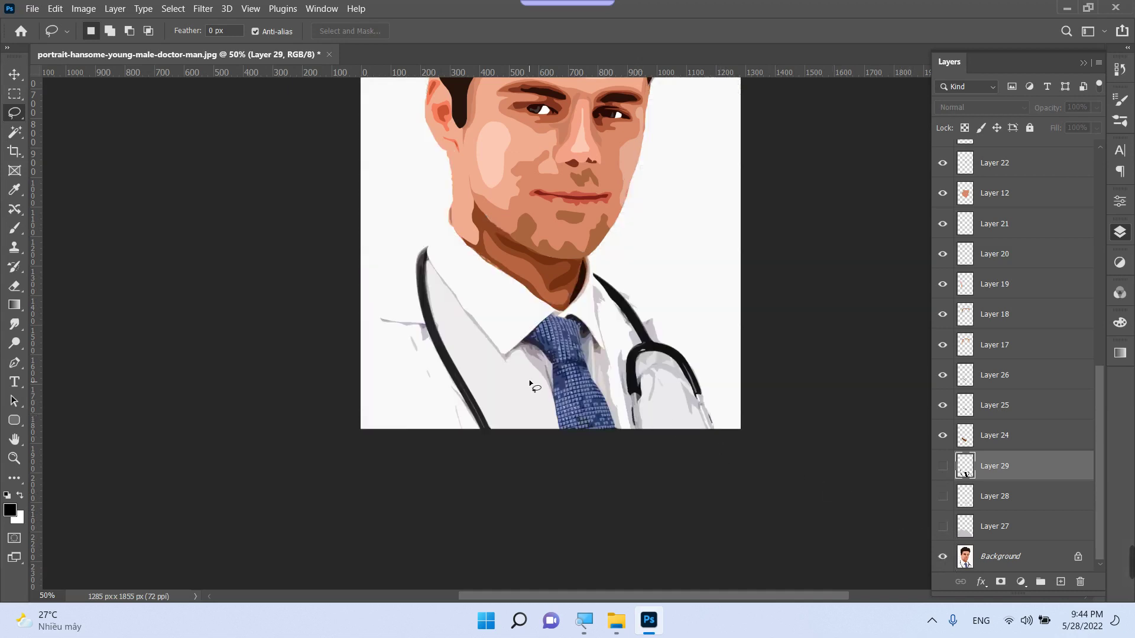
Lasso the coat folds on both sides of the chest as one selection and show Layers 27, 28 and 29 again
mouse_move(385, 329)
mouse_down()
mouse_move(416, 347)
mouse_move(460, 423)
mouse_move(386, 328)
mouse_up()
key(alt)
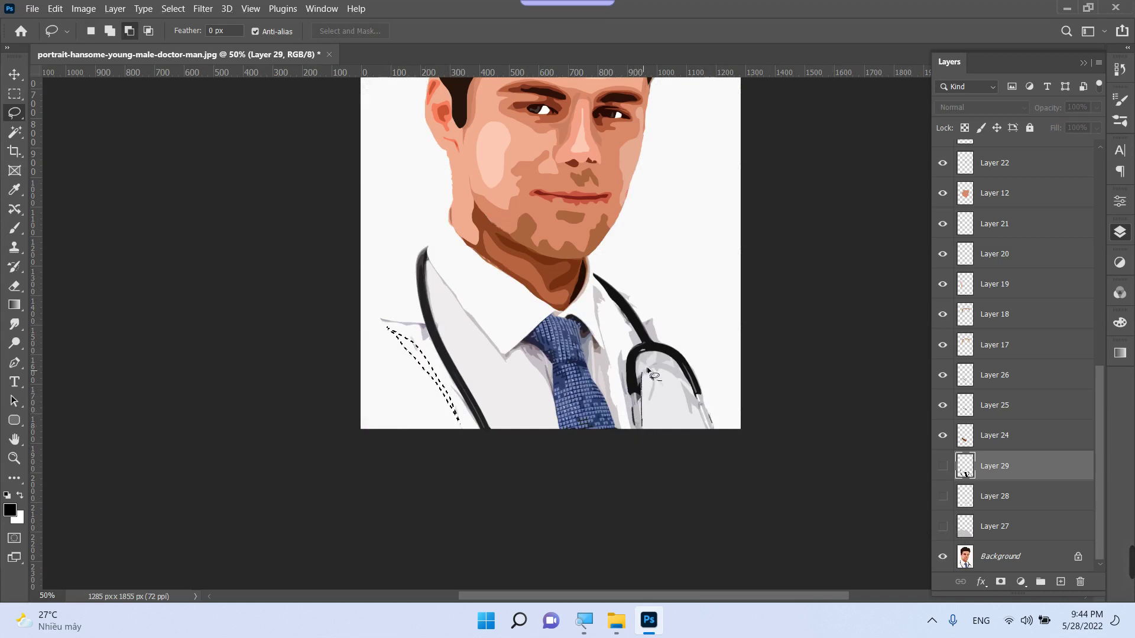
mouse_move(648, 371)
mouse_down()
mouse_move(697, 416)
mouse_move(660, 343)
mouse_move(640, 321)
mouse_move(622, 360)
mouse_move(602, 309)
mouse_move(603, 372)
mouse_move(625, 422)
mouse_move(641, 428)
mouse_move(627, 426)
mouse_move(639, 424)
mouse_move(642, 373)
mouse_move(669, 371)
mouse_move(699, 411)
mouse_move(679, 361)
mouse_move(608, 291)
mouse_move(624, 341)
mouse_move(630, 427)
mouse_up()
key(shift)
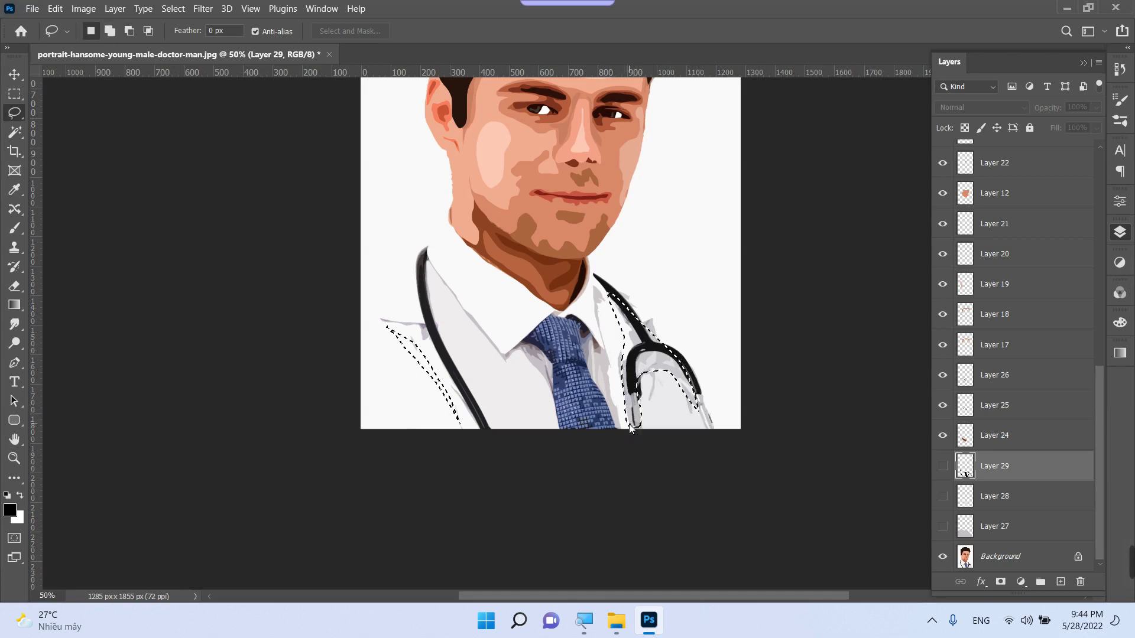
click(942, 526)
click(943, 495)
click(942, 466)
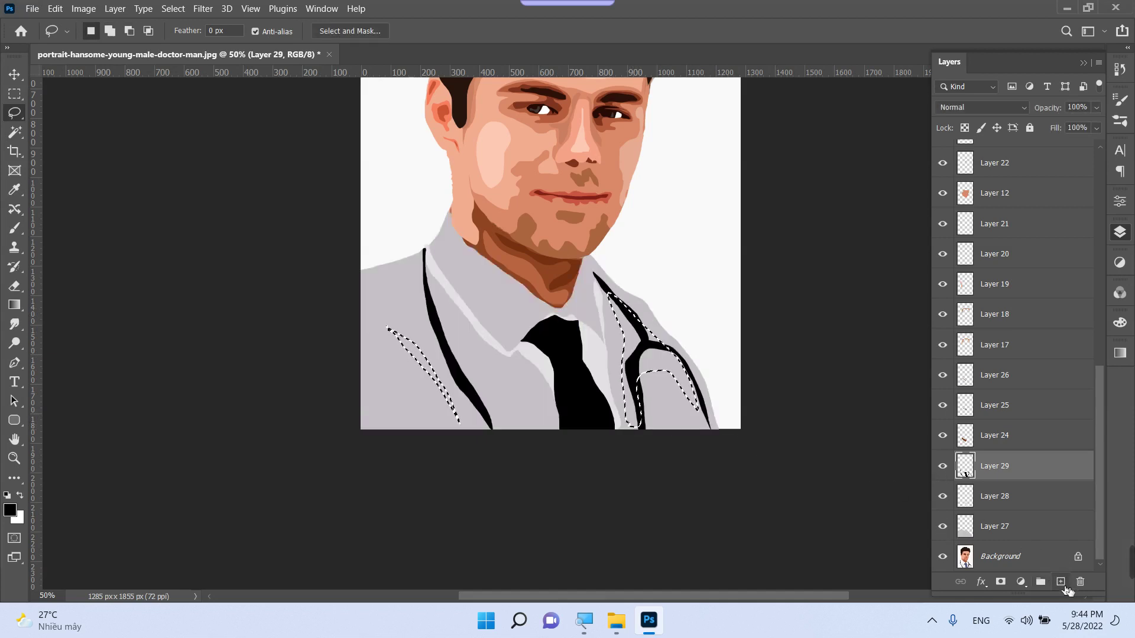
Add a layer above Layer 29, fill the selected folds with the collar's light grey e3dfe4, deselect, and set the layer's opacity to 50%
click(1062, 581)
click(9, 511)
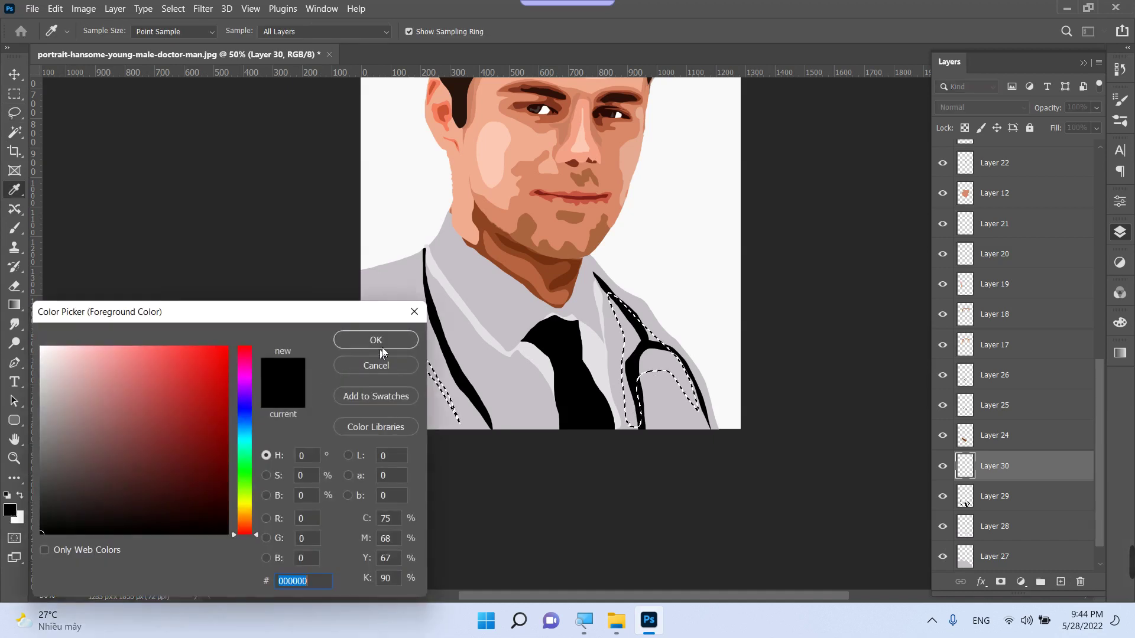
click(436, 282)
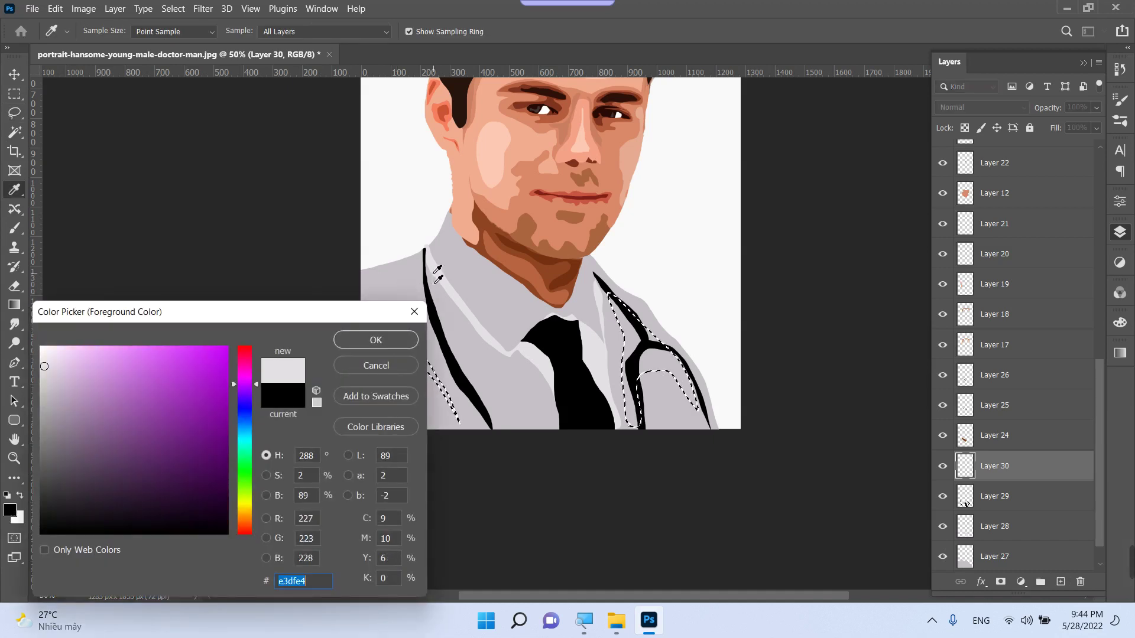
key(Return)
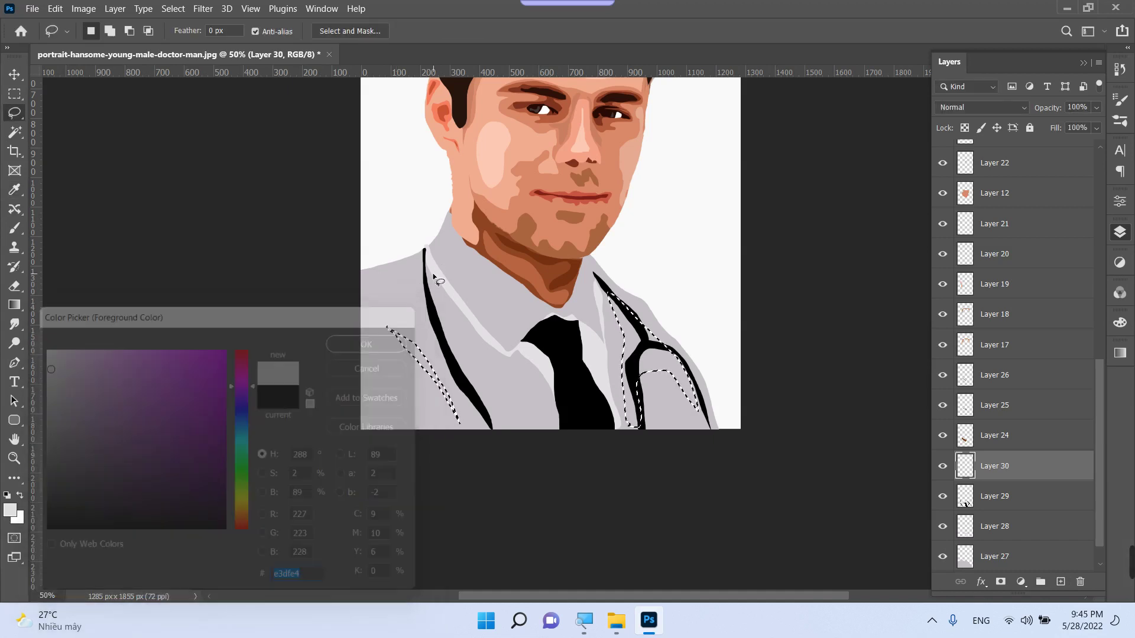
key(alt+BackSpace)
key(ctrl+d)
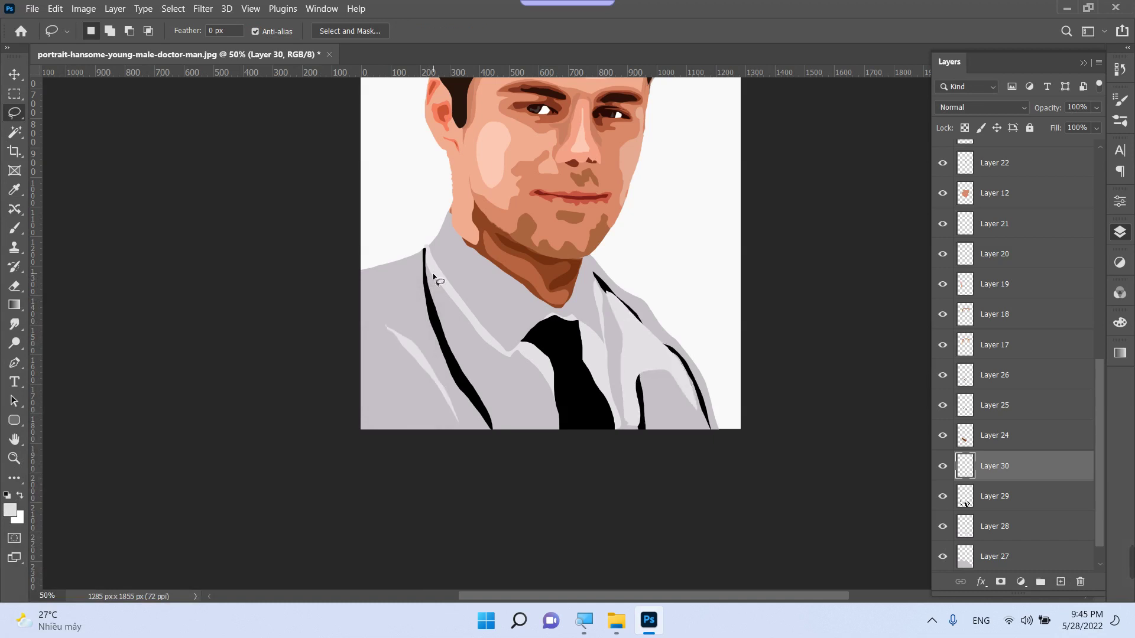
key(5)
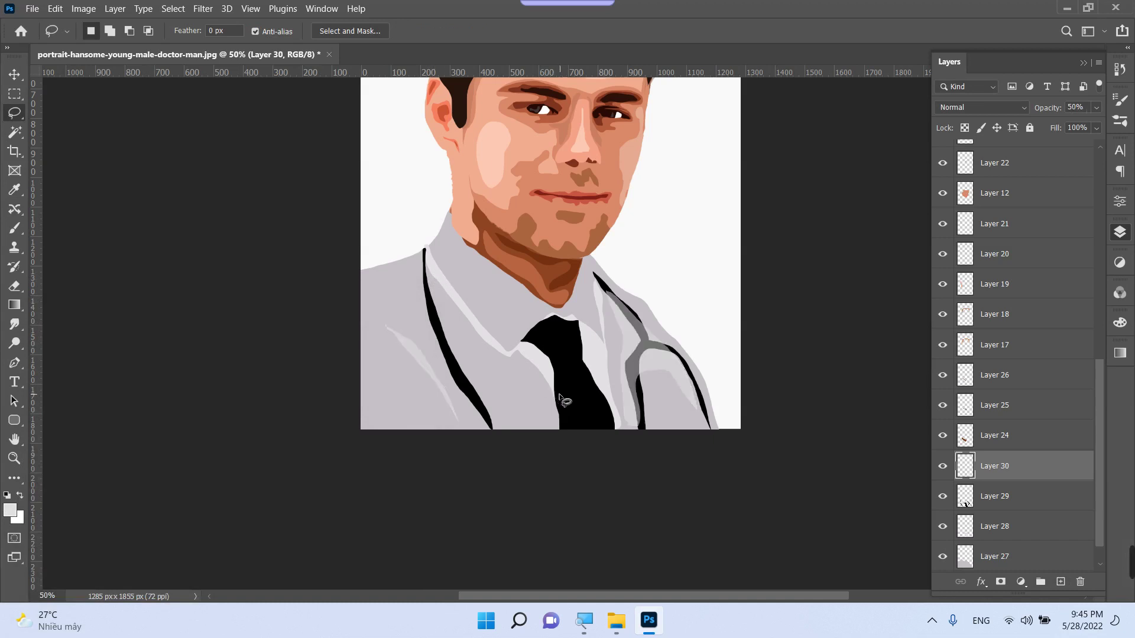
key(ctrl+minus)
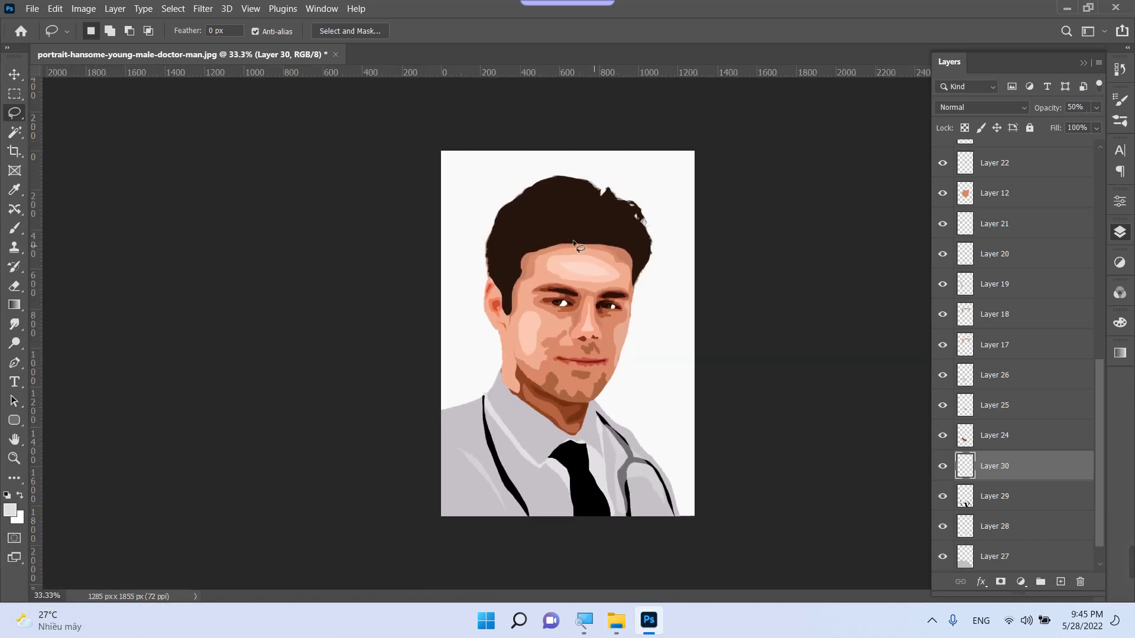
Examine the illustration up close, from the jaw and neck up to the edges of the hair
key(z)
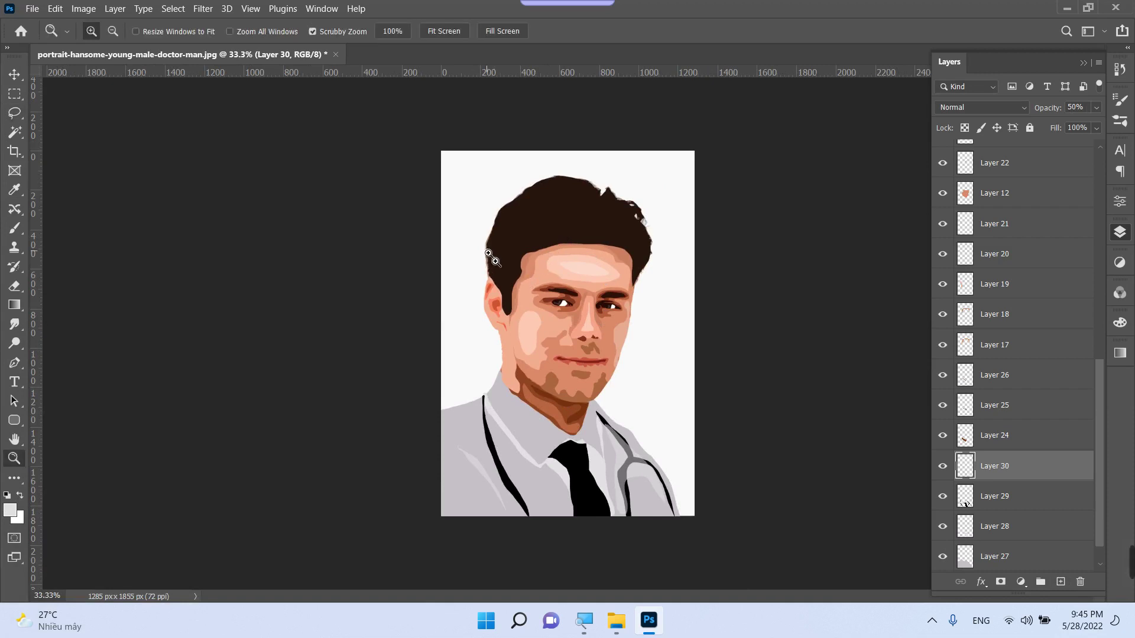
drag(488, 253, 503, 255)
key(l)
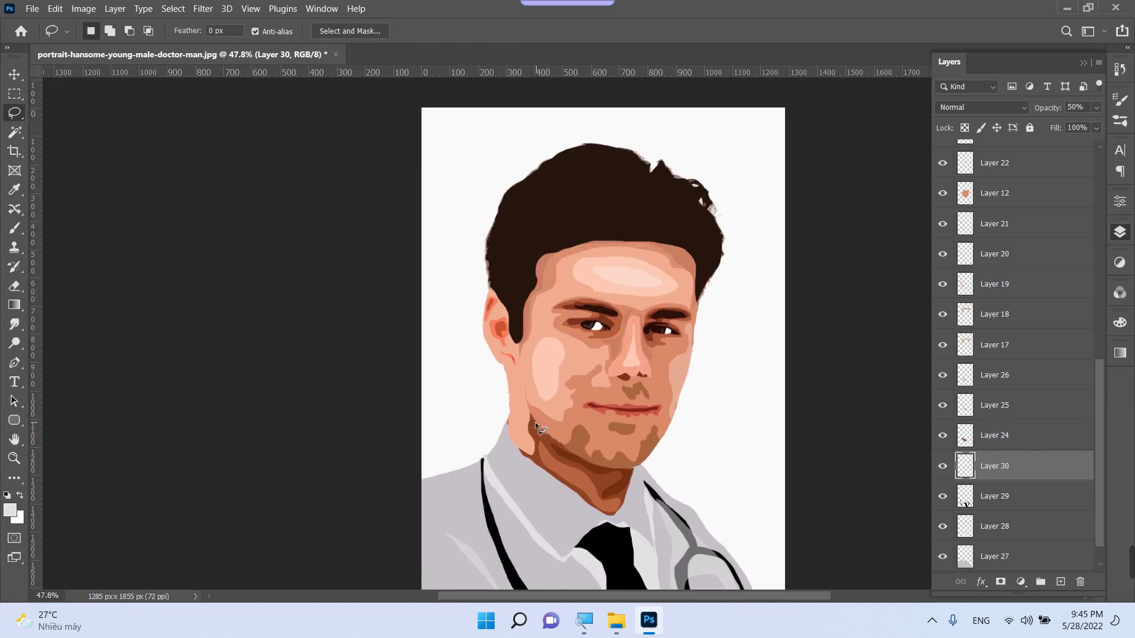
drag(531, 431, 531, 431)
key(v)
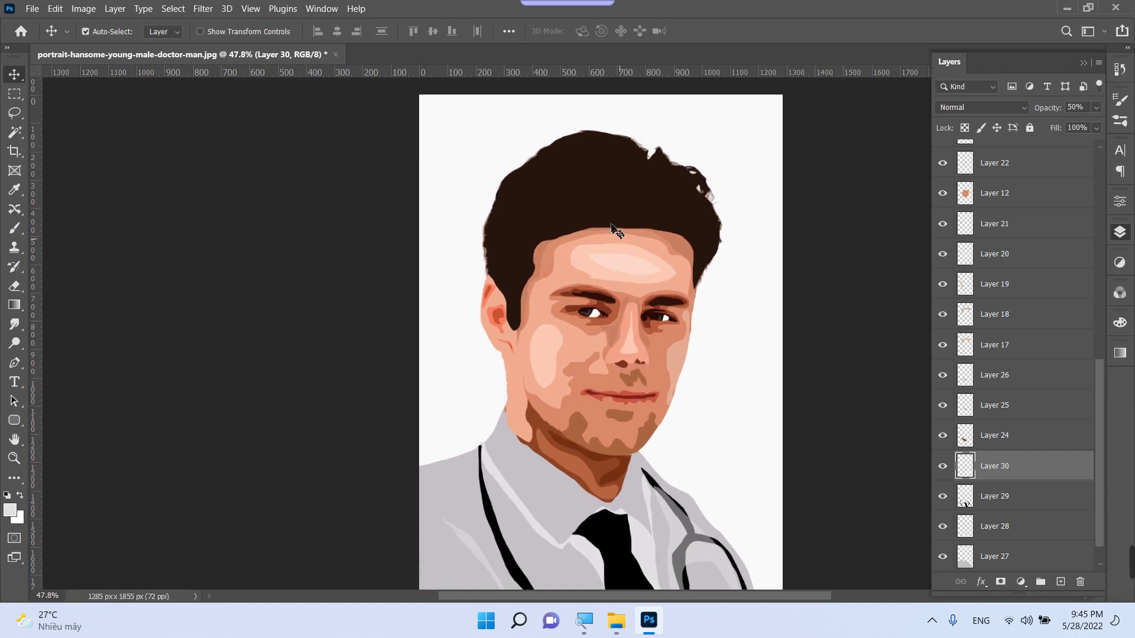
key(z)
drag(553, 157, 576, 190)
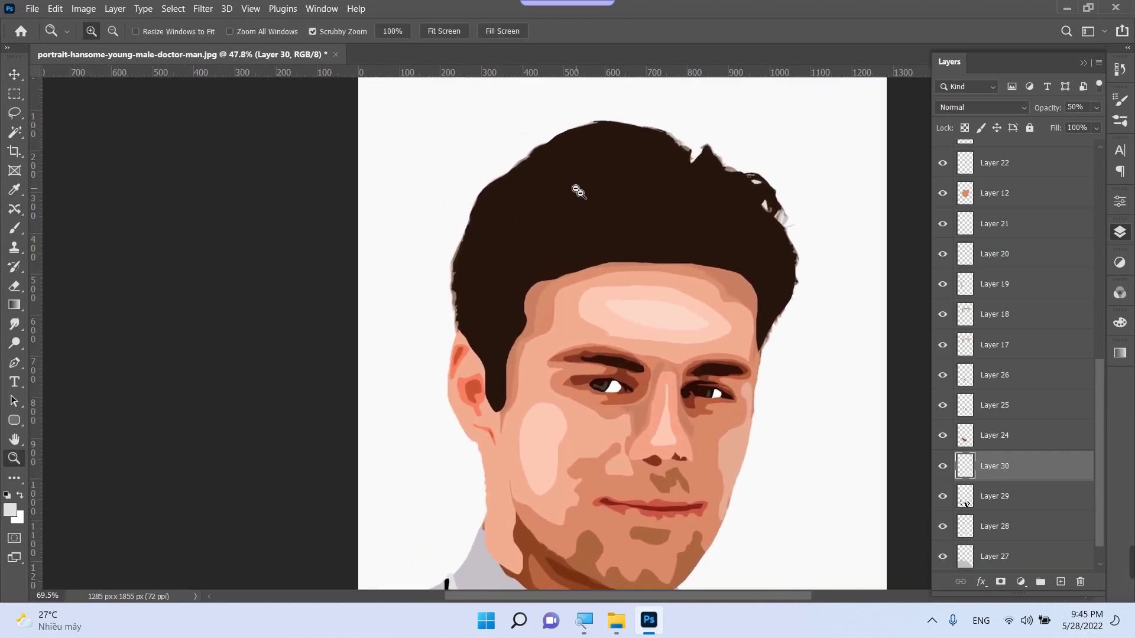
key(v)
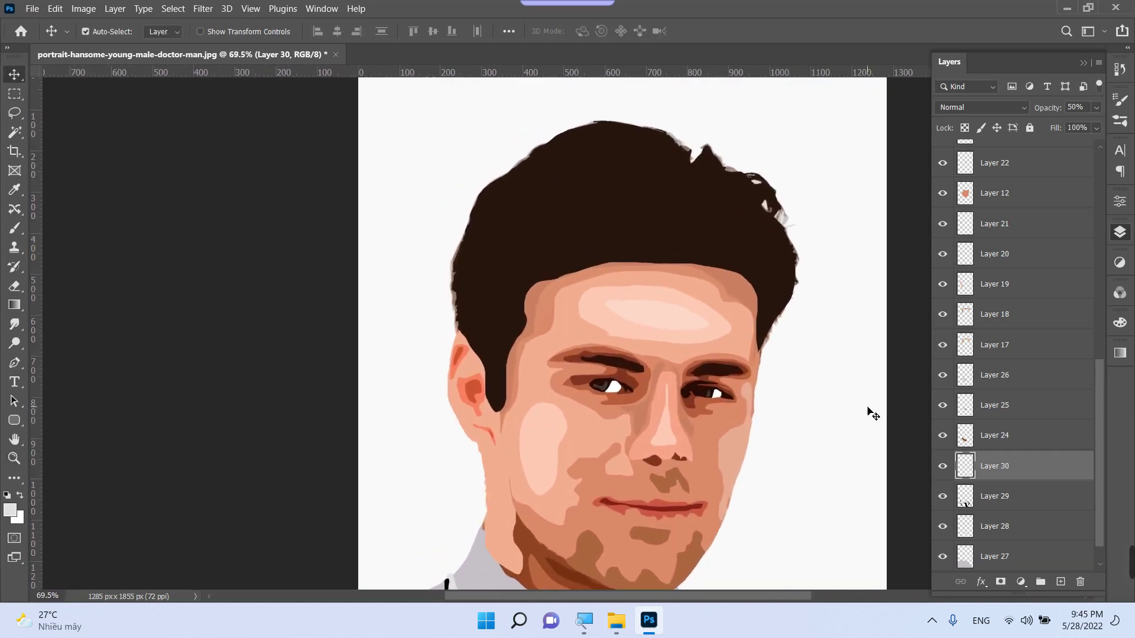
scroll(855, 414, down, 2)
scroll(956, 480, down, 1)
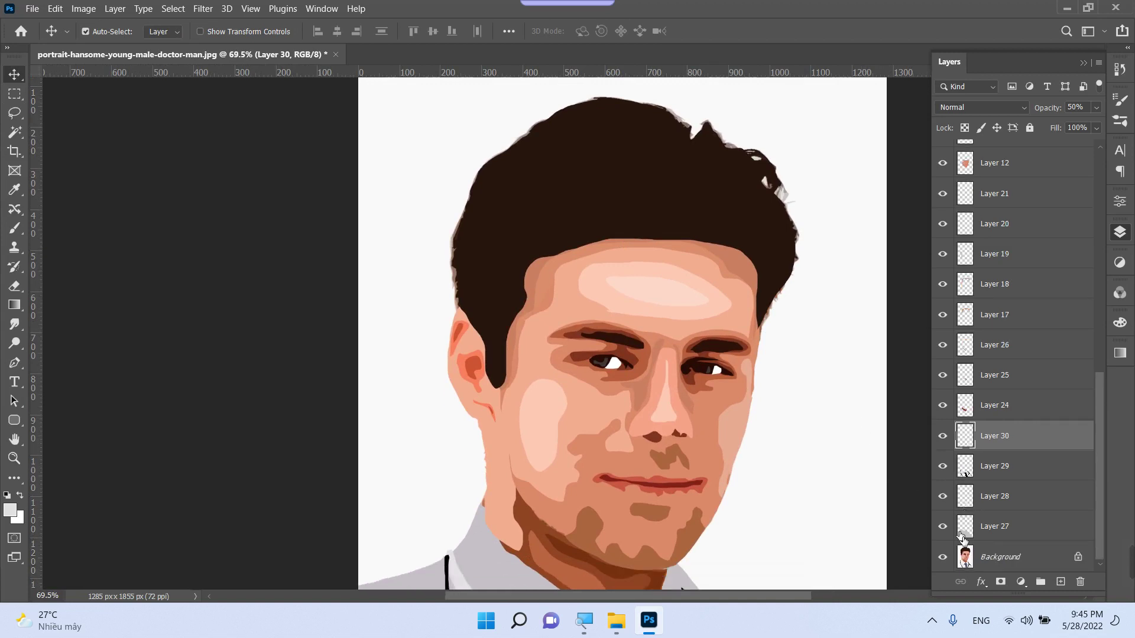
scroll(870, 330, up, 1)
Select the hair shape on Layer 10 and toggle its visibility to compare it with the photo's hair beneath
right_click(622, 201)
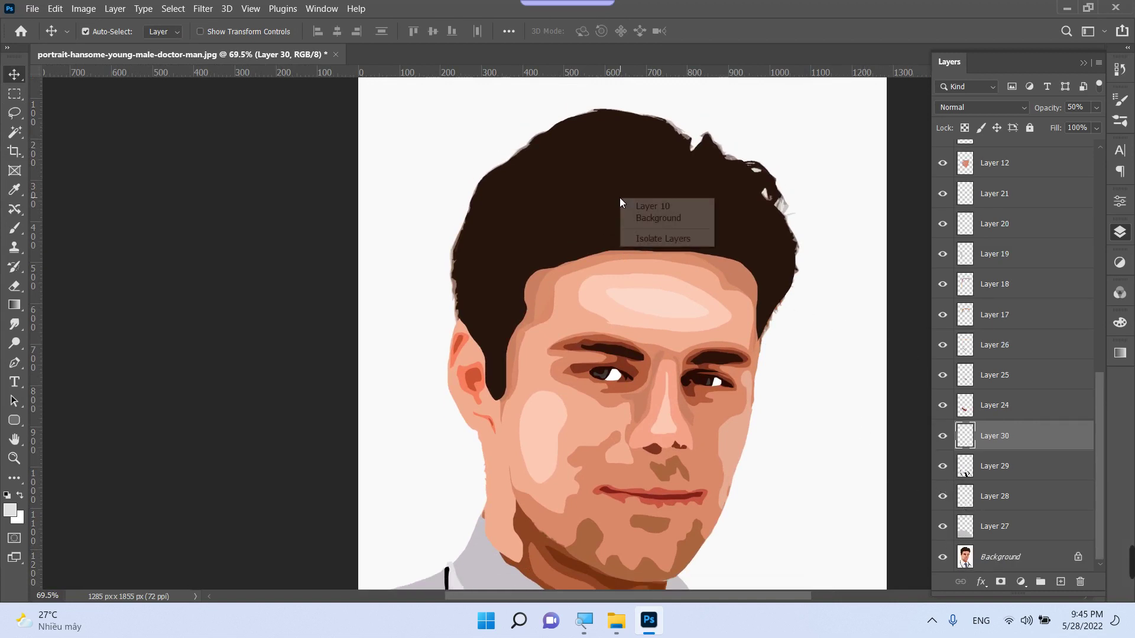
click(653, 206)
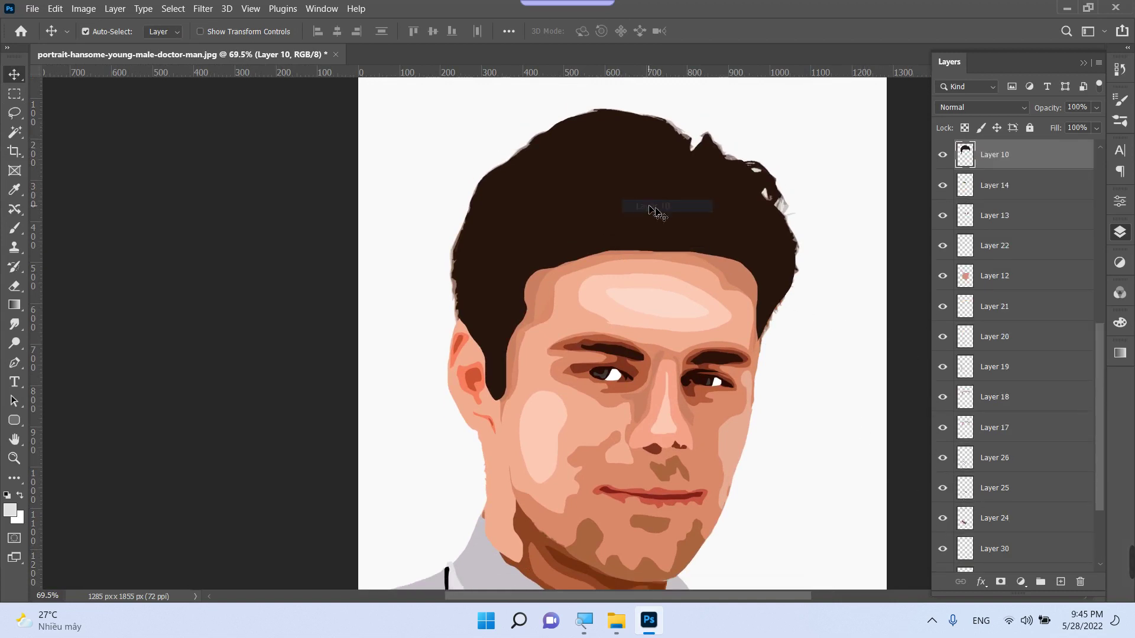
click(942, 155)
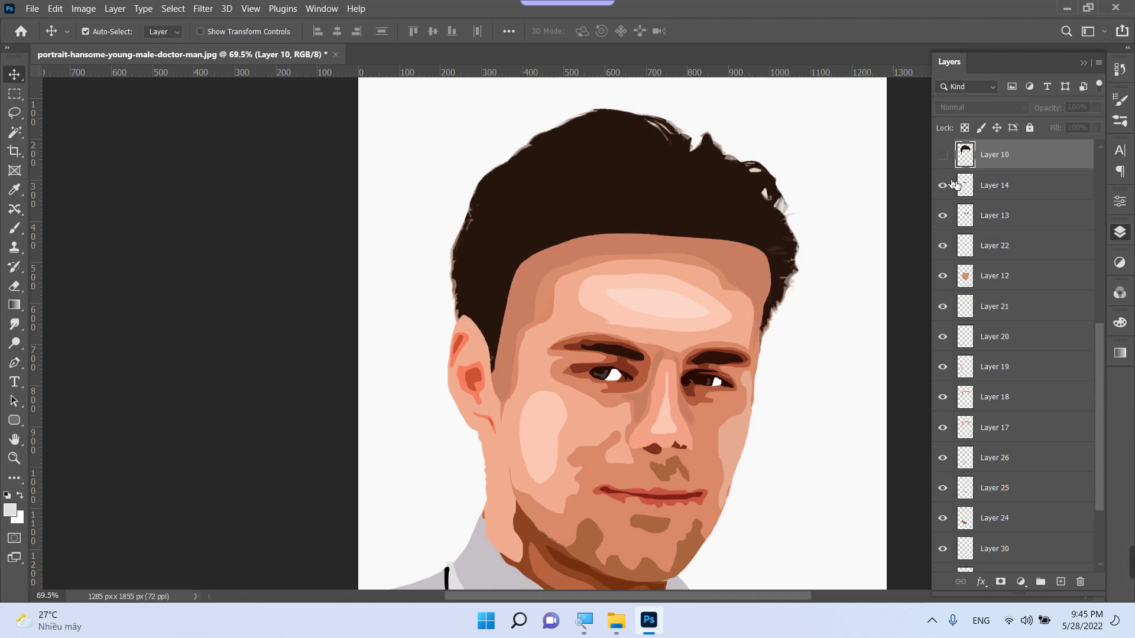
right_click(627, 194)
click(635, 199)
click(638, 198)
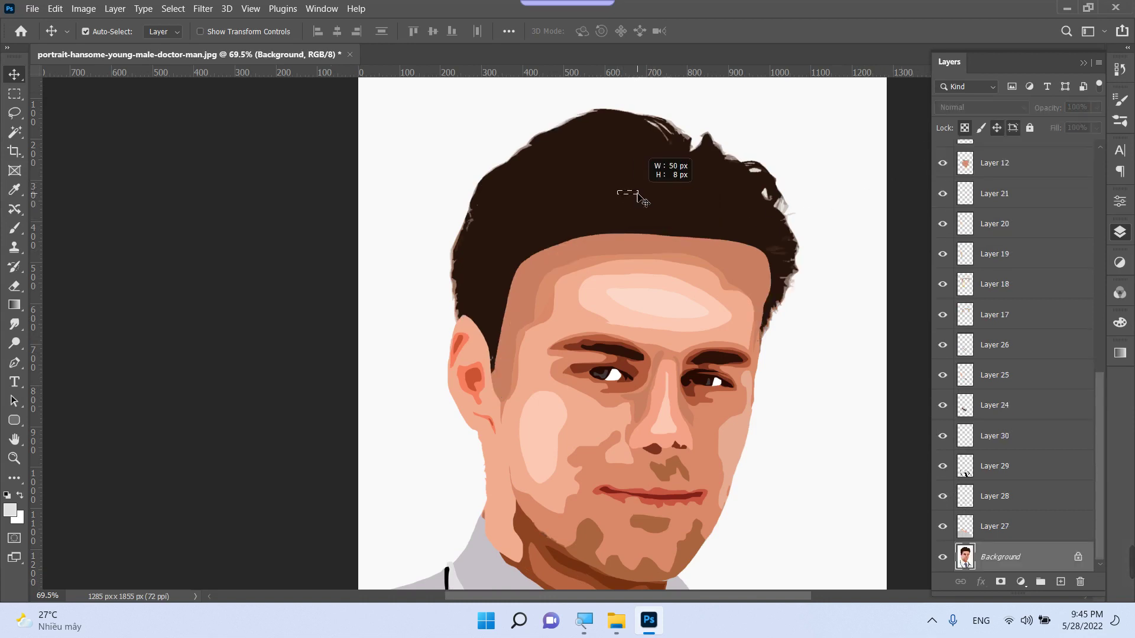
scroll(946, 254, up, 5)
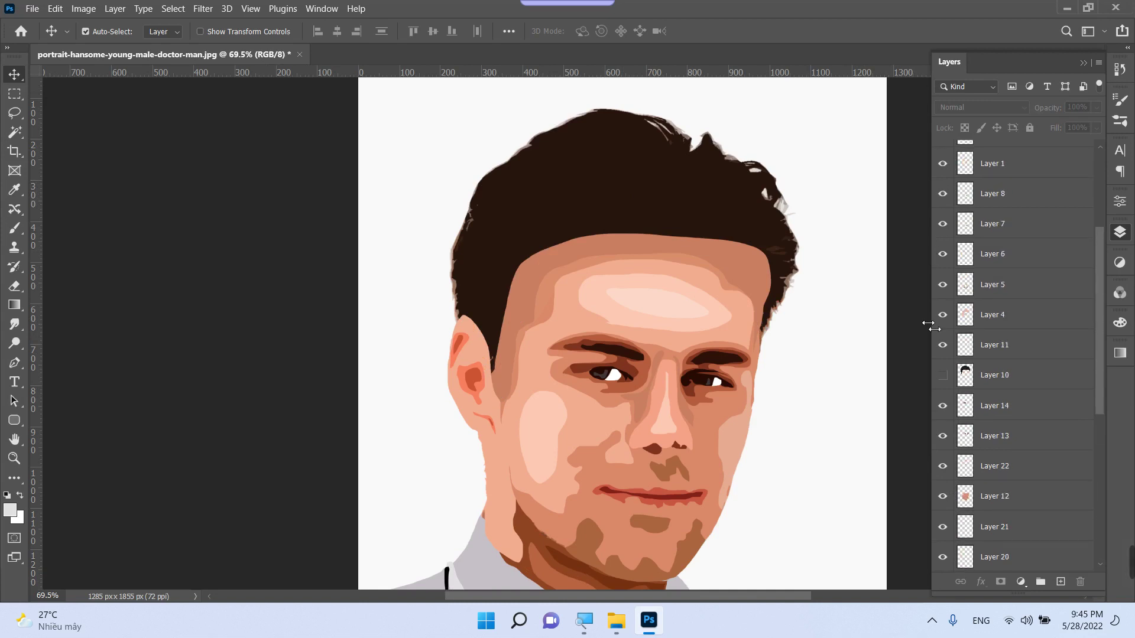
click(943, 376)
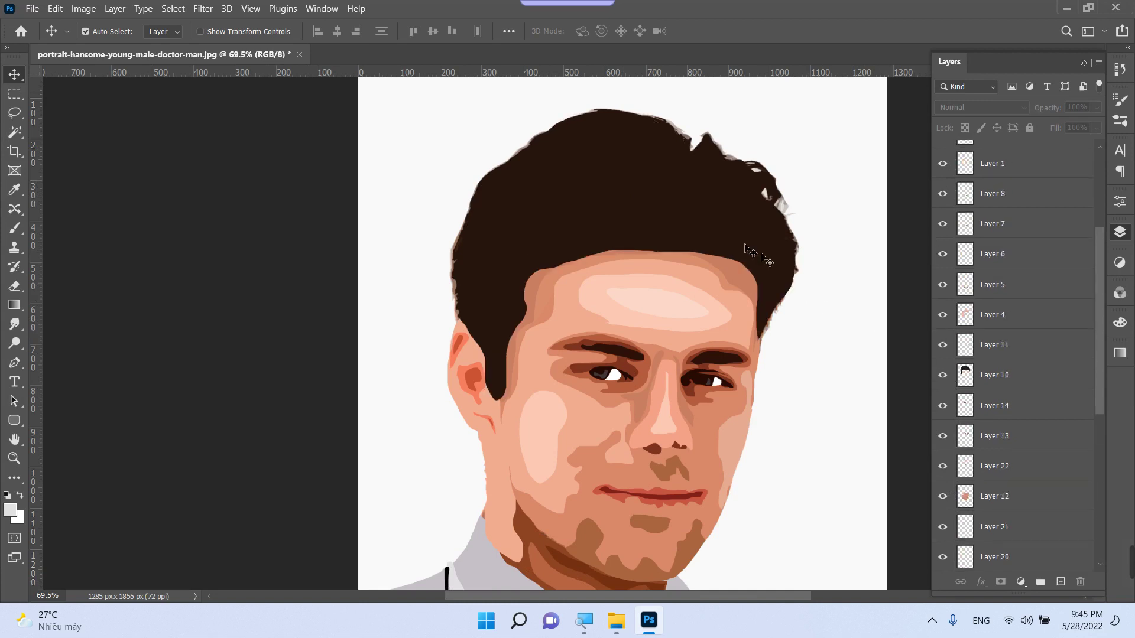
Hide the Background and lasso a band along the jawline that covers the gap between chin and neck
key(ctrl+minus)
key(ctrl+minus)
key(ctrl+minus)
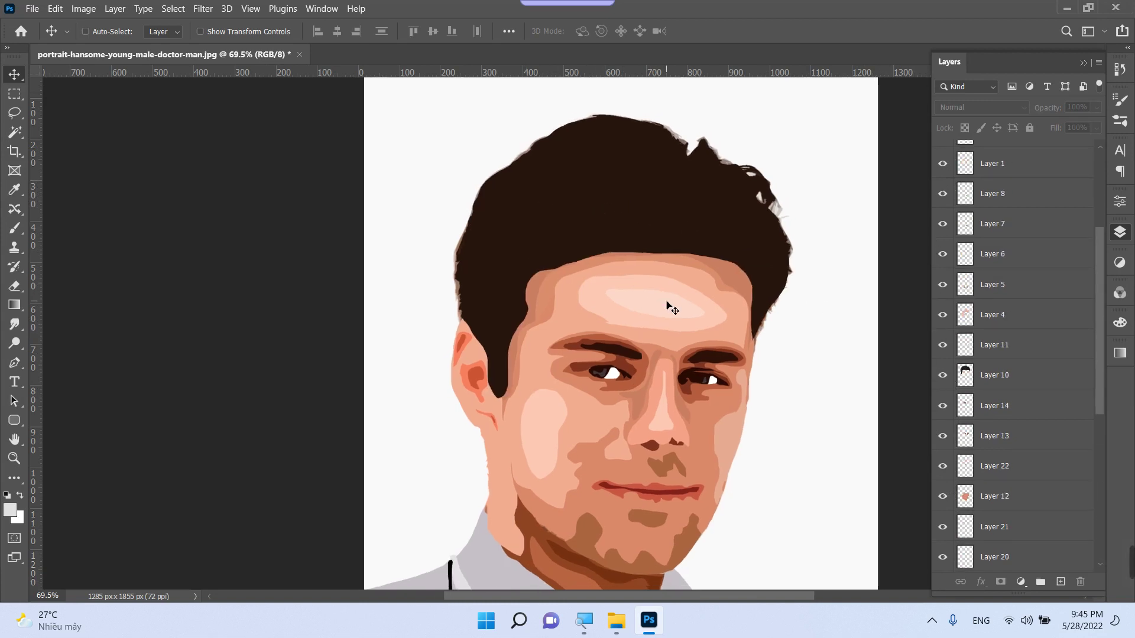
scroll(978, 569, down, 5)
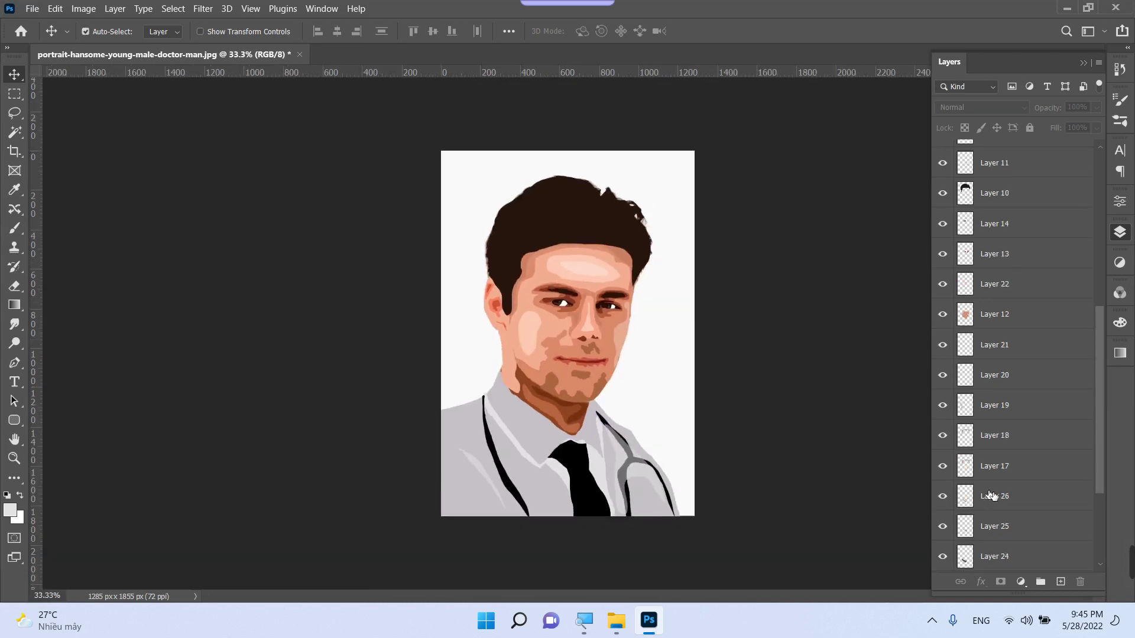
click(942, 558)
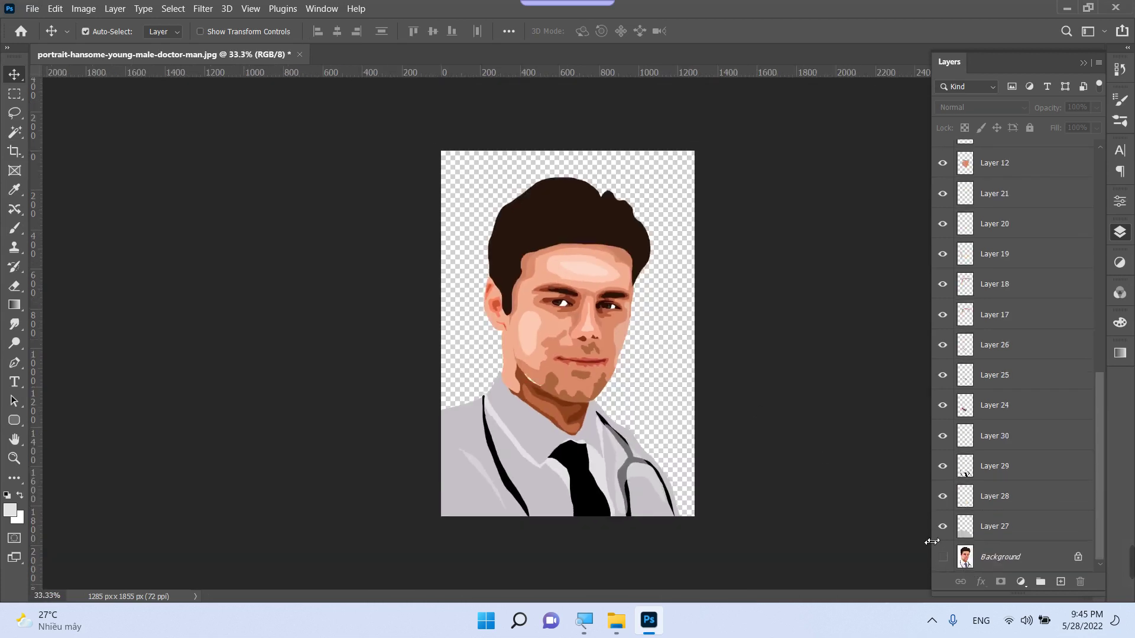
key(z)
mouse_move(438, 317)
mouse_down()
mouse_move(634, 399)
mouse_move(598, 347)
mouse_move(596, 398)
mouse_up()
key(l)
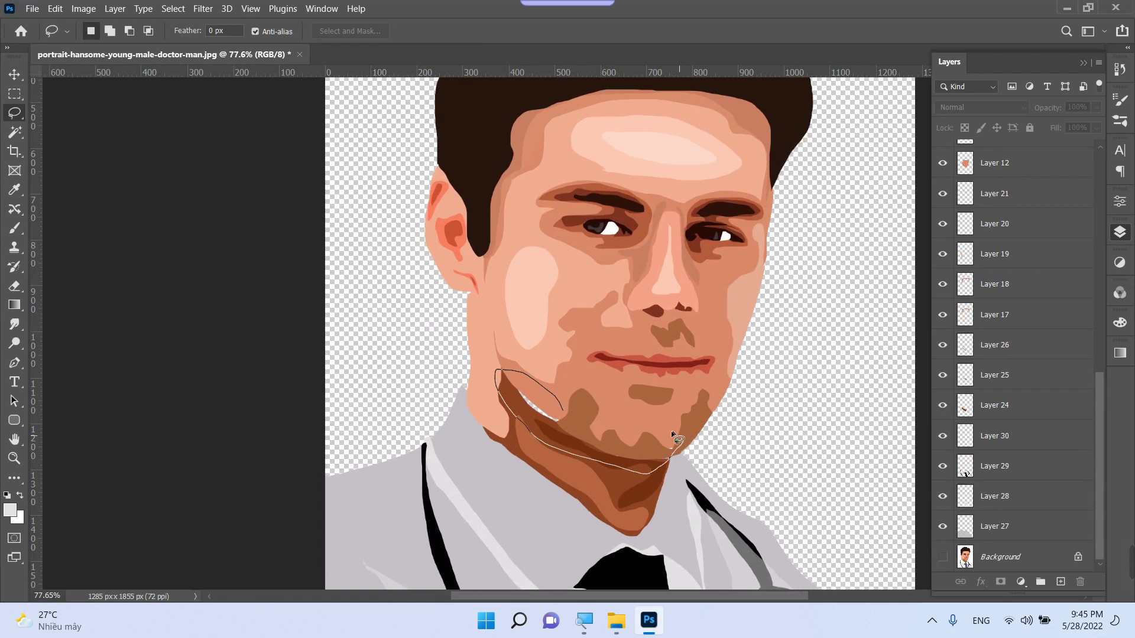
drag(558, 409, 556, 408)
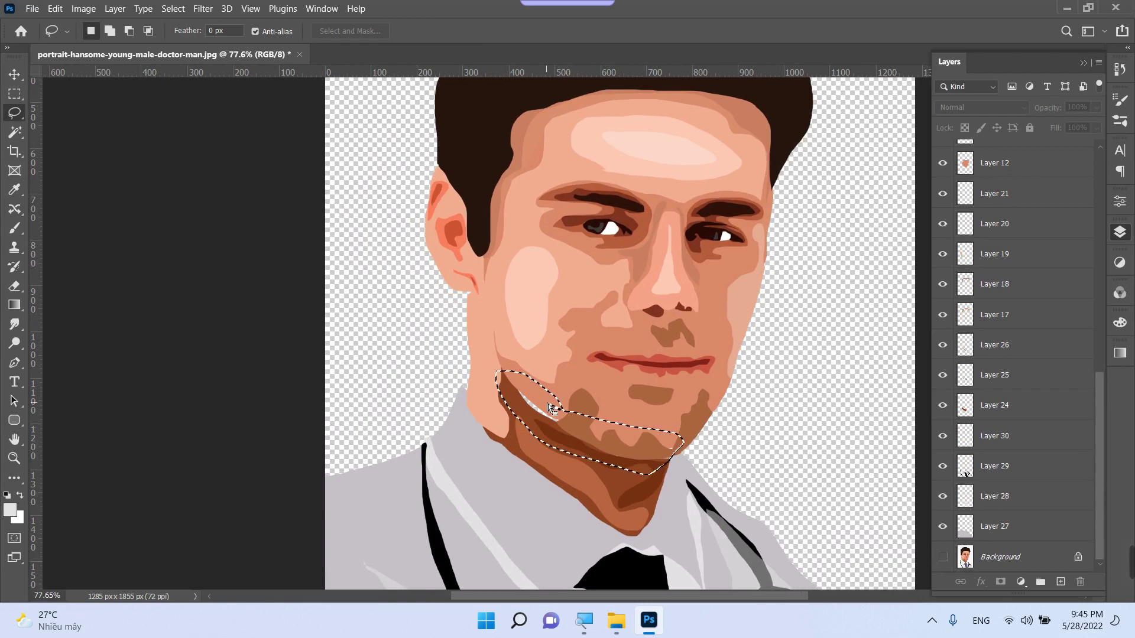
Add a layer above Layer 27, fill the selected jawline band with the beard shadow's brown ab6440, and deselect
click(1005, 535)
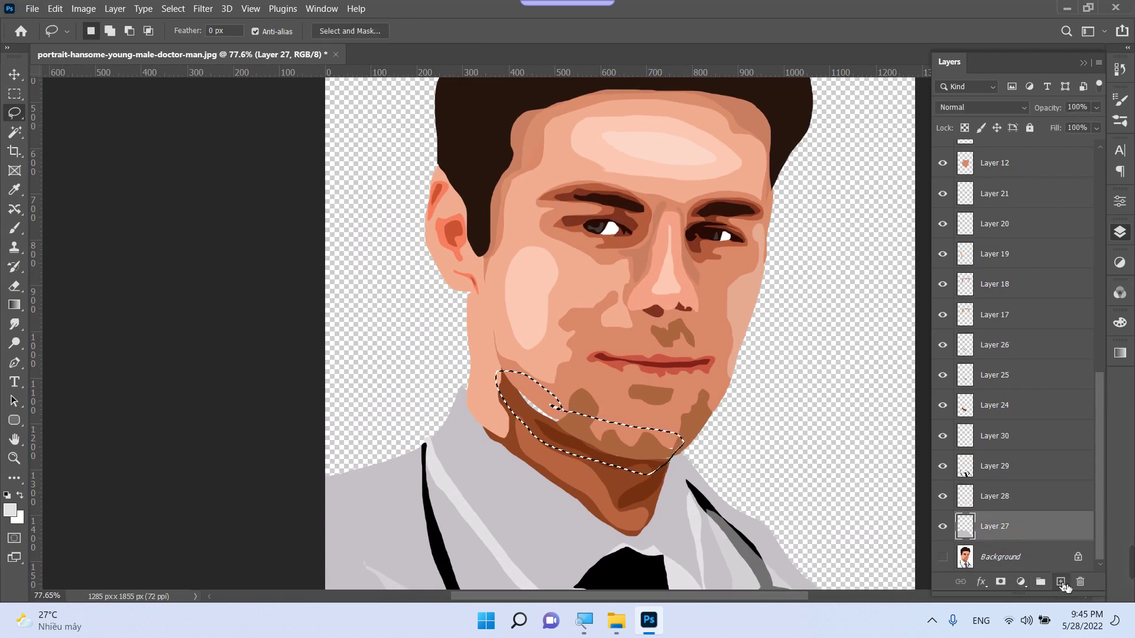
click(1060, 581)
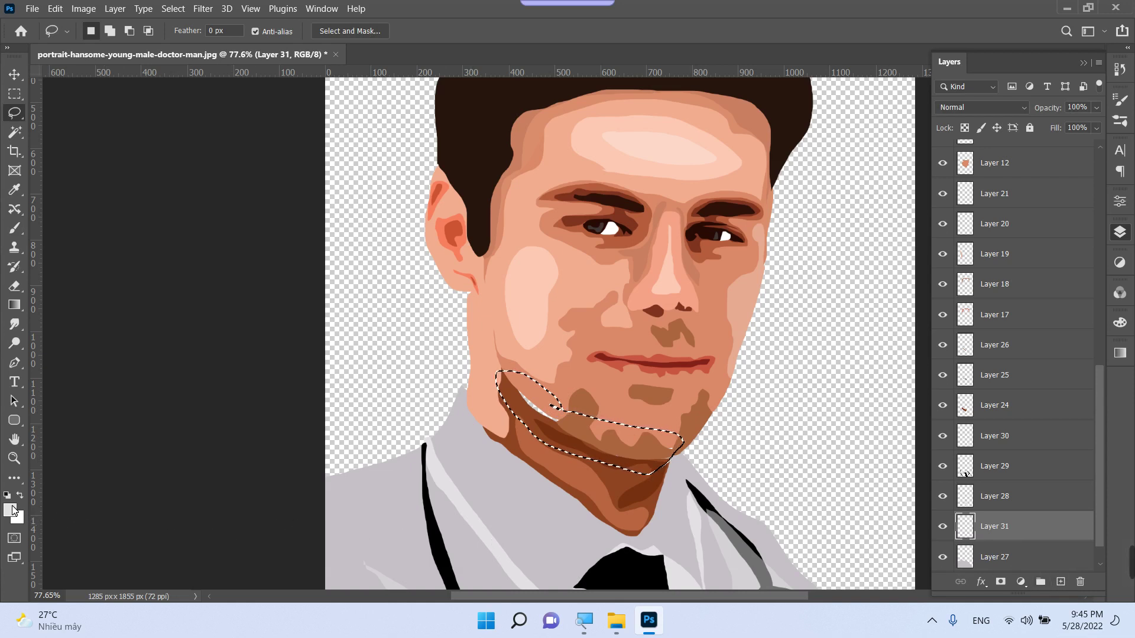
click(10, 510)
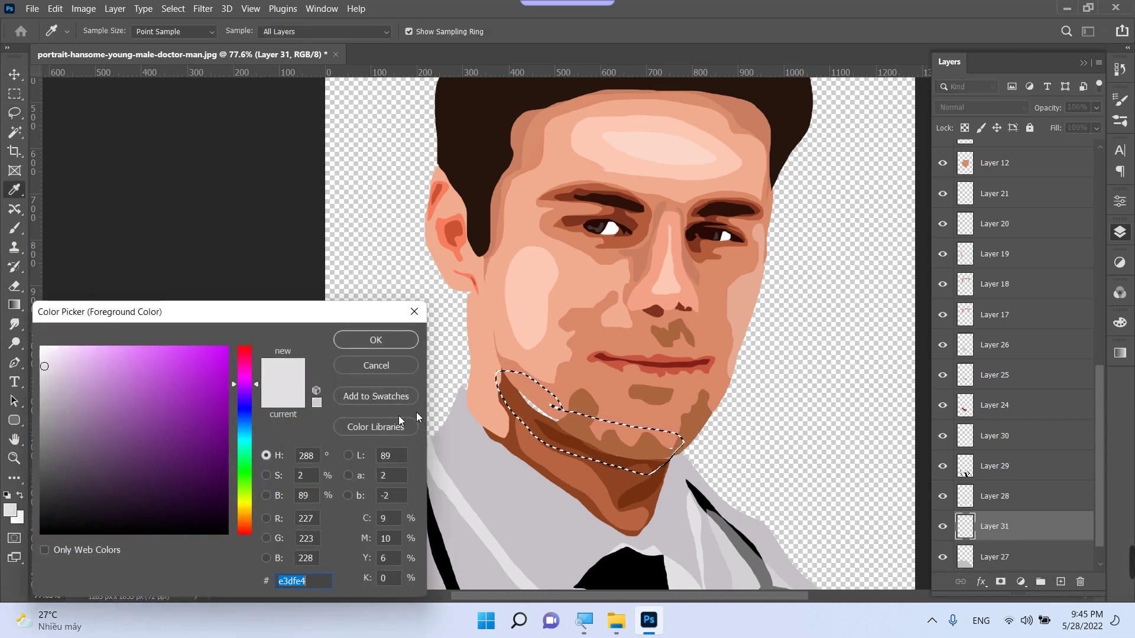
click(575, 432)
key(Return)
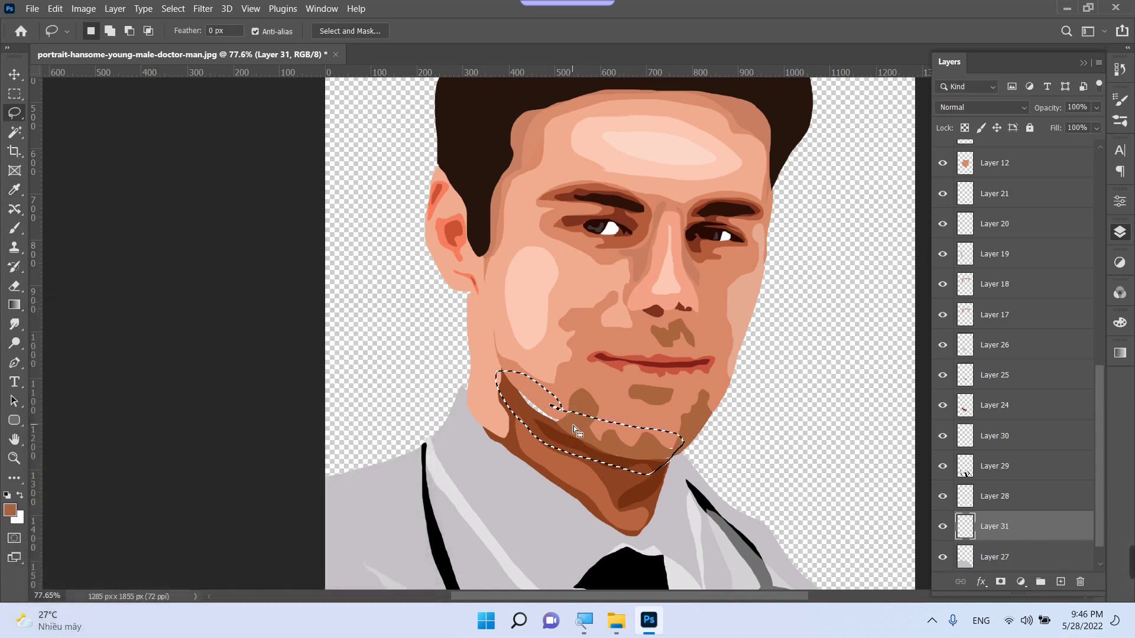
key(alt+BackSpace)
key(ctrl+d)
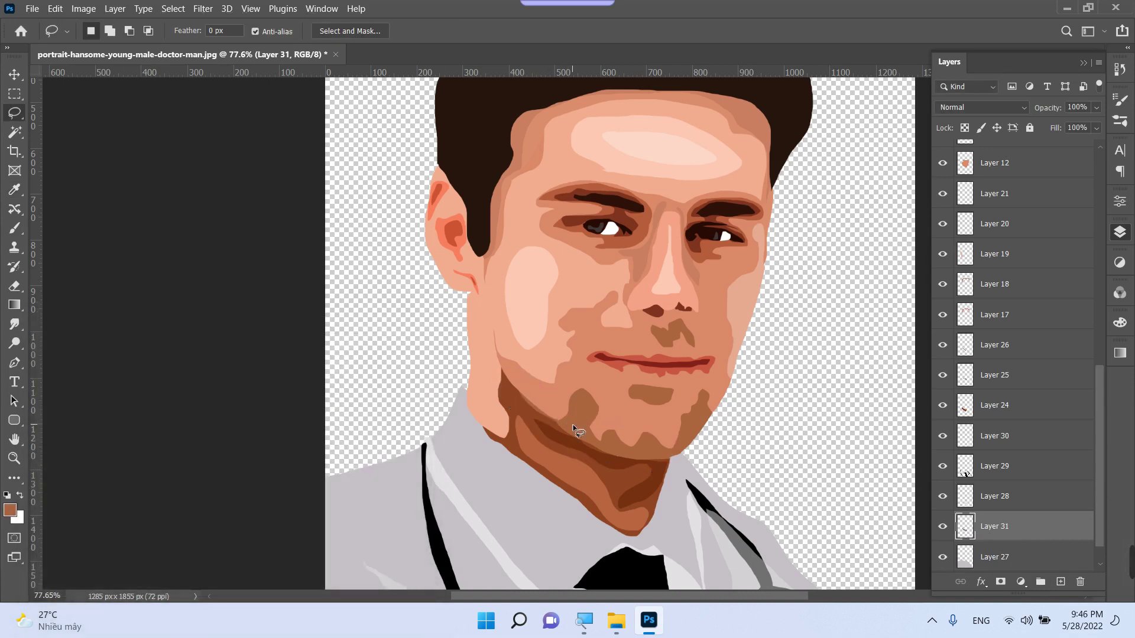
Lasso a shadow shape around the nostrils and add a second thin one along the underside of the lower lip
key(z)
mouse_move(638, 351)
mouse_down()
mouse_move(708, 289)
mouse_move(662, 317)
mouse_up()
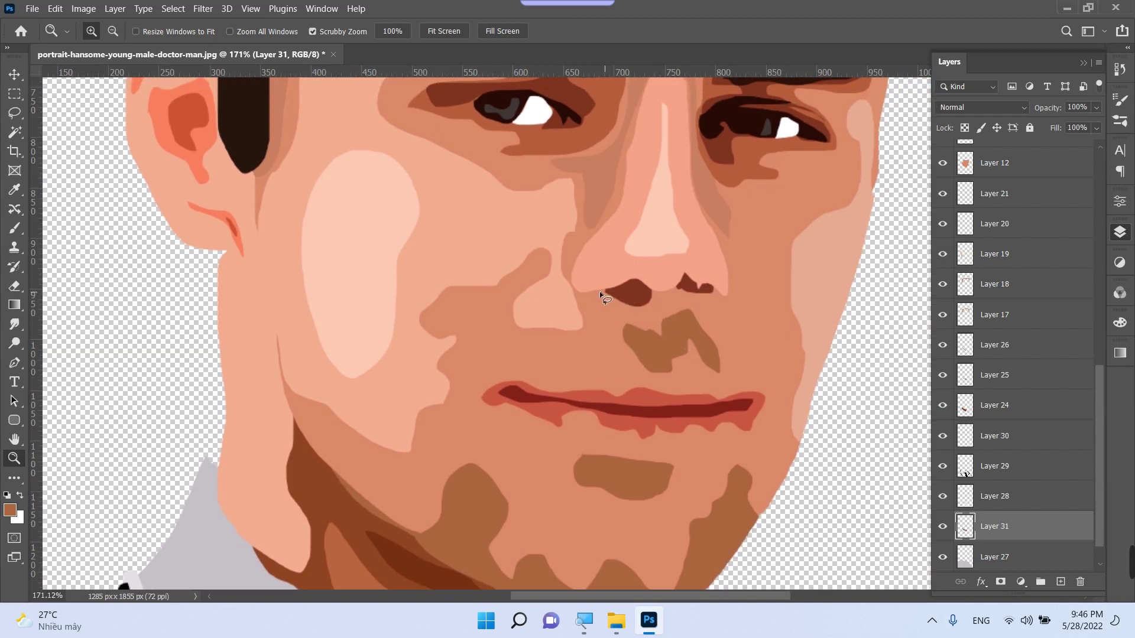
key(l)
mouse_move(619, 304)
mouse_down()
mouse_move(674, 311)
mouse_move(722, 293)
mouse_move(682, 273)
mouse_move(583, 292)
mouse_up()
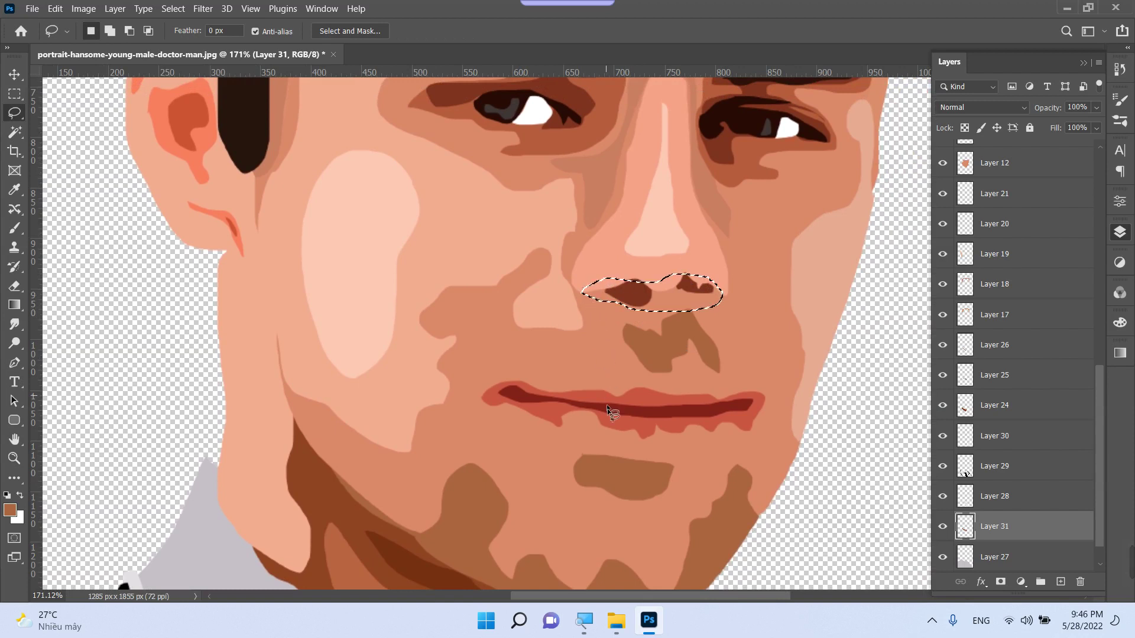
key(shift)
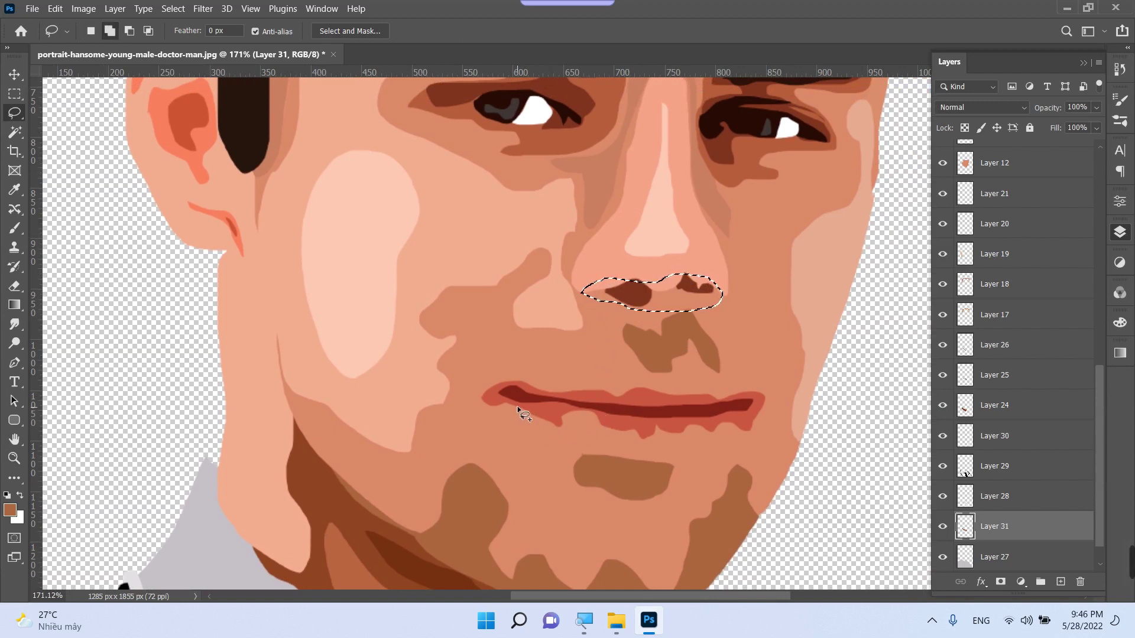
drag(517, 406, 534, 410)
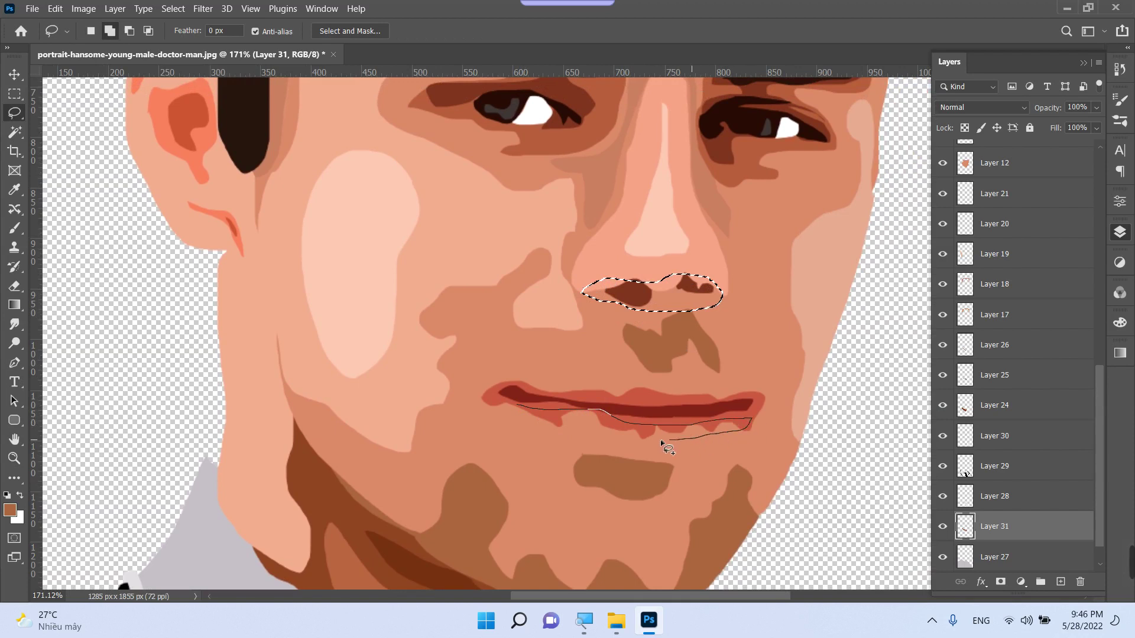
drag(608, 434, 519, 406)
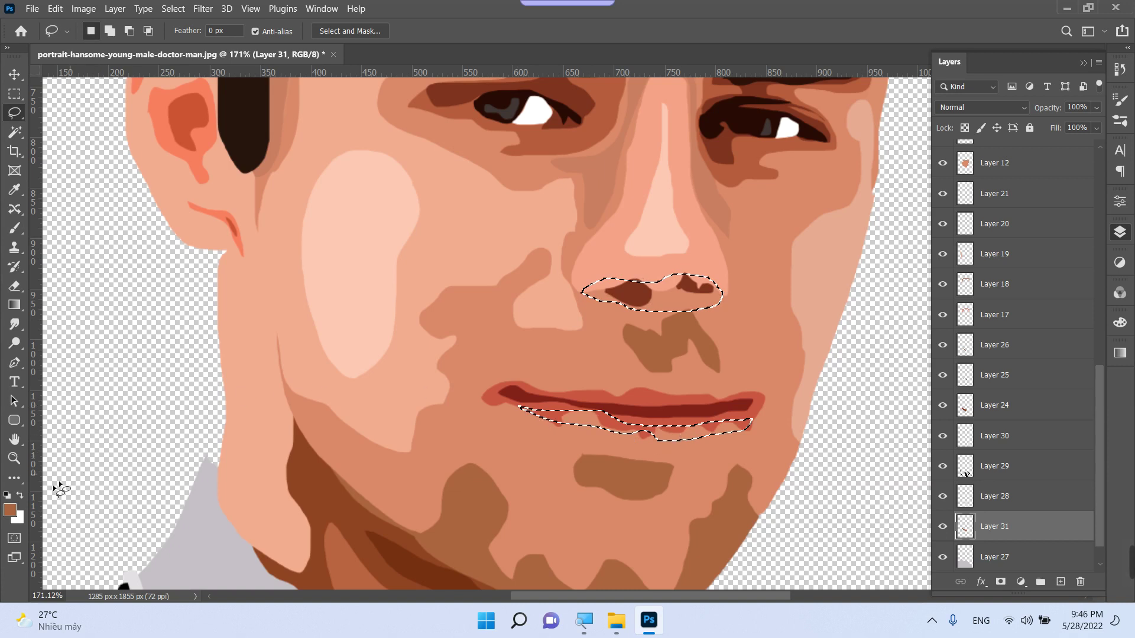
Choose a slightly darker shade of the skin tone da8869, fill the selected nose and lip shadows on Layer 31, and deselect
click(10, 509)
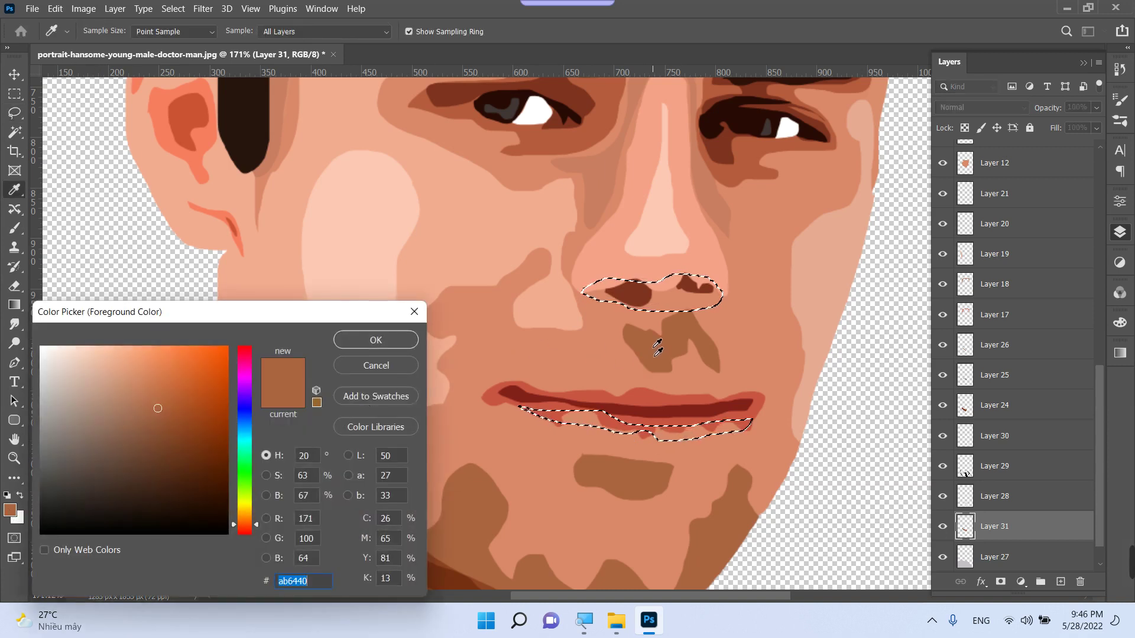
click(618, 318)
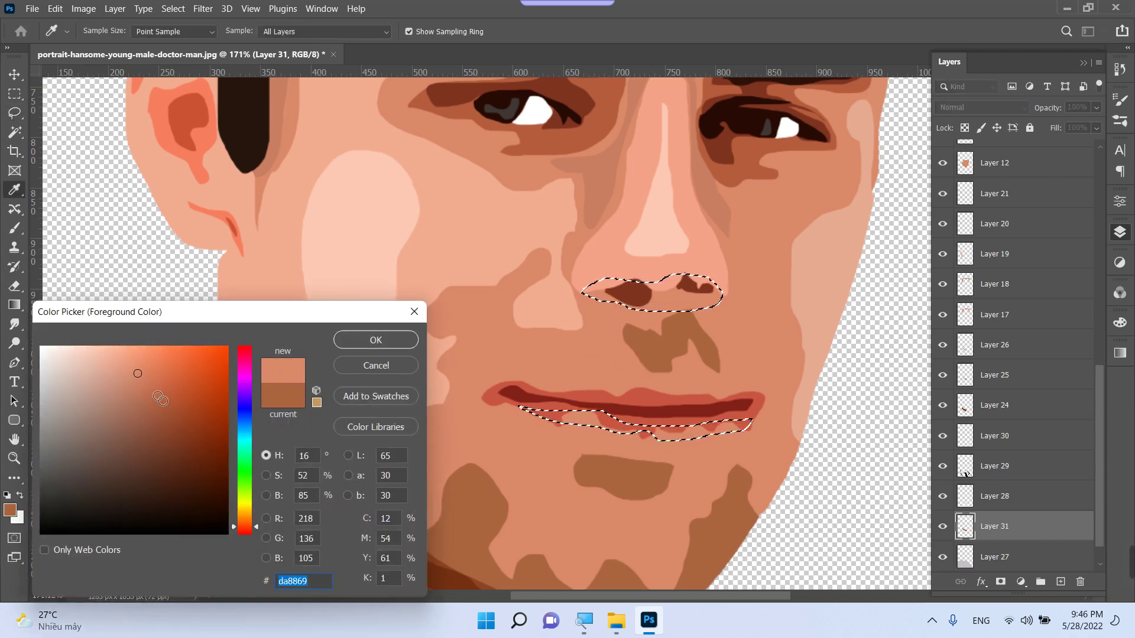
click(160, 399)
key(Return)
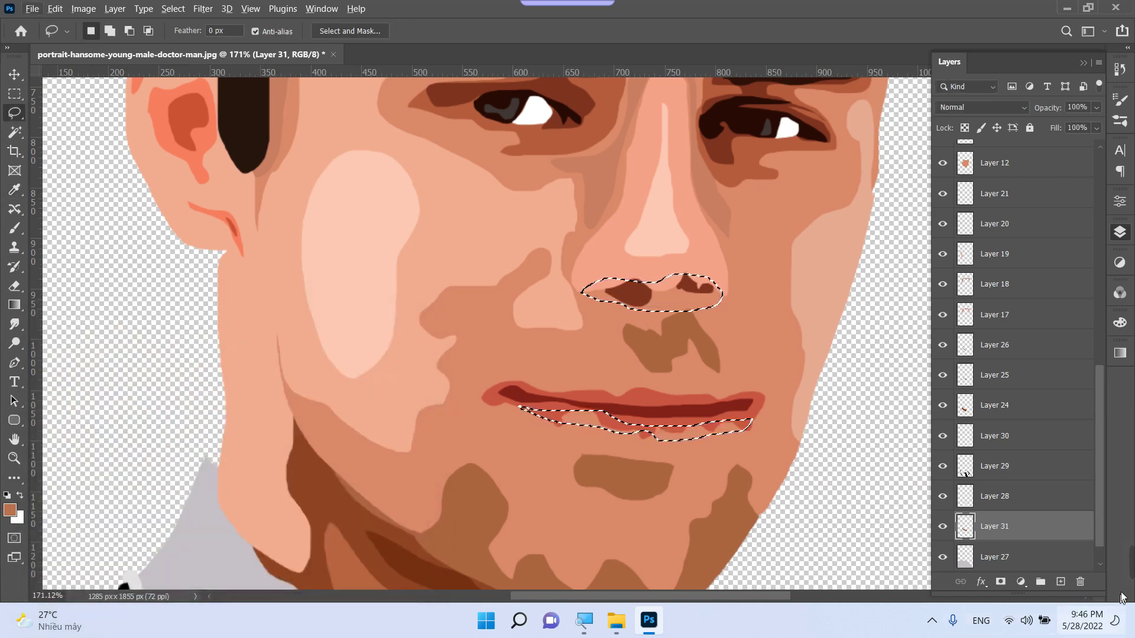
key(alt+BackSpace)
key(ctrl+d)
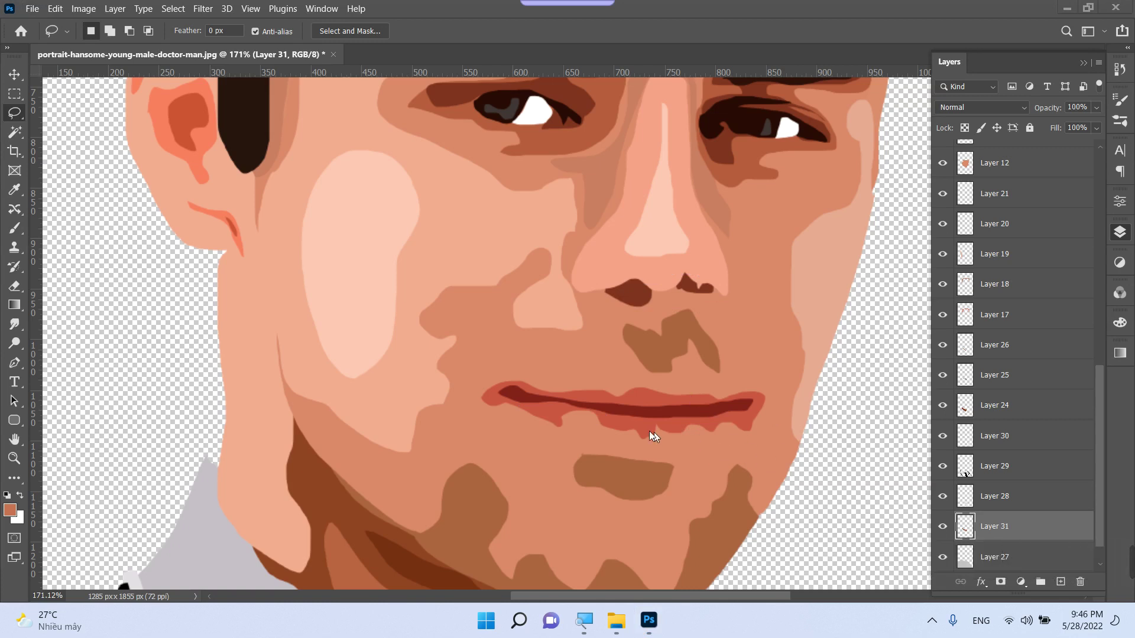
Reselect the nose and lip shadows, fill them on a new layer, deselect, and move that layer directly above Layer 12
key(ctrl+shift+d)
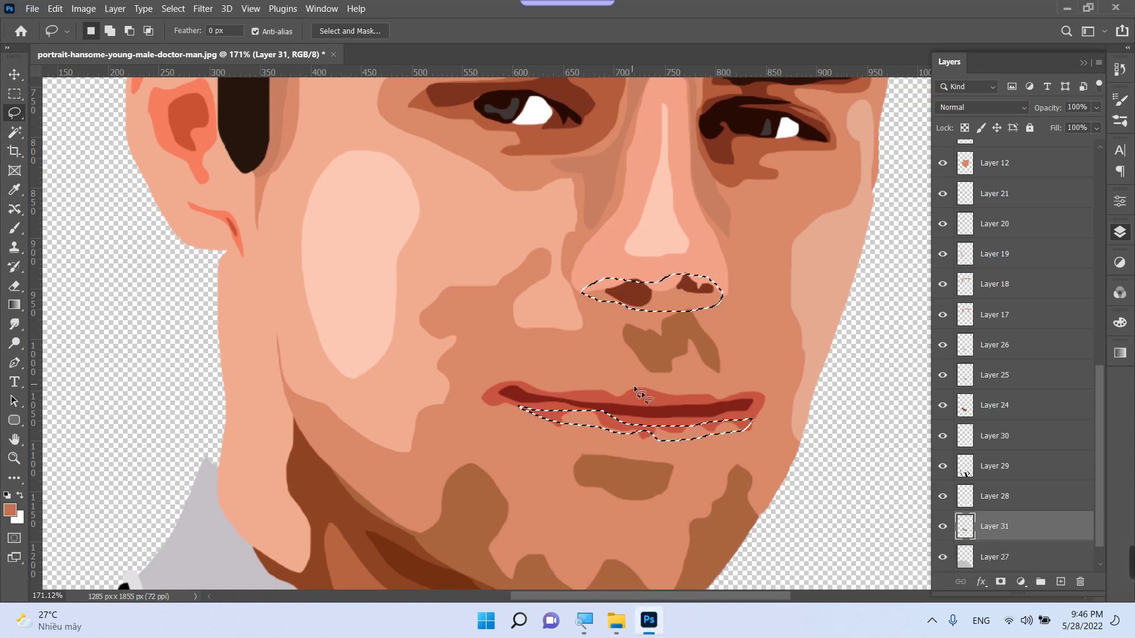
click(1060, 583)
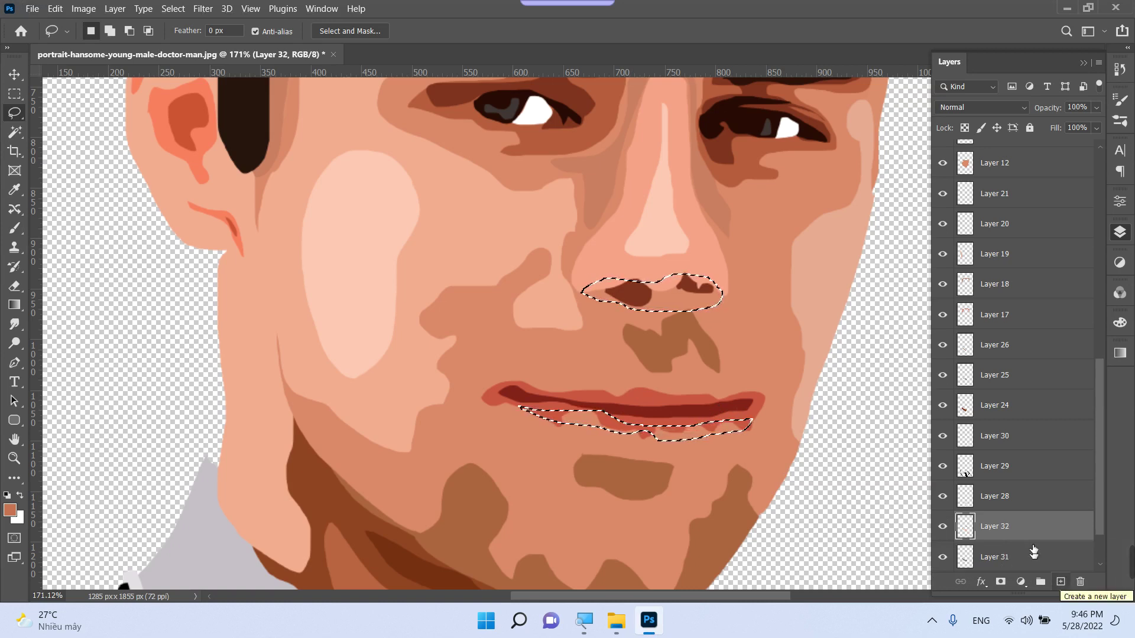
key(ctrl+d)
drag(1023, 532, 1024, 189)
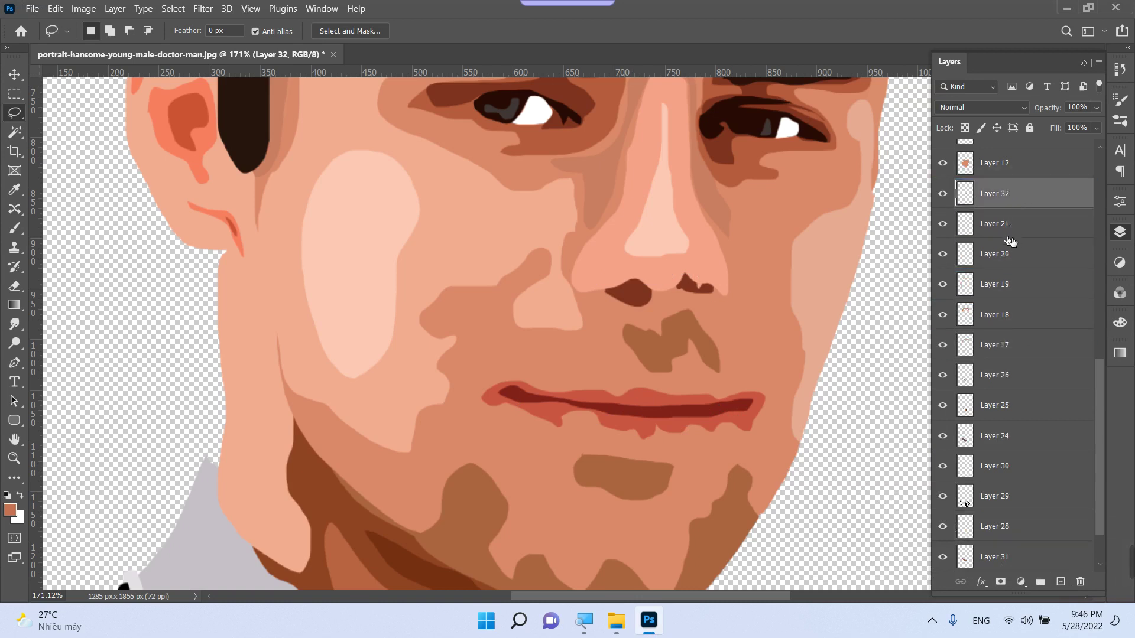
scroll(1010, 240, up, 2)
drag(1008, 286, 1007, 250)
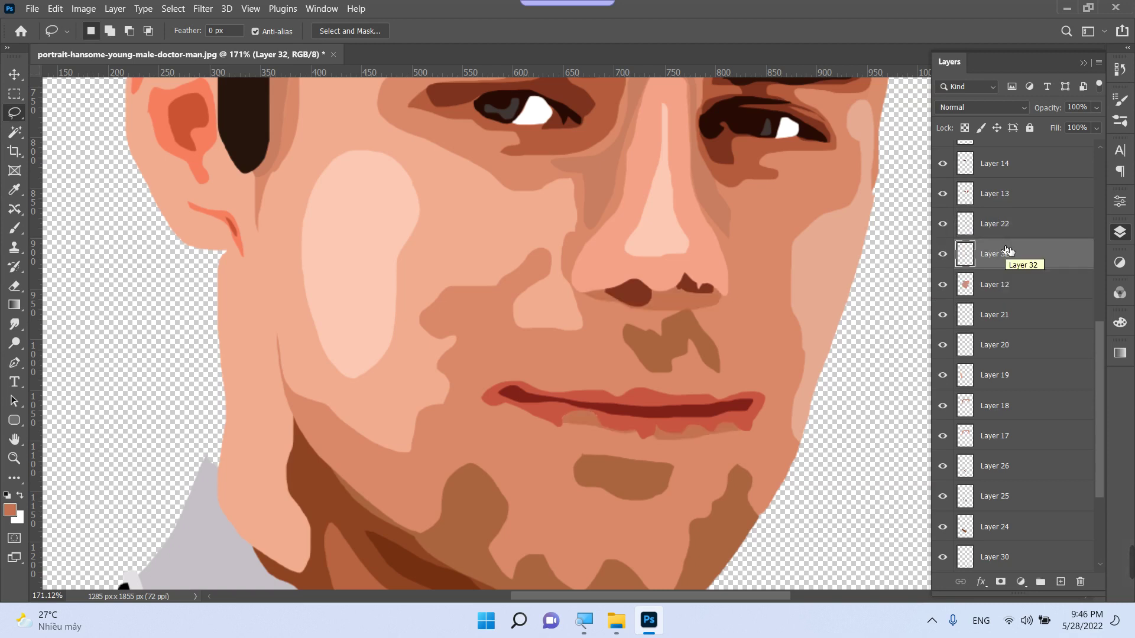
Set the opacity of the forehead and cheek highlights on Layer 9 to 50% and the inner forehead highlight on Layer 23 to 60%
key(ctrl+minus)
key(ctrl+minus)
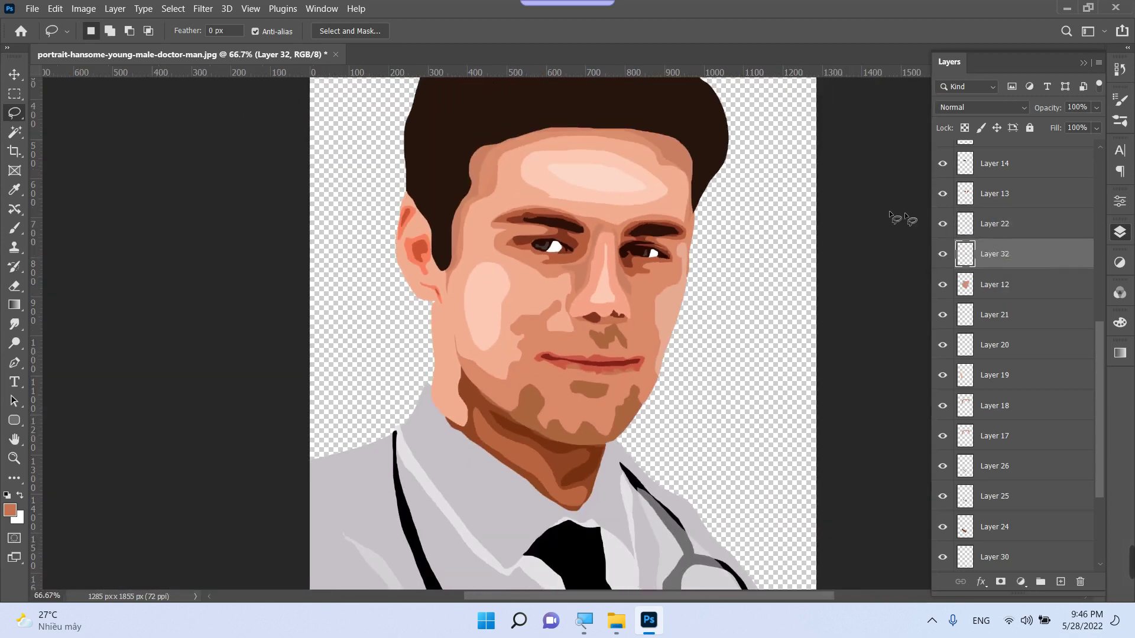
key(z)
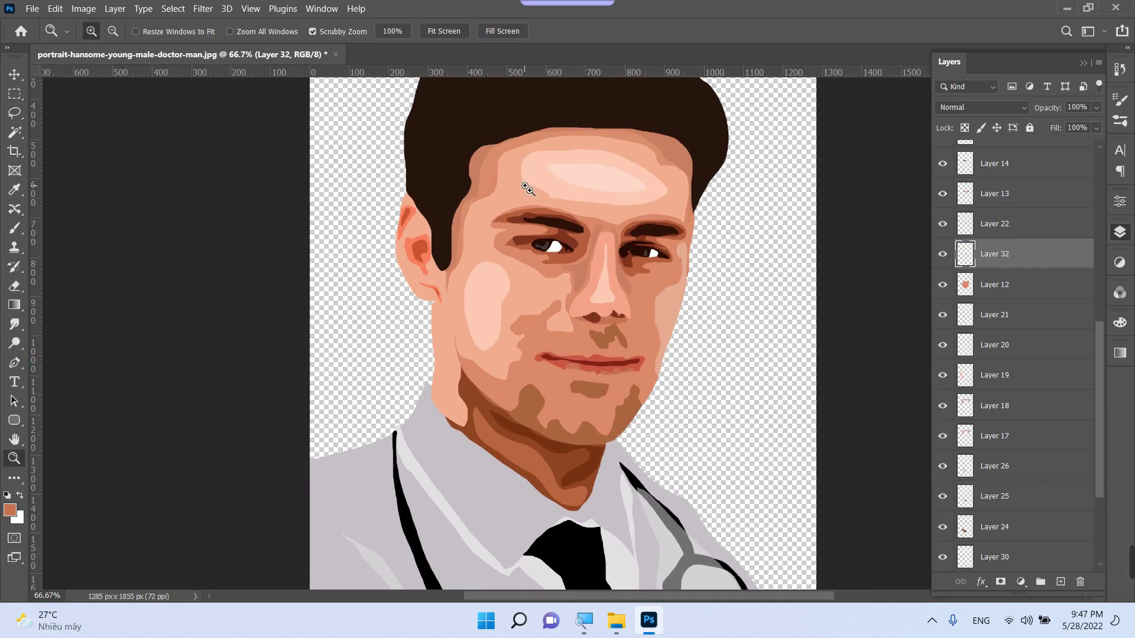
key(l)
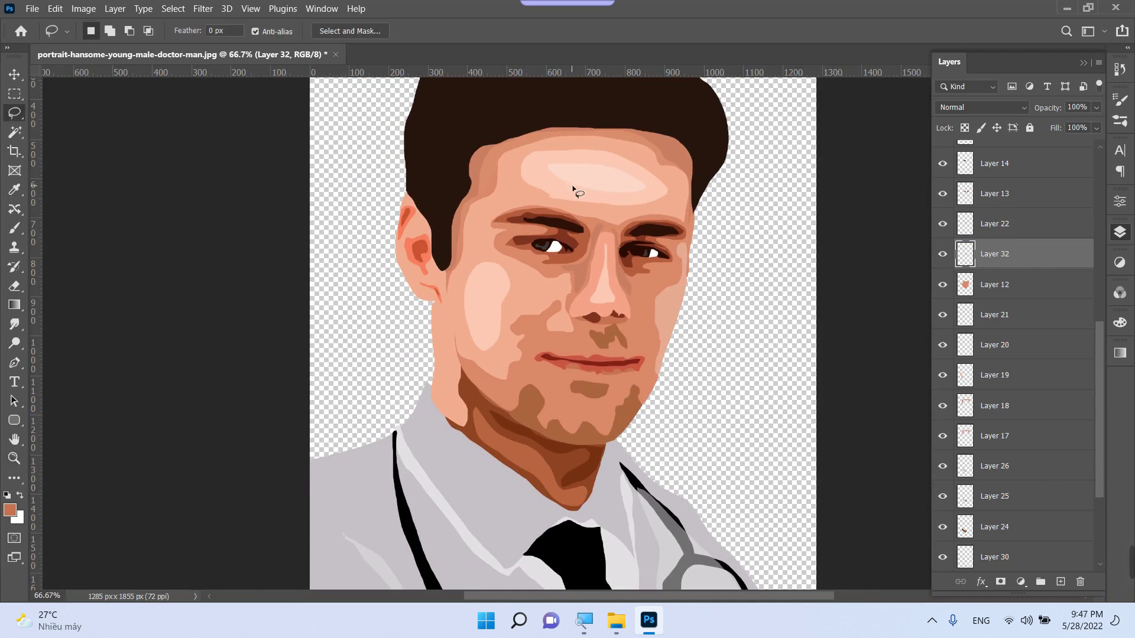
key(v)
click(556, 194)
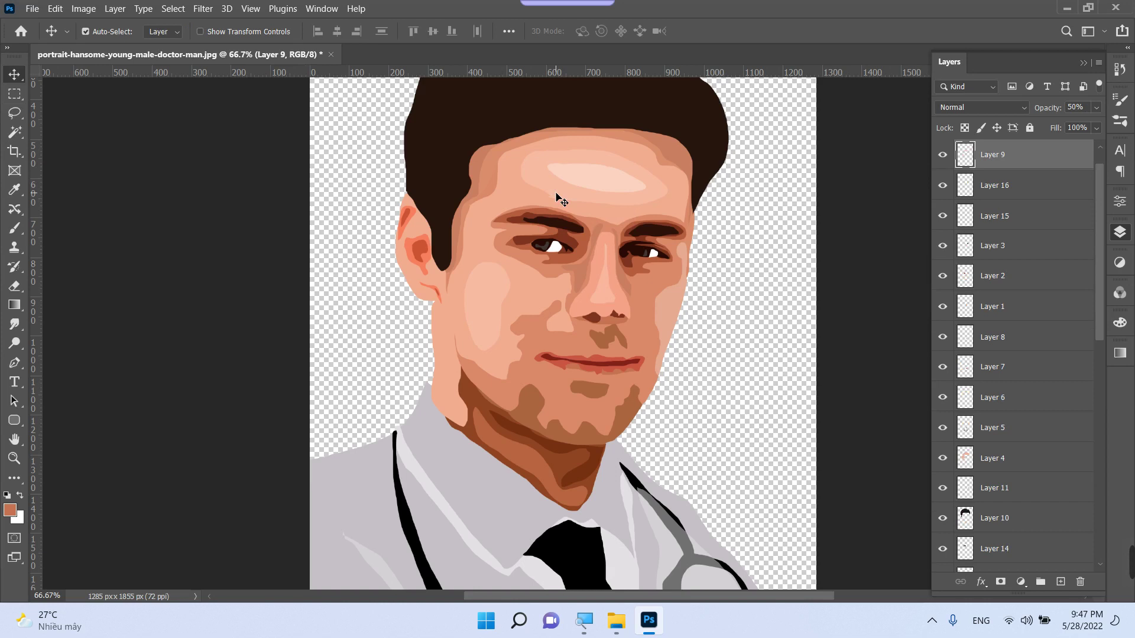
right_click(566, 195)
click(600, 192)
key(ctrl+shift+alt+n)
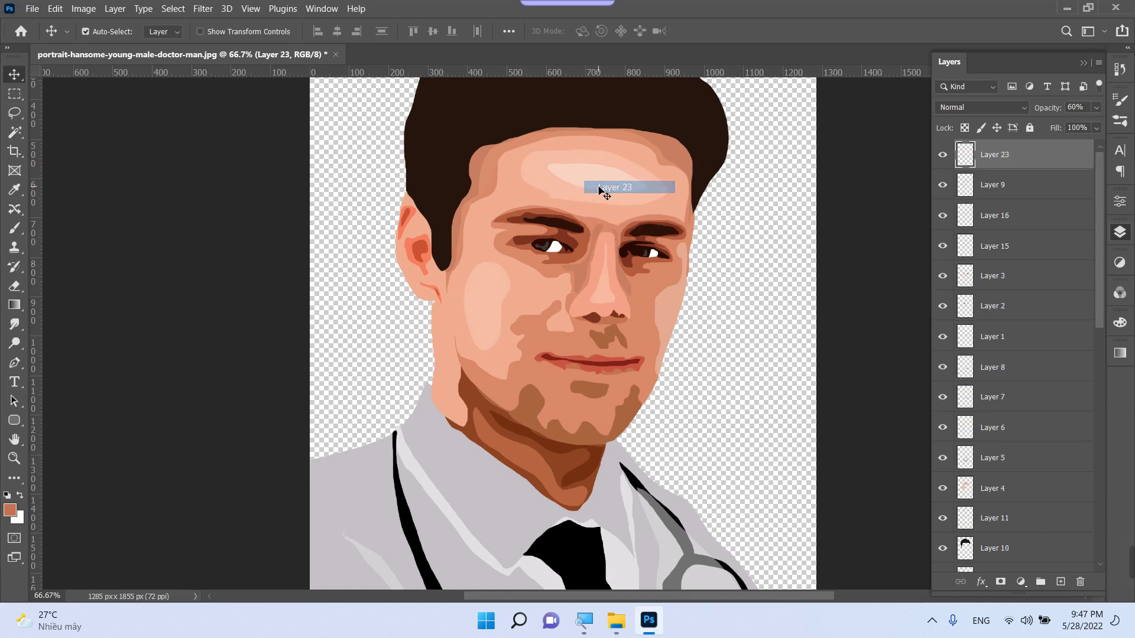
Lasso a tiny round catchlight in the dark iris of each eye, keeping both in one selection
scroll(667, 298, up, 2)
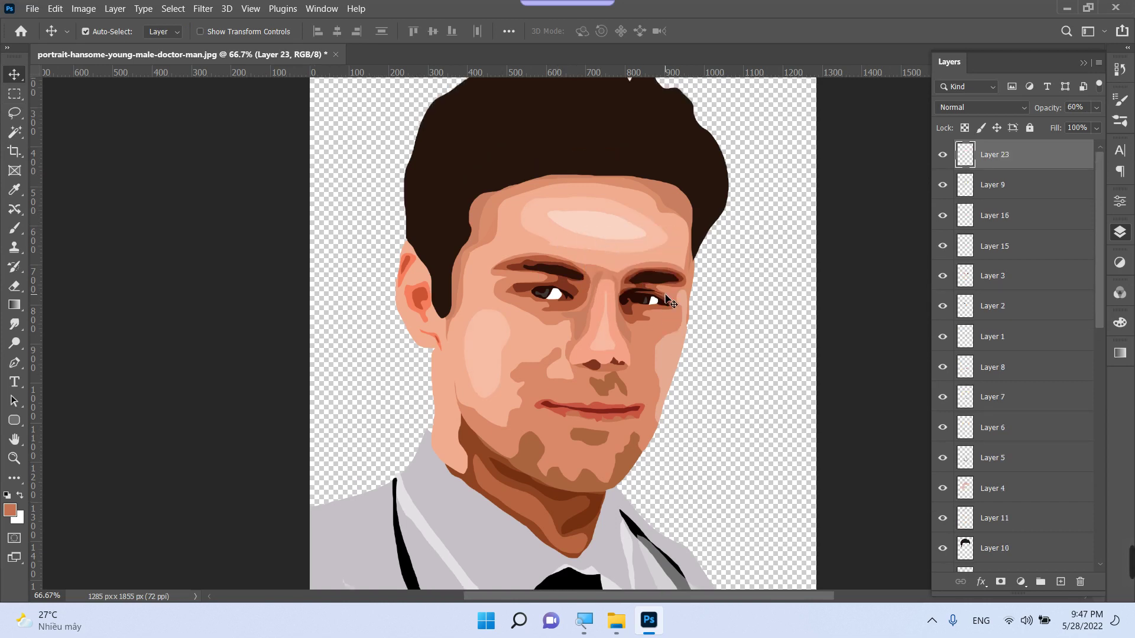
scroll(667, 300, down, 1)
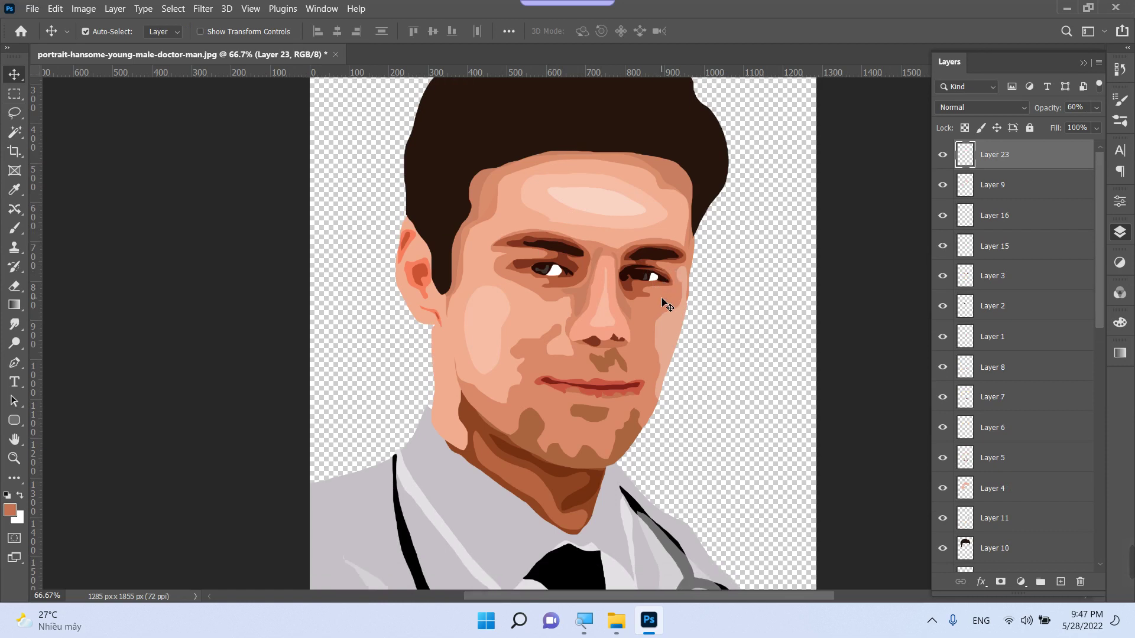
key(ctrl+minus)
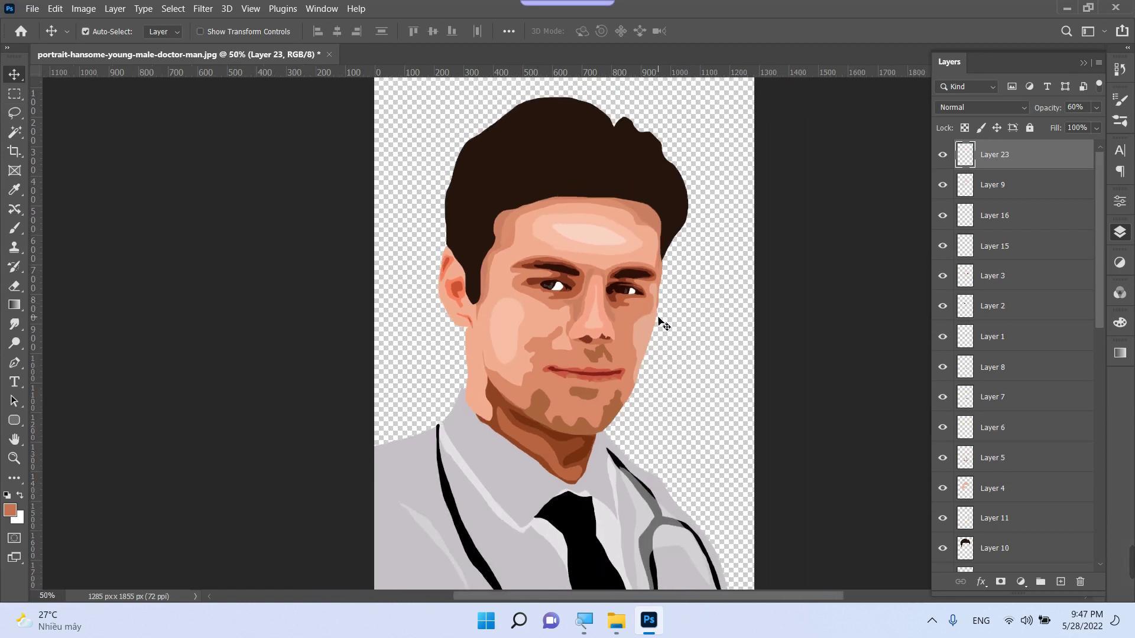
key(ctrl+minus)
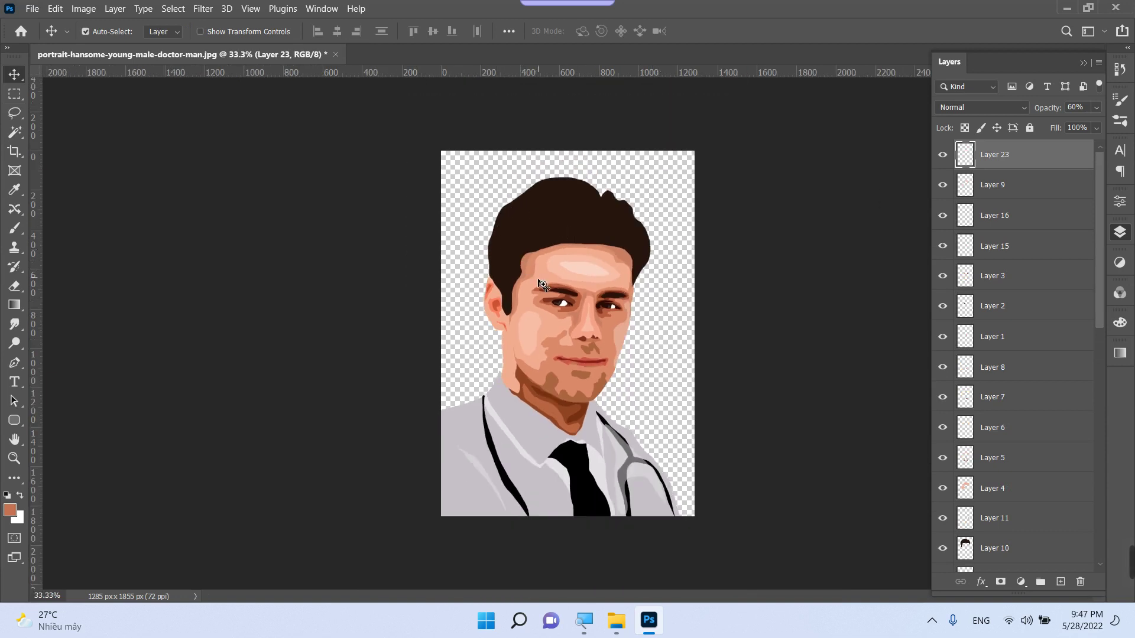
key(z)
drag(543, 288, 506, 367)
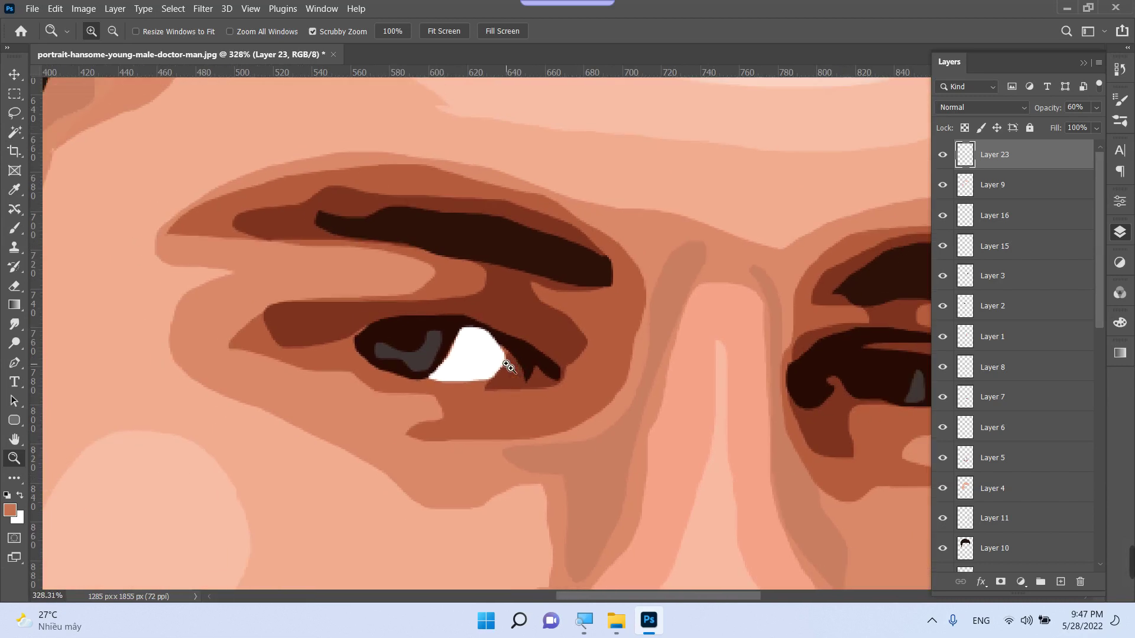
key(l)
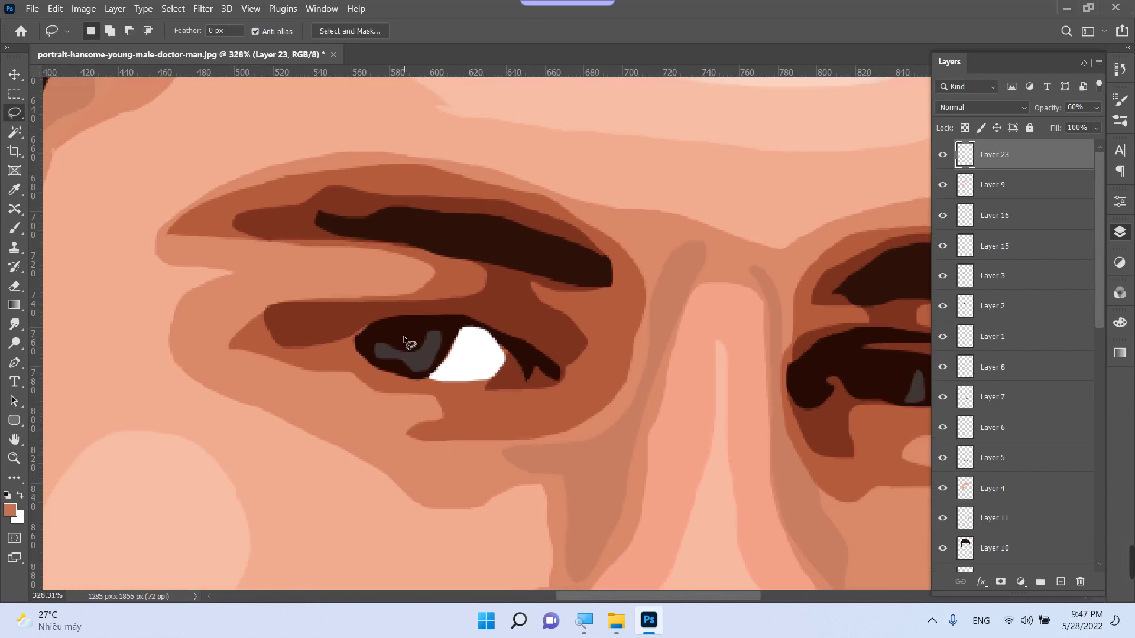
drag(405, 338, 409, 354)
scroll(405, 342, right, 5)
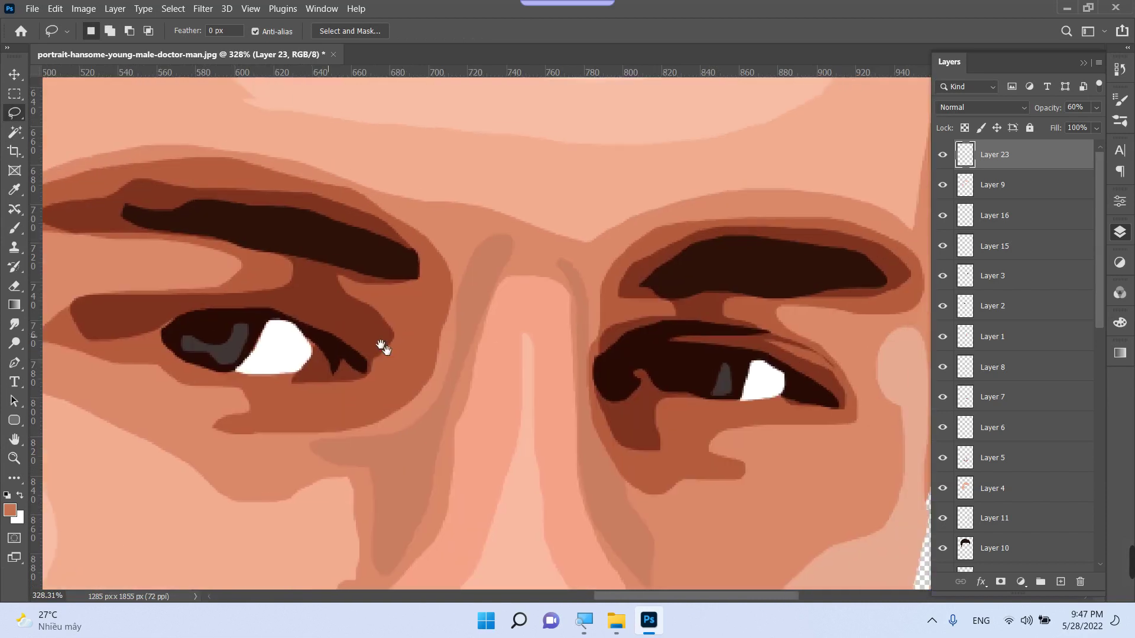
key(shift)
mouse_move(687, 368)
mouse_down()
mouse_move(692, 378)
mouse_move(679, 367)
mouse_up()
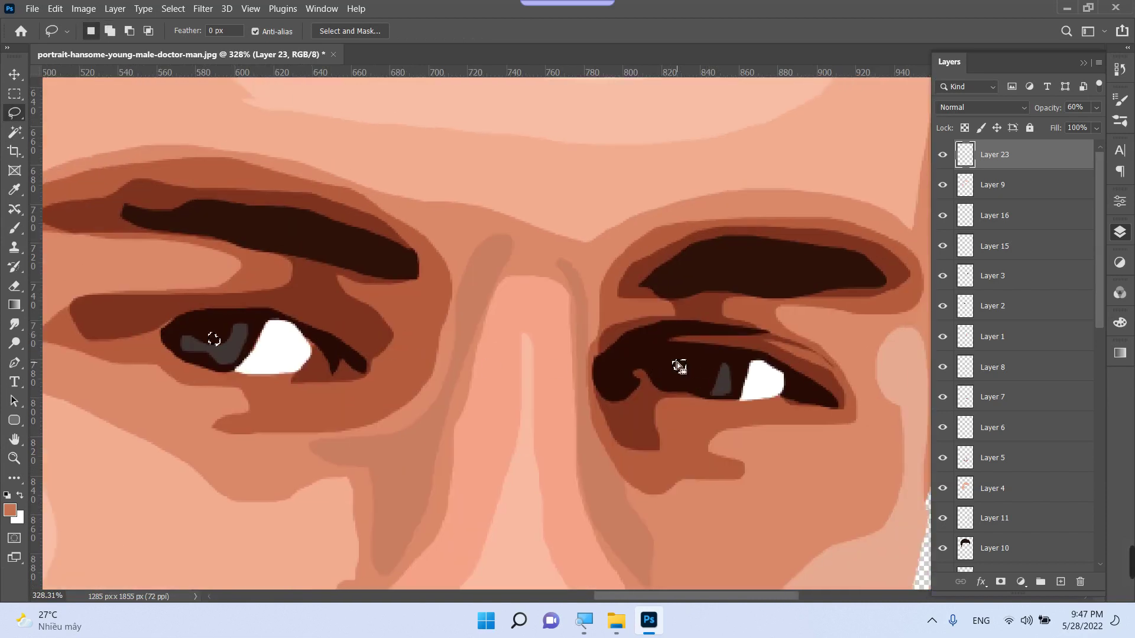
Add a layer above Layer 3, fill the two selected catchlights with white, and deselect
key(v)
right_click(643, 350)
click(657, 358)
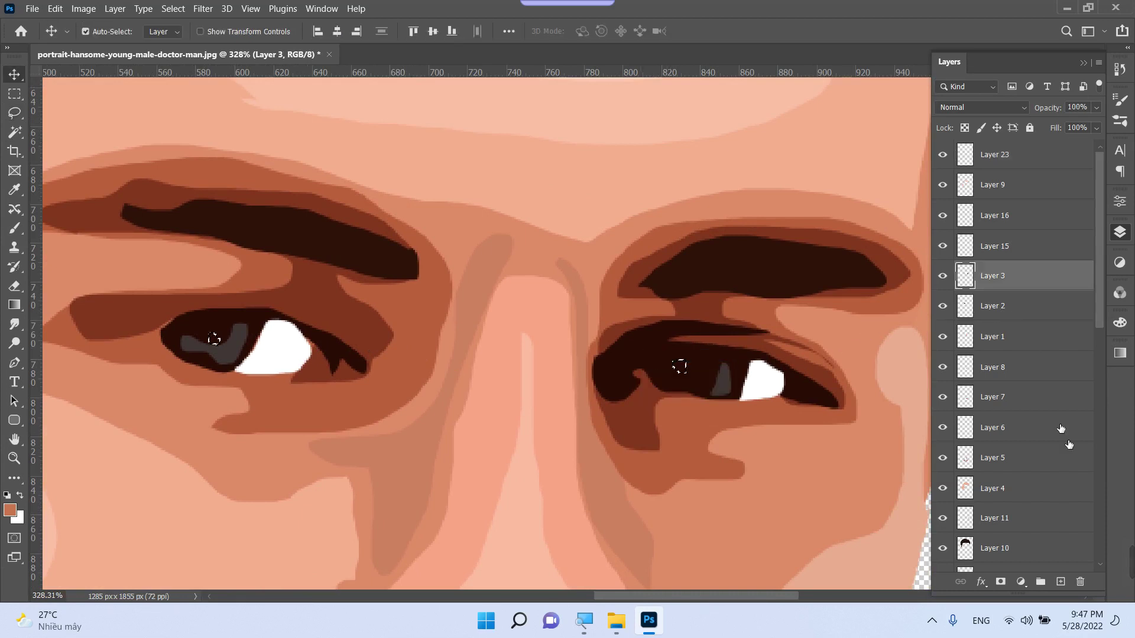
click(1061, 582)
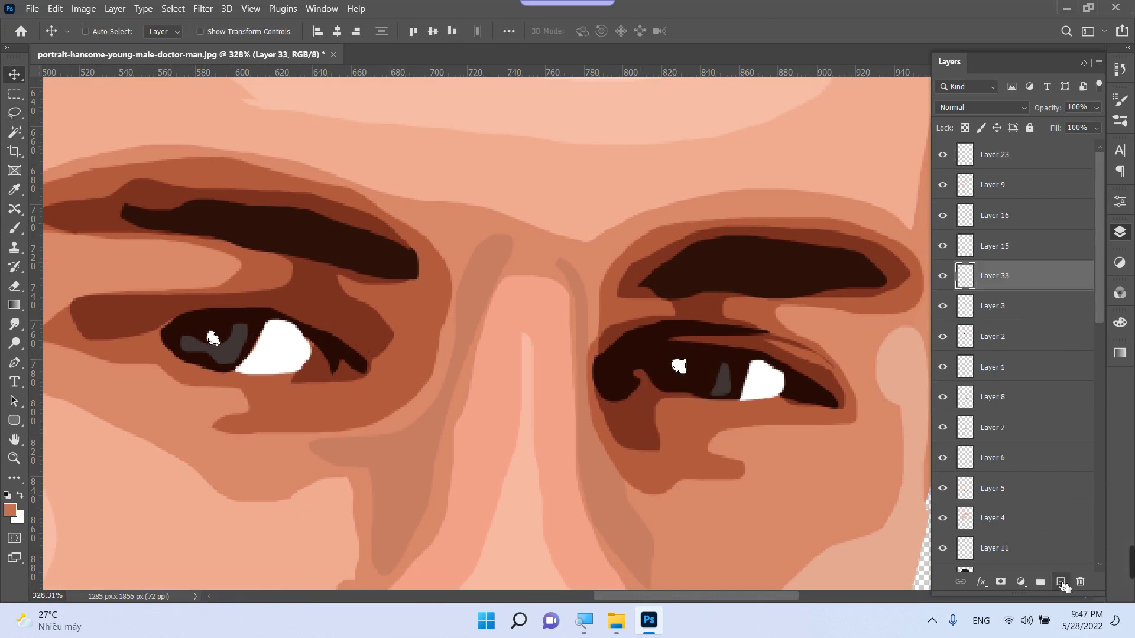
key(ctrl+BackSpace)
key(ctrl+d)
key(ctrl+1)
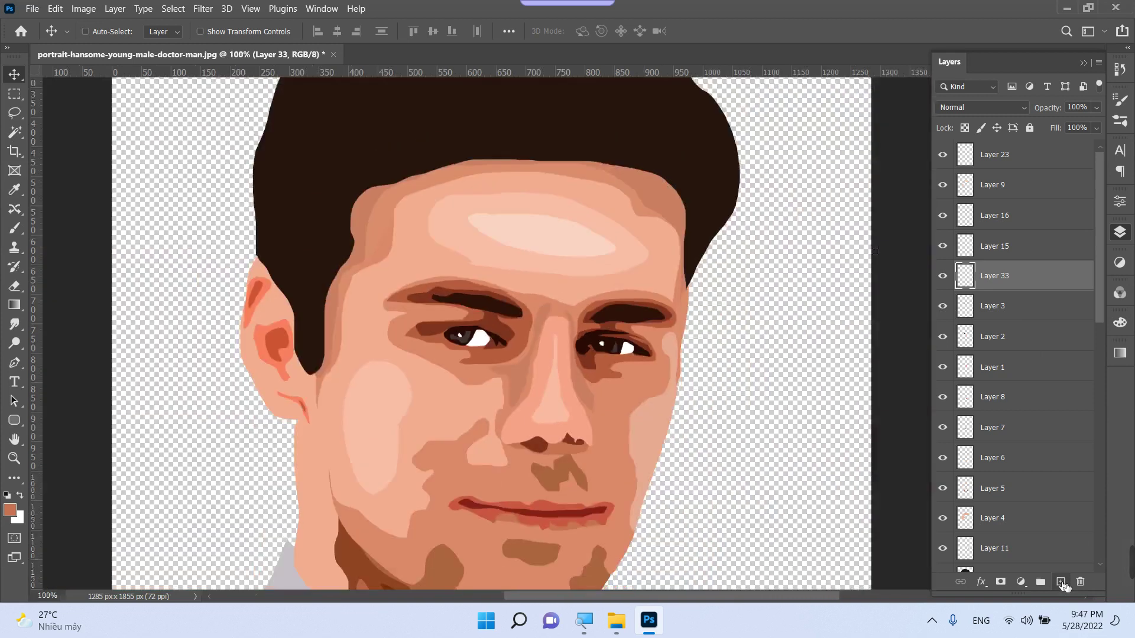
key(ctrl+minus)
key(ctrl+minus)
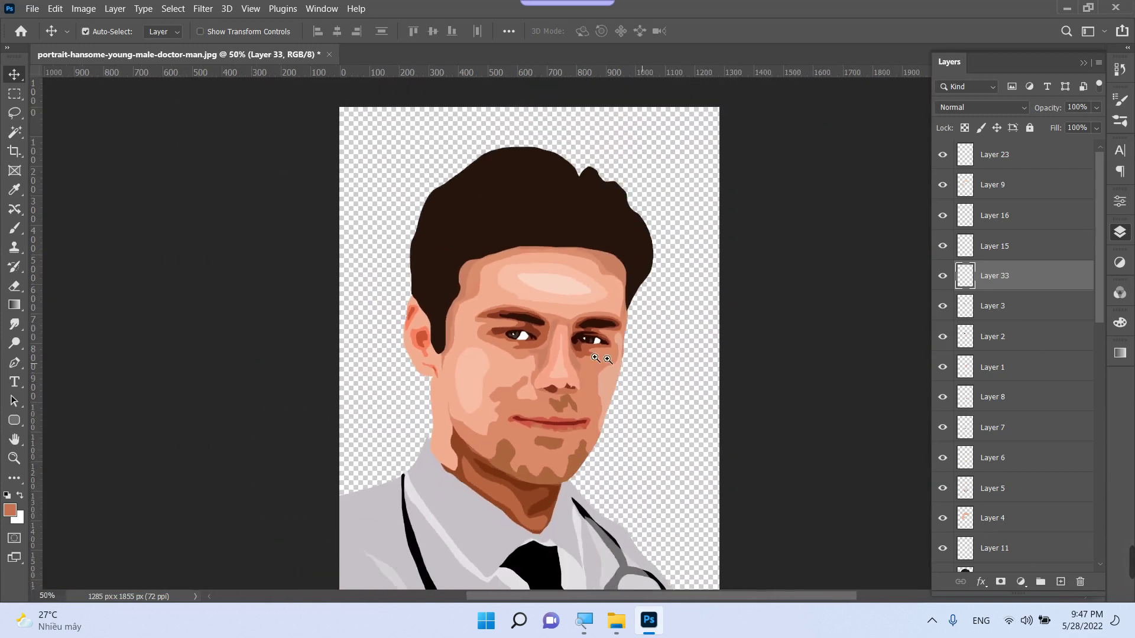
Set the opacity of the eye whites on Layer 15 to 76% and clear the layer selection
drag(595, 358, 514, 355)
right_click(492, 331)
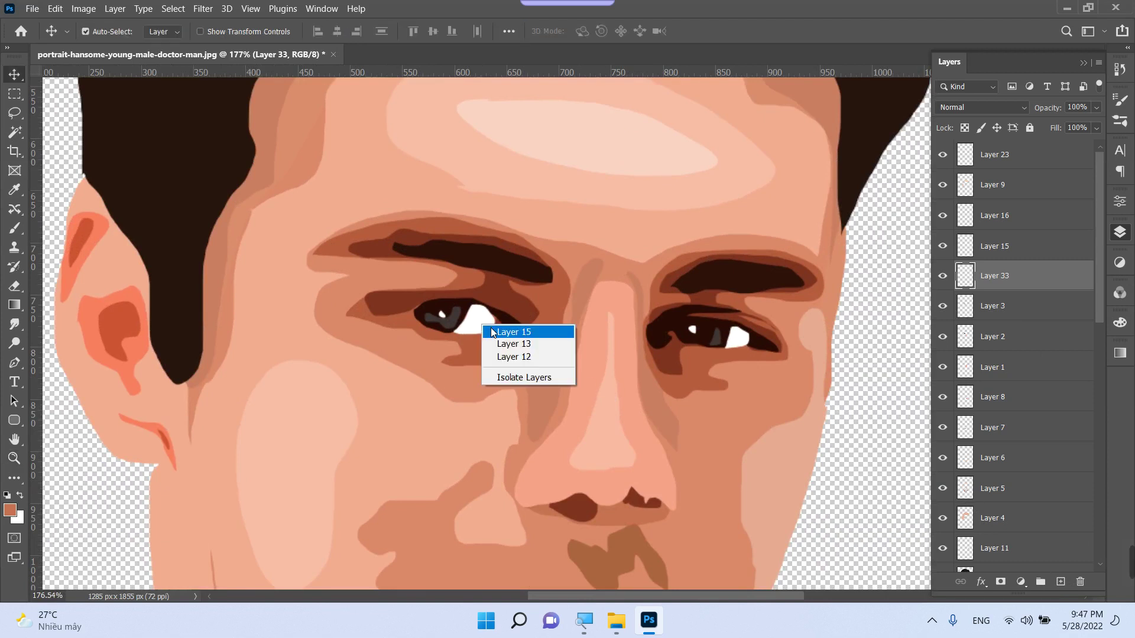
click(513, 332)
key(4)
key(7)
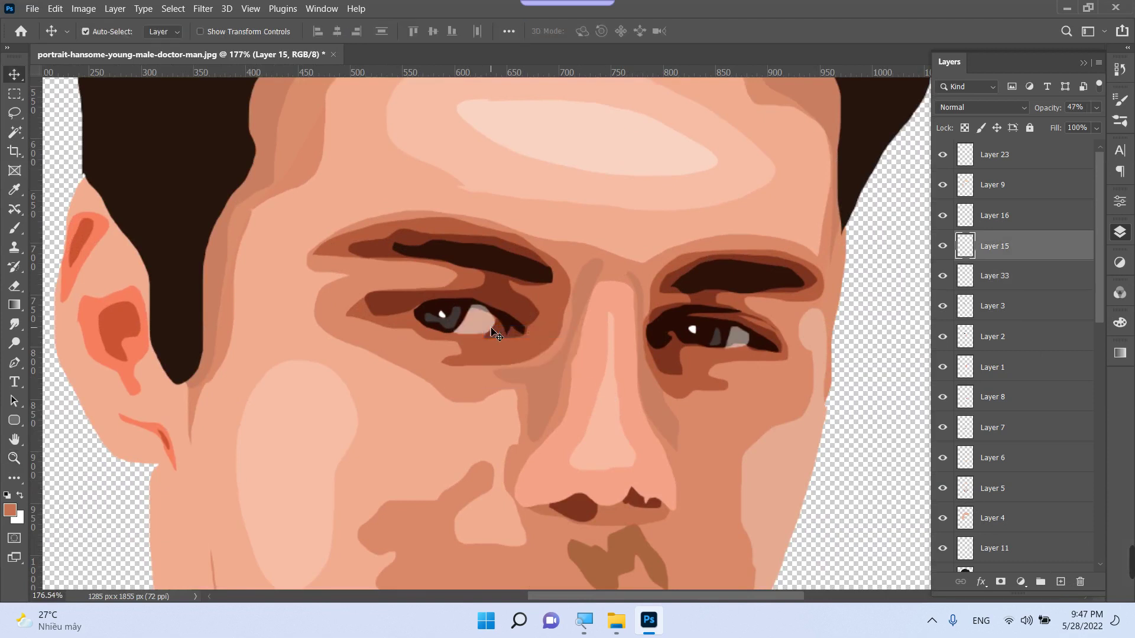
key(8)
key(7)
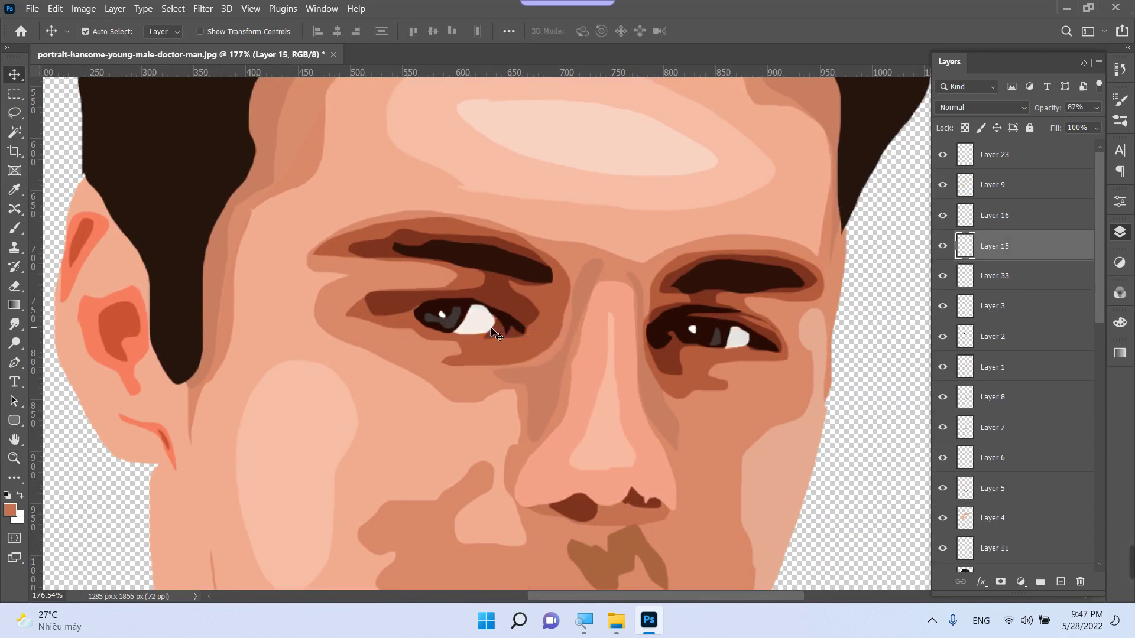
key(7)
key(6)
key(ctrl+1)
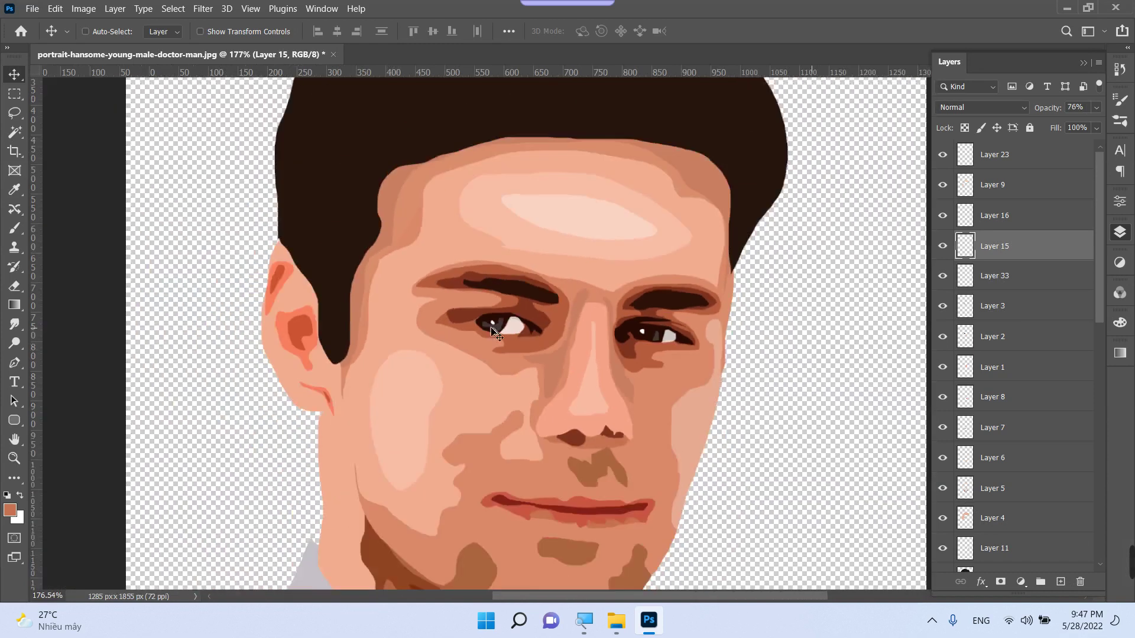
key(ctrl+minus)
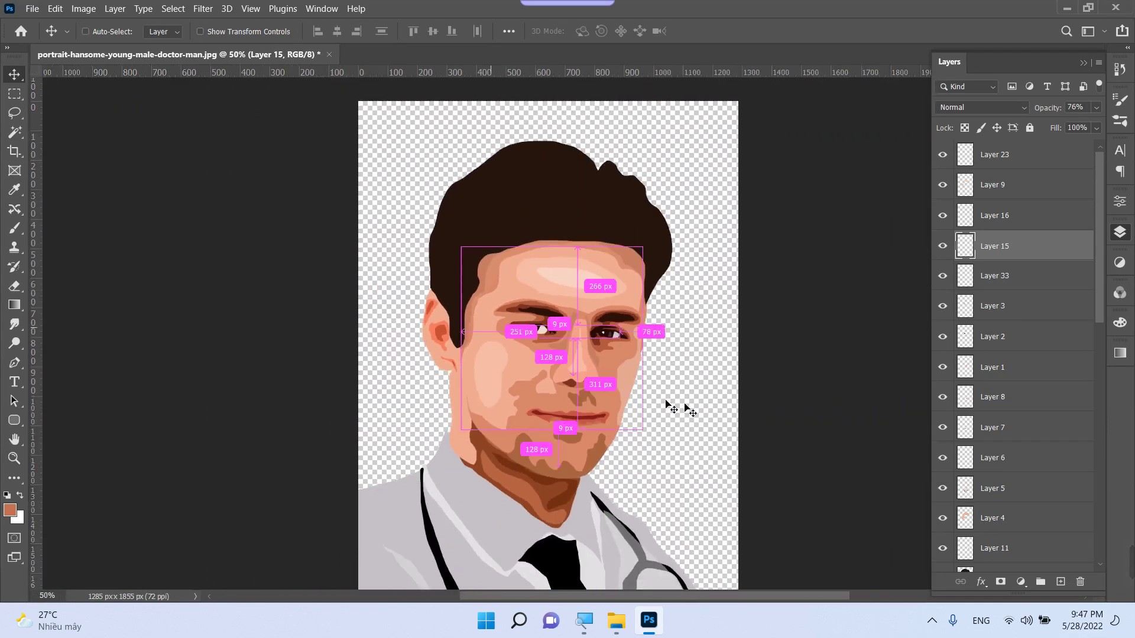
click(834, 296)
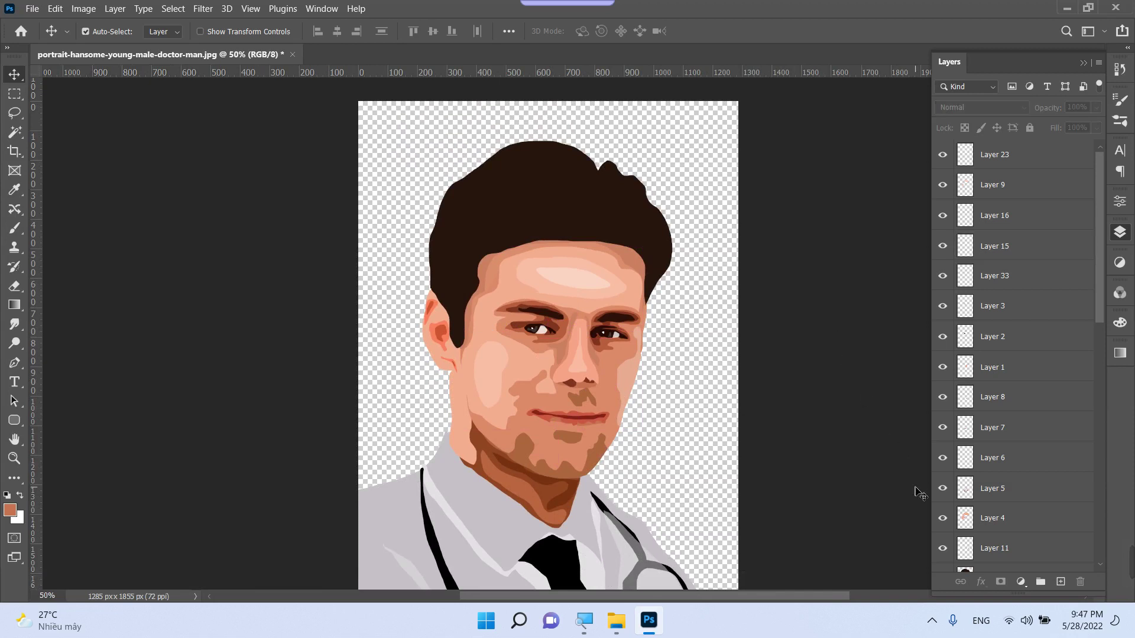
Add a new layer directly above the Background, fill it with white, and keep the original photo hidden
scroll(992, 526, down, 8)
scroll(999, 541, down, 2)
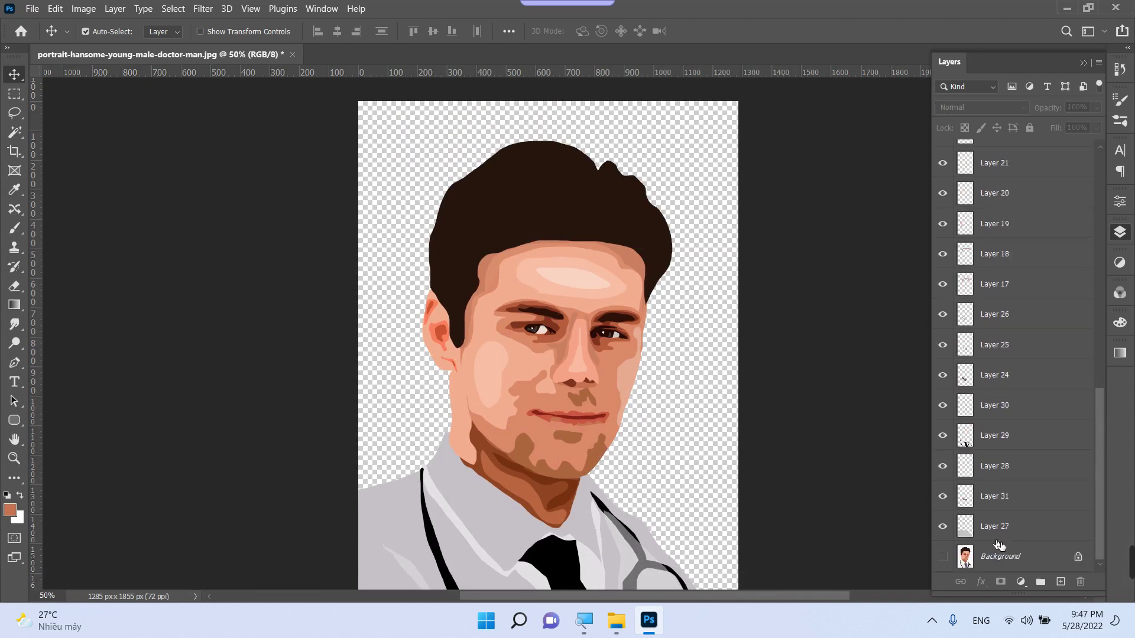
click(992, 559)
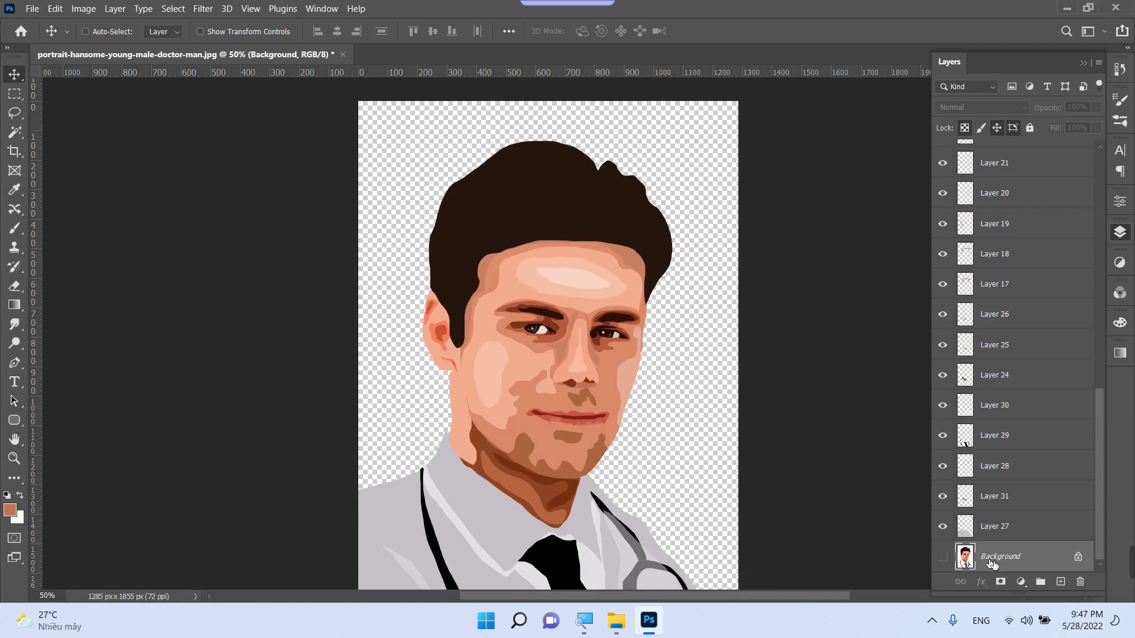
click(942, 556)
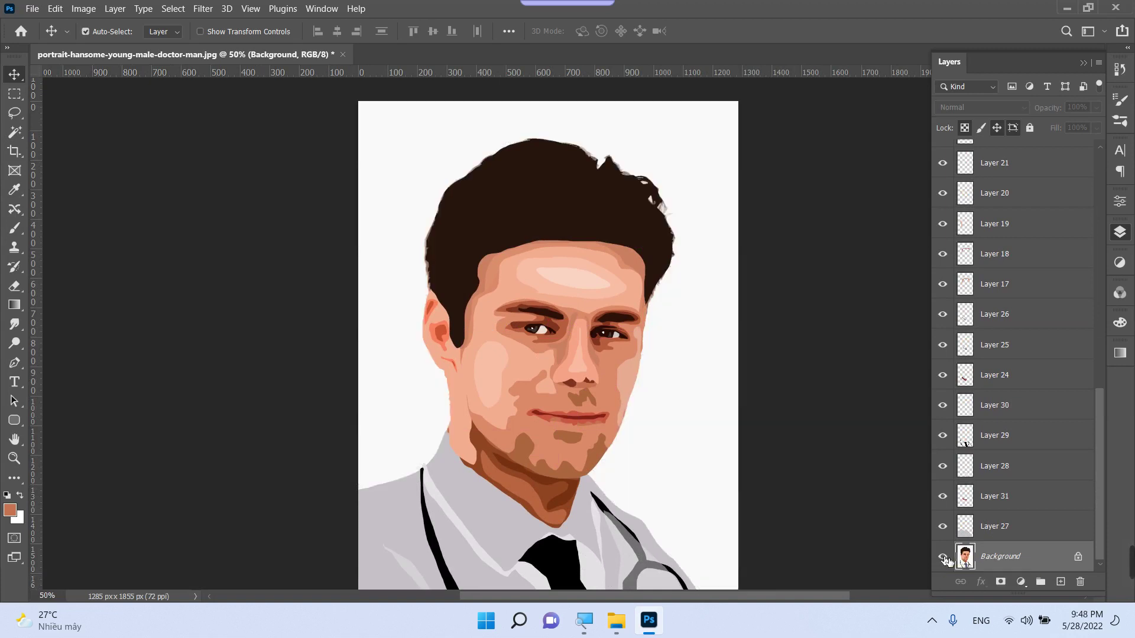
click(1061, 582)
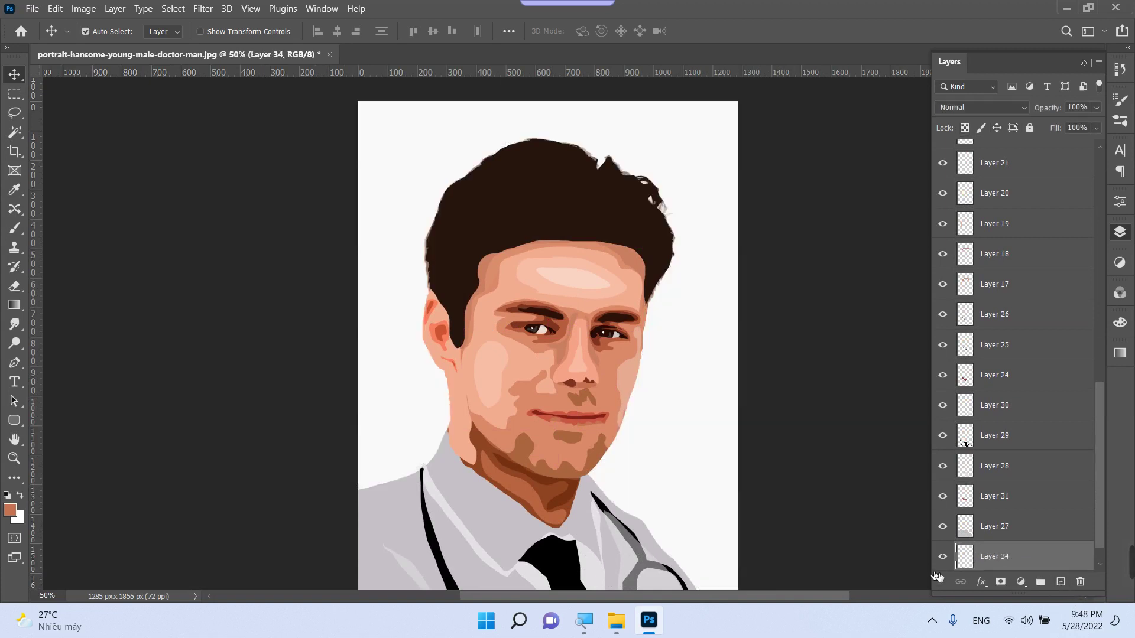
key(ctrl+BackSpace)
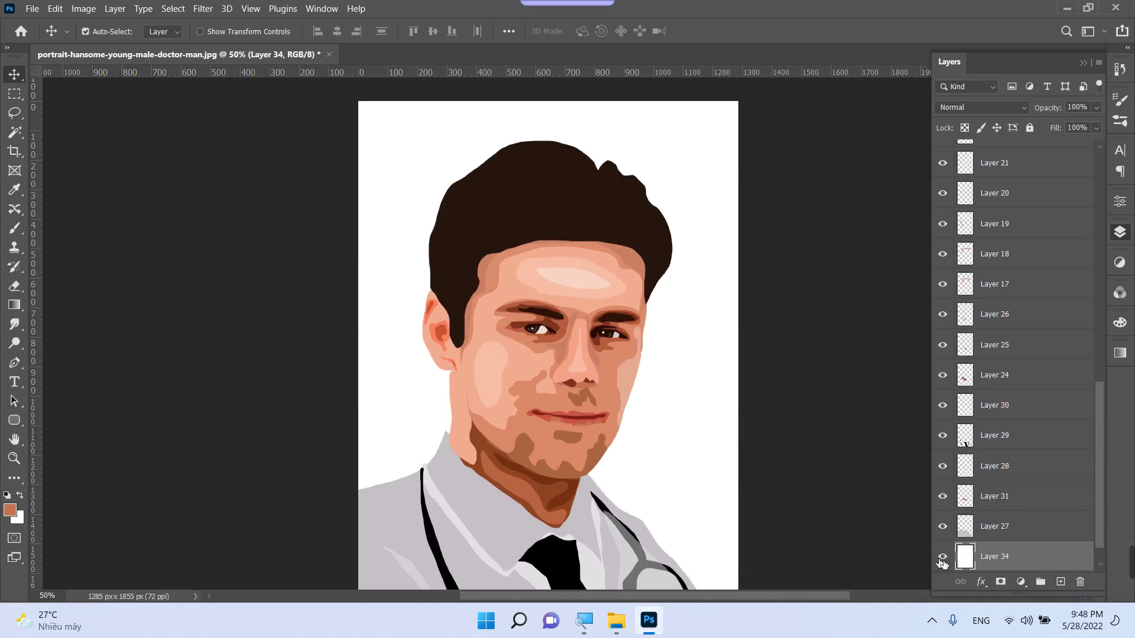
scroll(990, 543, down, 1)
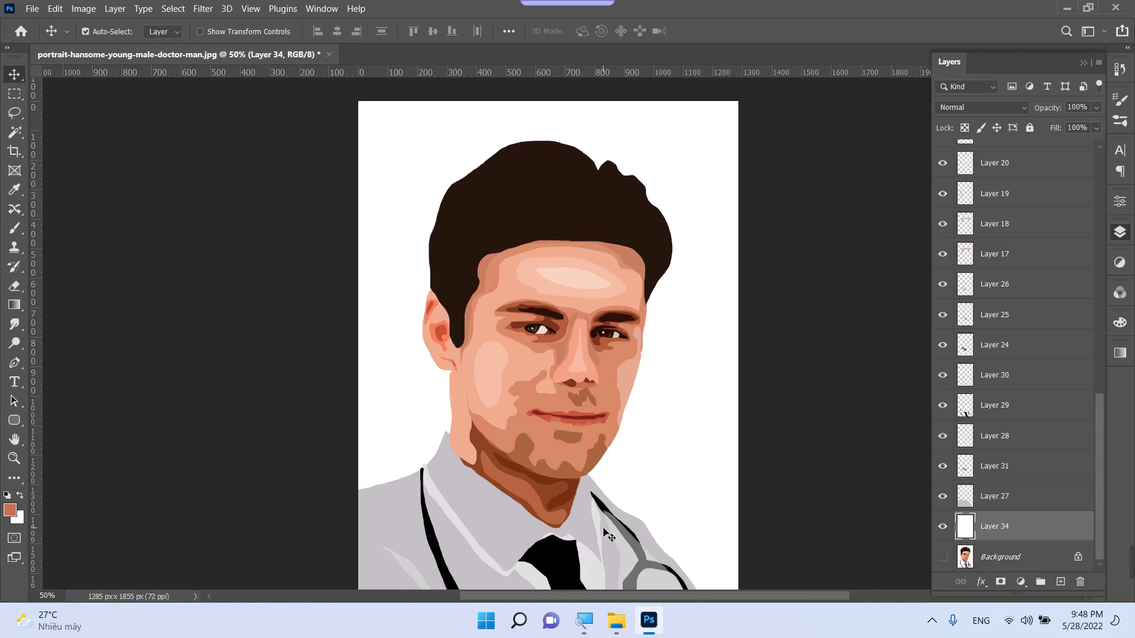
Trace the inner shirt collar around the neck and above the tie with the Pen tool, and convert the closed path to a selection
key(z)
drag(474, 480, 513, 448)
key(p)
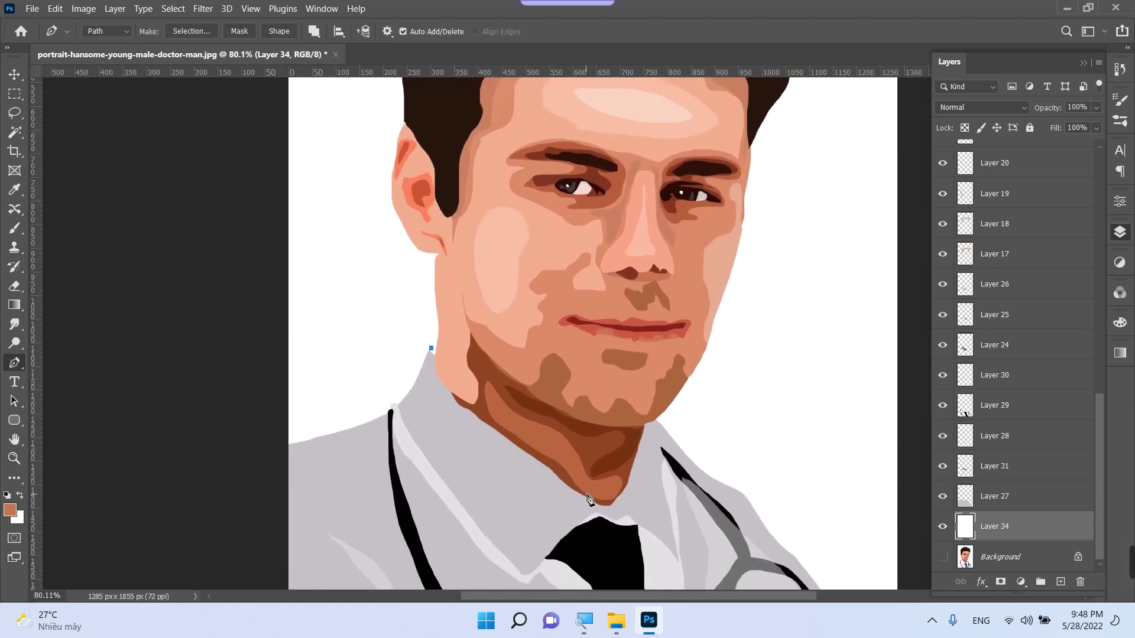
drag(589, 499, 615, 499)
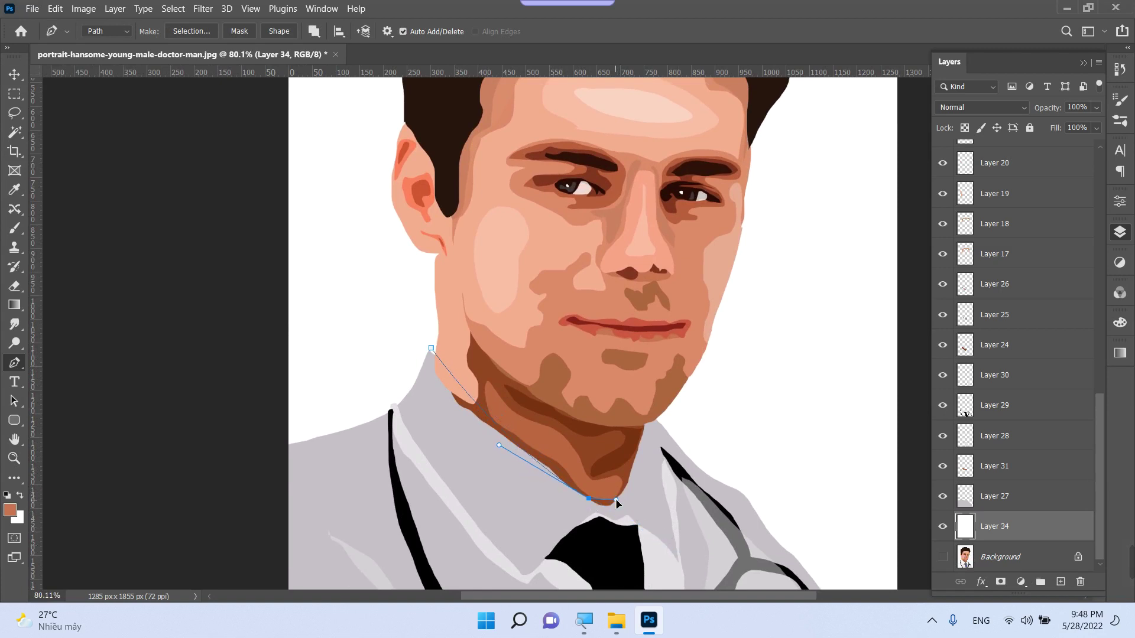
click(644, 425)
drag(654, 485, 513, 555)
click(667, 538)
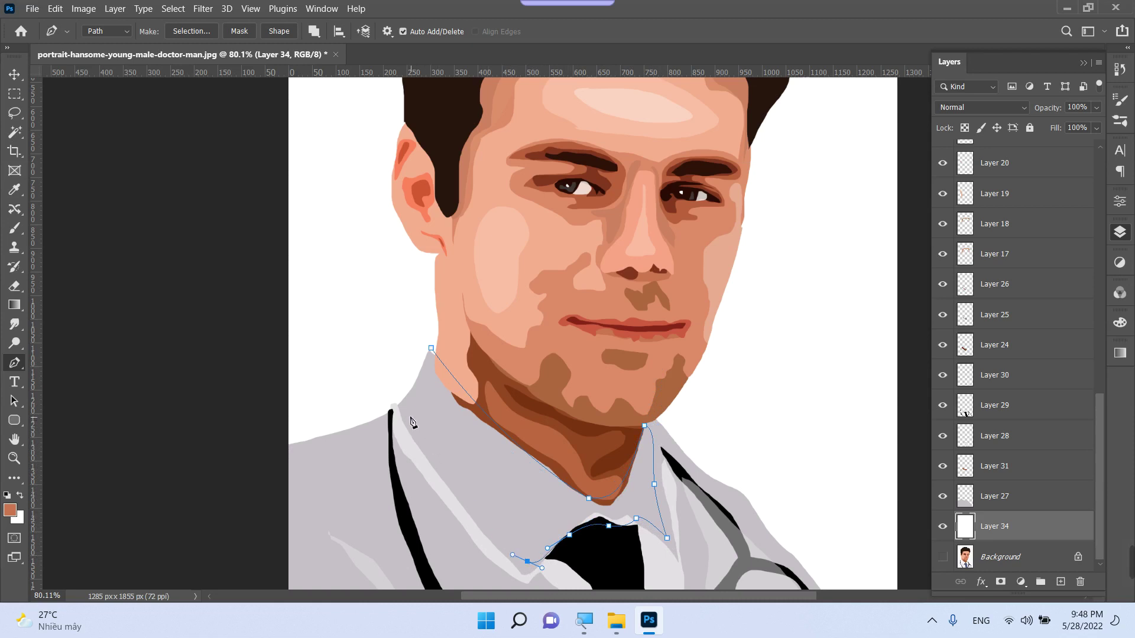
drag(412, 422, 407, 409)
click(430, 349)
key(ctrl+Return)
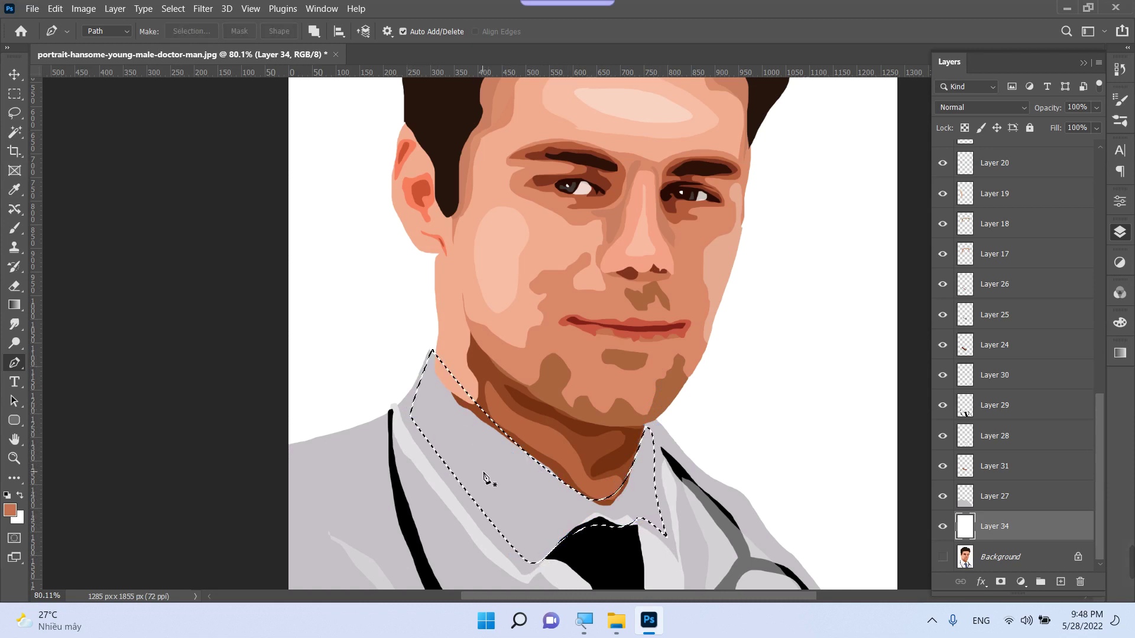
Add a layer above Layer 27, fill the collar selection with grayish purple #aba1ac, and deselect
key(v)
right_click(344, 482)
click(365, 480)
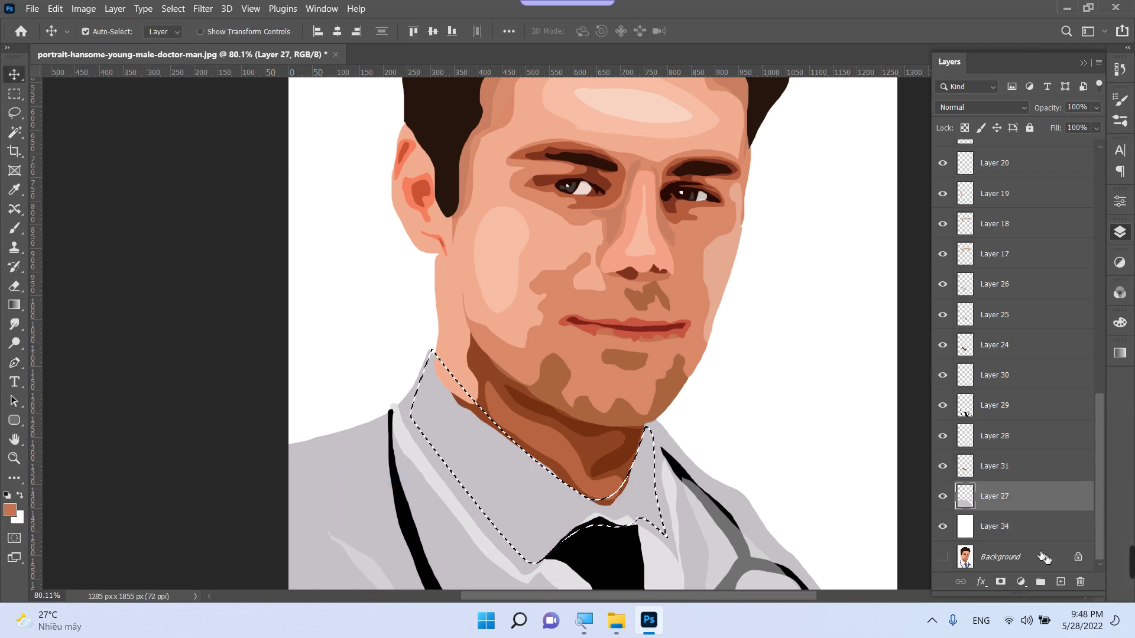
click(1060, 581)
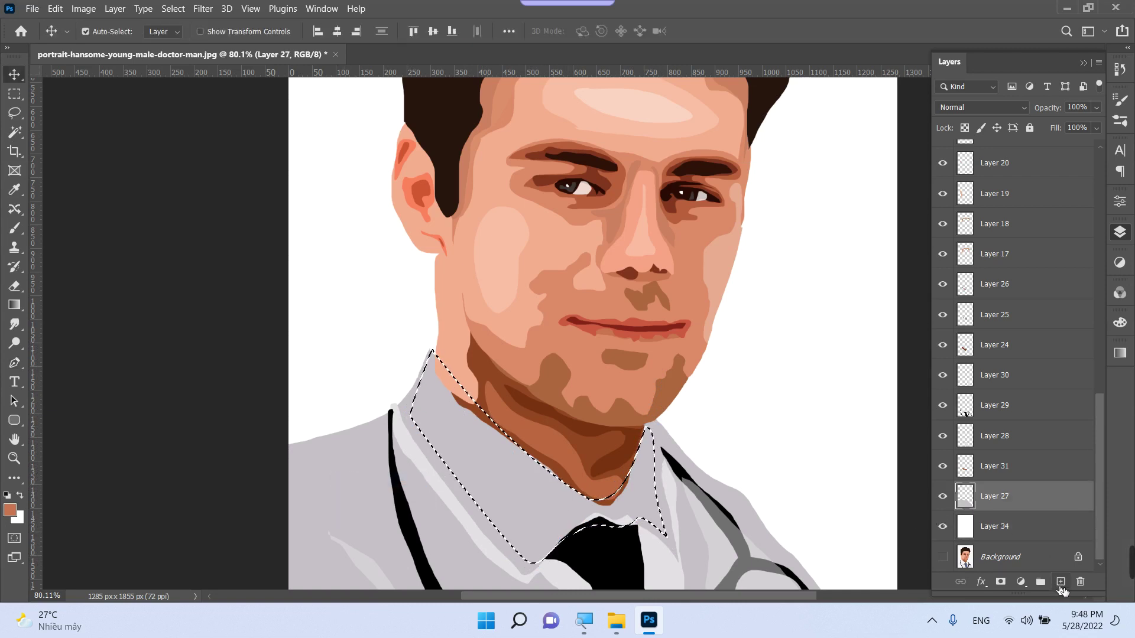
click(10, 511)
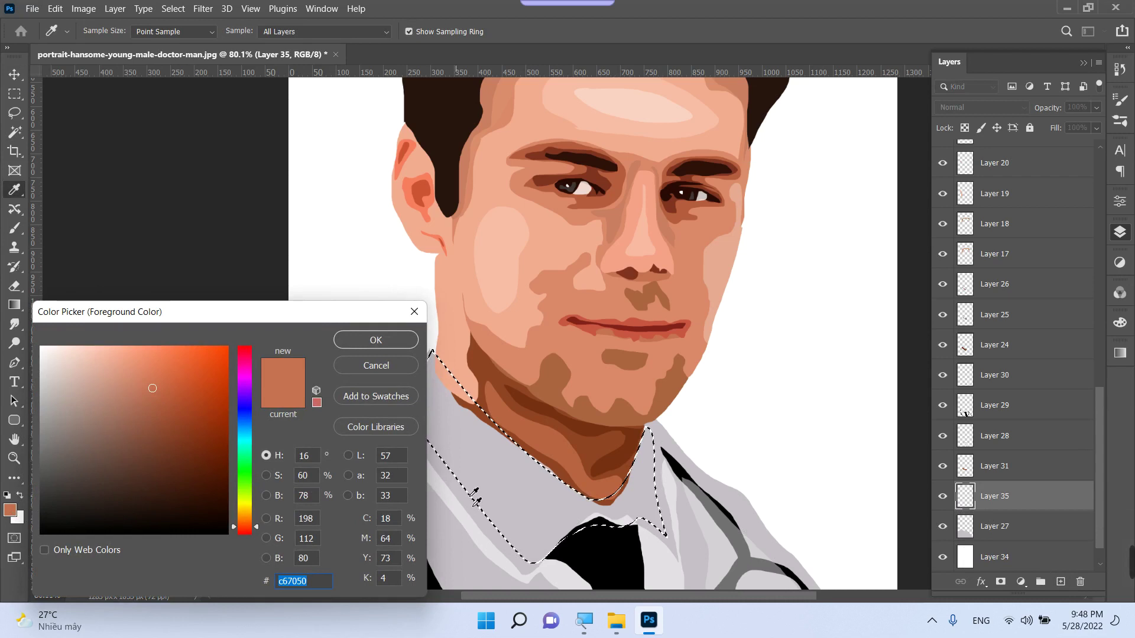
click(498, 474)
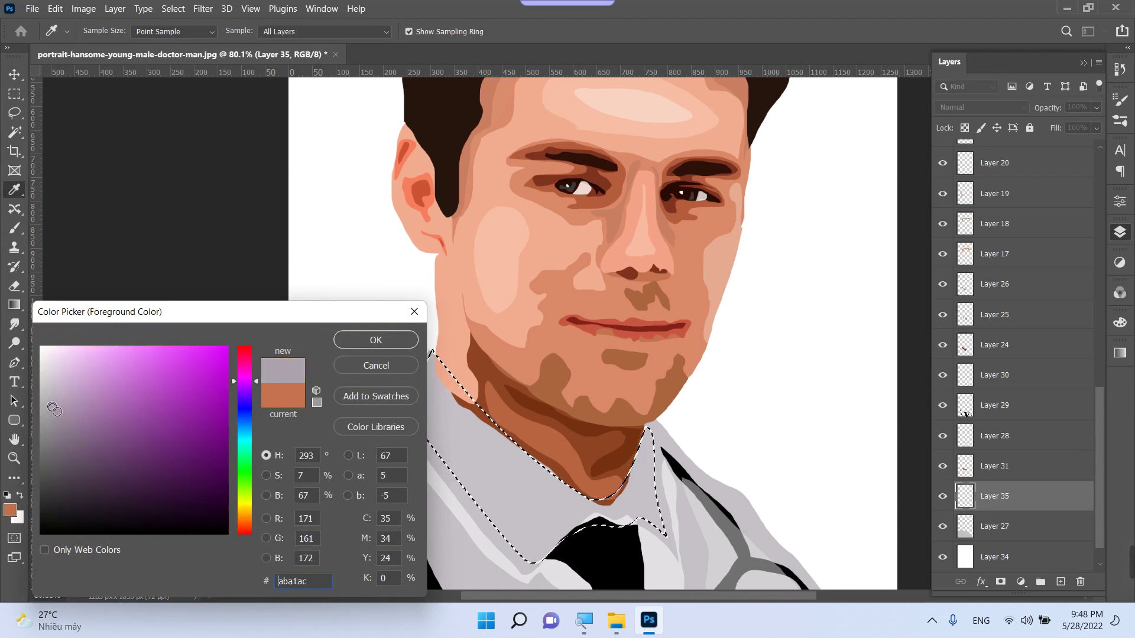
key(Return)
key(alt+BackSpace)
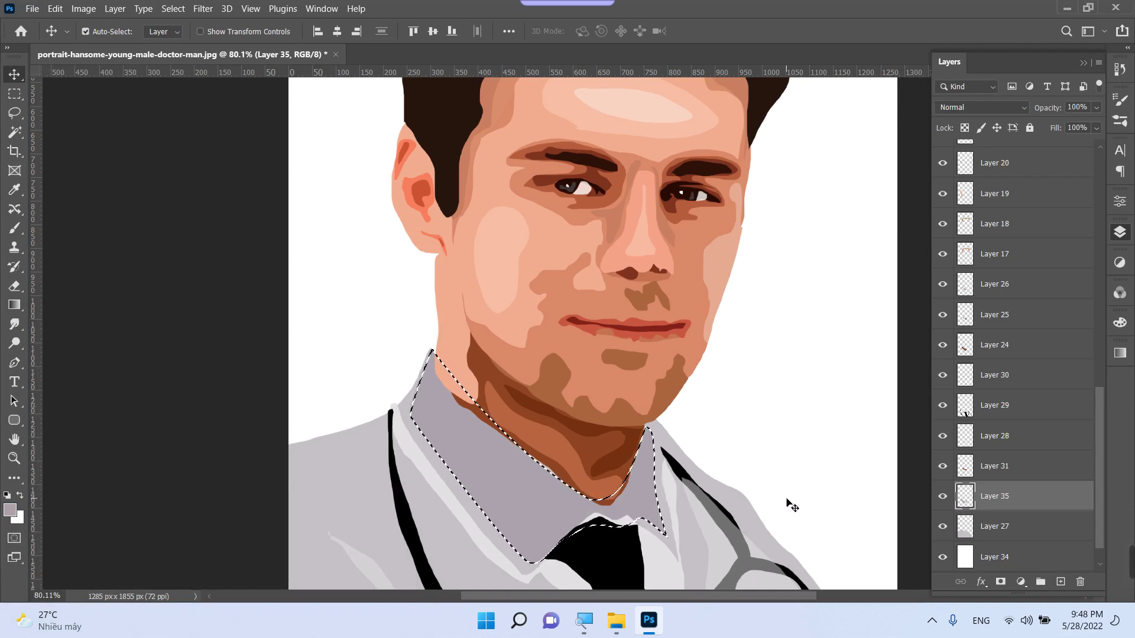
key(ctrl)
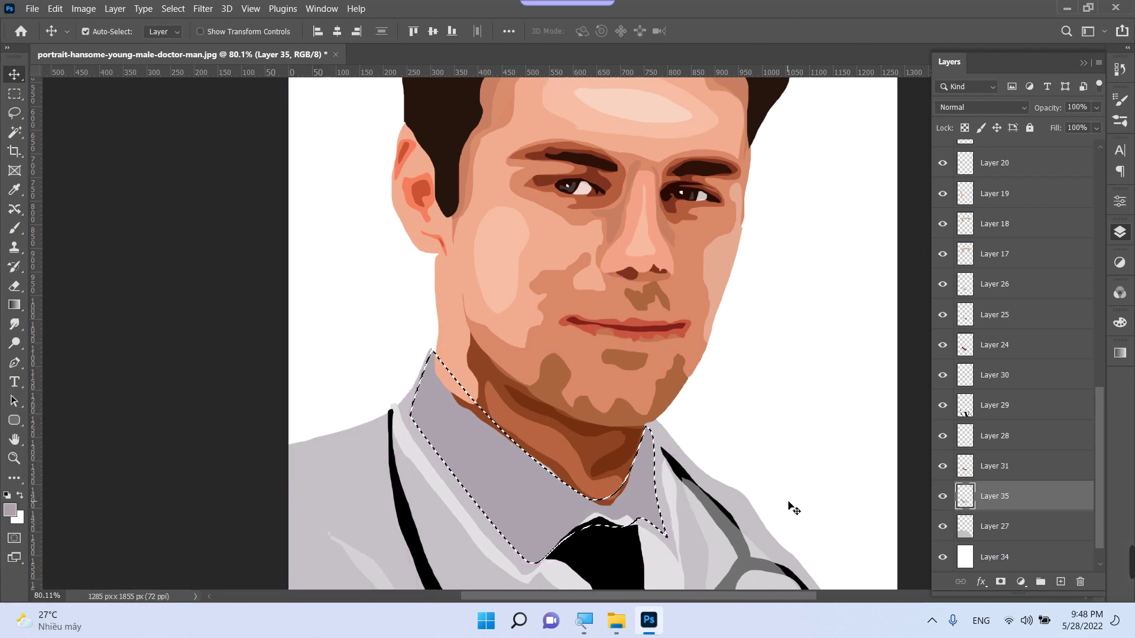
key(ctrl+d)
Try placing the collar layer between Layer 24 and Layer 30, and return it to directly above Layer 27
drag(981, 500, 1007, 355)
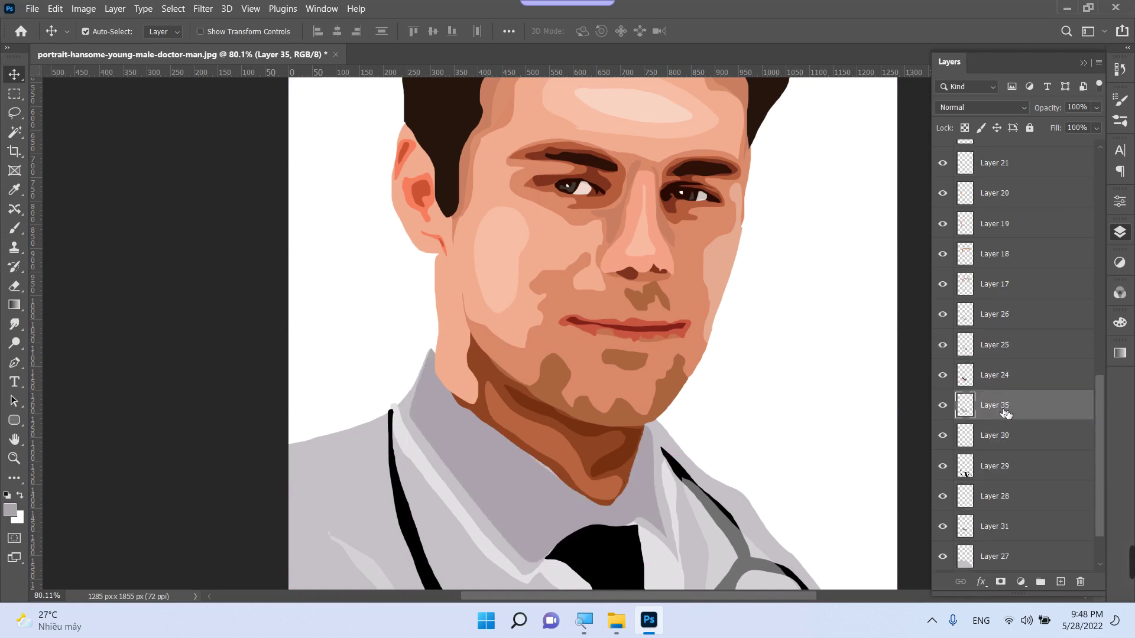
key(ctrl+bracketleft)
key(ctrl+bracketleft)
key(ctrl+bracketleft)
key(ctrl+bracketleft)
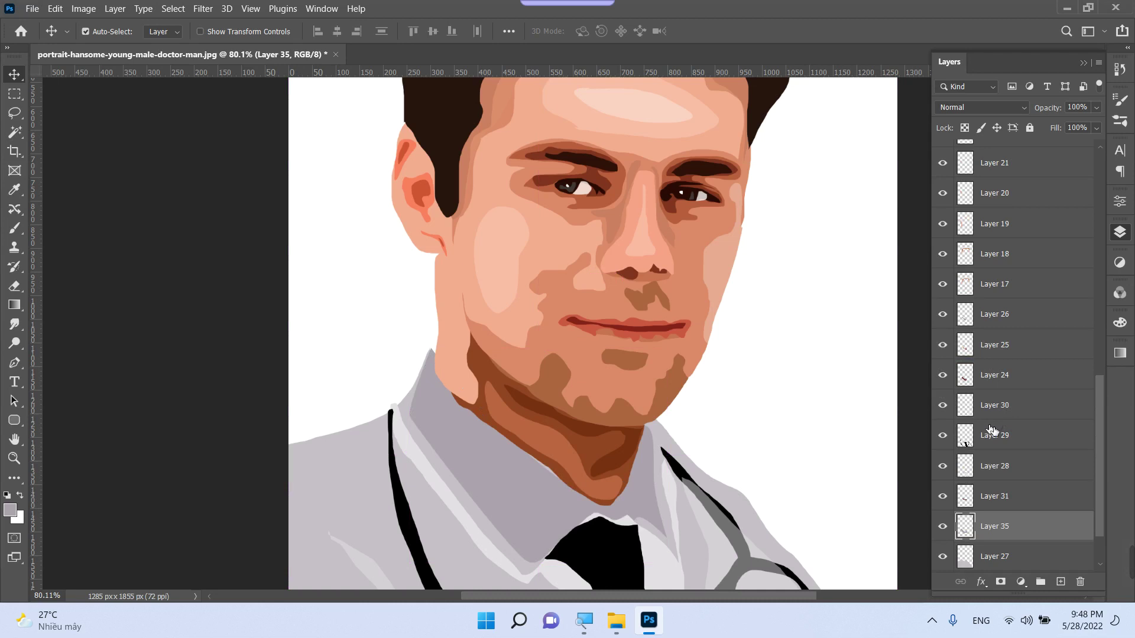
Load the collar shape on Layer 35 as a selection and clear the light neck skin inside it on Layer 19
ctrl+click(969, 518)
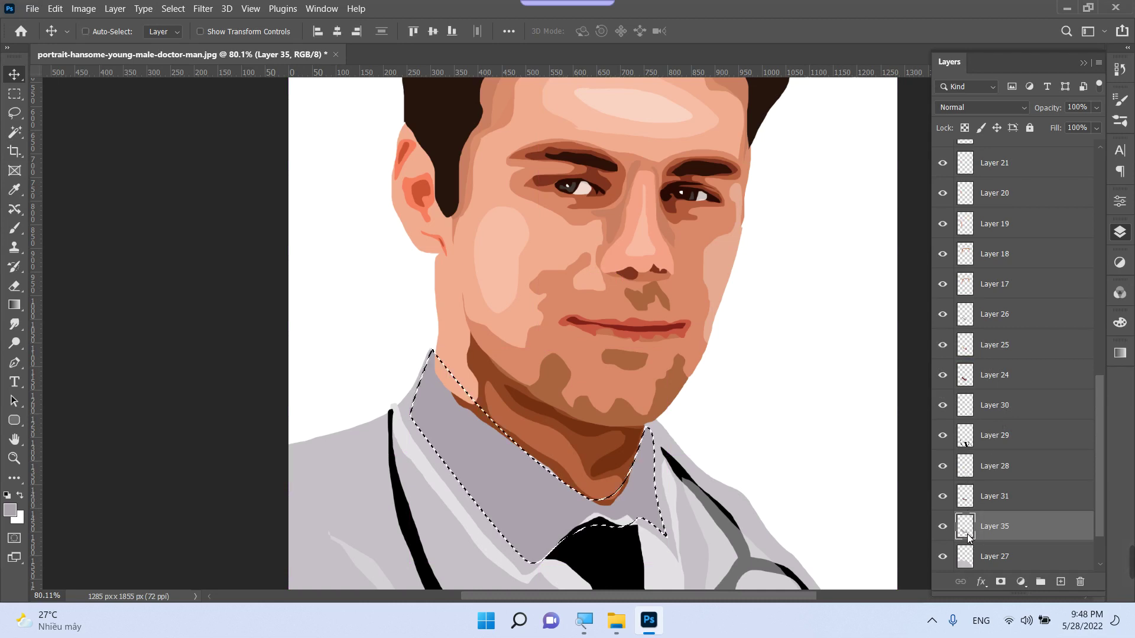
right_click(452, 338)
click(476, 337)
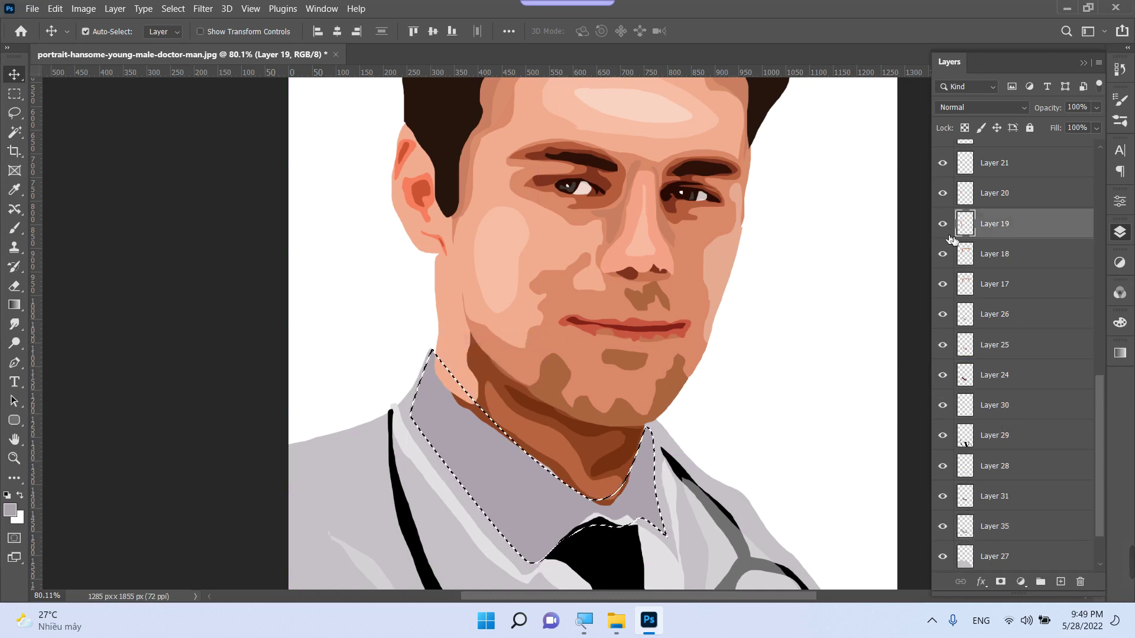
drag(904, 281, 883, 299)
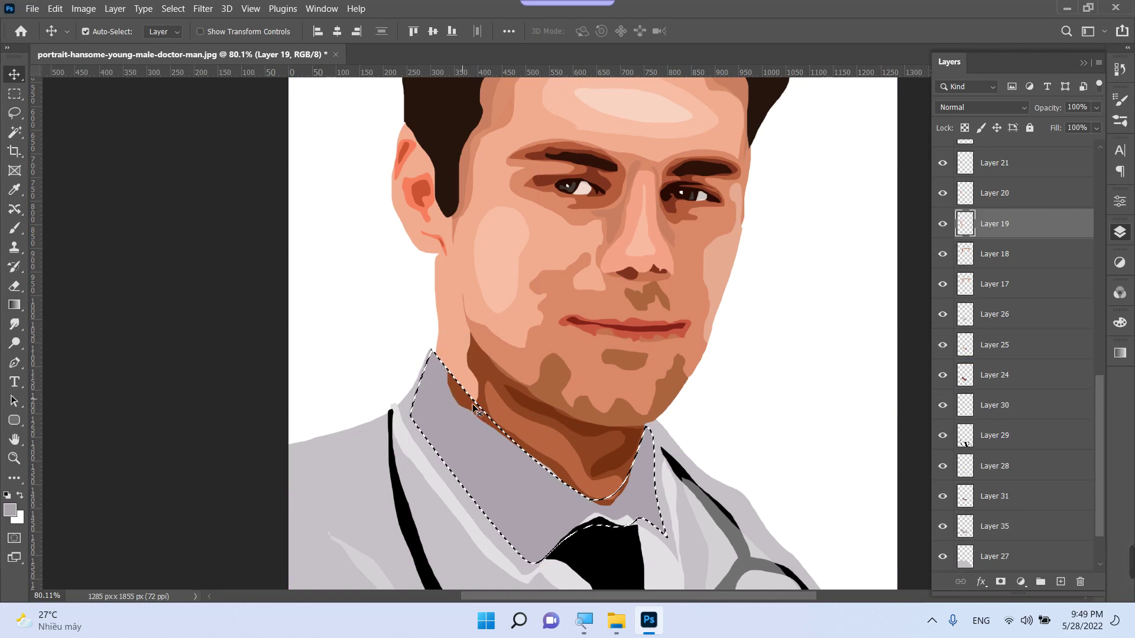
Find the layer of the brown neck shadow, Layer 24, clear its overlap inside the collar selection, and deselect
click(989, 255)
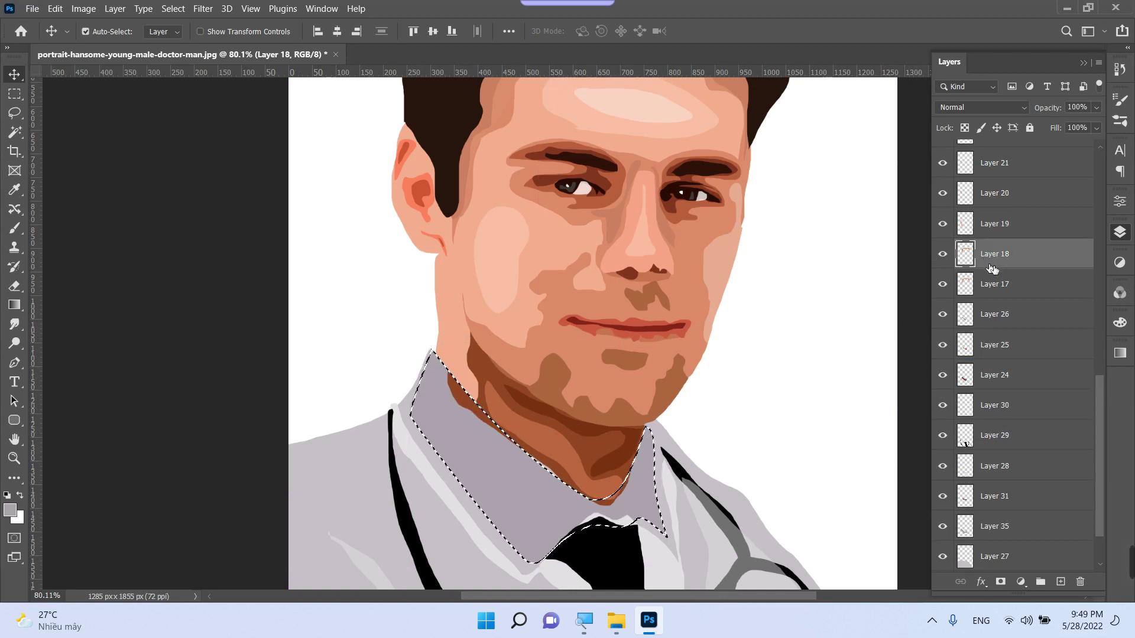
click(996, 285)
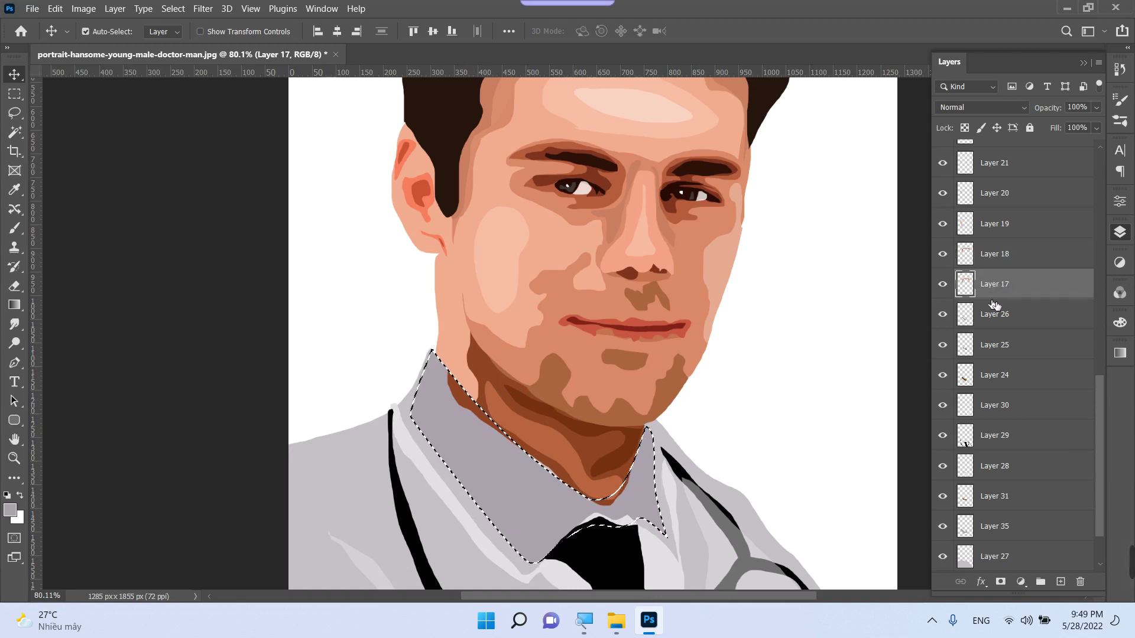
scroll(997, 266, up, 3)
scroll(997, 261, up, 10)
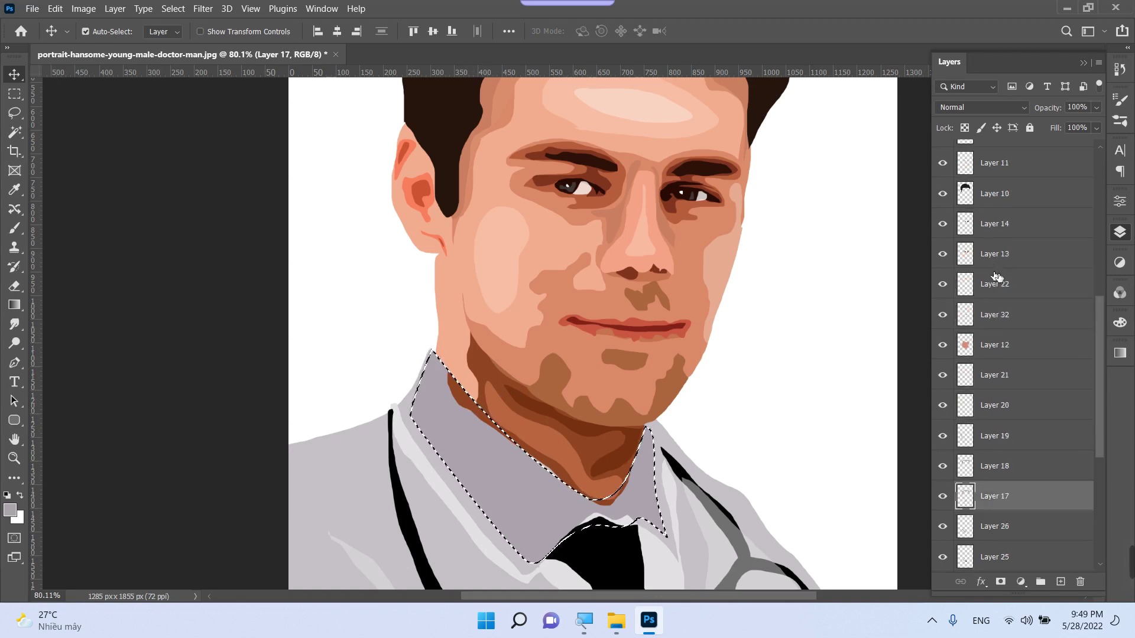
click(989, 324)
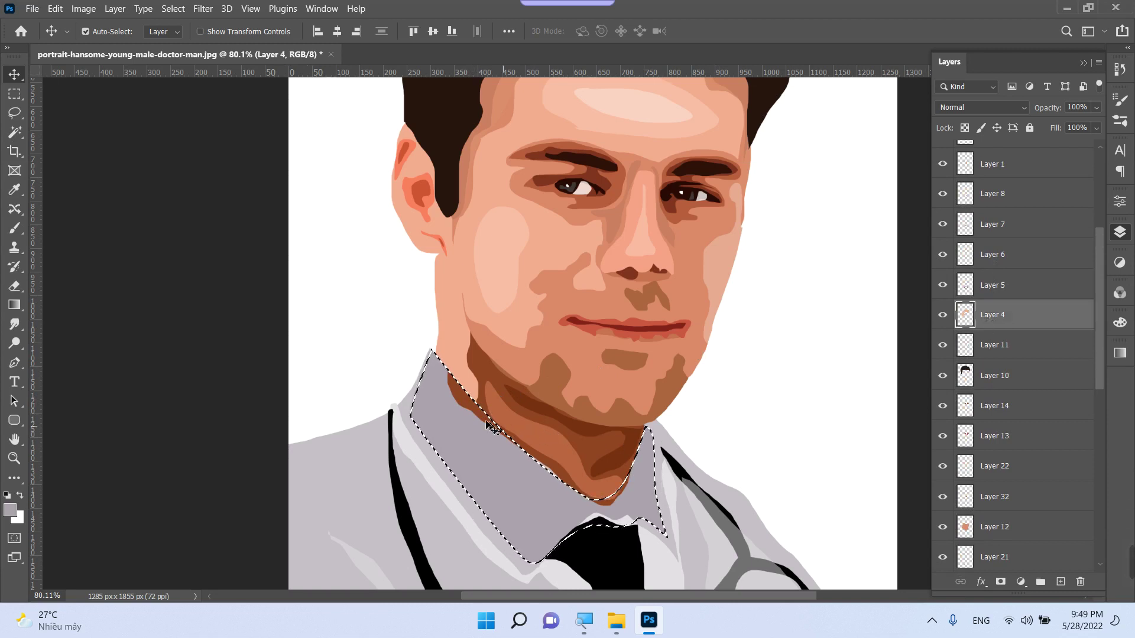
click(455, 396)
click(567, 243)
right_click(480, 380)
click(502, 371)
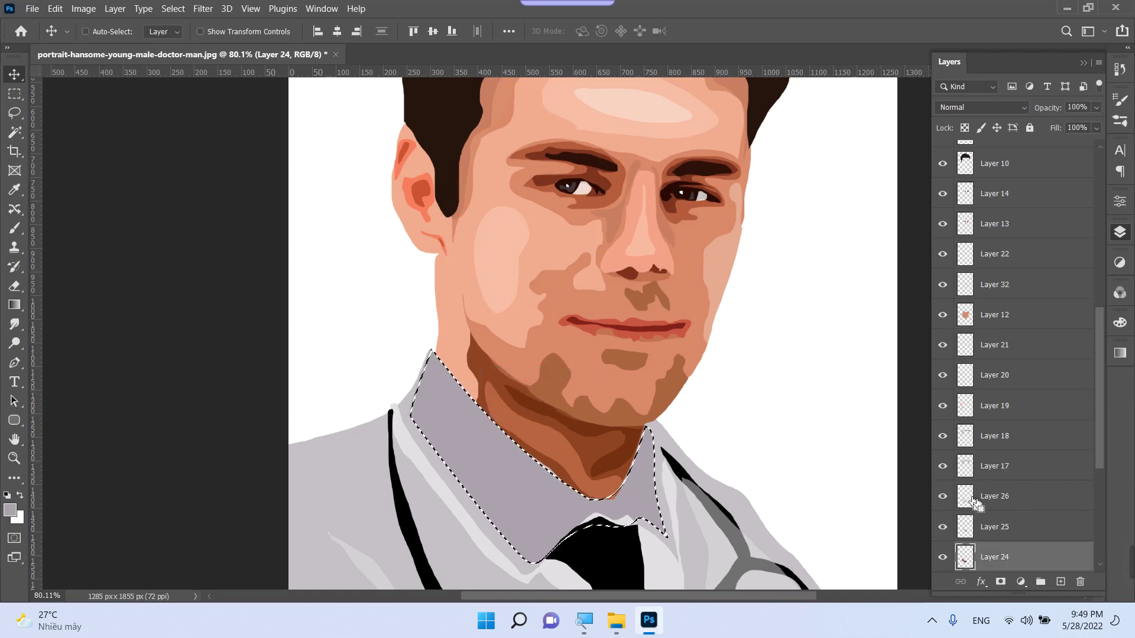
key(ctrl+d)
key(ctrl+plus)
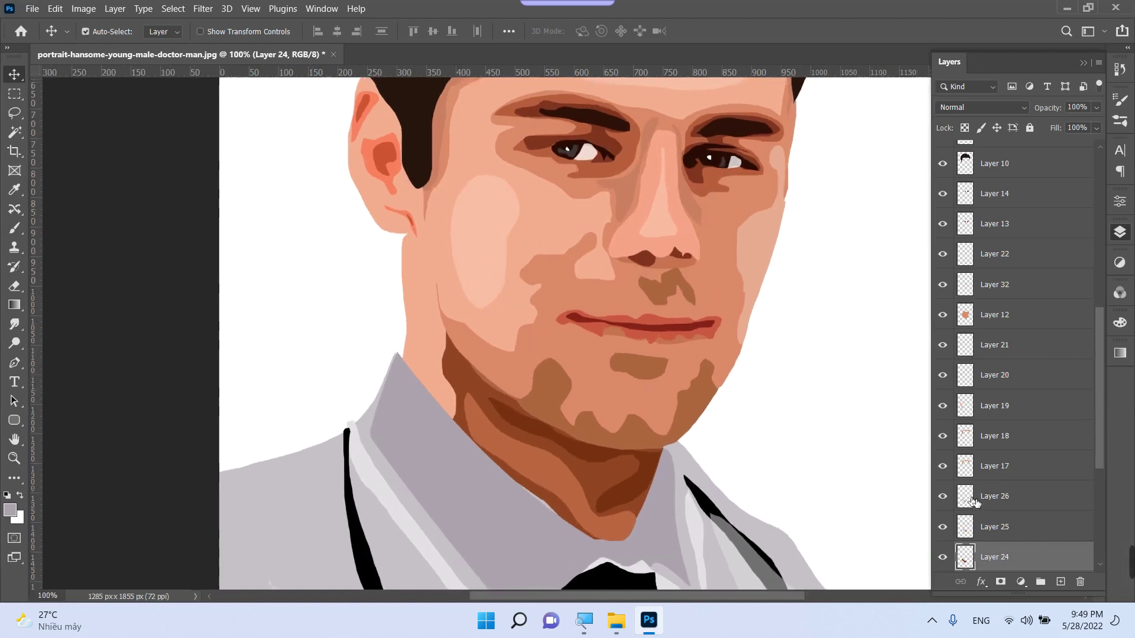
key(ctrl+minus)
key(ctrl+minus)
key(ctrl+minus)
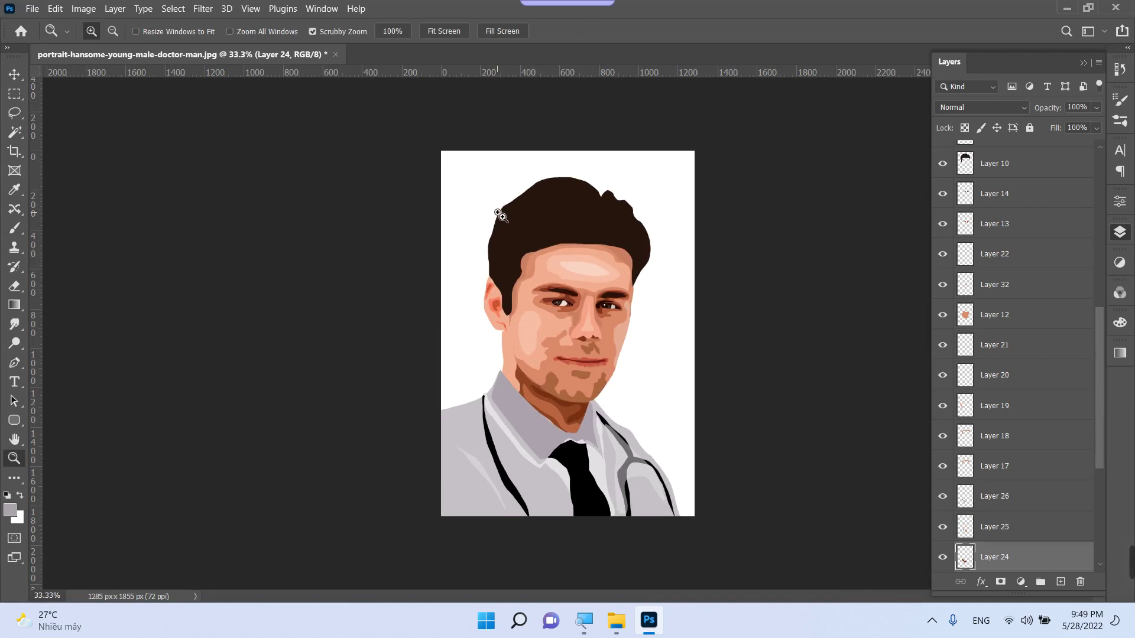
drag(502, 222, 509, 228)
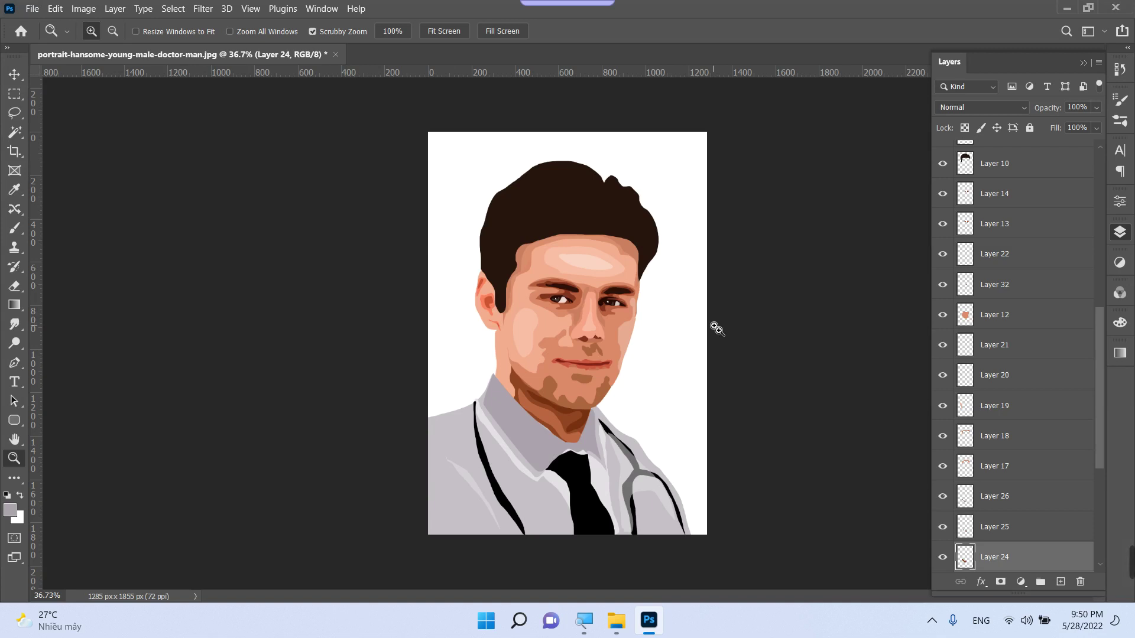
mouse_move(842, 563)
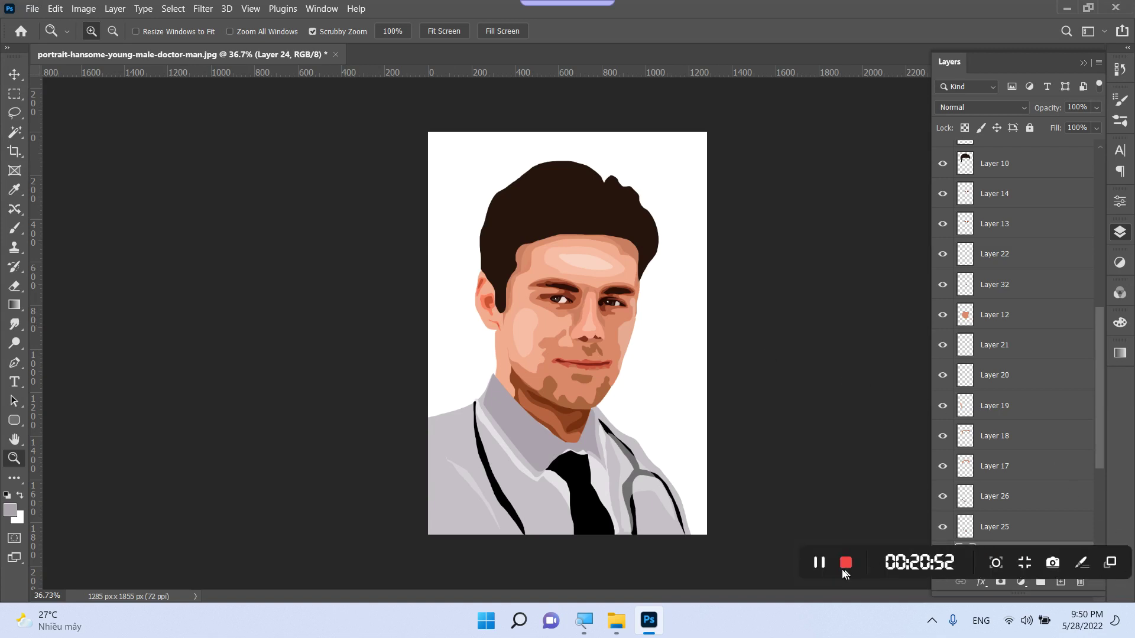